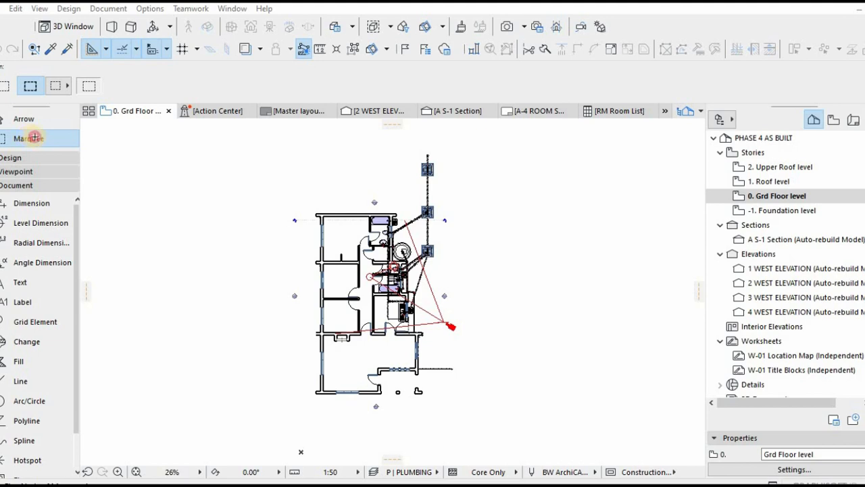
- Enclose the whole ground floor plan and its outside manholes in a rectangular marquee and show that area in 3D
click(281, 137)
click(361, 192)
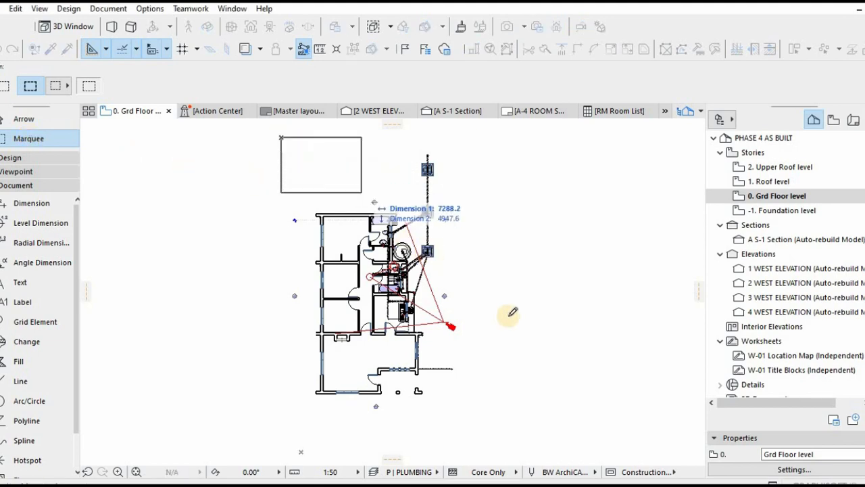
click(524, 431)
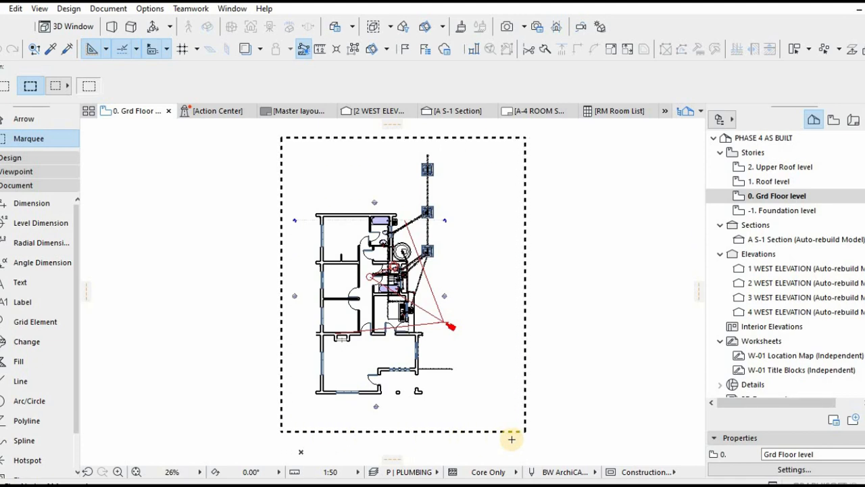
key(F5)
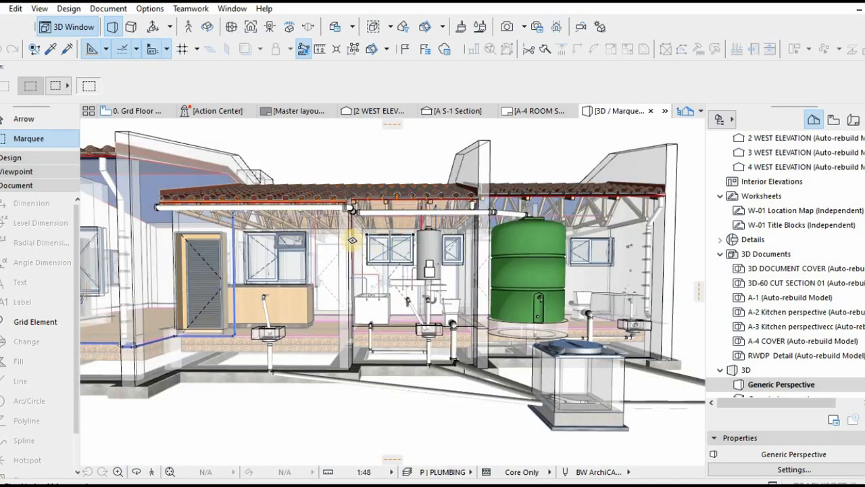
key(Escape)
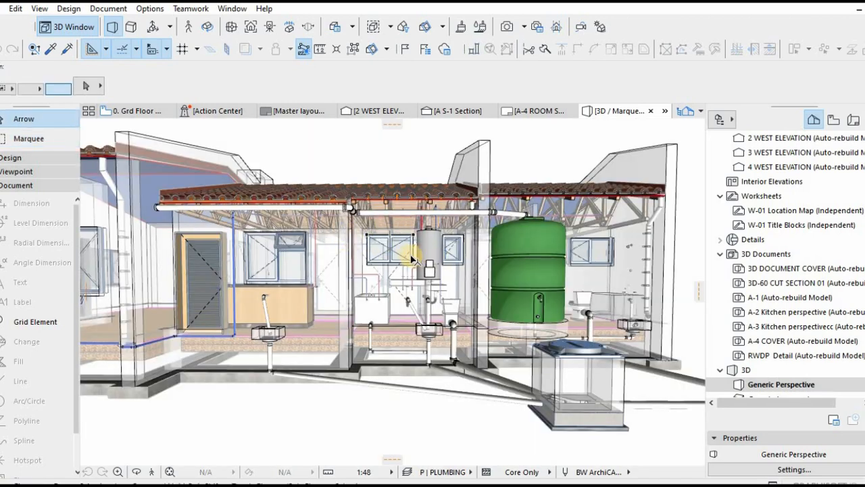
- Examine the 3D house model from all sides, including the roof, rooms, plumbing, water tank and manholes
key(o)
drag(360, 234, 464, 285)
scroll(464, 285, down, 5)
drag(361, 265, 485, 282)
drag(348, 281, 458, 251)
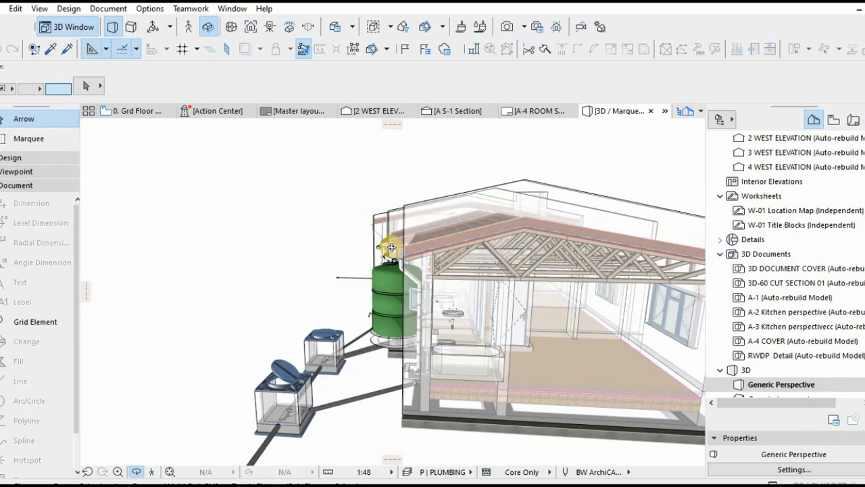
drag(476, 284, 200, 250)
middle_drag(201, 249, 379, 259)
drag(217, 271, 426, 263)
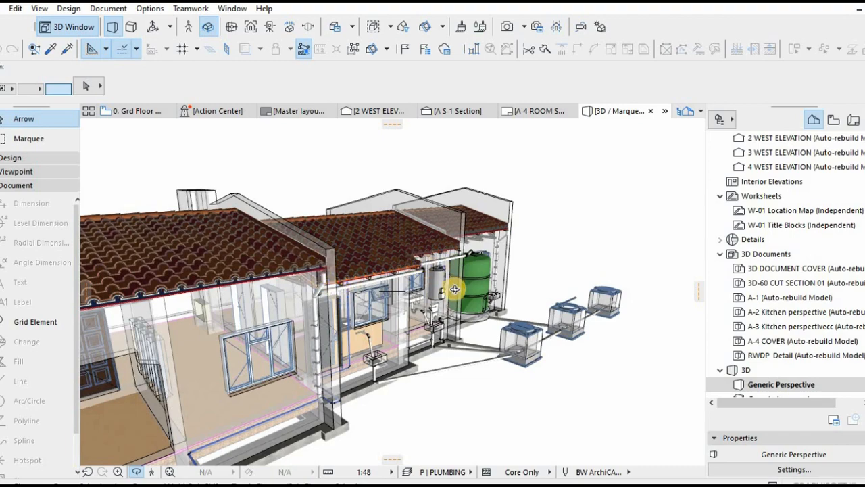
mouse_move(454, 290)
mouse_down()
mouse_move(370, 302)
mouse_move(382, 277)
mouse_move(461, 282)
mouse_up()
drag(374, 295, 512, 314)
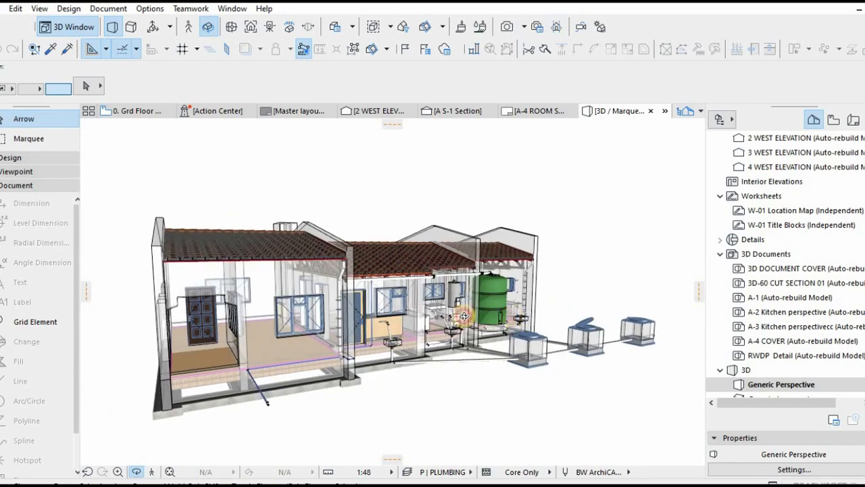
drag(380, 315, 402, 297)
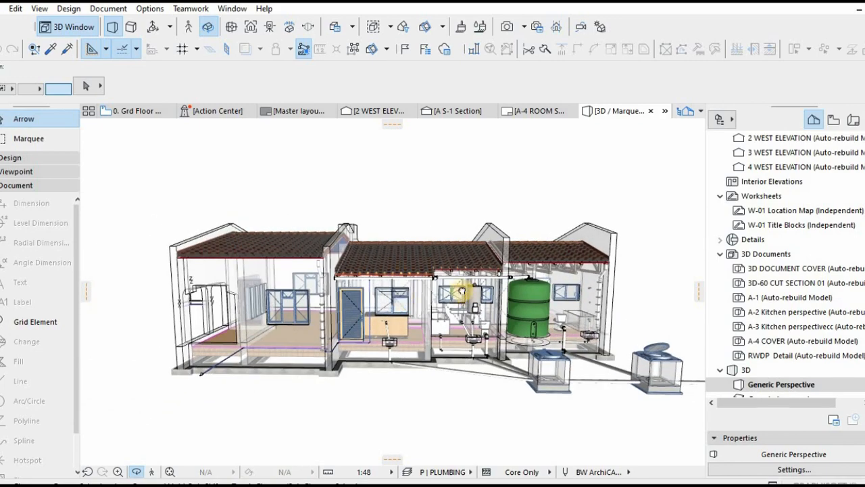
drag(461, 291, 556, 312)
drag(470, 312, 409, 310)
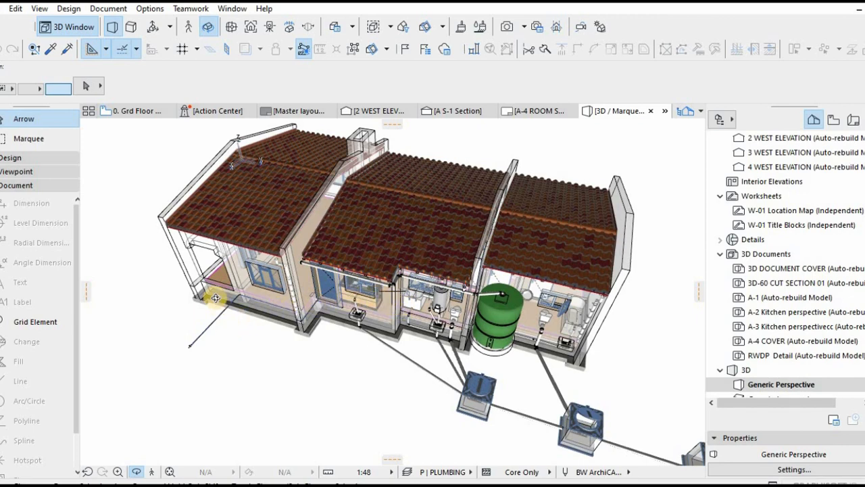
drag(210, 249, 393, 250)
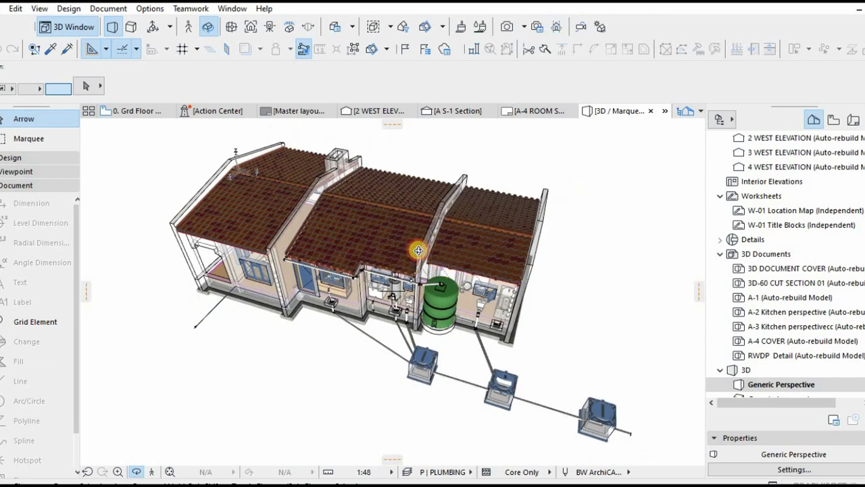
drag(416, 250, 471, 278)
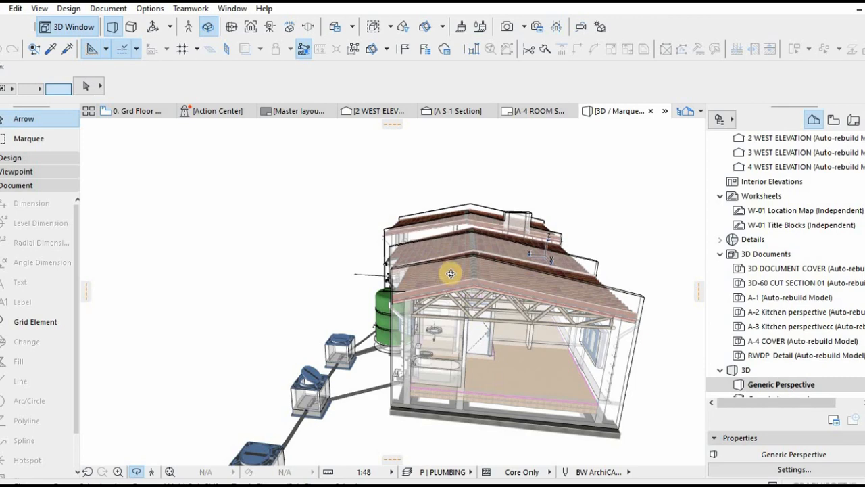
drag(420, 268, 459, 279)
scroll(461, 263, up, 6)
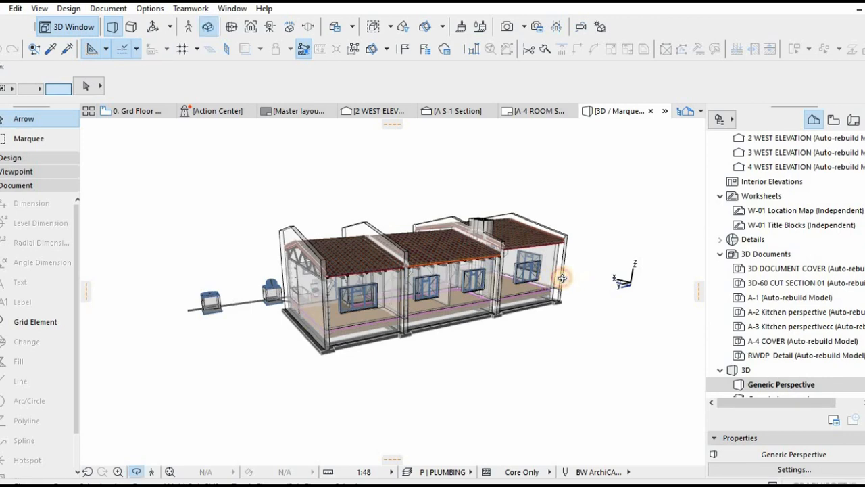
drag(562, 276, 400, 305)
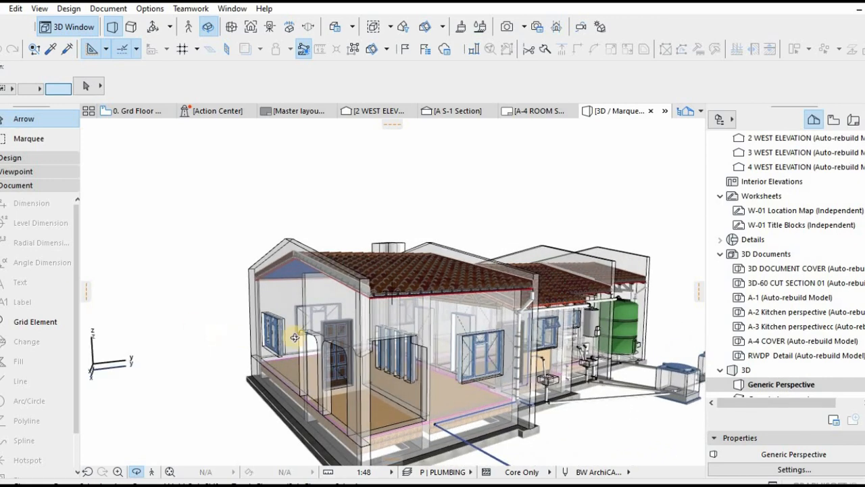
drag(495, 321, 439, 369)
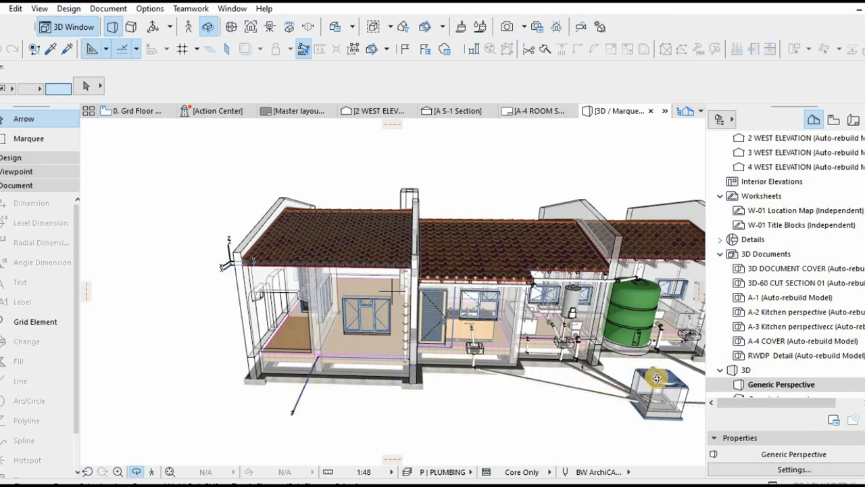
middle_drag(576, 382, 505, 323)
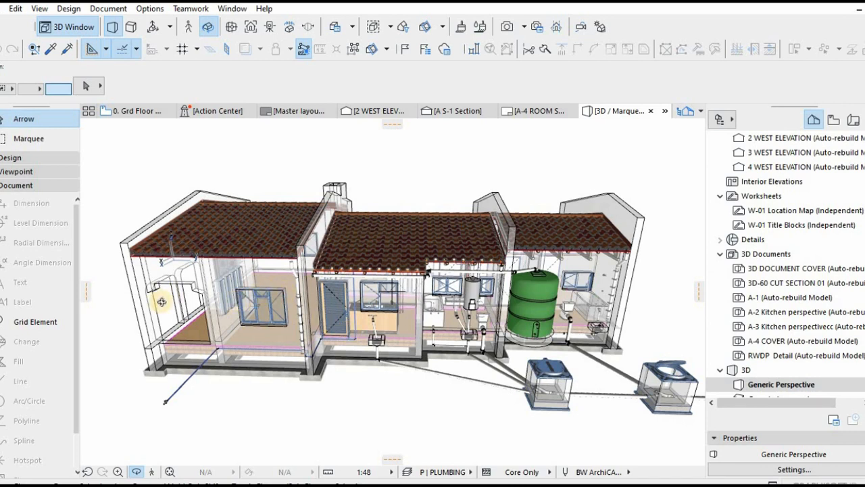
drag(393, 285, 455, 270)
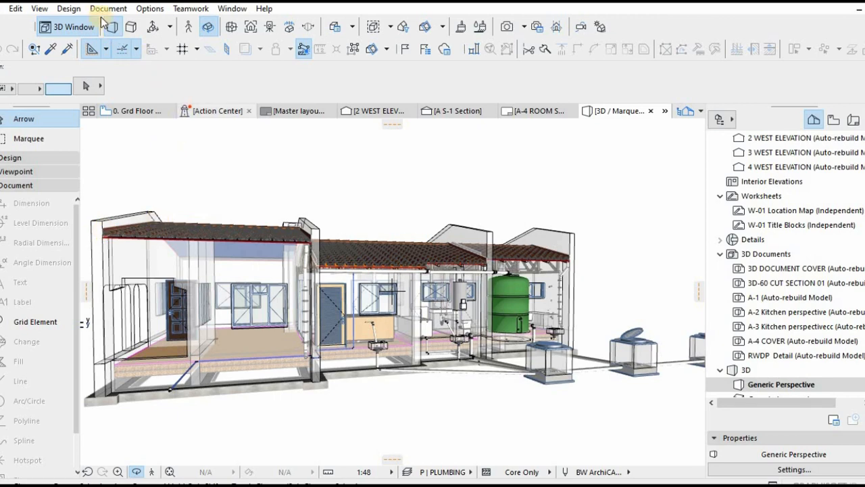
- Open the Energy Model Review for the house model
click(69, 9)
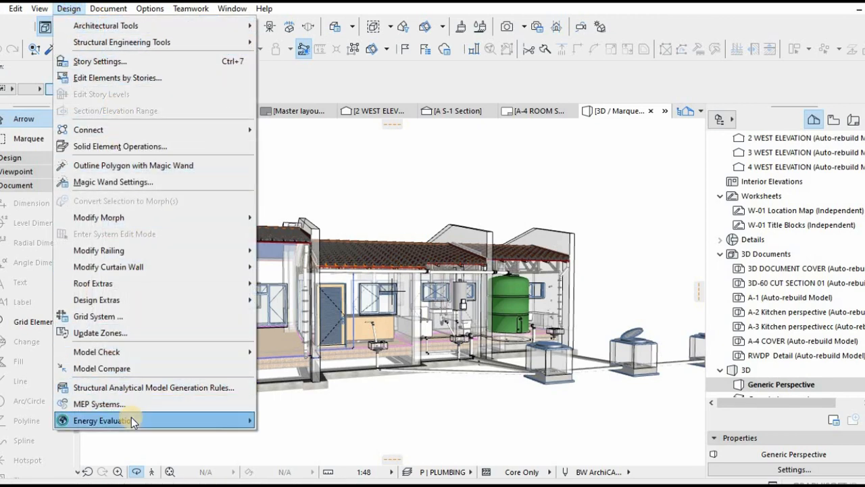
mouse_move(132, 419)
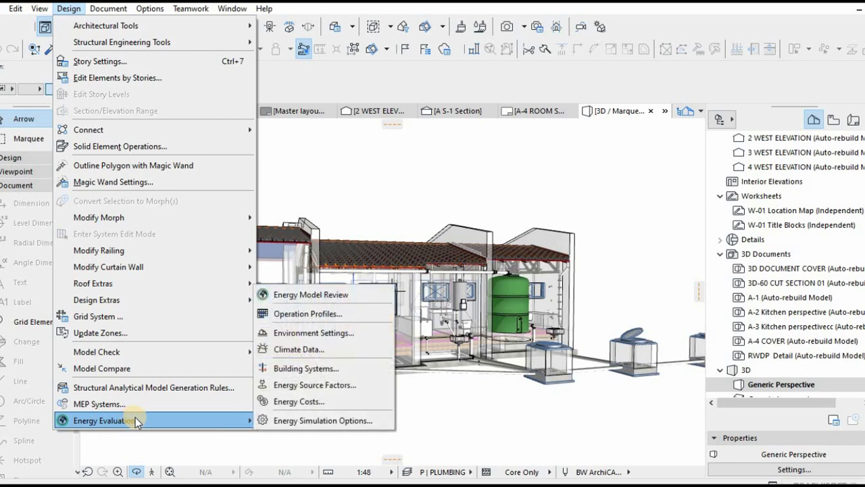
click(296, 296)
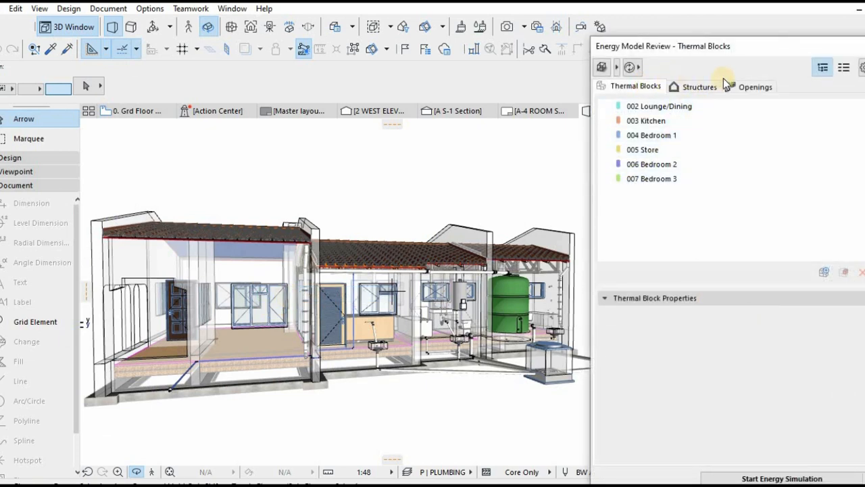
- Delete the Lounge/Dining, Kitchen, Bedroom 1 and Store thermal blocks
click(649, 109)
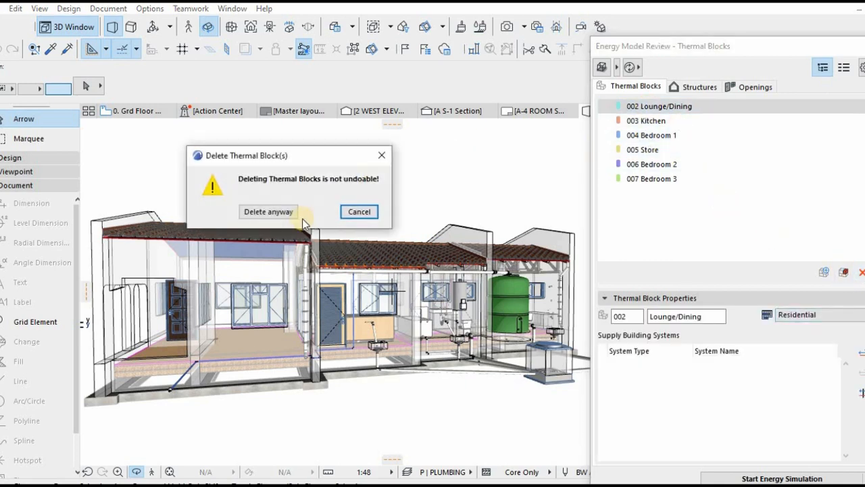
click(271, 213)
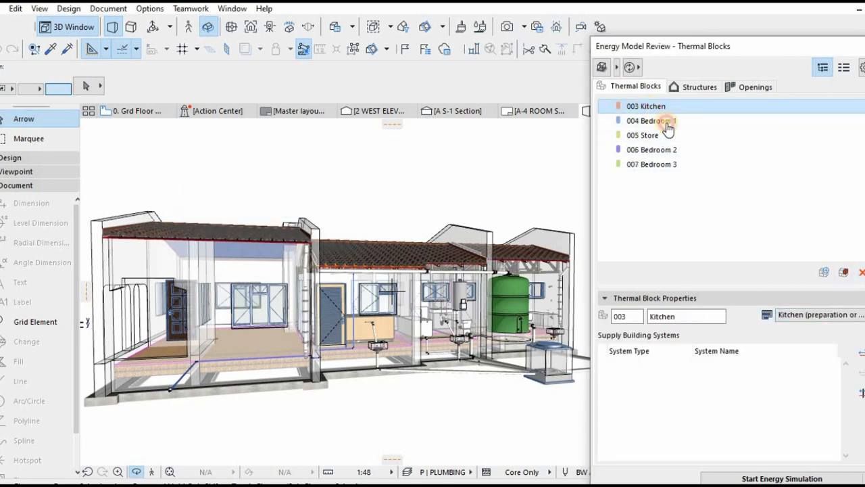
click(860, 274)
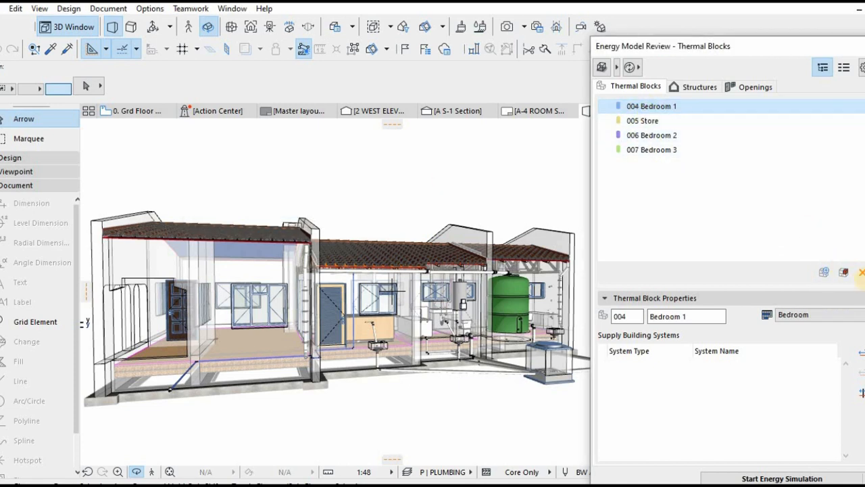
click(858, 273)
click(270, 213)
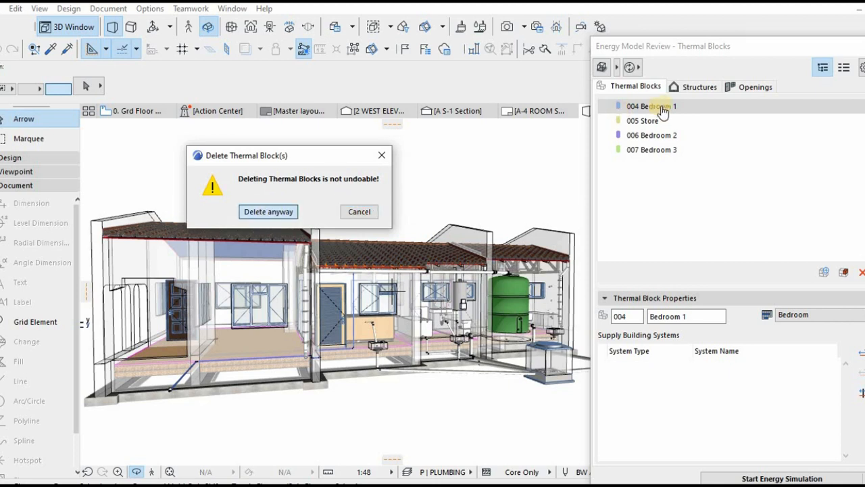
click(862, 273)
click(344, 212)
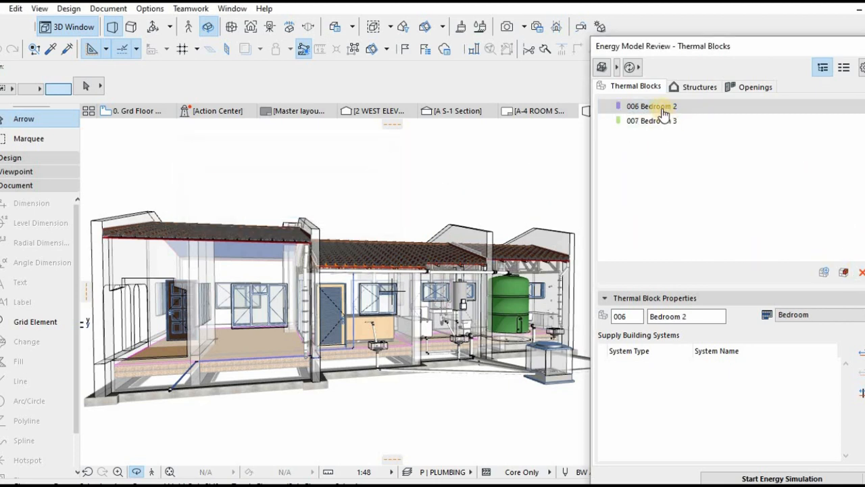
- Delete the Bedroom 2 and Bedroom 3 thermal blocks and close the Energy Model Review
click(664, 112)
click(861, 272)
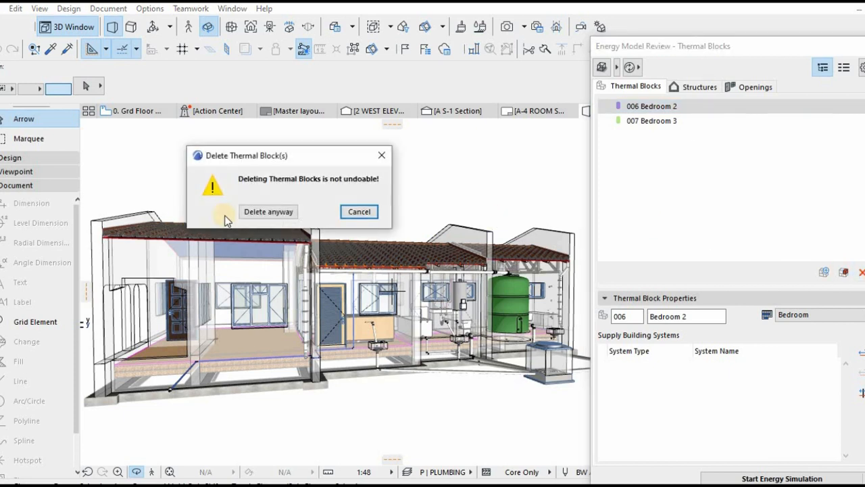
click(283, 212)
click(651, 108)
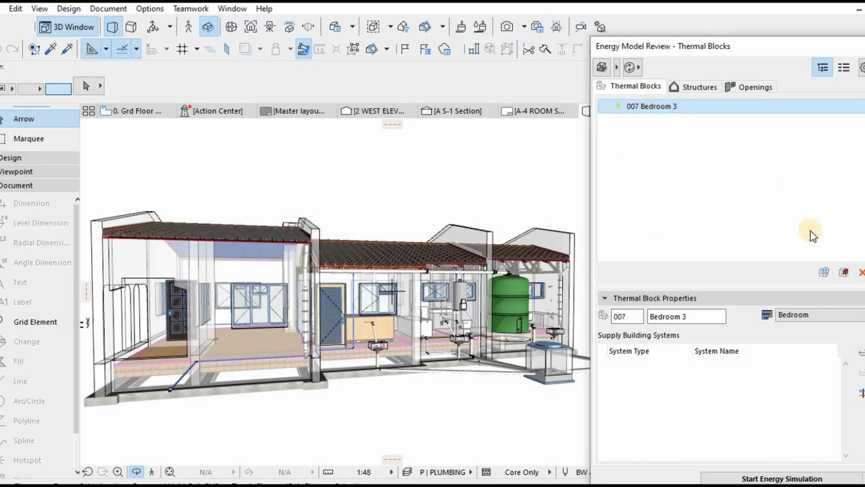
click(843, 272)
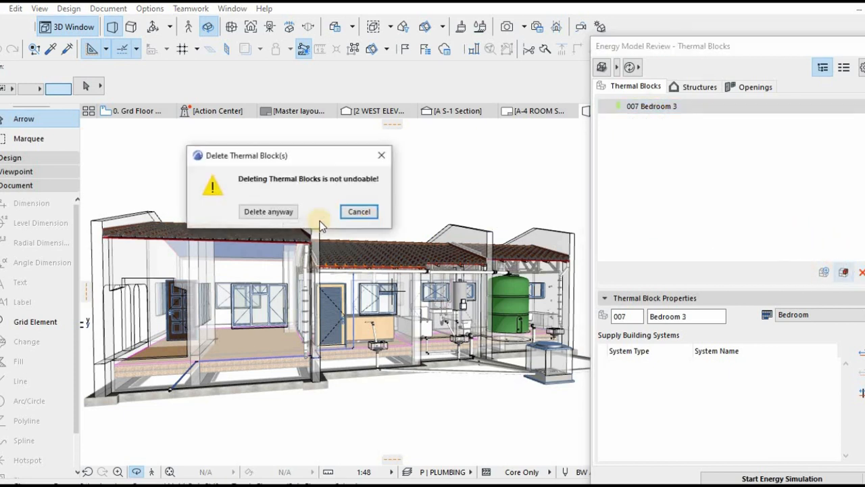
click(273, 211)
drag(641, 46, 582, 34)
click(802, 37)
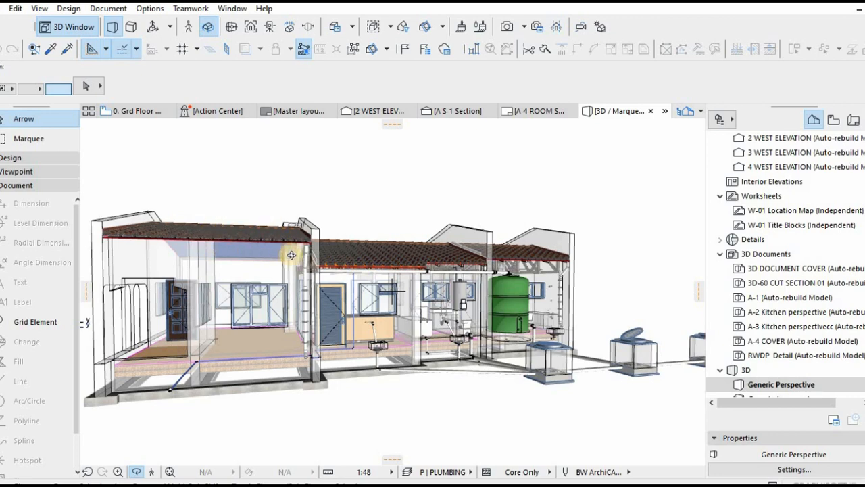
drag(288, 268, 282, 304)
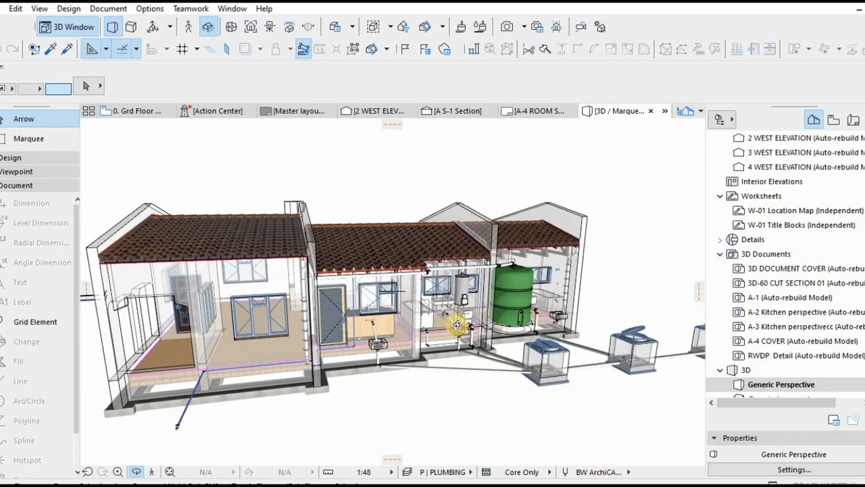
drag(500, 321, 423, 308)
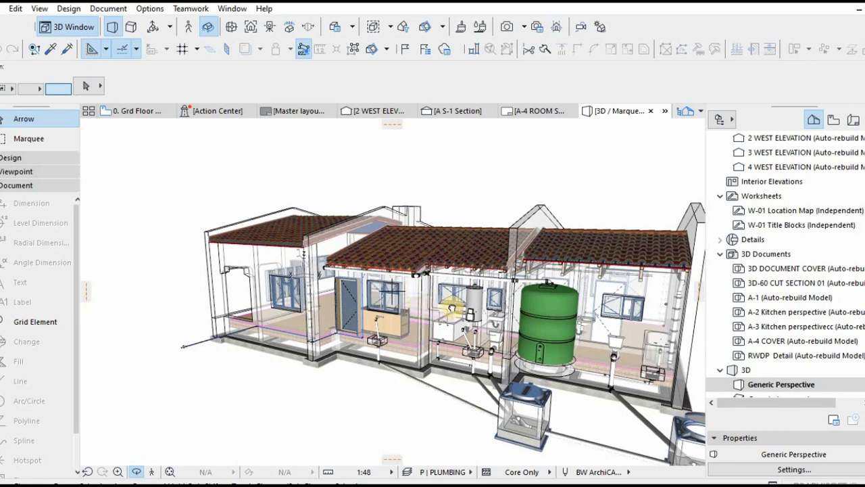
drag(451, 307, 357, 299)
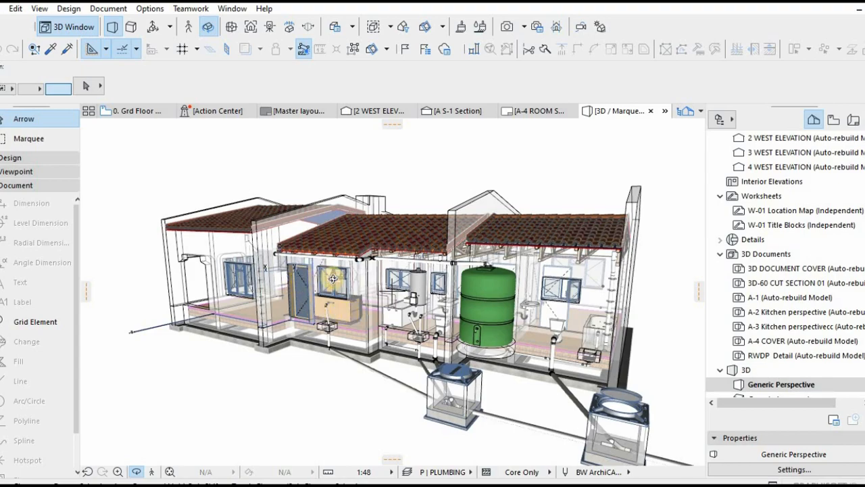
drag(320, 281, 311, 303)
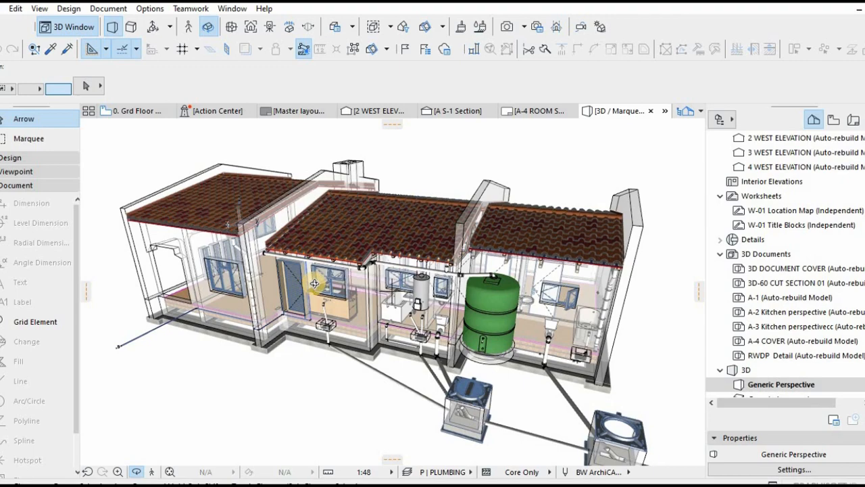
drag(268, 282, 319, 276)
drag(263, 279, 332, 279)
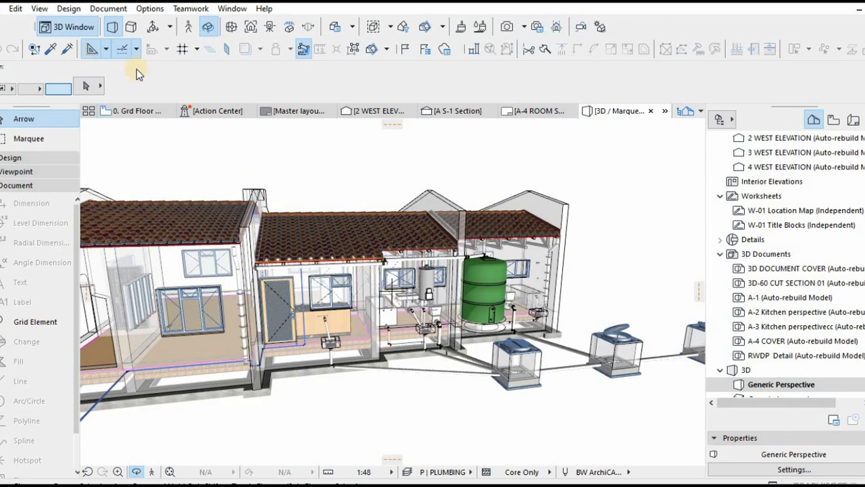
- Review the project's MEP systems settings and close them without making changes
click(70, 9)
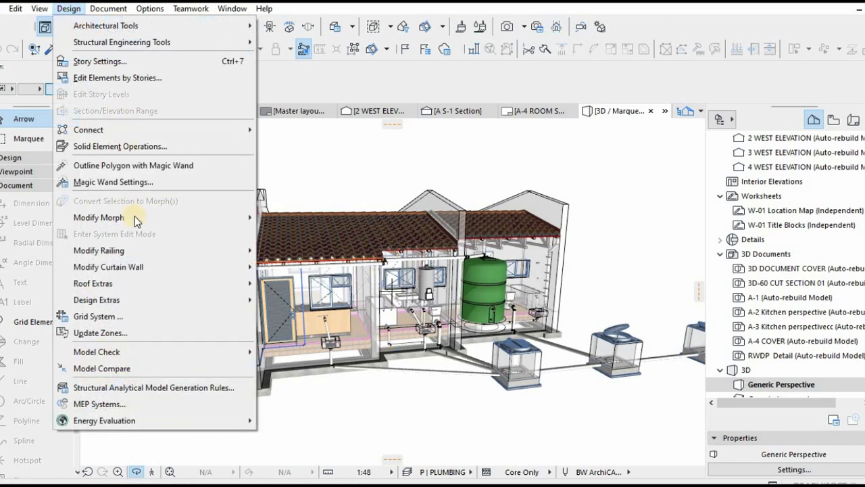
mouse_move(140, 421)
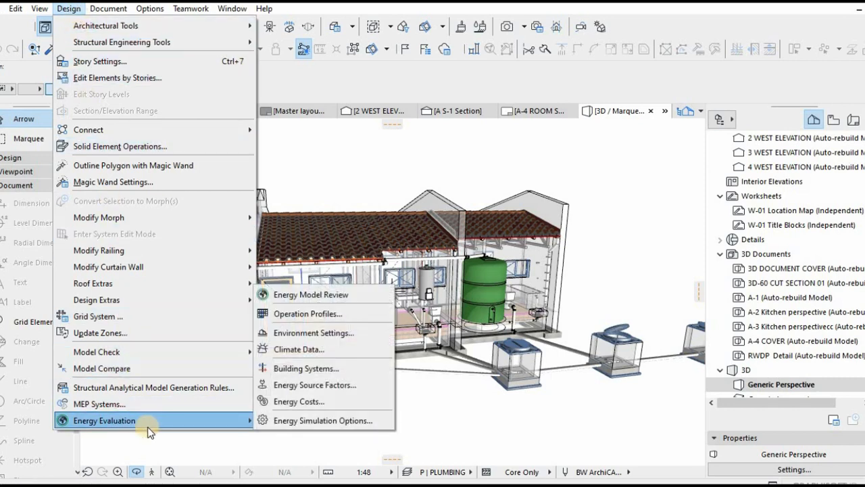
click(119, 403)
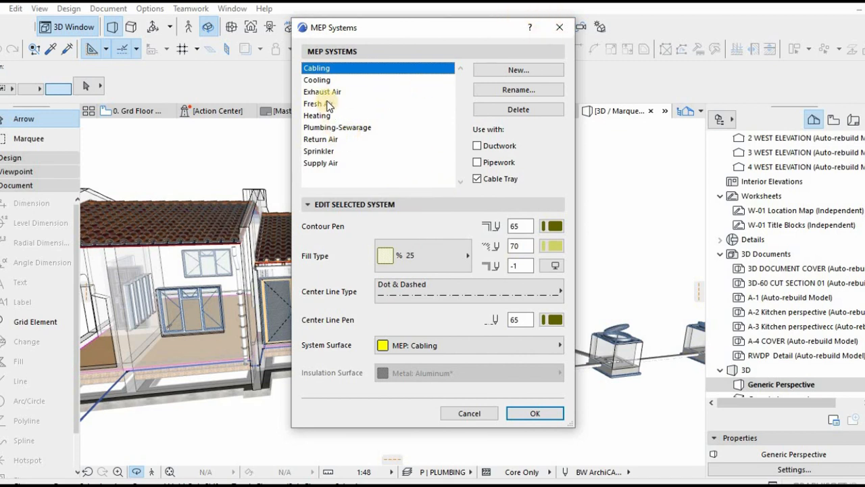
click(559, 29)
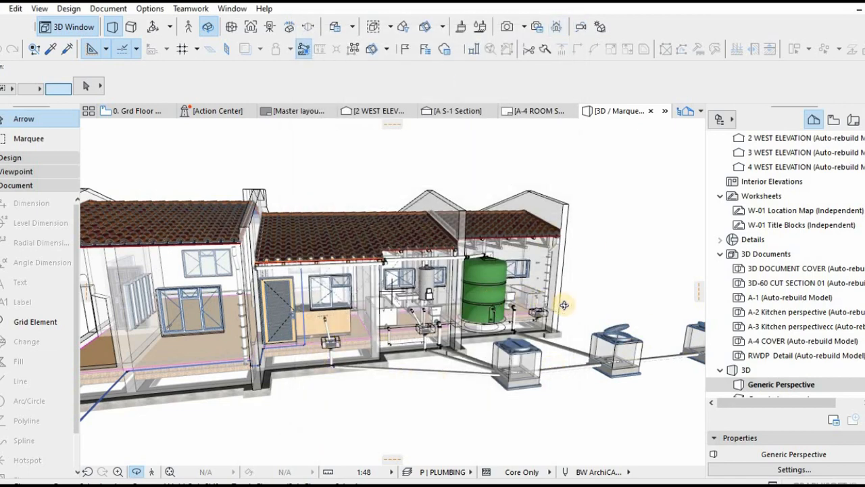
drag(564, 305, 246, 120)
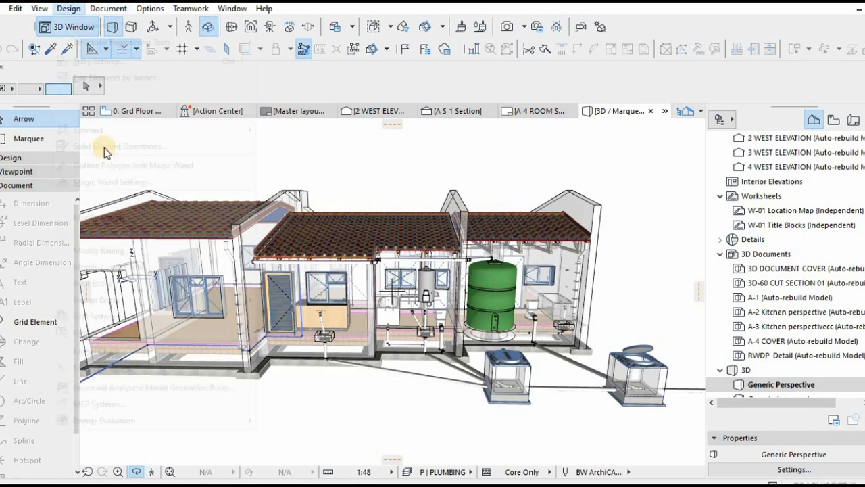
- Open the Energy Model Review and check its structures, ending back on the thermal blocks
click(69, 8)
mouse_move(199, 419)
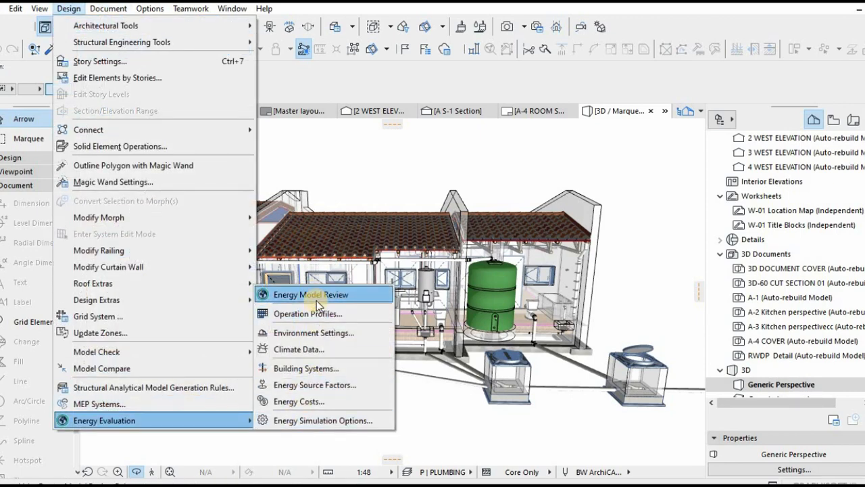
click(315, 297)
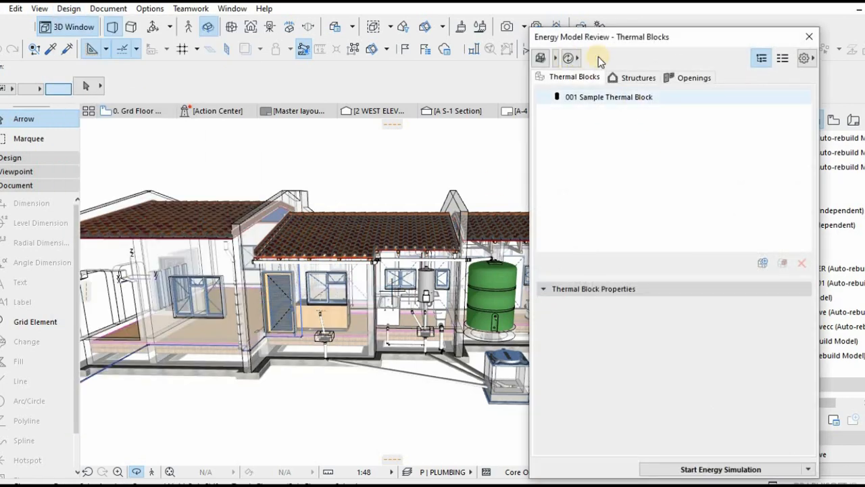
drag(590, 38, 555, 24)
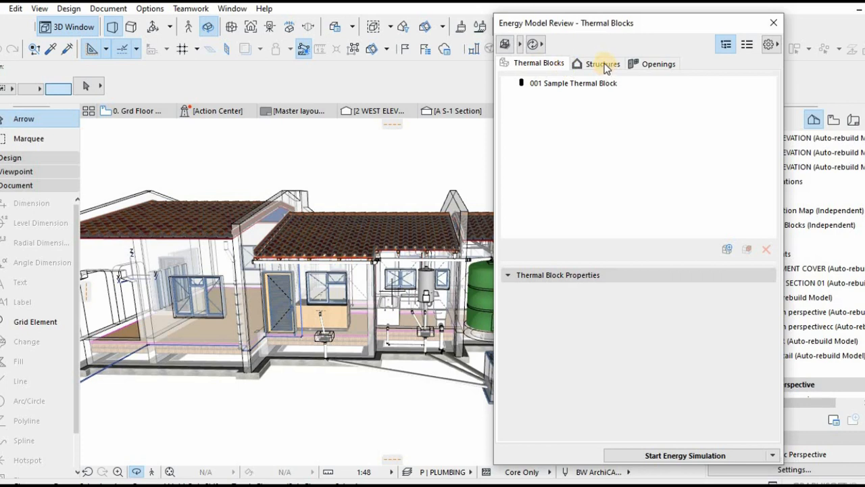
click(596, 66)
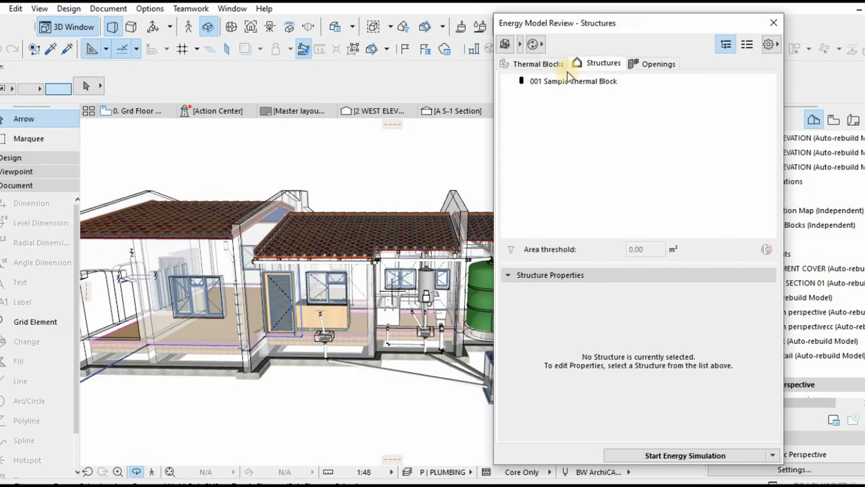
click(653, 65)
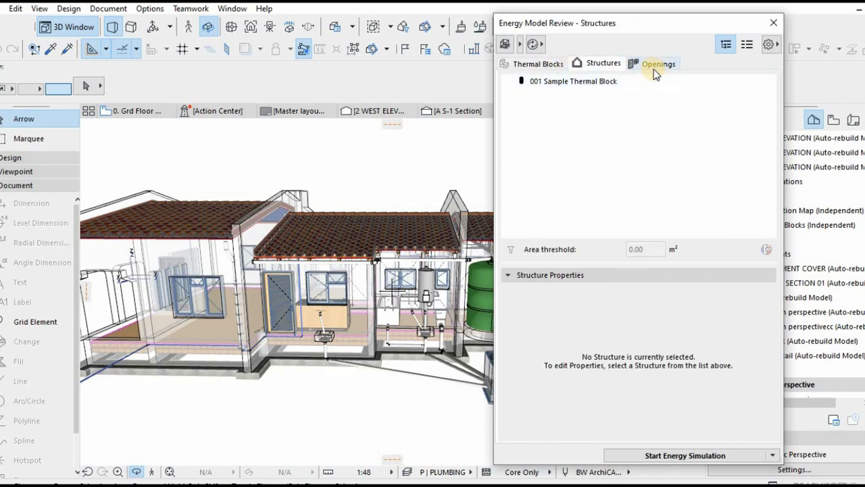
click(540, 65)
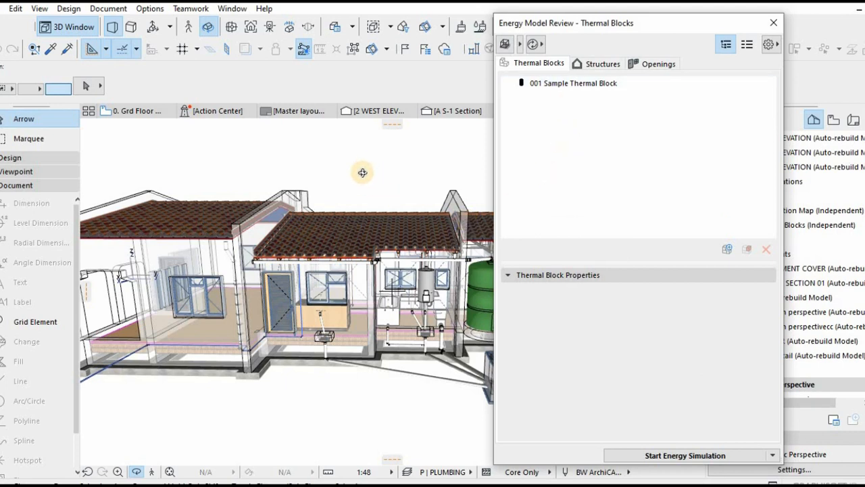
- Display the architectural Ground Floor Plan view and place the Energy Model Review clear of the drawing
key(F2)
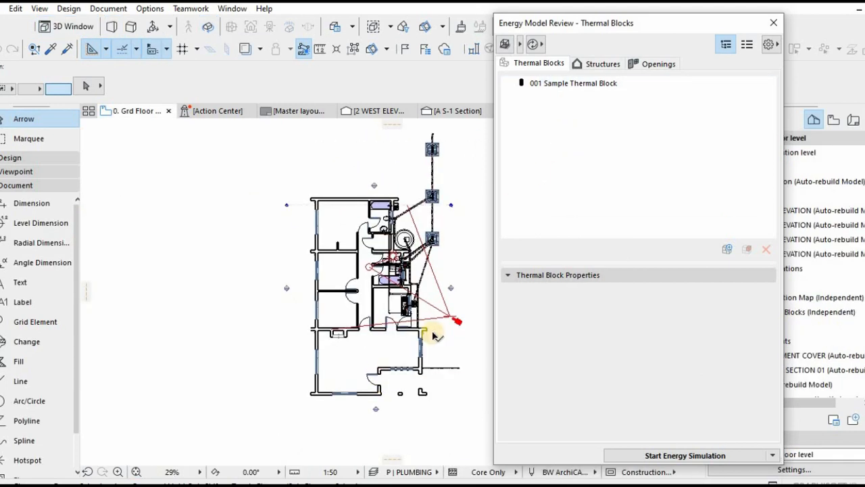
scroll(374, 366, up, 5)
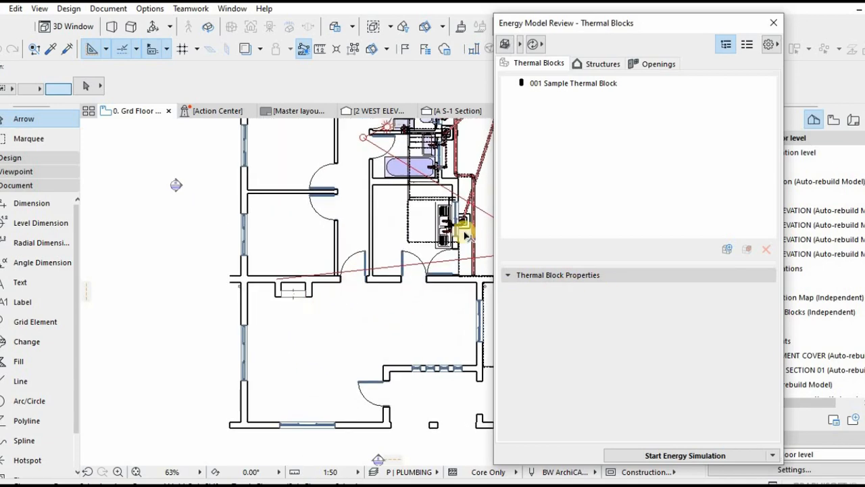
drag(560, 26, 468, 30)
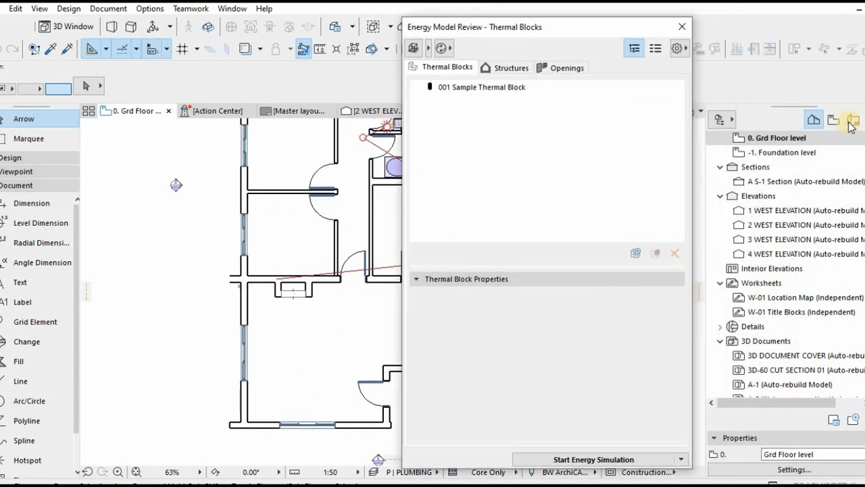
click(851, 123)
click(833, 120)
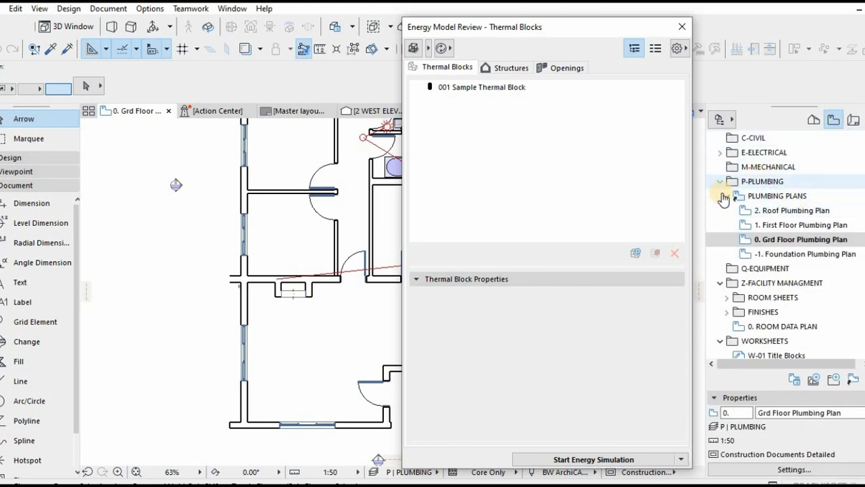
click(722, 183)
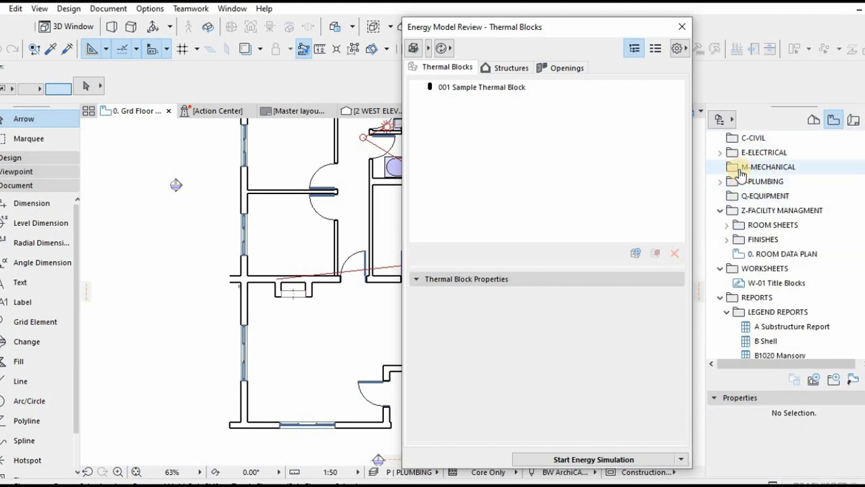
scroll(741, 173, up, 2)
scroll(743, 177, up, 3)
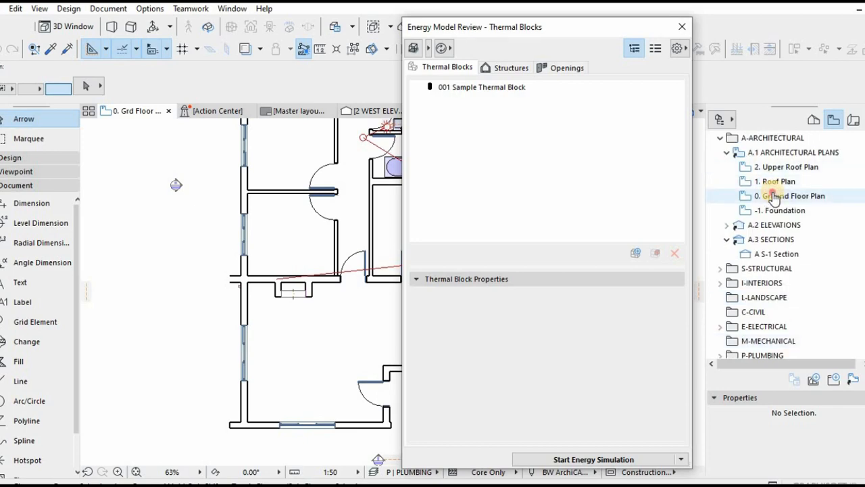
click(774, 196)
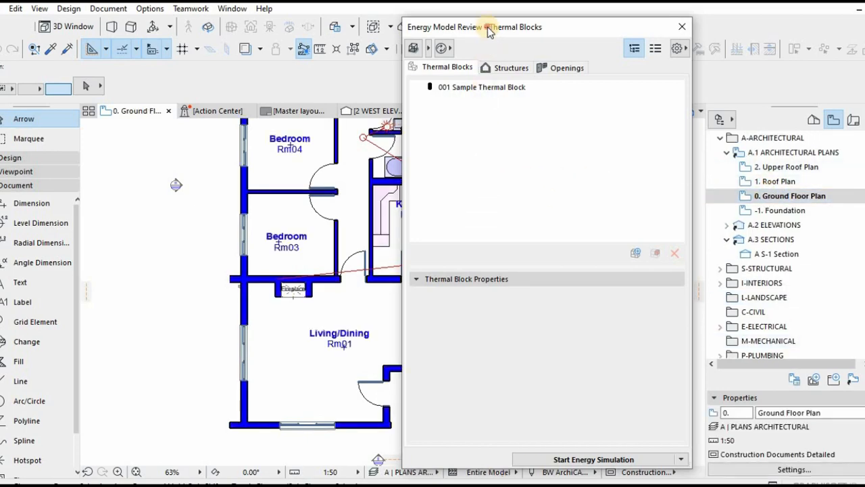
drag(490, 32, 635, 33)
- Examine the ground floor plan's rooms and zone labels, from Living/Dining to Bedroom Rm05 and the bathrooms
scroll(315, 227, down, 3)
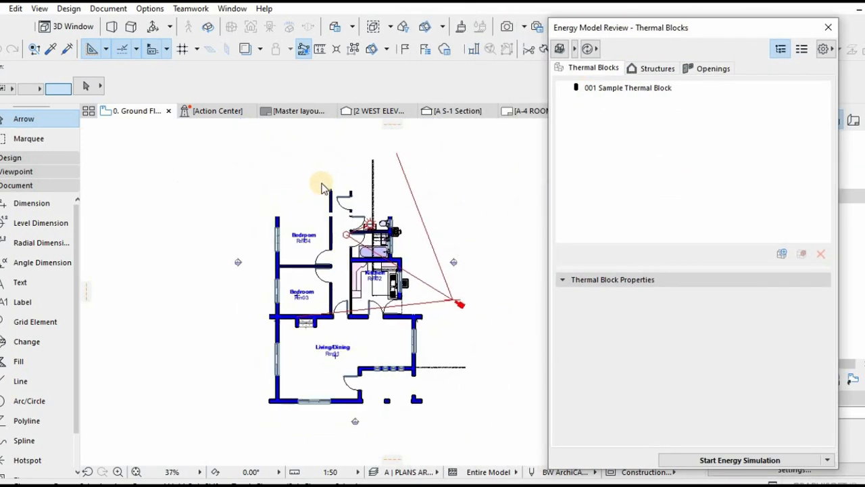
scroll(328, 319, up, 1)
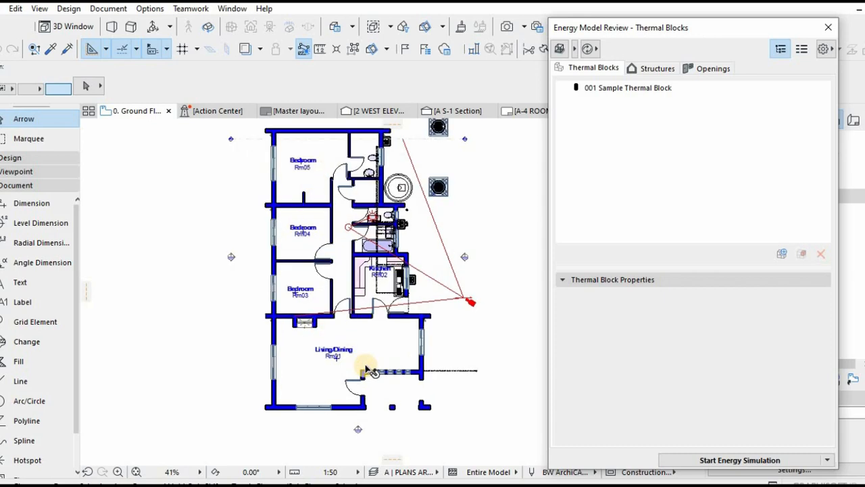
scroll(331, 354, up, 3)
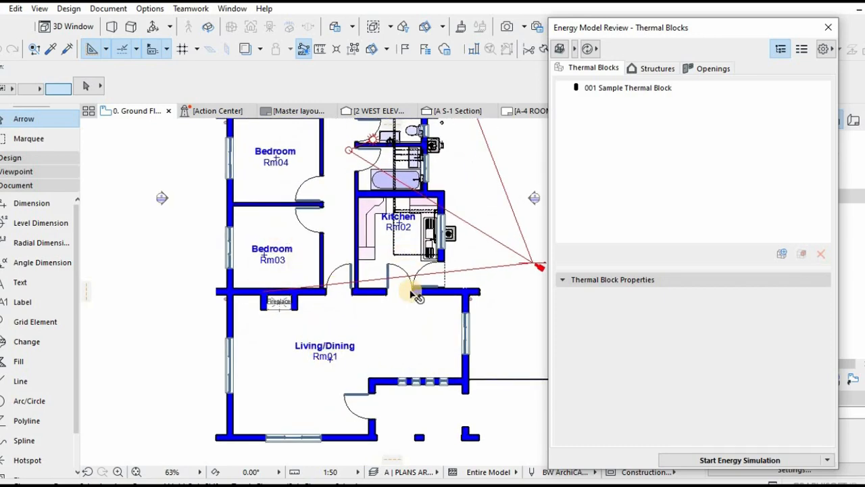
scroll(358, 173, down, 2)
scroll(344, 228, down, 2)
scroll(365, 202, down, 2)
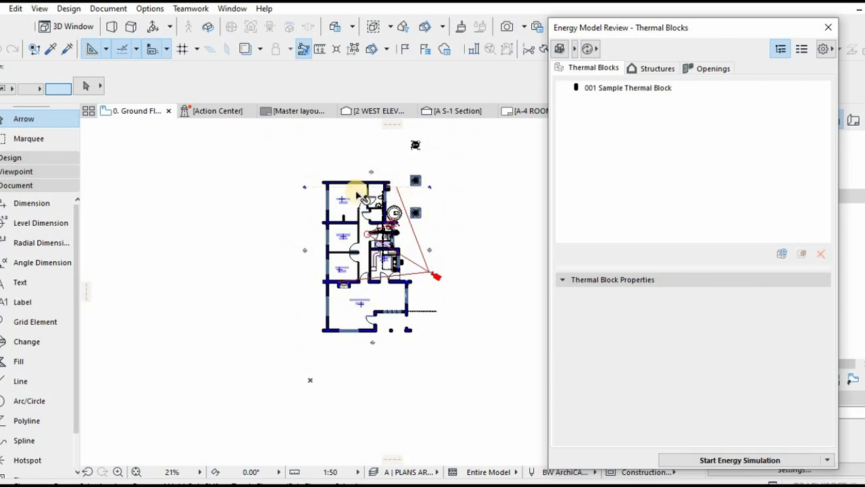
scroll(359, 201, up, 4)
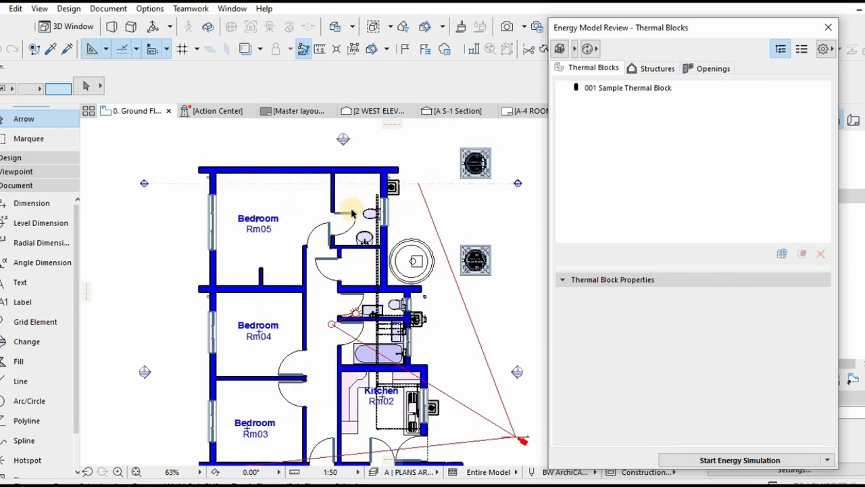
scroll(351, 215, down, 2)
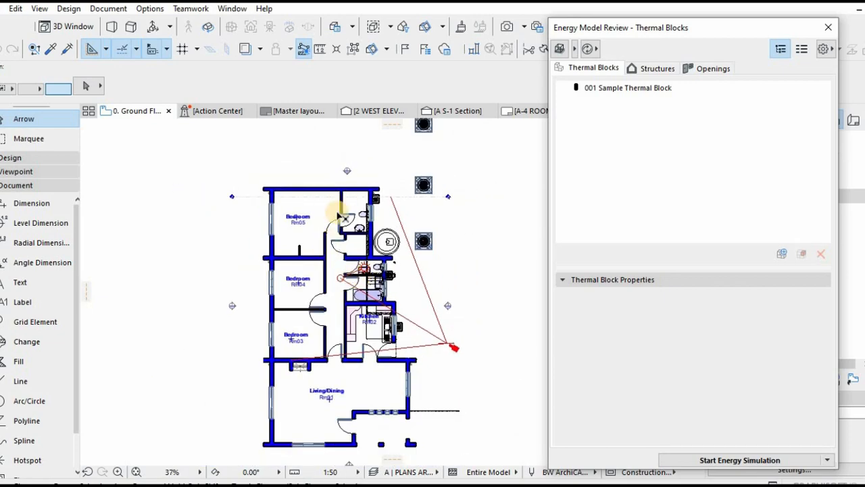
scroll(279, 247, up, 2)
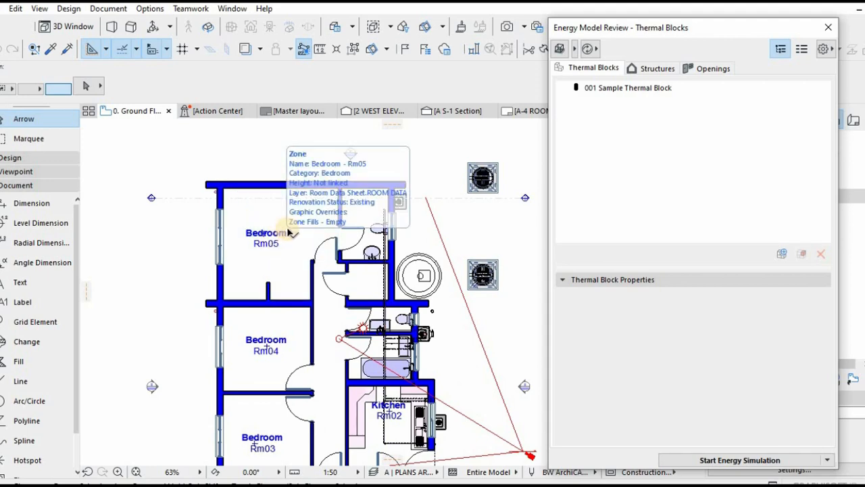
- Copy the Bedroom Rm05 zone to the adjoining bathroom, placing its upper-left corner at the bathroom's inner wall corner
click(283, 247)
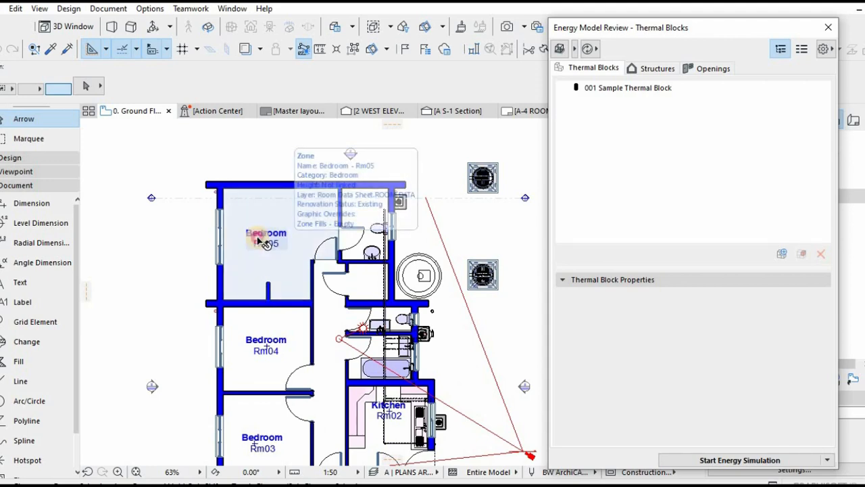
scroll(332, 197, up, 1)
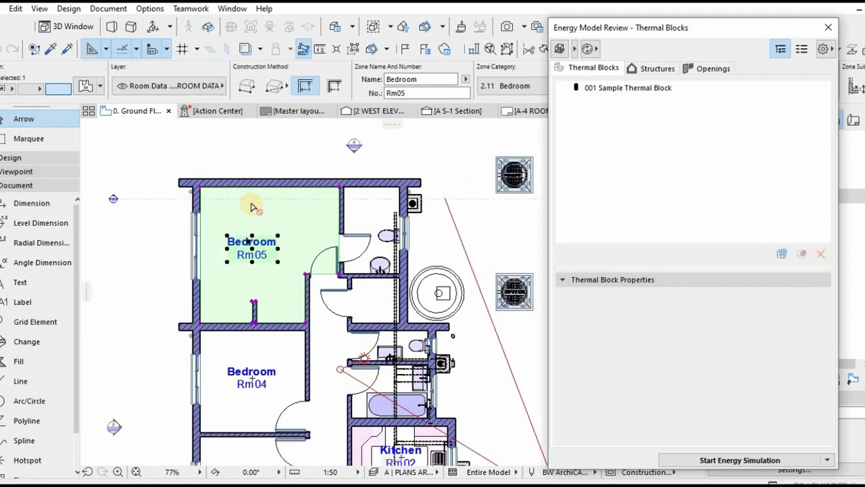
click(200, 190)
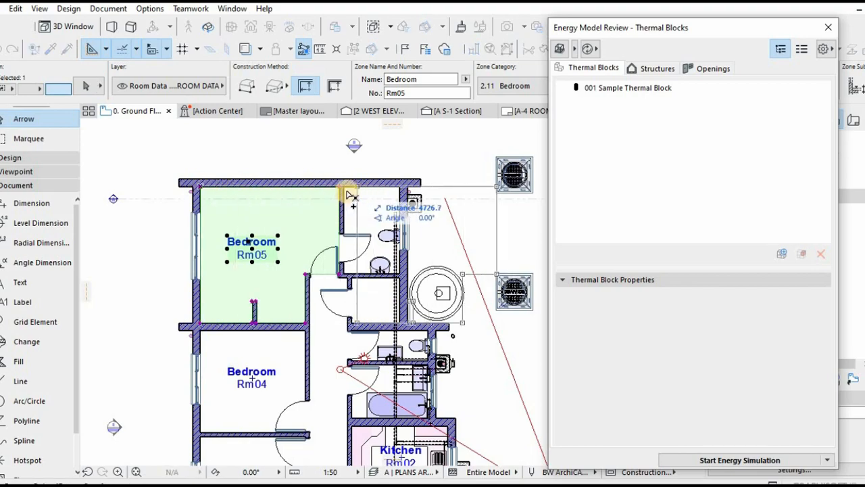
scroll(347, 189, up, 7)
scroll(290, 187, down, 6)
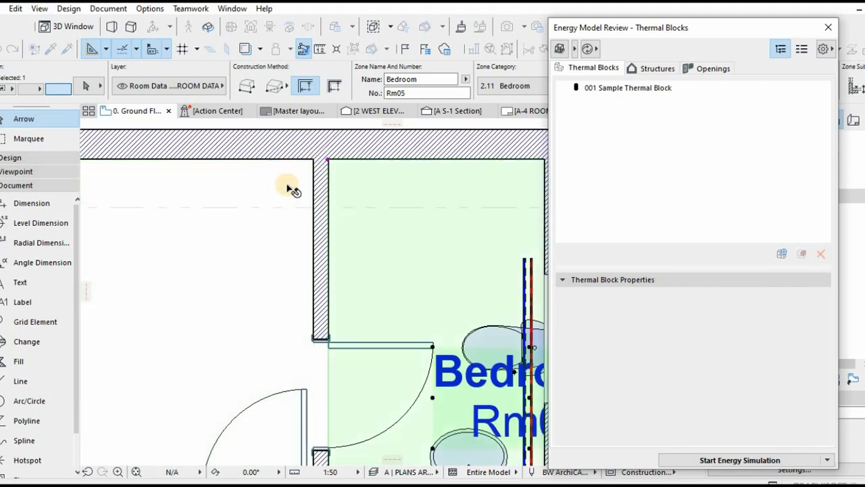
scroll(351, 242, up, 2)
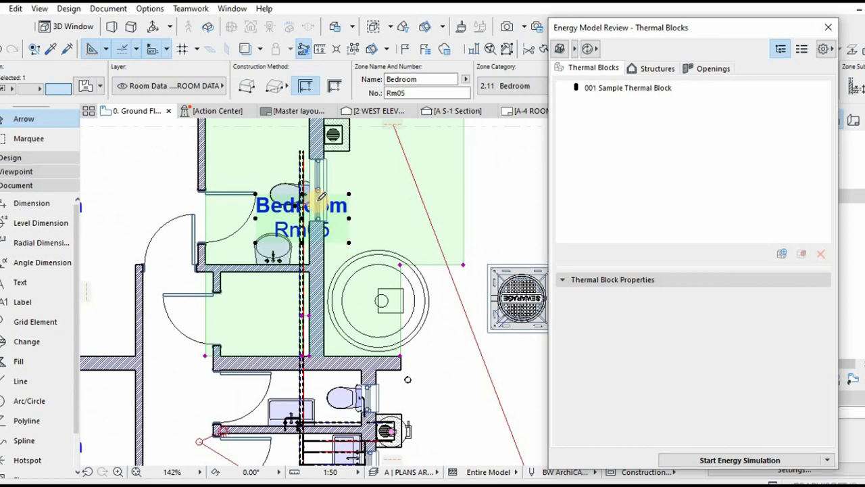
- Move the copied zone's label to the upper part of the bathroom and pull the zone's lower-left corner up to the bathroom's lower wall
click(301, 170)
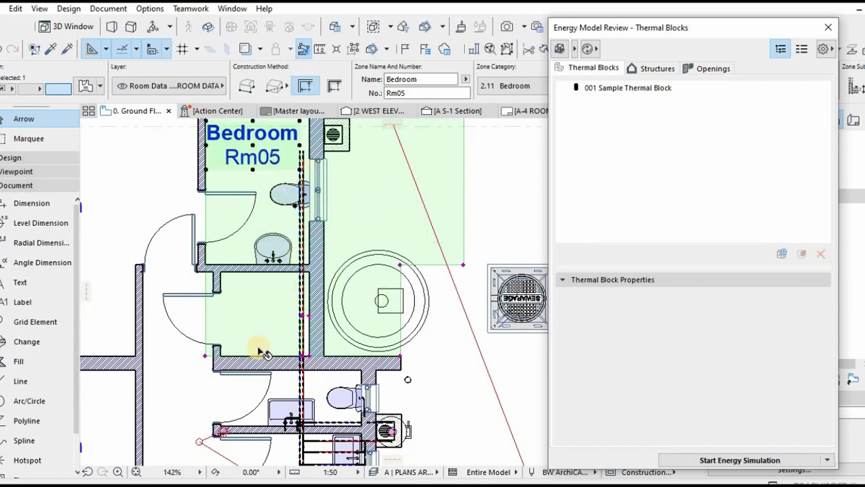
scroll(210, 350, up, 3)
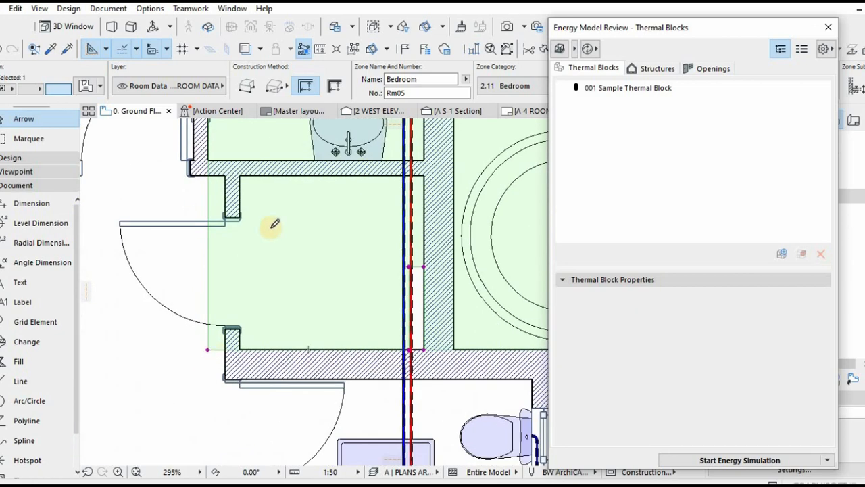
click(209, 350)
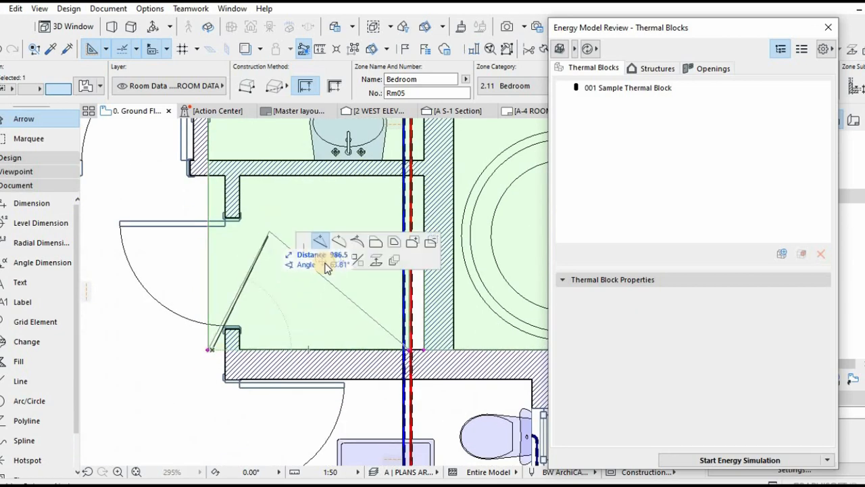
click(204, 163)
scroll(286, 228, down, 1)
scroll(344, 304, up, 5)
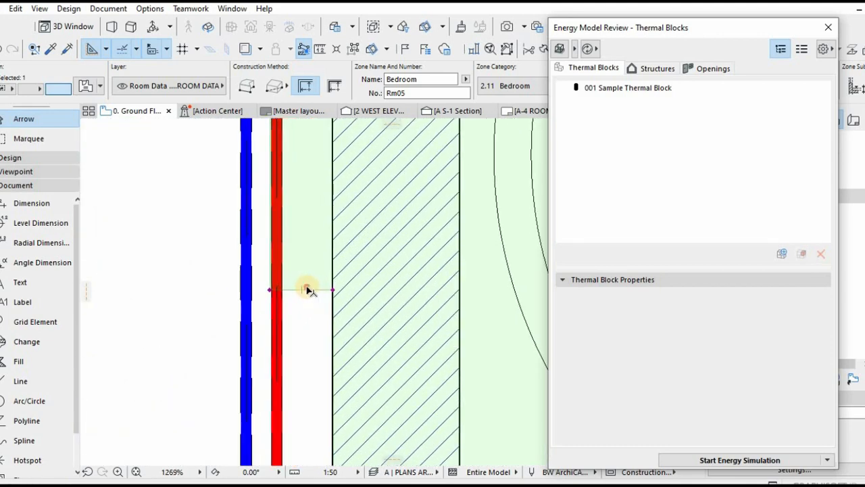
- Offset the zone's short lower edge to the bathroom's lower wall and its outer edge to the inner face of the exterior wall
click(307, 291)
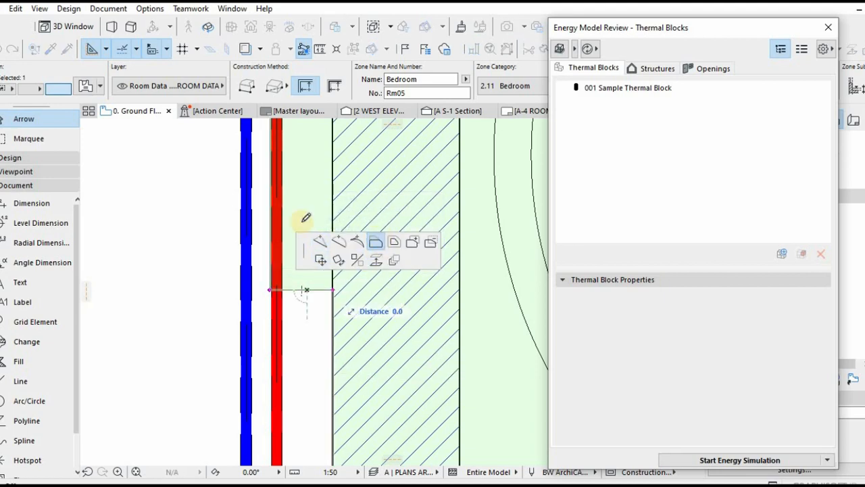
scroll(228, 303, down, 5)
scroll(233, 230, up, 3)
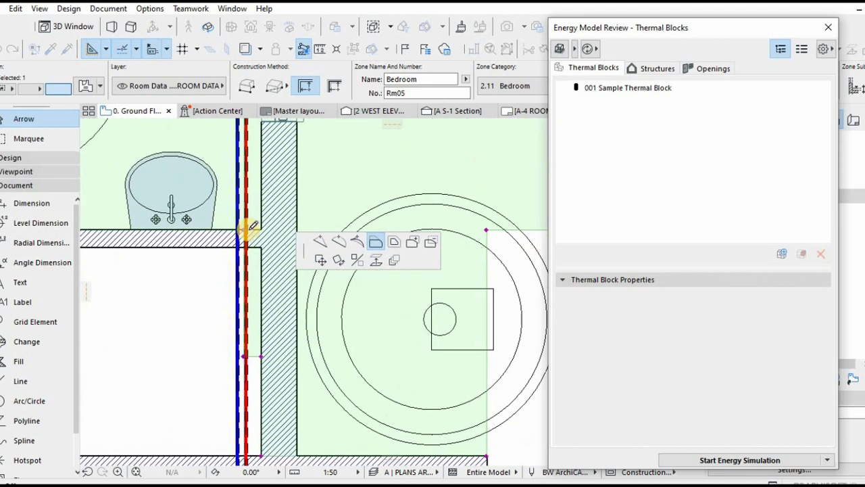
click(245, 230)
scroll(227, 298, down, 3)
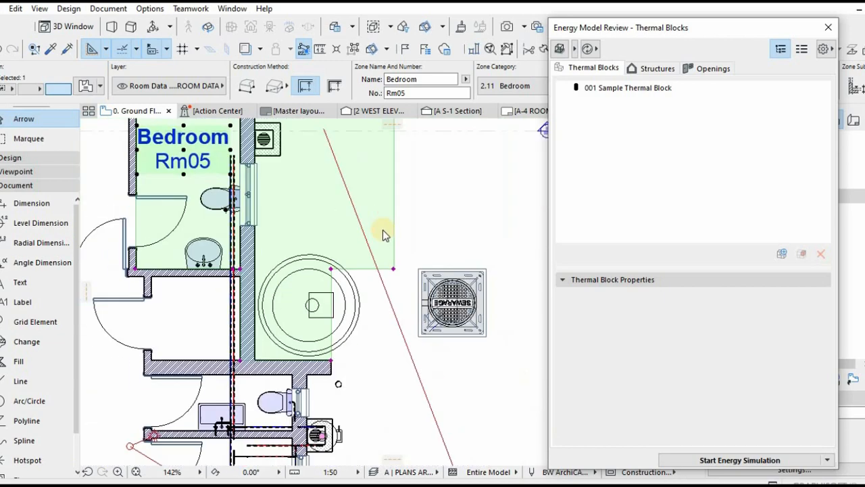
click(389, 215)
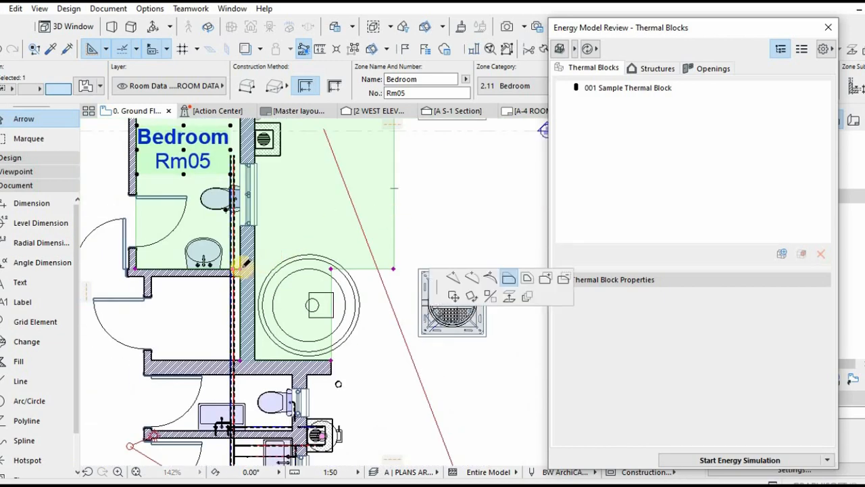
click(240, 266)
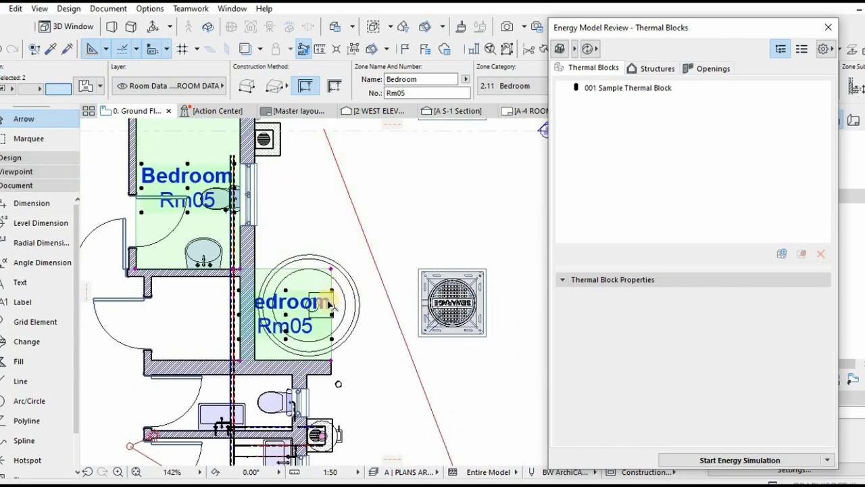
- Try to move the right corners of the leftover zone piece outside the house onto the exterior wall's inner face
scroll(342, 277, up, 2)
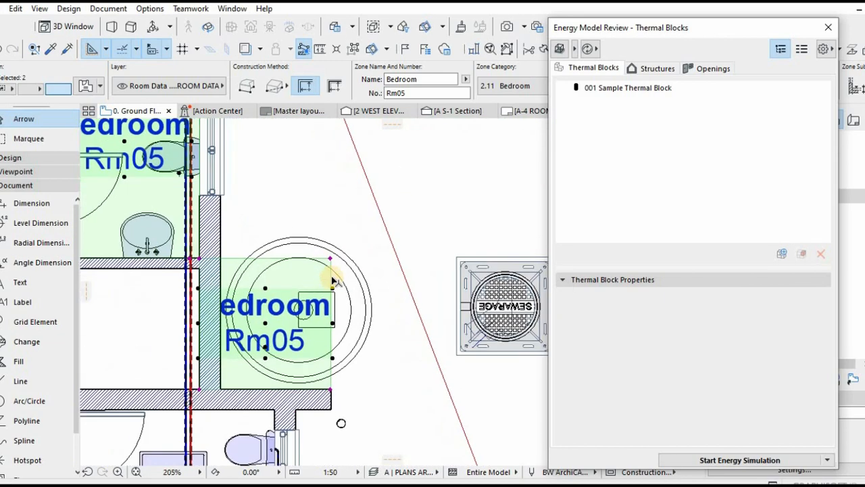
click(332, 390)
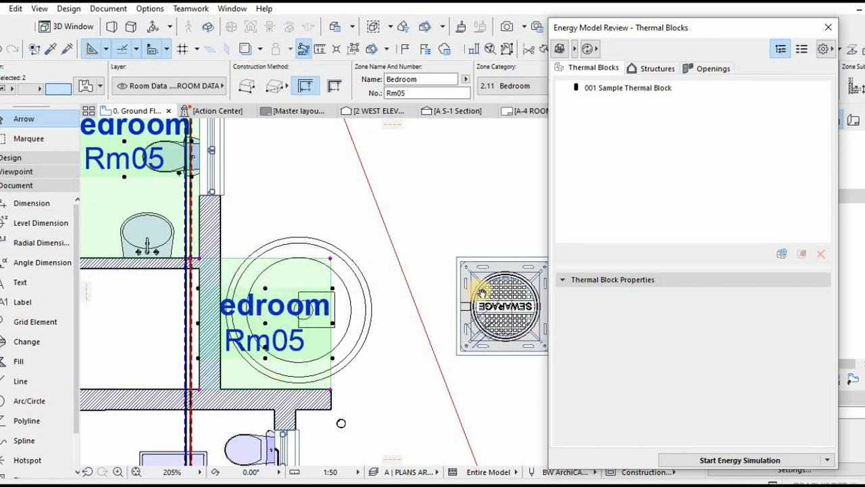
scroll(471, 290, down, 2)
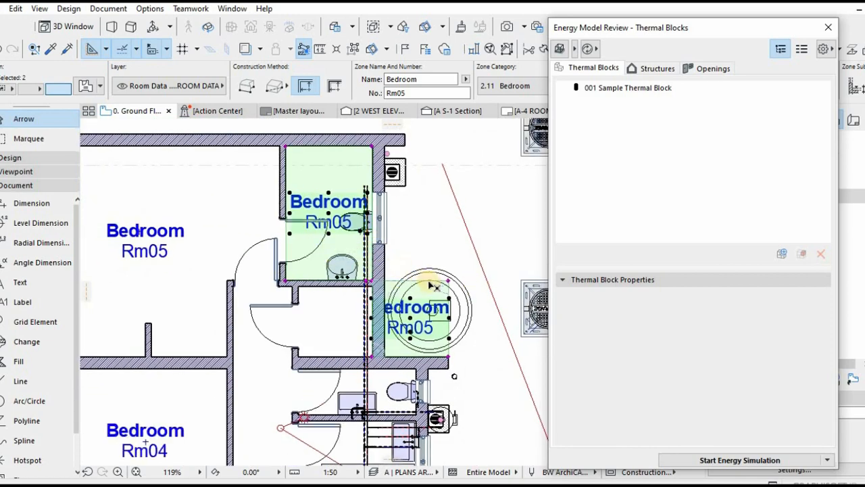
click(447, 280)
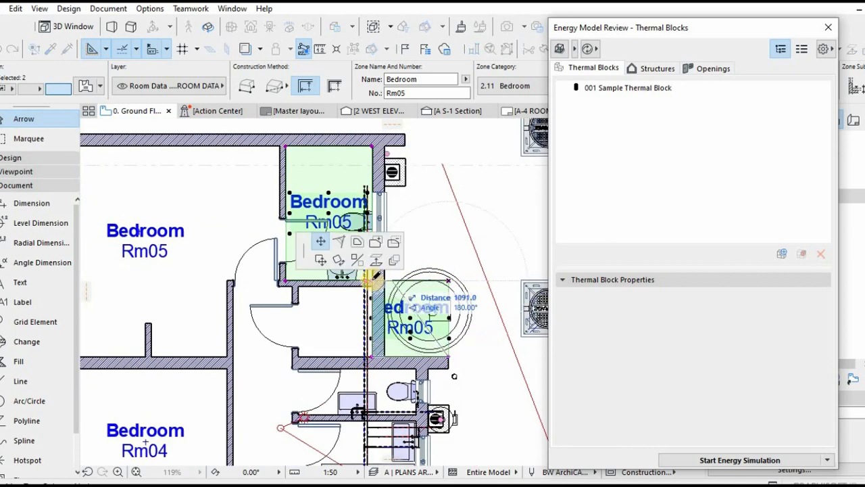
click(369, 281)
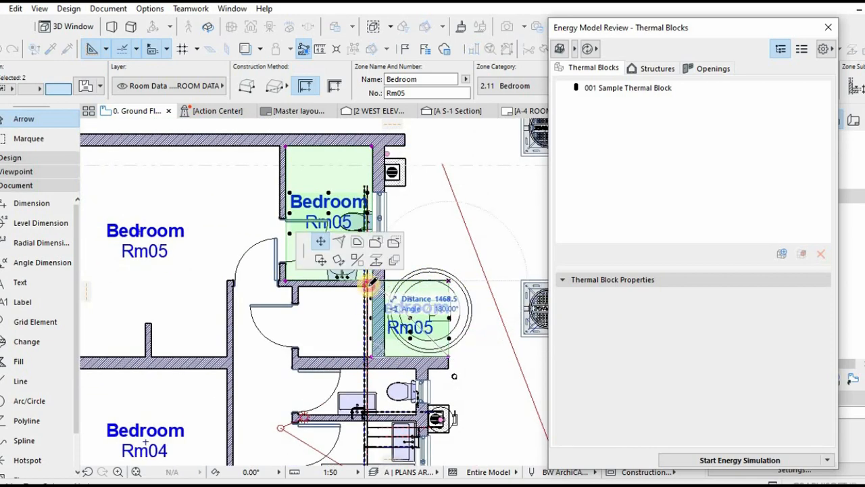
click(449, 357)
click(370, 357)
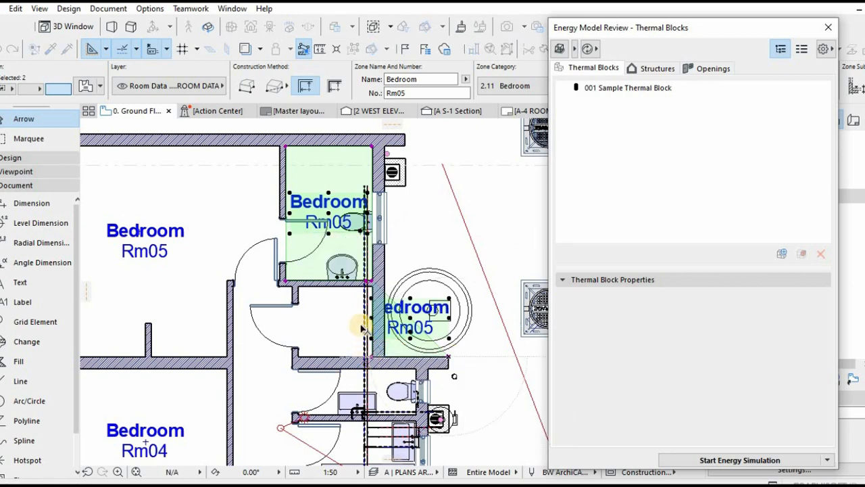
key(Escape)
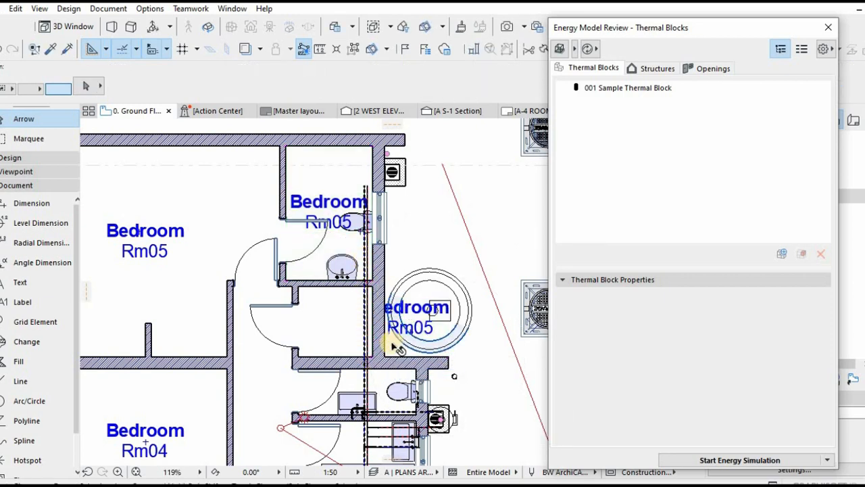
- Delete the leftover zone piece outside the exterior wall and rename the bathroom zone as Ensuite
click(391, 336)
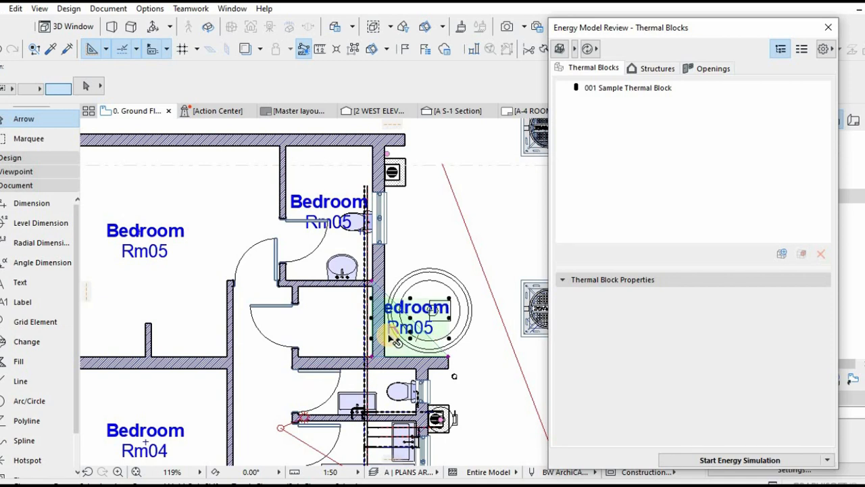
key(Escape)
click(328, 197)
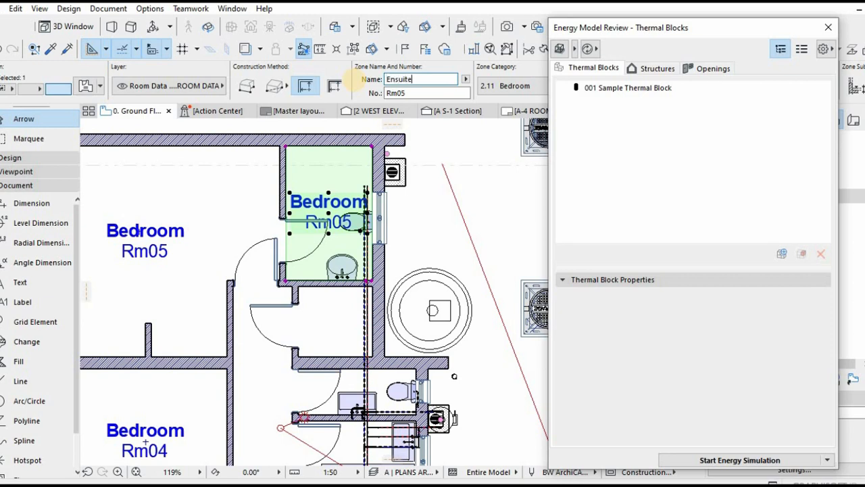
click(367, 183)
click(312, 193)
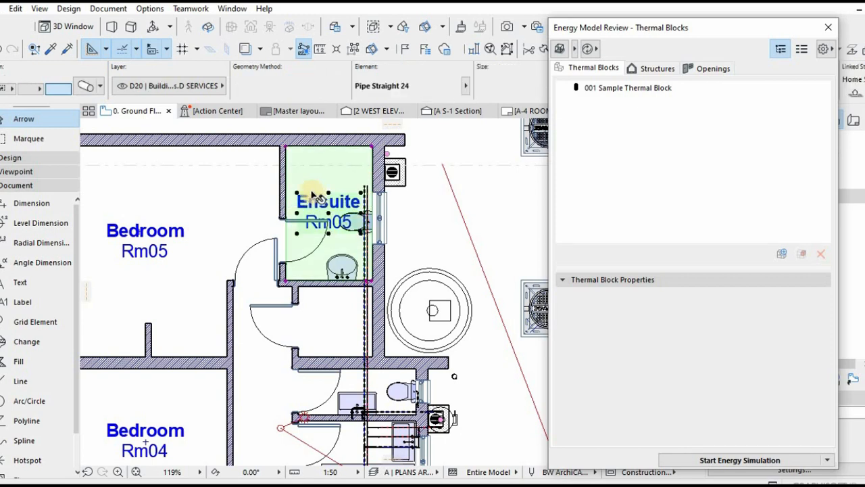
- Move the Ensuite label higher in the room and set the zone number to Rm06
click(297, 193)
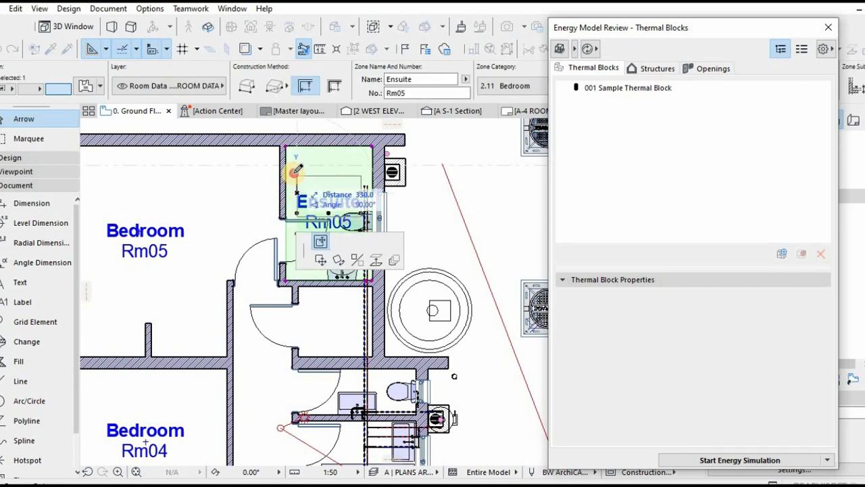
click(296, 172)
scroll(386, 175, down, 3)
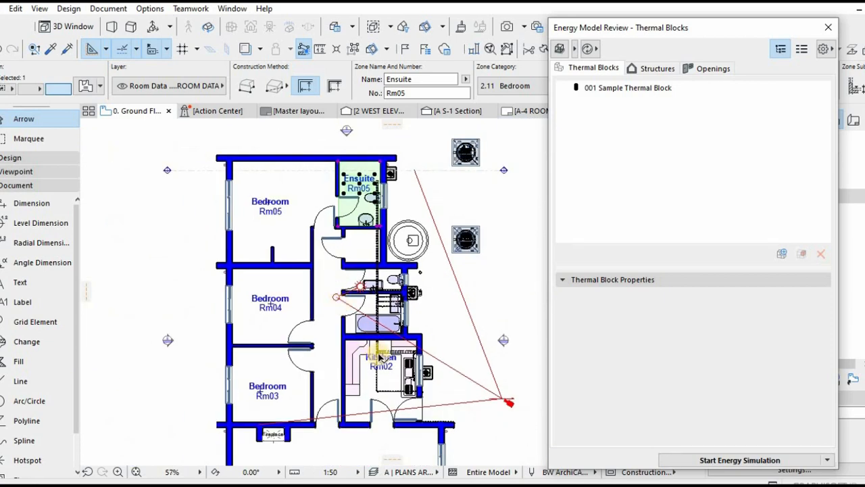
scroll(325, 215, up, 1)
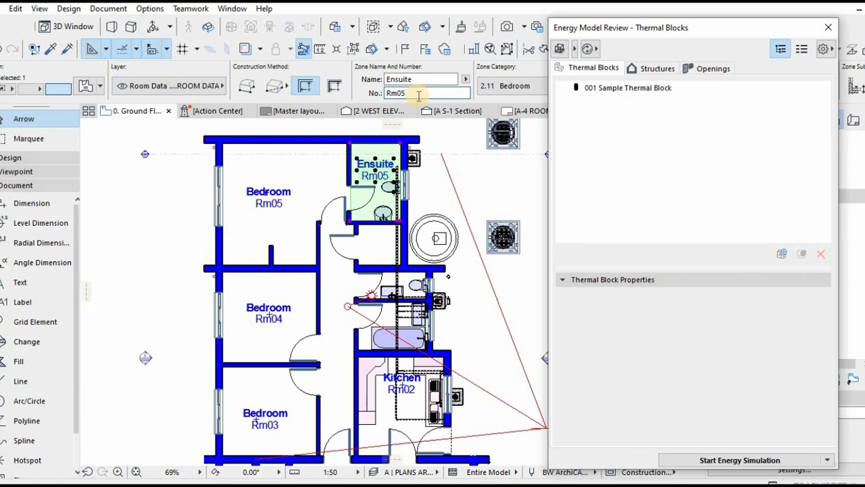
text(6)
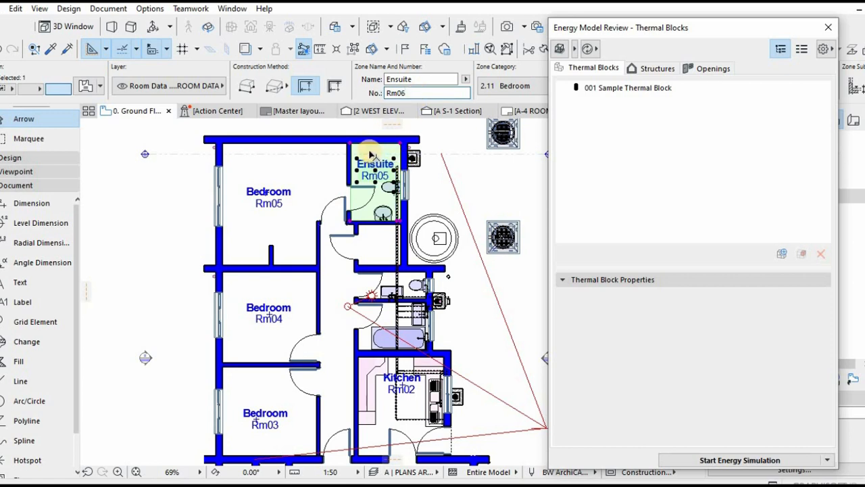
- Copy the Ensuite zone to the small room below it, placing its upper-left corner at the room's inner wall corner
scroll(353, 213, up, 3)
scroll(353, 213, up, 2)
click(352, 207)
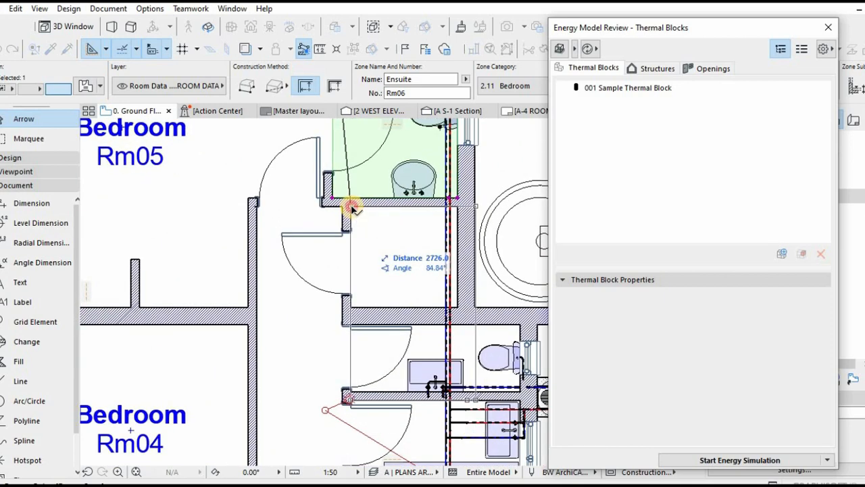
scroll(416, 260, down, 2)
scroll(444, 244, up, 2)
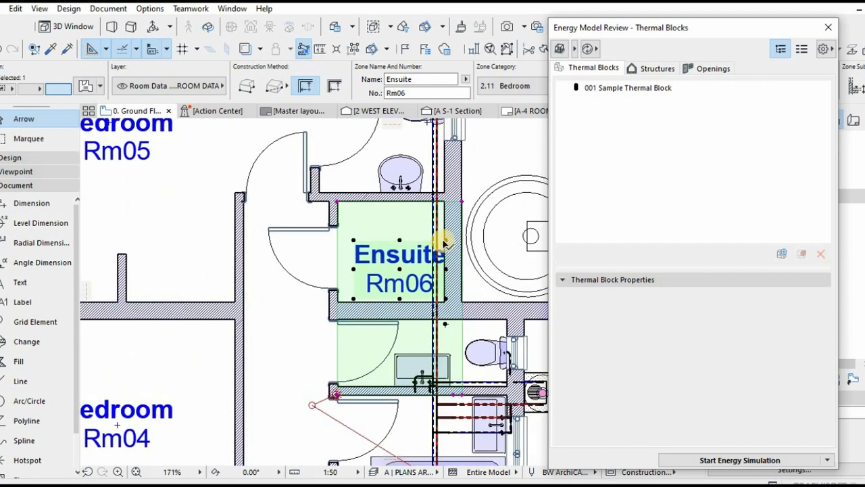
- Move the copied zone's label up and left within the small room, and set its name to Store and number to Rm07
click(436, 226)
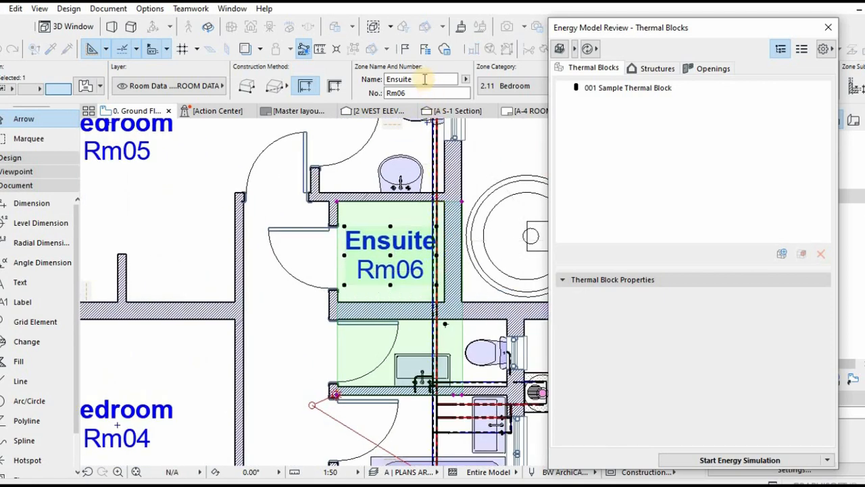
drag(425, 79, 375, 80)
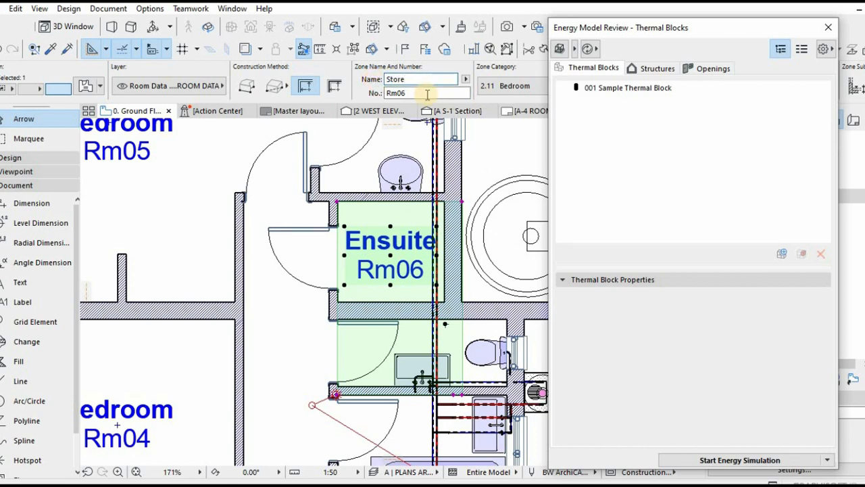
key(Return)
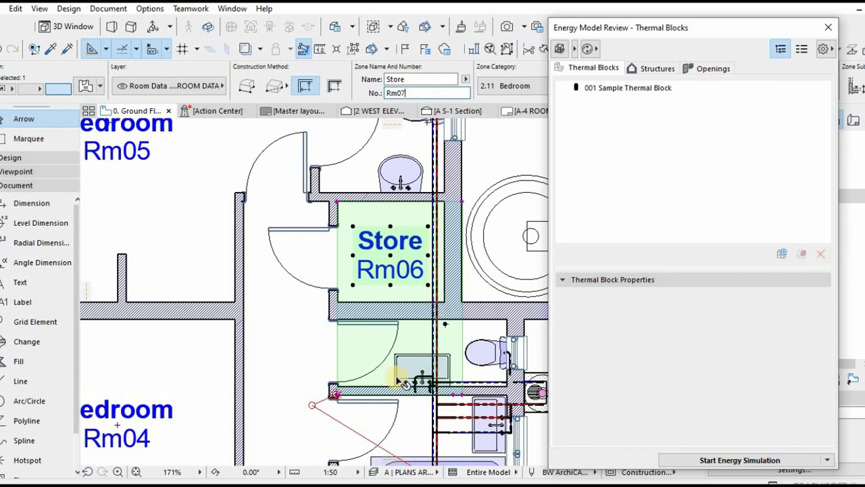
- Pull the lower corners of the Store zone up to the inner corners at the room's lower wall
scroll(473, 403, up, 2)
scroll(473, 403, up, 2)
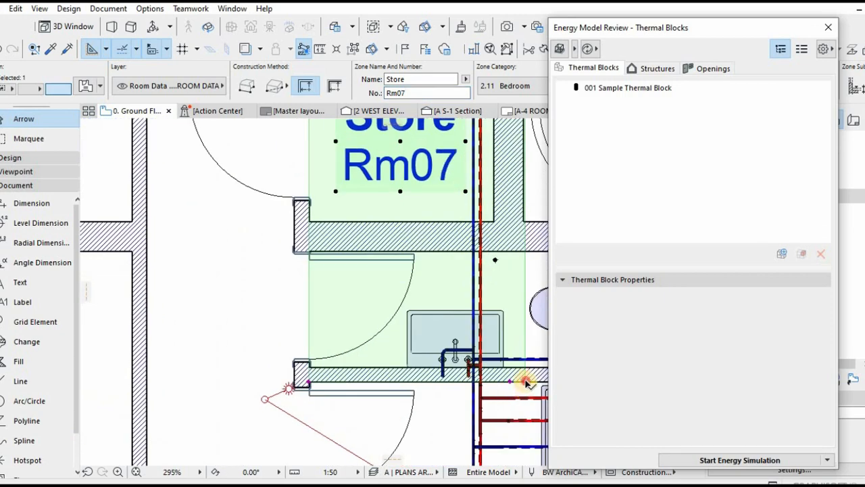
click(517, 376)
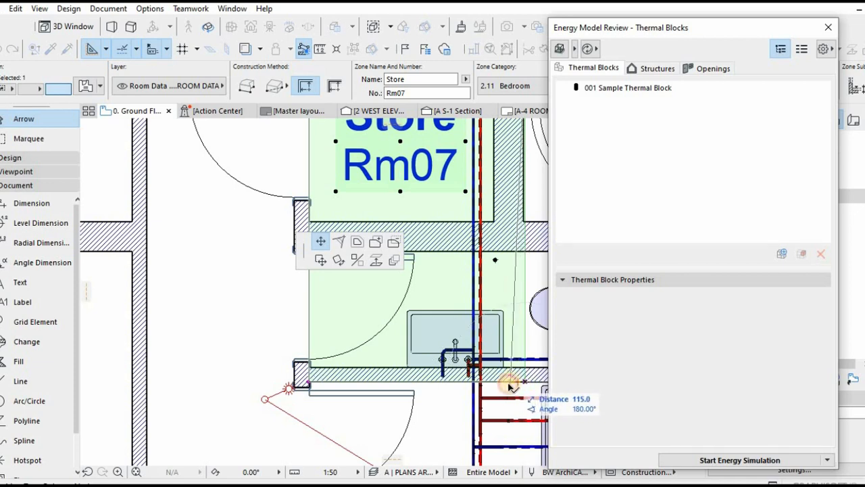
click(509, 377)
click(508, 378)
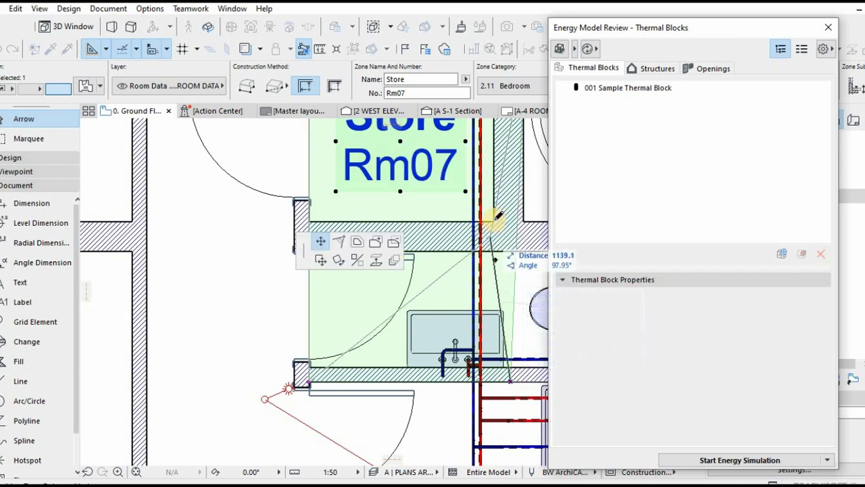
click(495, 221)
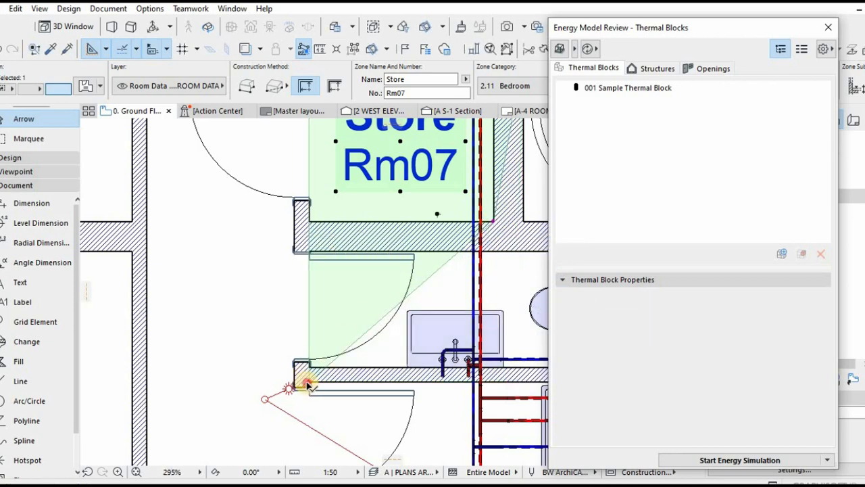
click(306, 224)
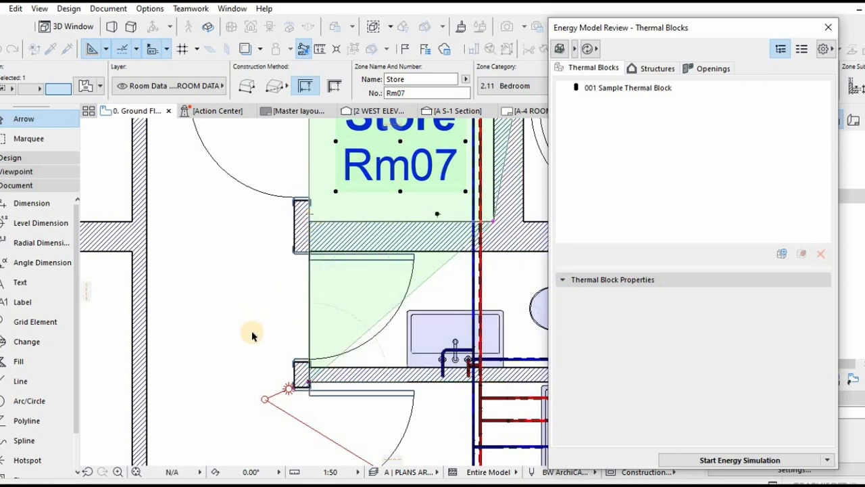
- Move the Store zone's upper-right corner from the exterior wall's outer face to the room's inner corner
scroll(338, 217, down, 5)
scroll(394, 225, up, 1)
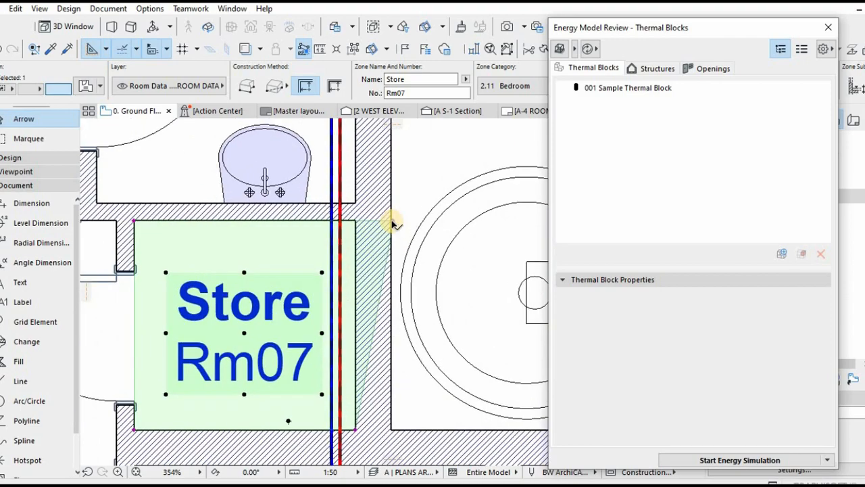
click(392, 221)
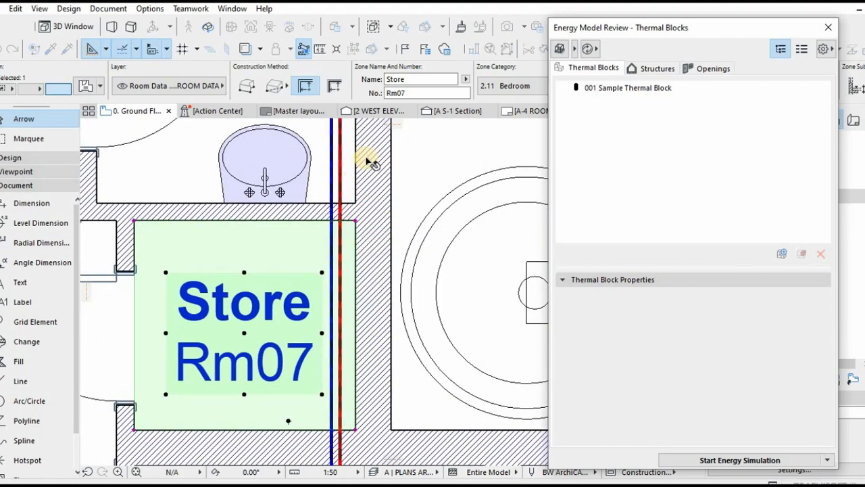
- Copy the Store zone to the toilet room below it, placing its lower-right corner at the room's inner wall corner
scroll(324, 331, down, 5)
scroll(291, 250, down, 4)
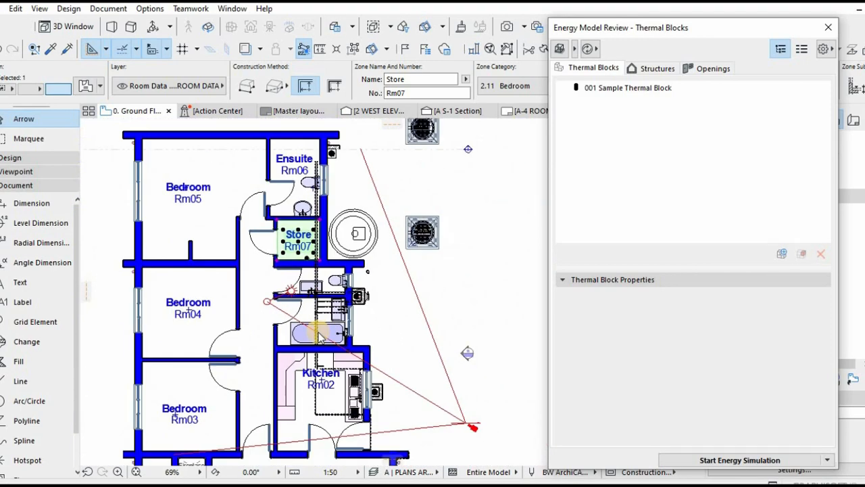
scroll(284, 224, up, 6)
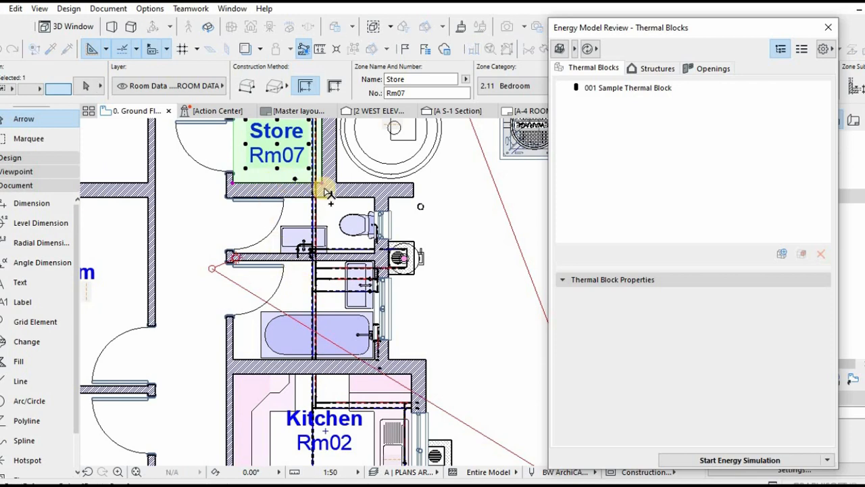
scroll(379, 254, up, 2)
scroll(395, 266, up, 2)
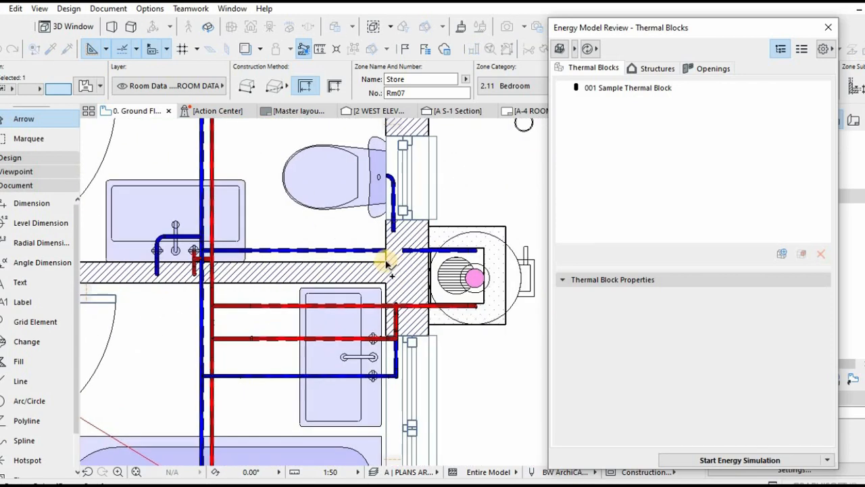
scroll(268, 248, down, 3)
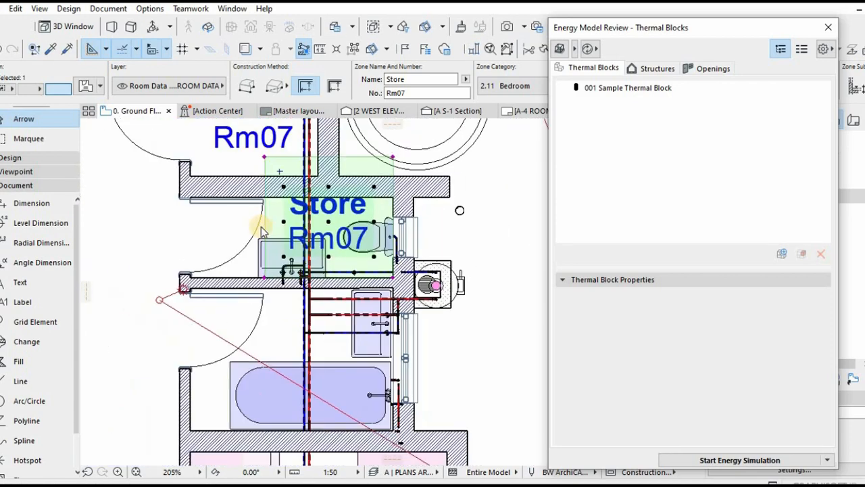
- Stretch the copied zone's left edge to the toilet room's left wall, and pull its upper edge down to the upper wall's inner face
click(265, 228)
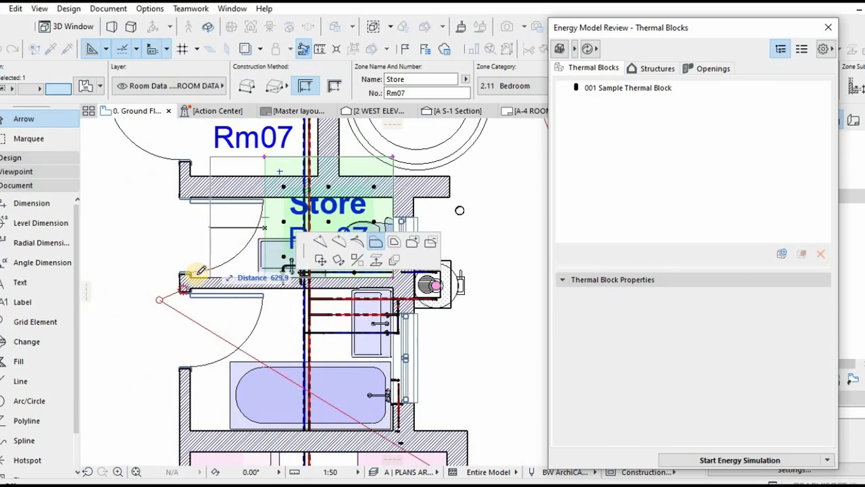
click(205, 278)
scroll(223, 241, down, 2)
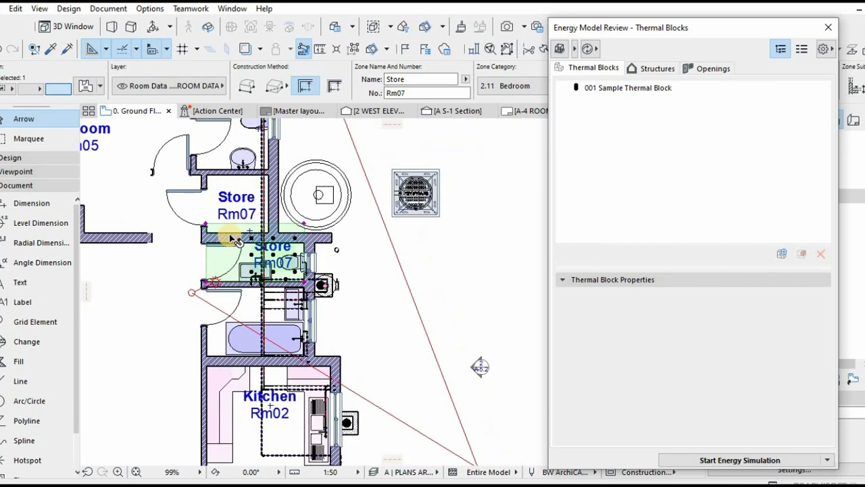
scroll(232, 201, up, 5)
click(217, 246)
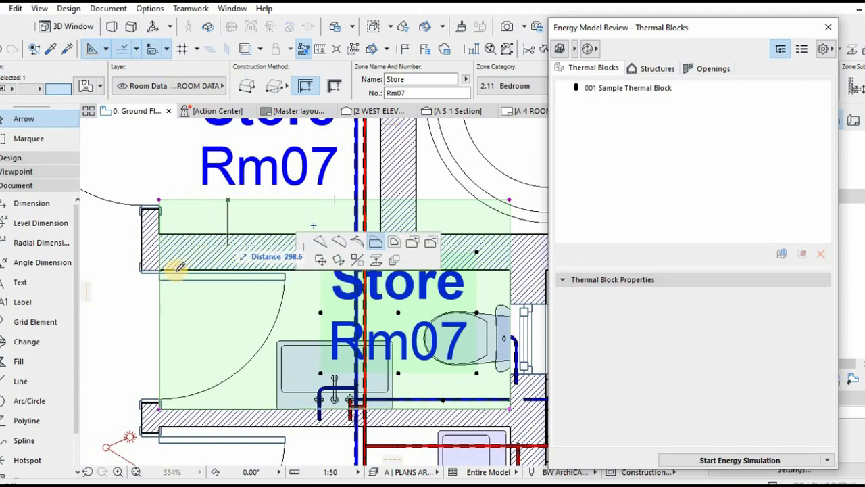
scroll(148, 269, up, 4)
click(147, 266)
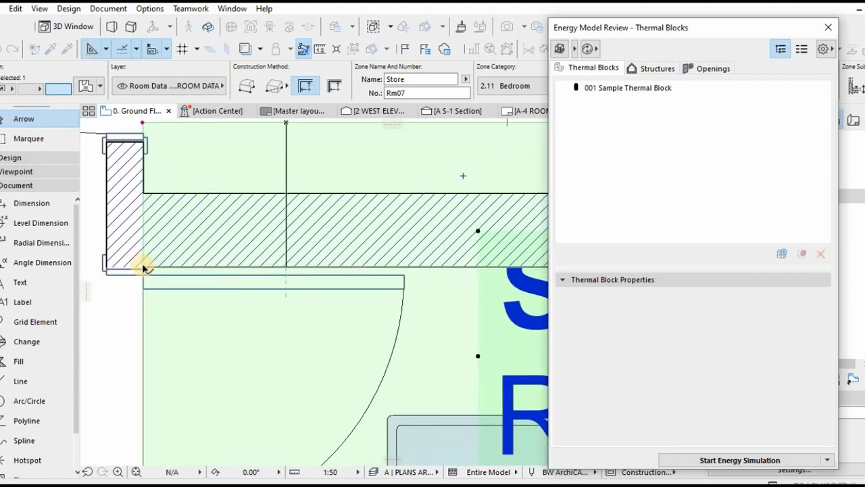
- Move the toilet room zone's label down and left, and set its name to WC and number to Rm08
scroll(156, 263, down, 3)
scroll(311, 313, up, 2)
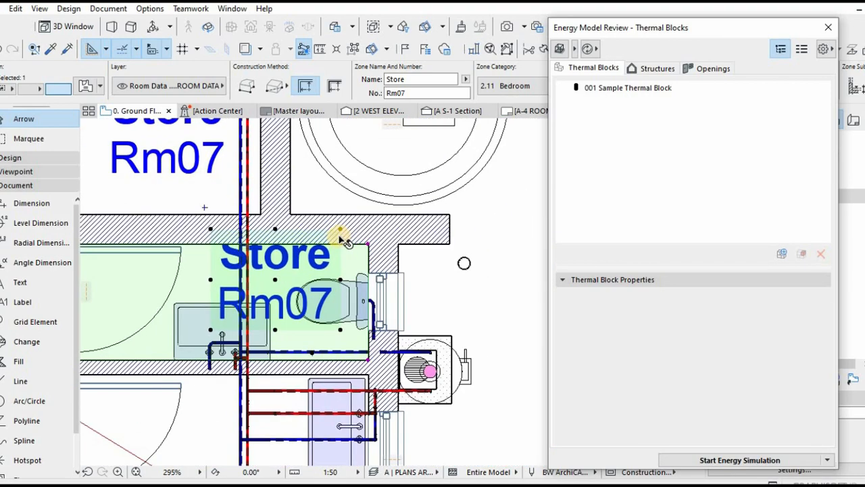
click(338, 233)
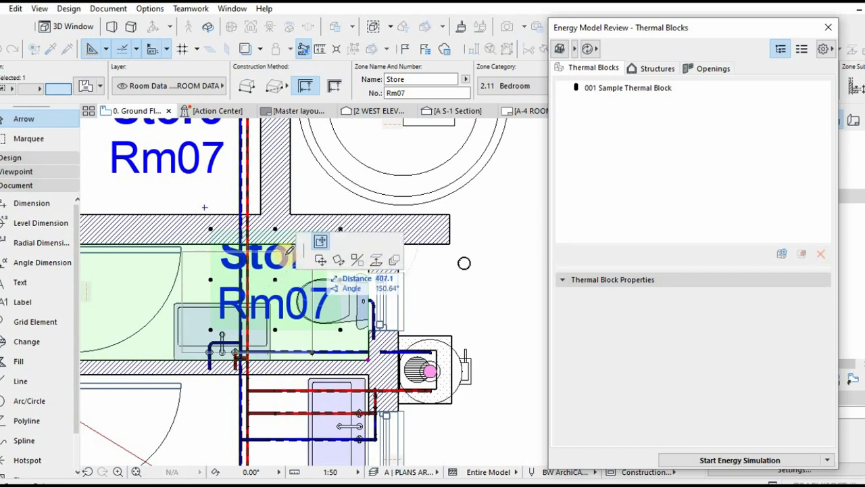
click(282, 259)
click(397, 80)
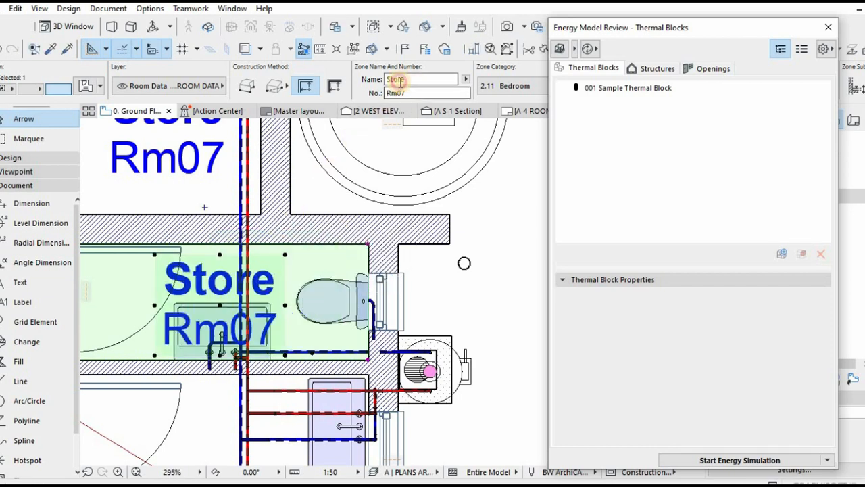
text(WC)
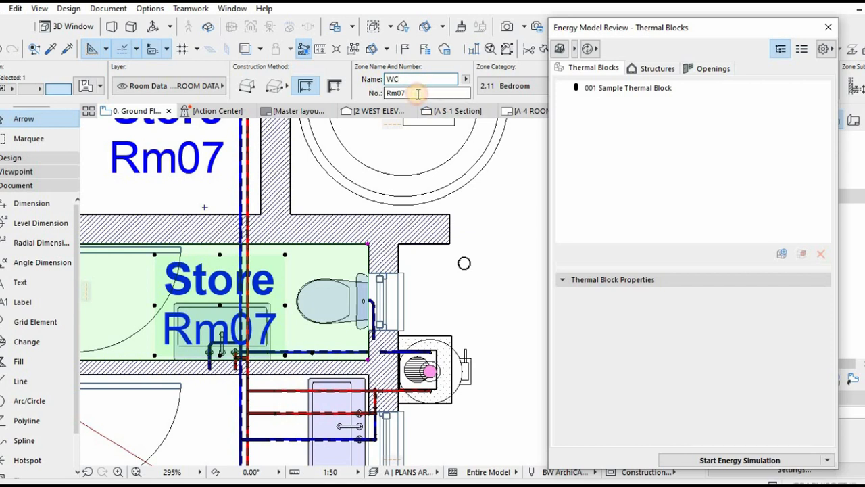
key(Tab)
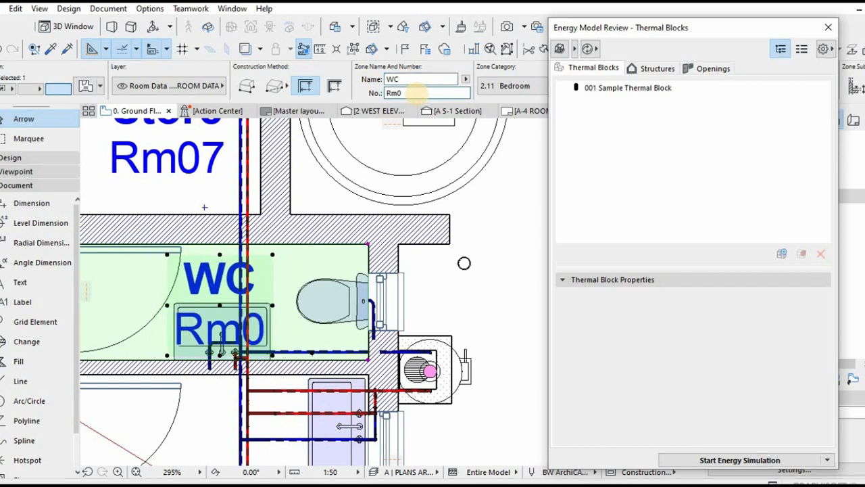
text(8)
key(Return)
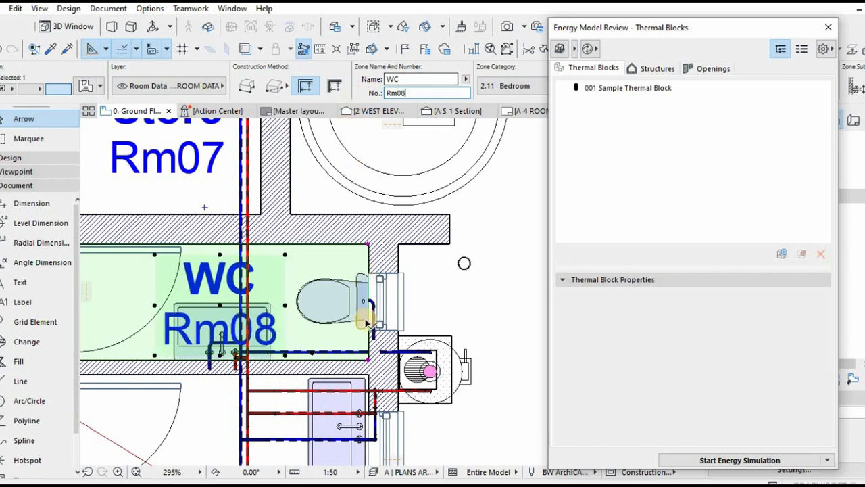
- Copy the WC zone to the bathroom below it, placing its upper-right corner at the bathroom's inner wall corner
scroll(331, 358, down, 4)
scroll(325, 358, up, 2)
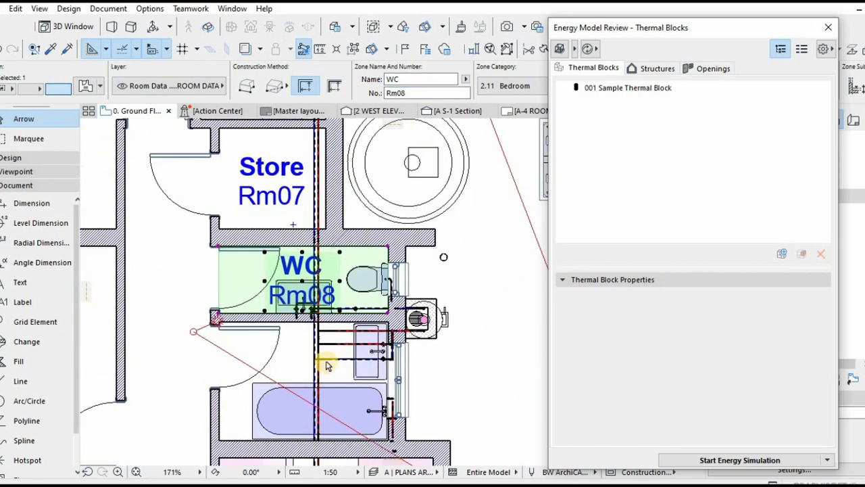
key(ctrl+shift+d)
click(389, 247)
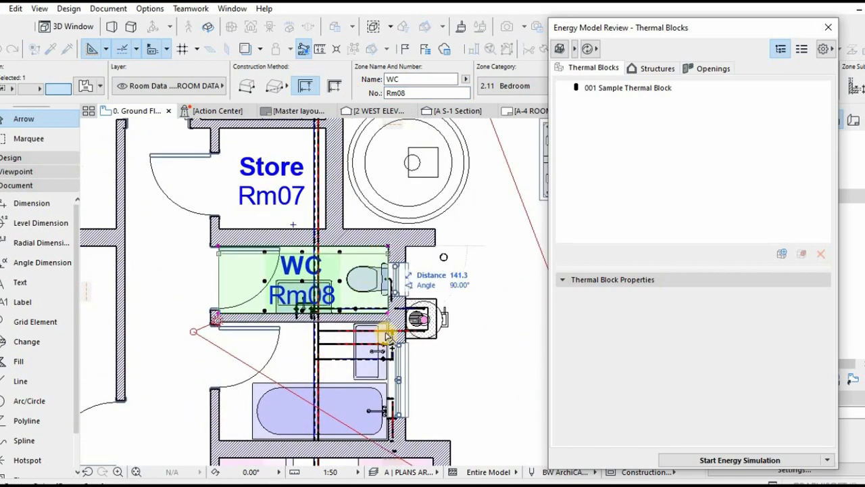
scroll(305, 357, down, 2)
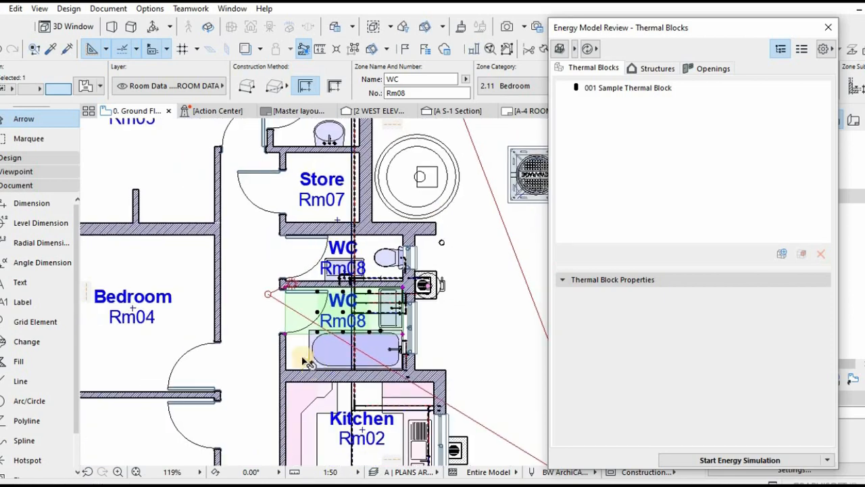
- Extend the copied zone's lower edge down to the inner face of the bathroom's lower wall
scroll(245, 287, up, 5)
click(240, 289)
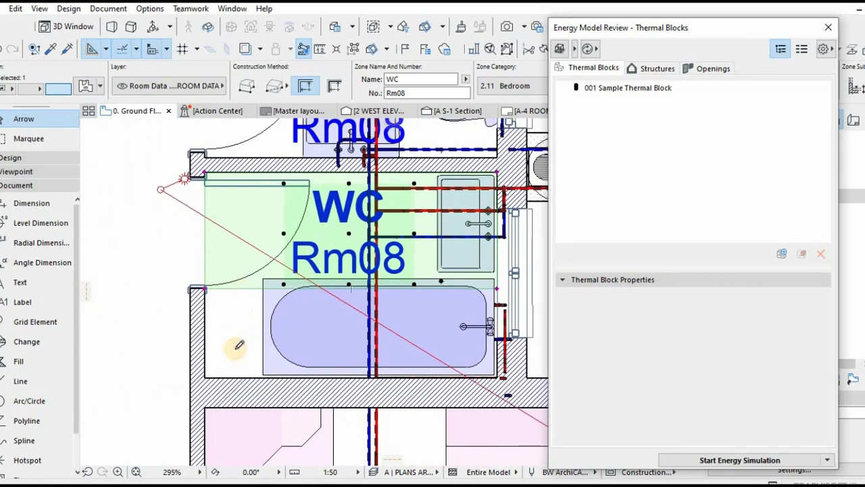
click(208, 378)
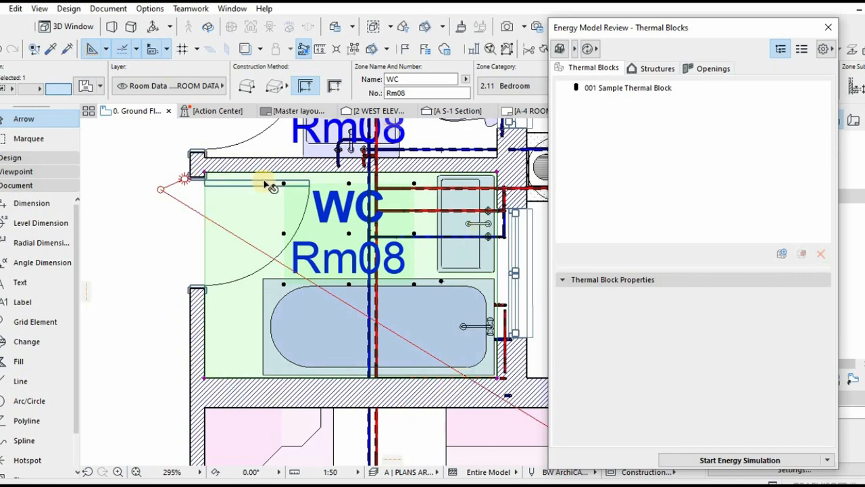
- Move the bathroom zone's label down about 262 mm, and set its number to Rm09 and name to BATHROOM
click(414, 285)
click(414, 317)
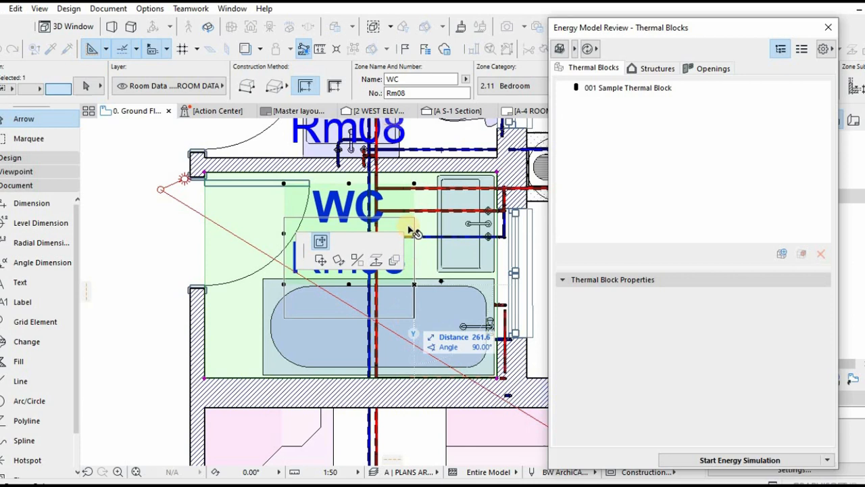
click(416, 93)
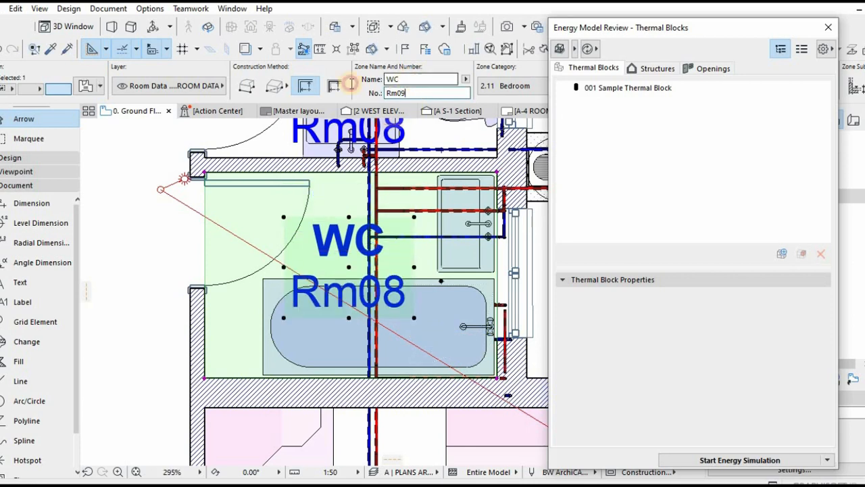
key(shift+Tab)
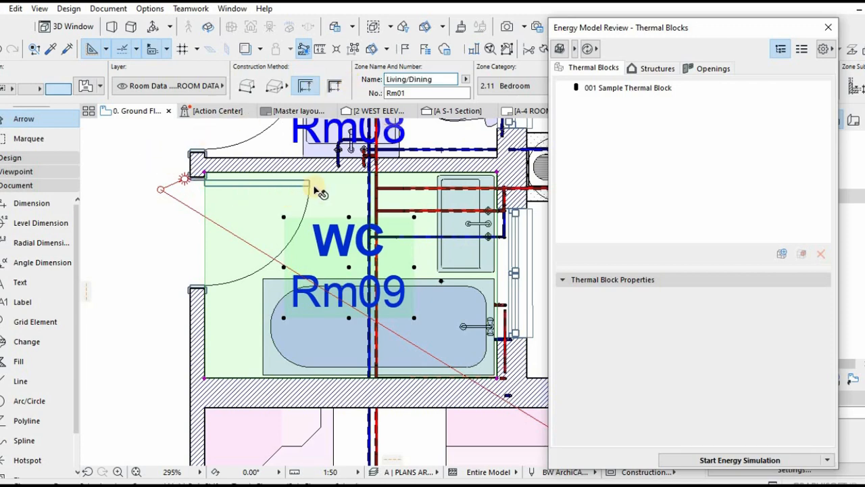
key(Return)
- Copy the Store zone into the adjoining passage, placing its lower-left corner on the passage's left wall
scroll(389, 261, down, 4)
scroll(389, 260, down, 4)
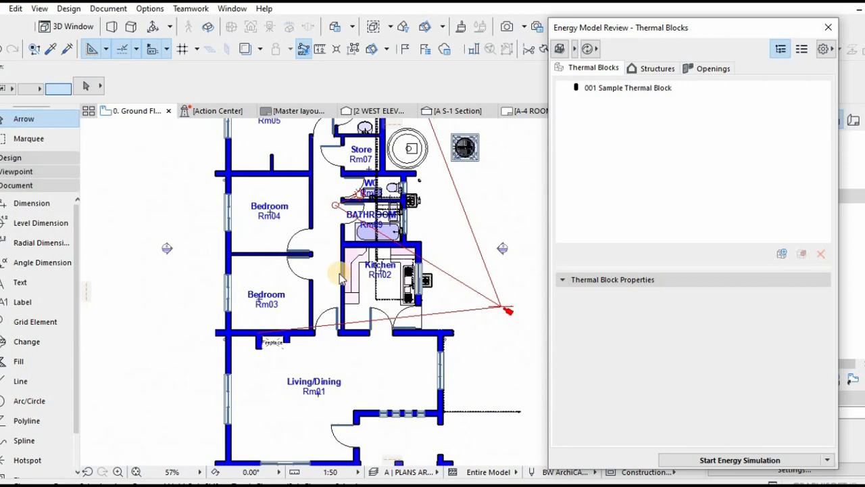
click(362, 158)
scroll(359, 157, up, 2)
key(ctrl+shift+d)
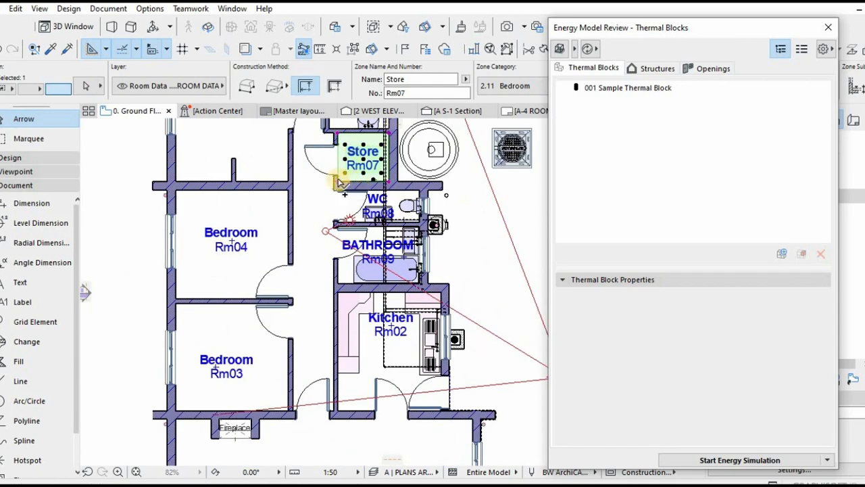
click(336, 181)
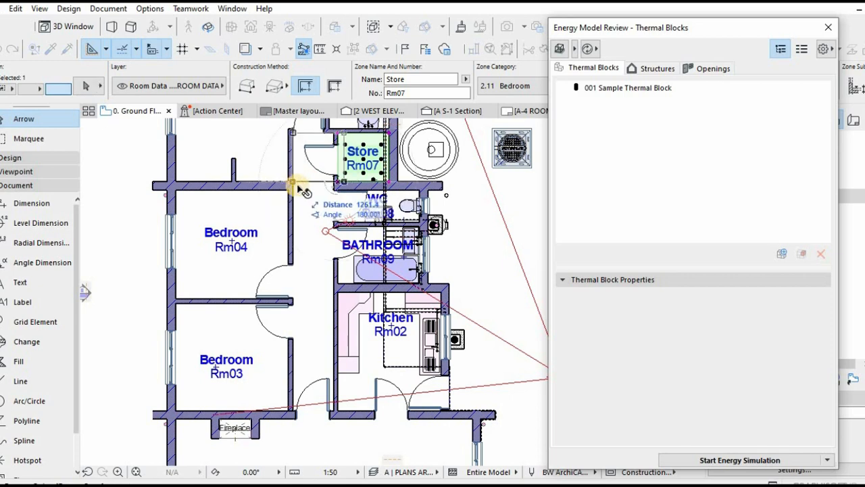
click(294, 182)
- Stretch the passage zone's lower edge to the passage's far end wall, and pull its right edge in to the right wall's face
click(306, 181)
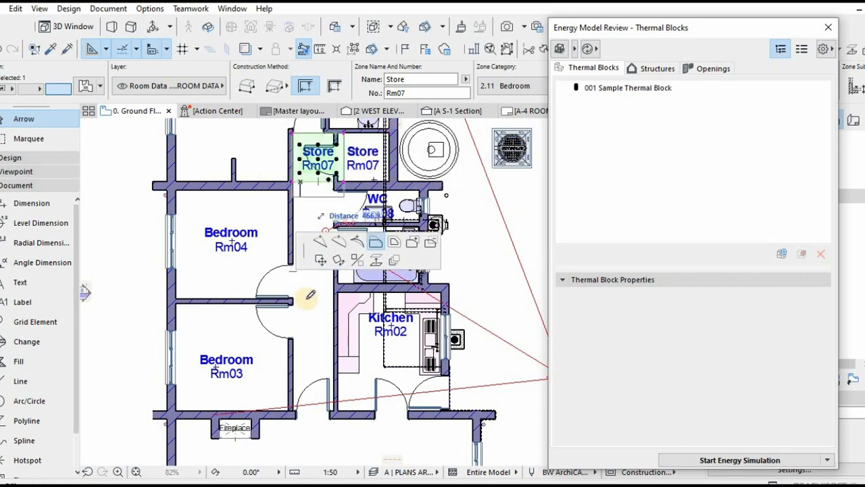
click(292, 407)
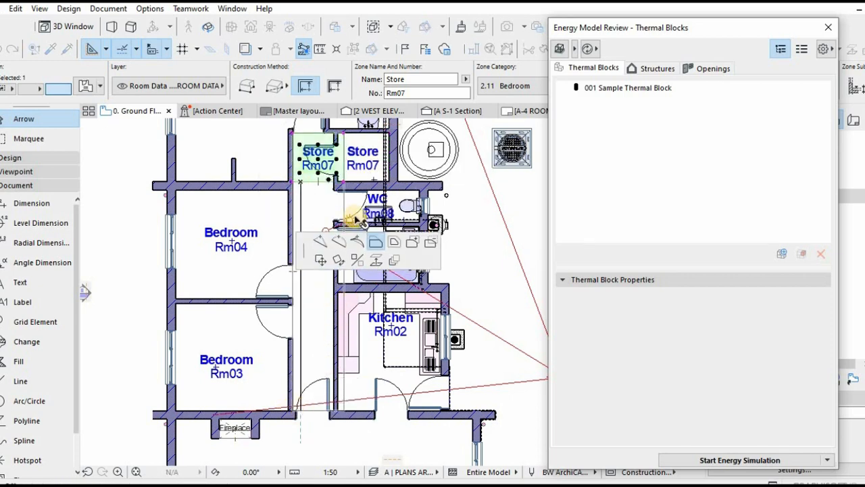
scroll(368, 228, up, 4)
scroll(368, 228, up, 2)
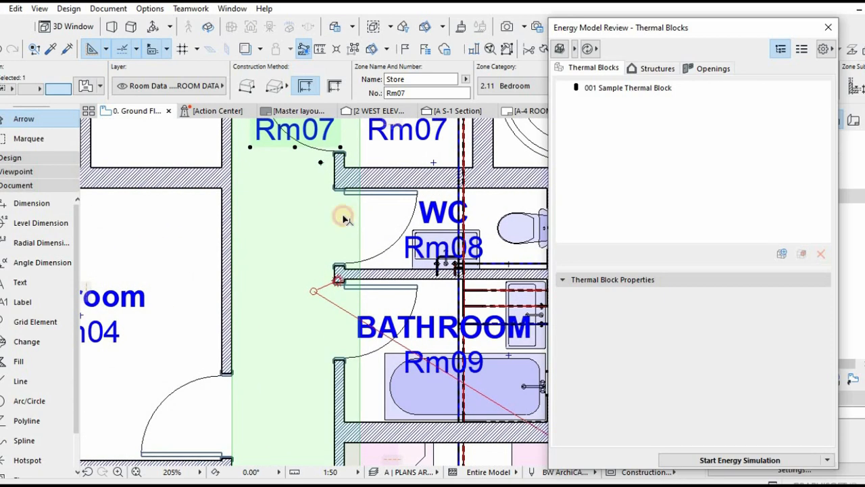
click(340, 170)
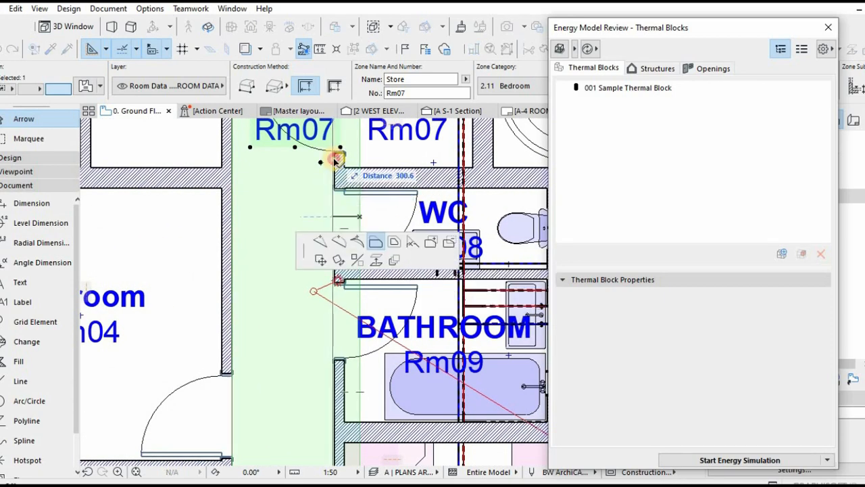
click(333, 157)
- Move the passage zone's label down the passage to beside the WC
click(250, 148)
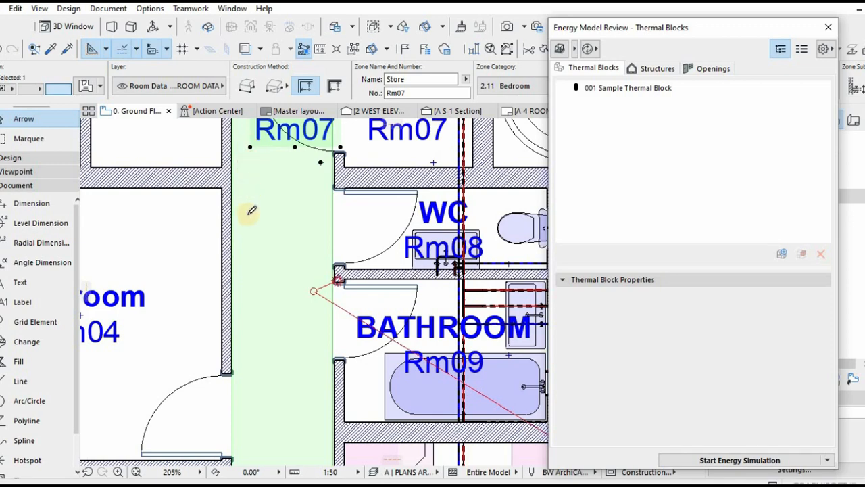
click(236, 270)
scroll(321, 290, down, 2)
scroll(313, 174, down, 1)
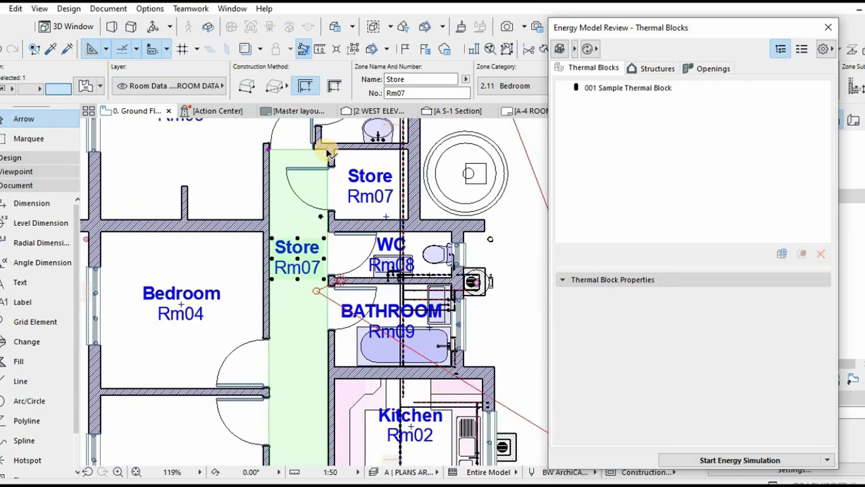
- Name the passage zone Passage, clear its zone number, and shift its label slightly to the right
scroll(325, 152, up, 5)
double_click(416, 79)
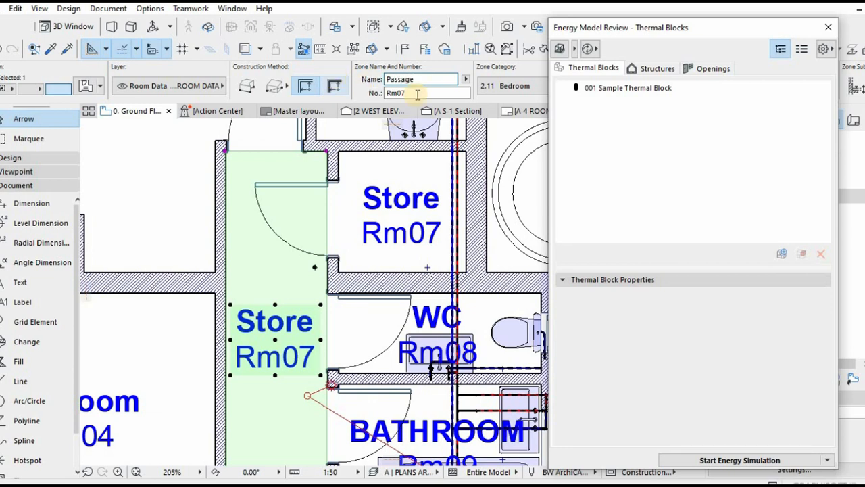
key(Tab)
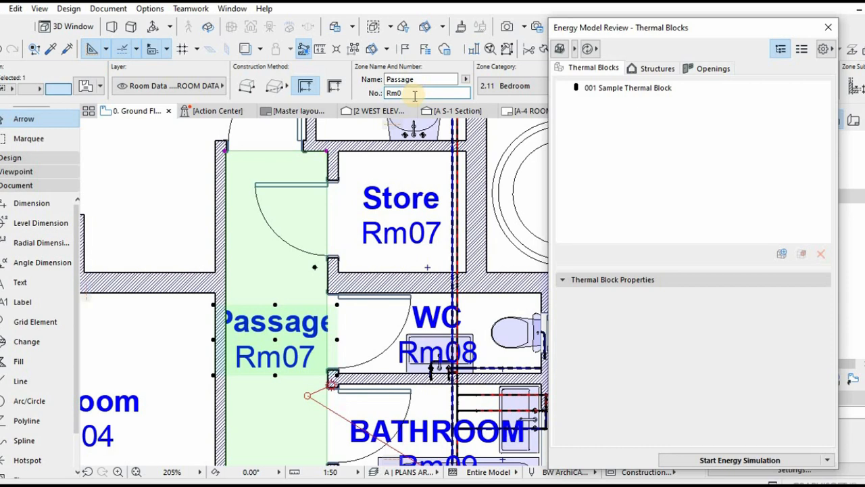
mouse_move(325, 112)
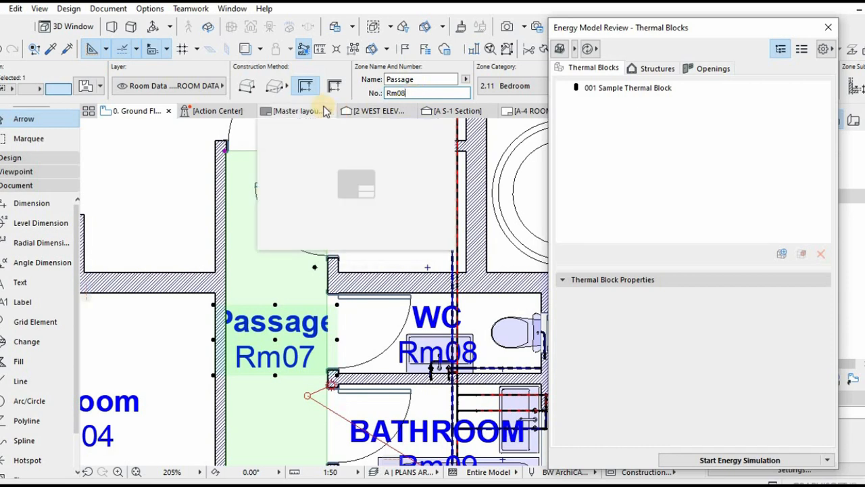
key(BackSpace)
key(BackSpace)
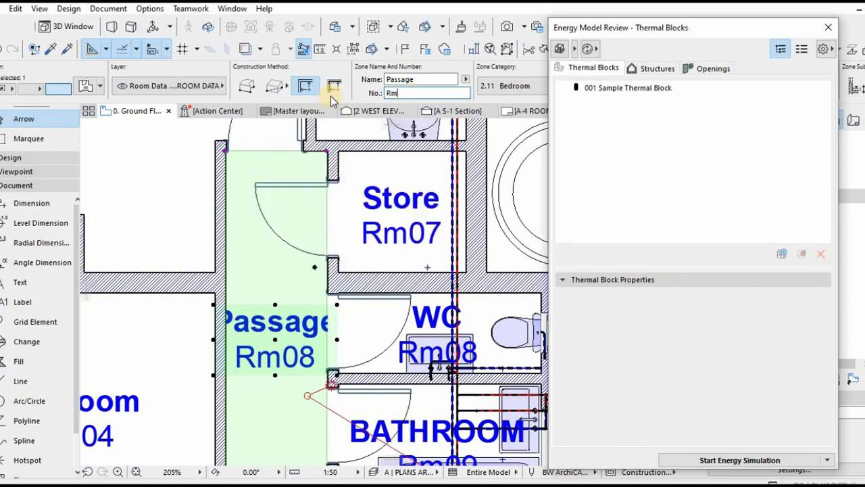
key(BackSpace)
key(BackSpace)
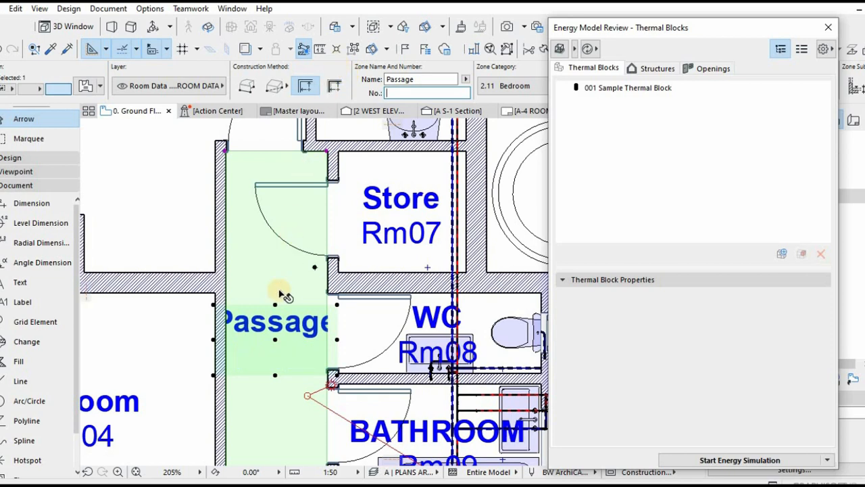
click(275, 377)
click(291, 375)
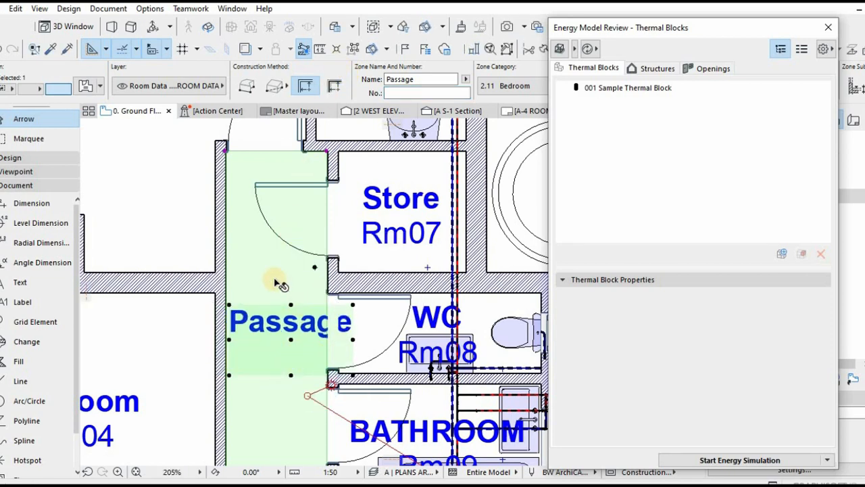
- Copy the Rm03 bedroom zone into the entry porch, matching its lower-left corner to the porch's lower-left inner wall corner
scroll(284, 257, down, 10)
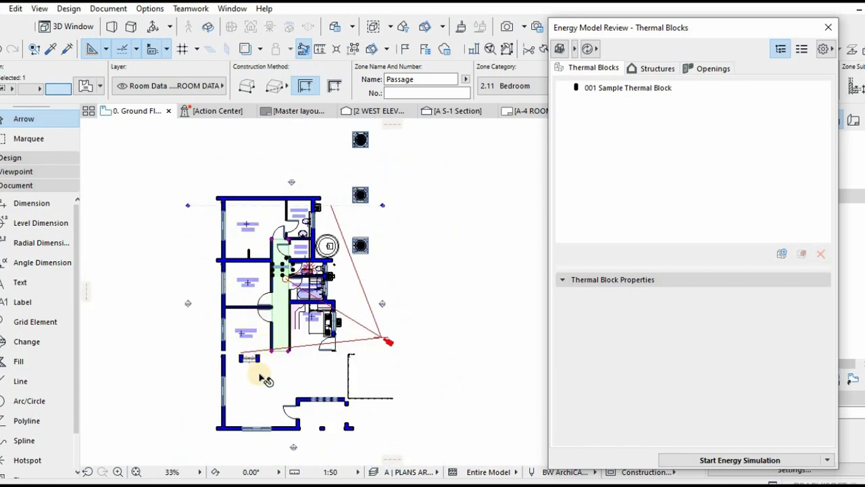
scroll(325, 410, up, 6)
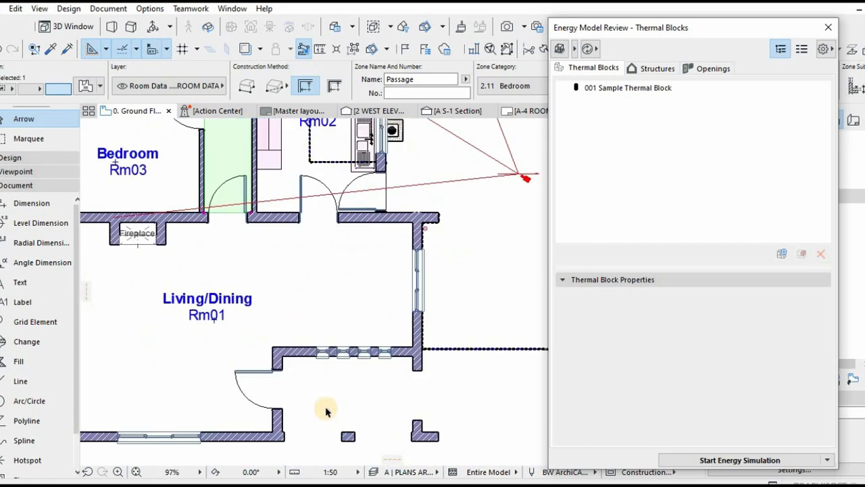
scroll(309, 367, down, 5)
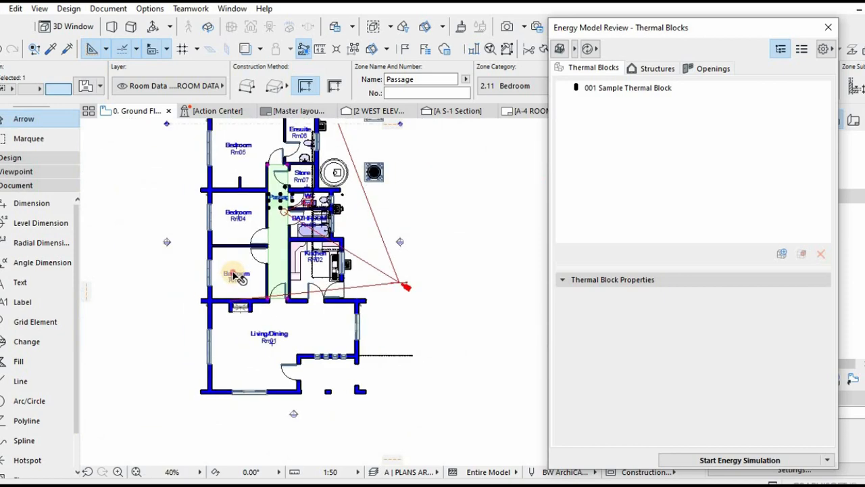
click(235, 275)
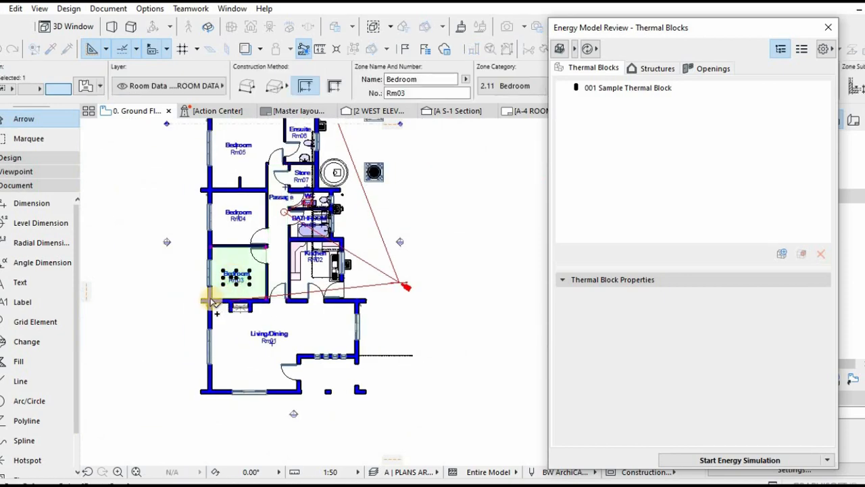
scroll(301, 380, up, 7)
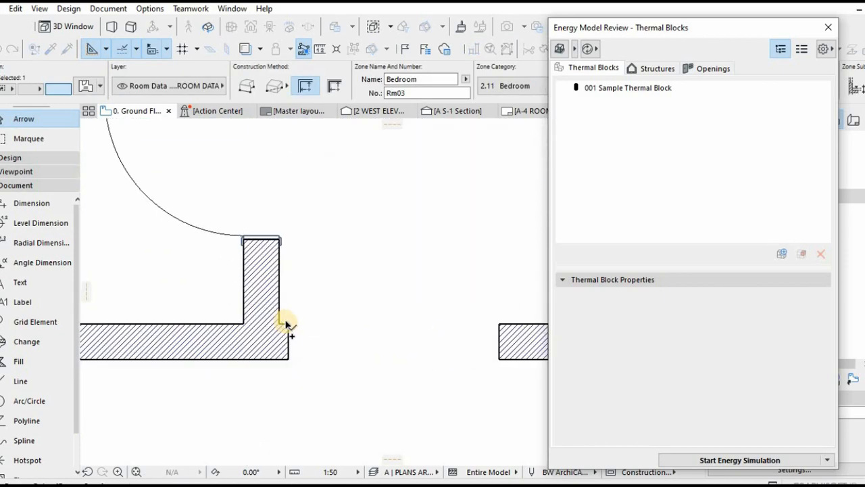
click(279, 325)
scroll(206, 337, down, 4)
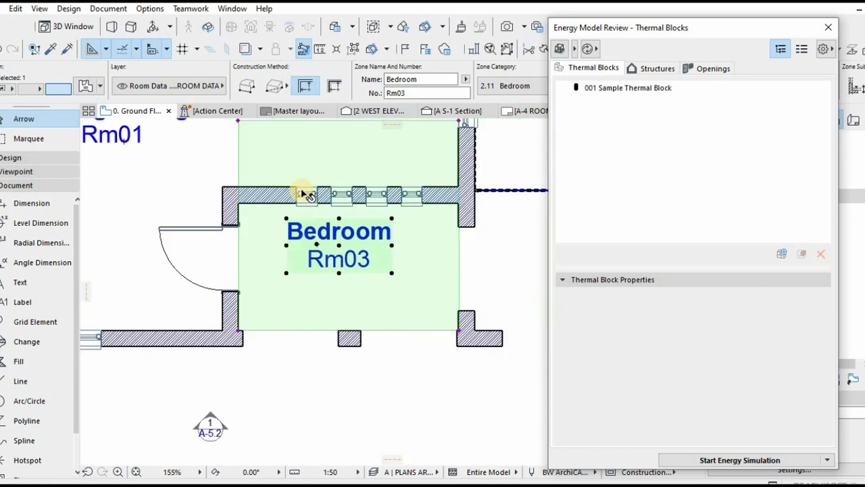
- Pull the porch zone's upper edge down to the inner face of the porch's upper wall, and move its label down slightly
click(236, 218)
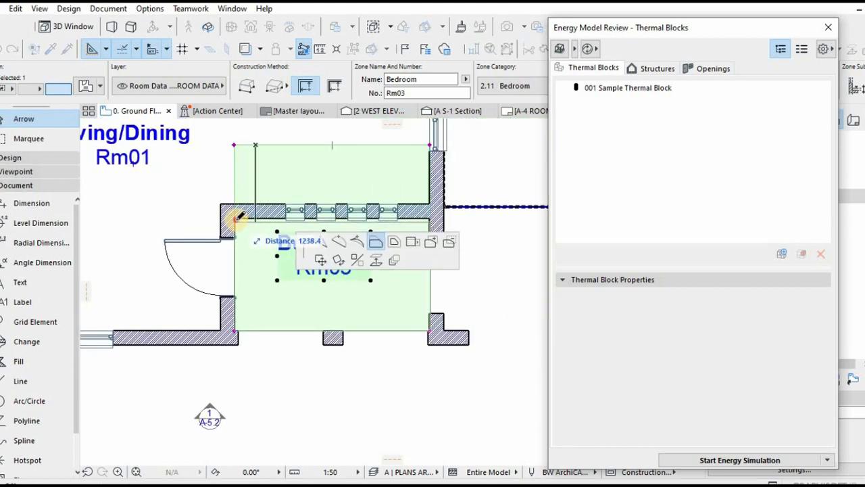
click(236, 218)
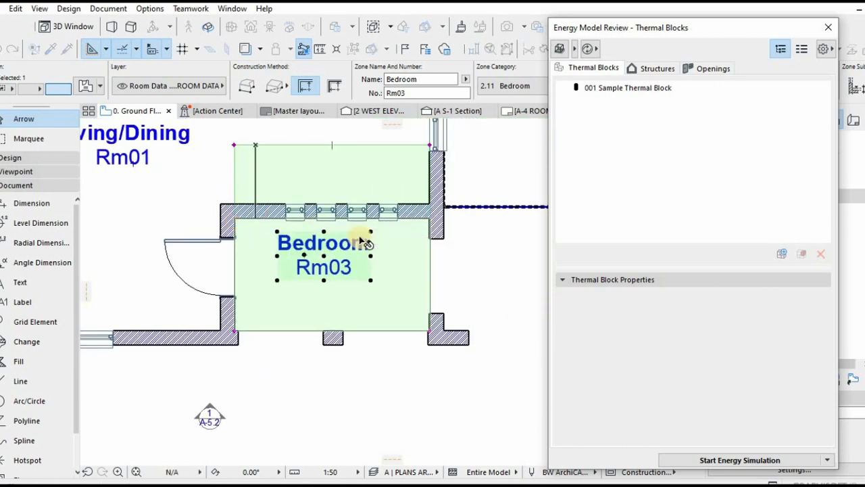
click(371, 280)
click(371, 300)
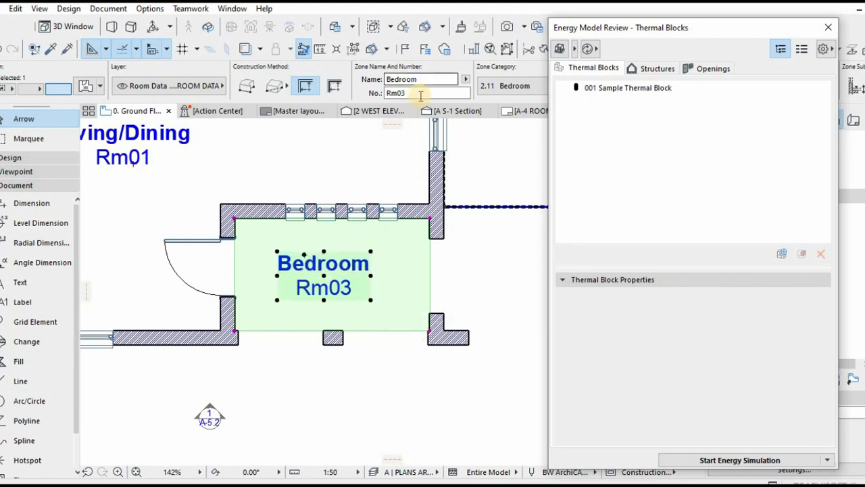
- Clear the porch zone's number and name the zone Entry Potch
drag(420, 95, 346, 102)
key(BackSpace)
drag(431, 81, 332, 79)
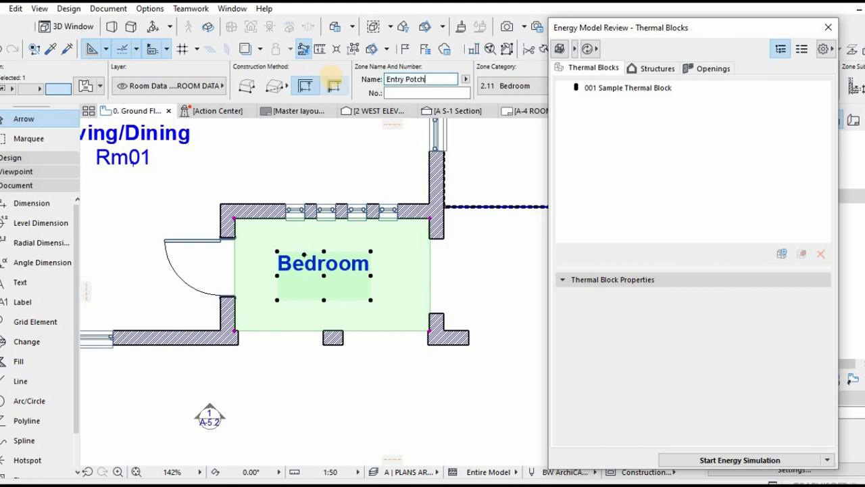
key(Return)
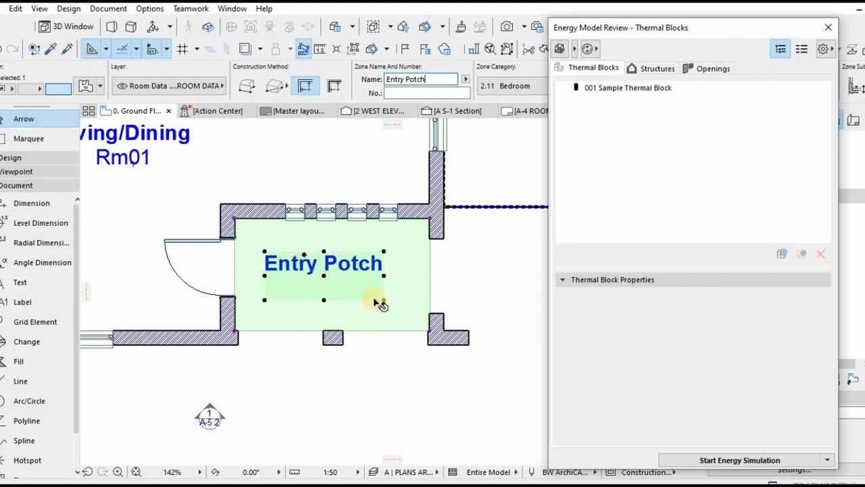
- Select all the ground floor zones and show only them in 3D, inspecting their volumes from different angles
alt+click(425, 330)
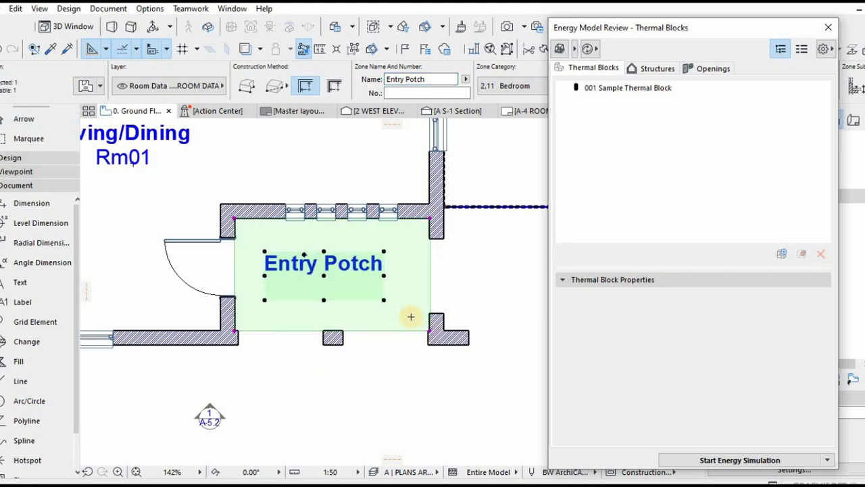
key(ctrl+a)
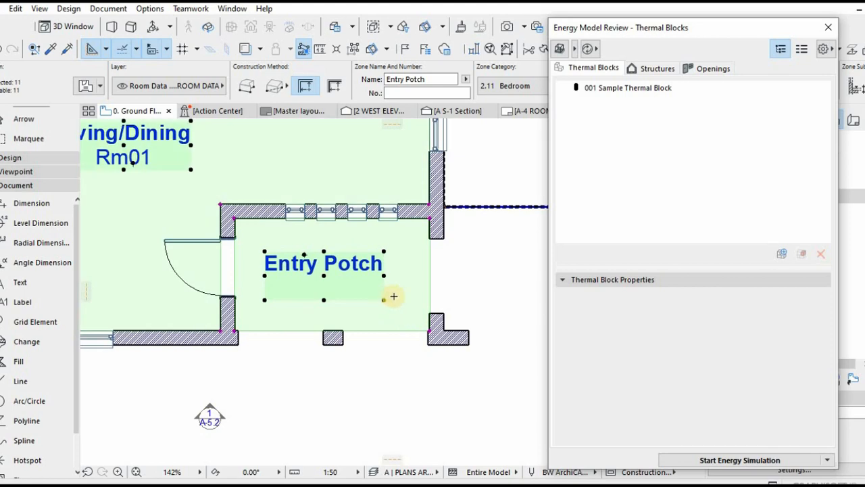
scroll(433, 335, down, 3)
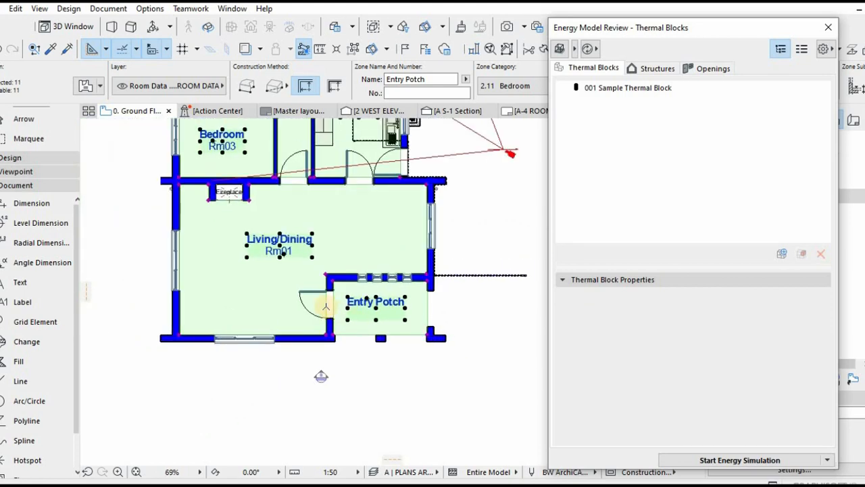
key(F5)
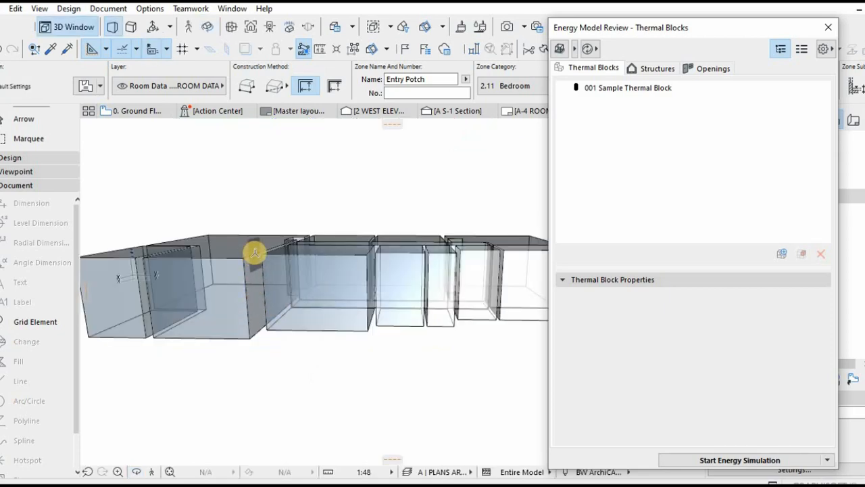
drag(267, 277, 298, 297)
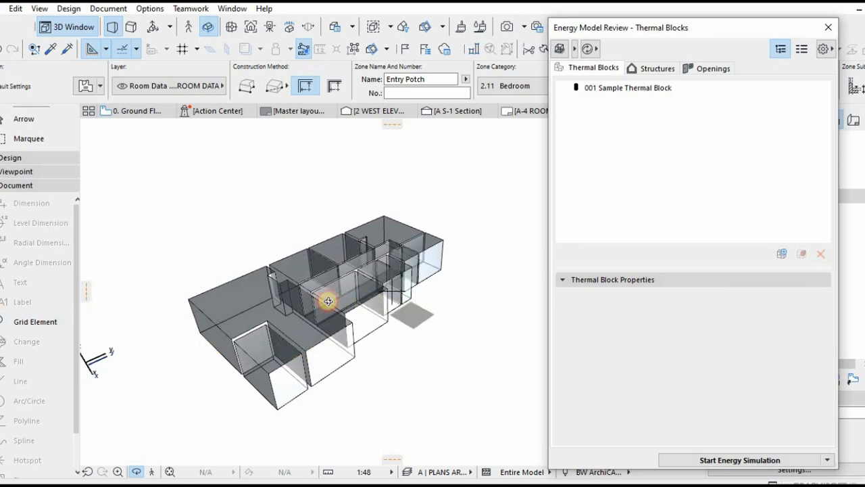
drag(329, 295, 360, 278)
- Show the whole house model in 3D again and orbit to a low side view
key(Escape)
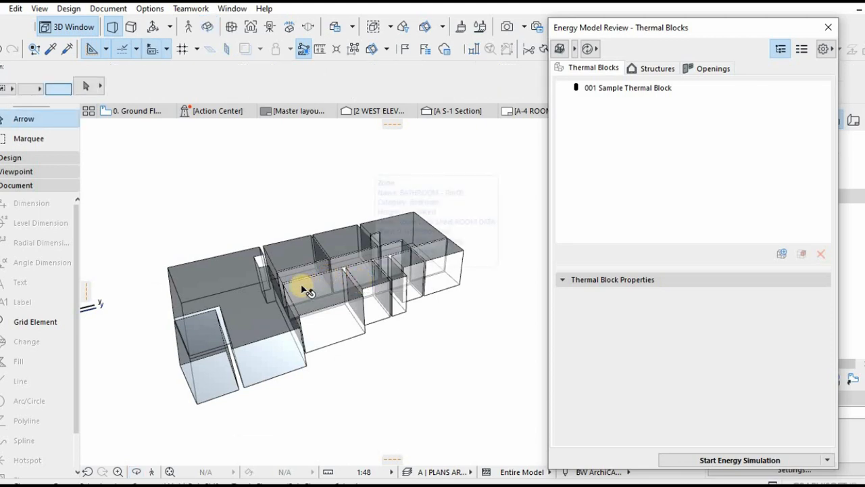
key(o)
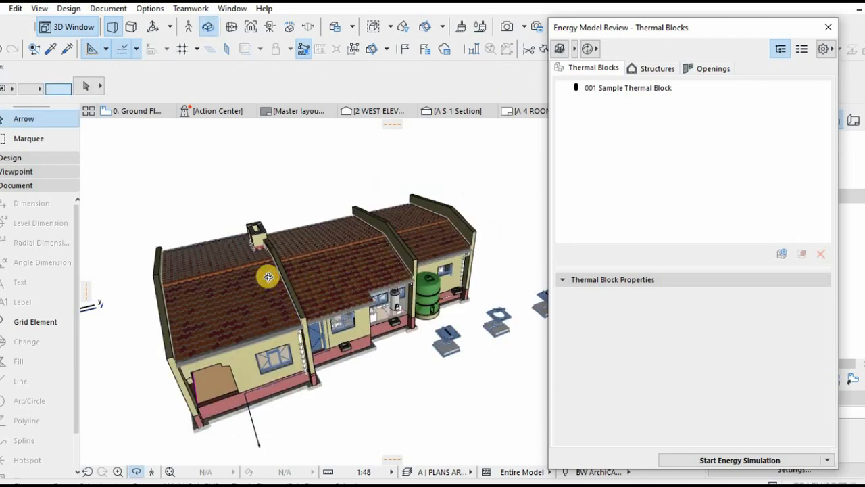
drag(266, 277, 319, 245)
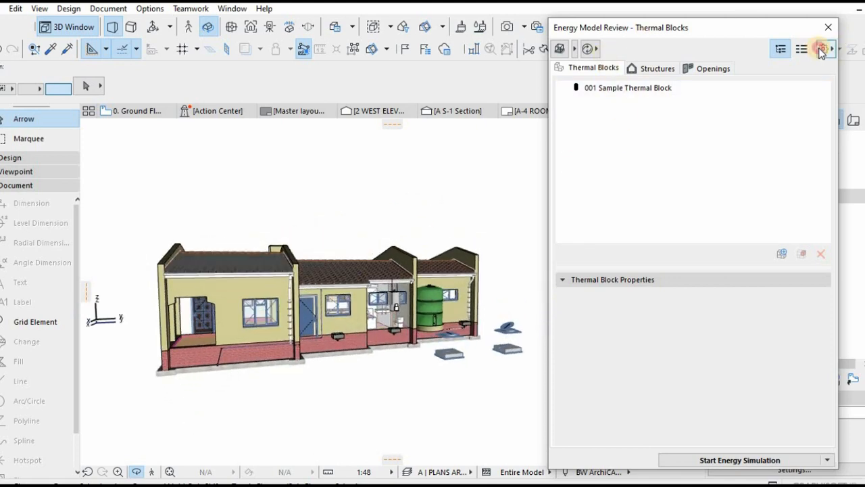
- Open the operation profiles and set the occupancy type of the Auxiliary spaces (non residential) profile to Residential
click(822, 50)
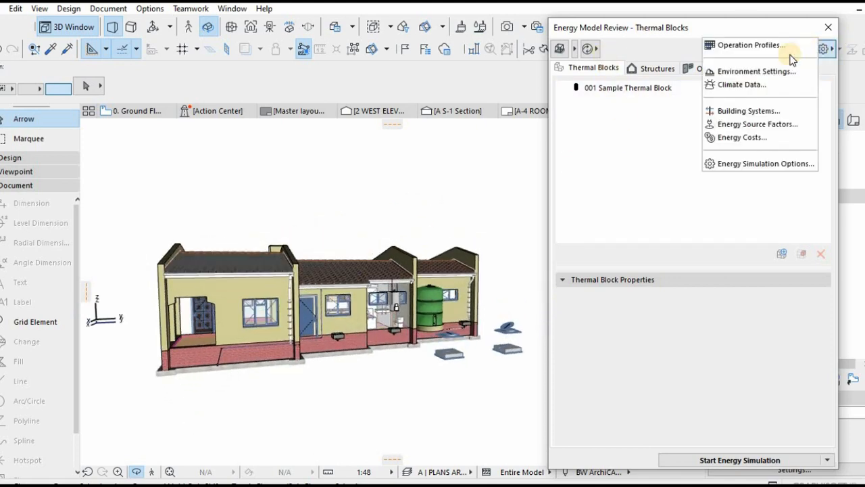
click(727, 47)
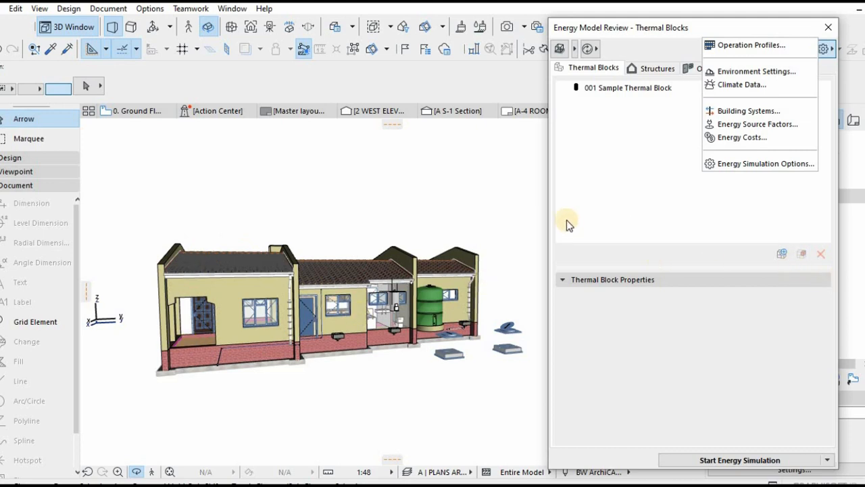
click(747, 46)
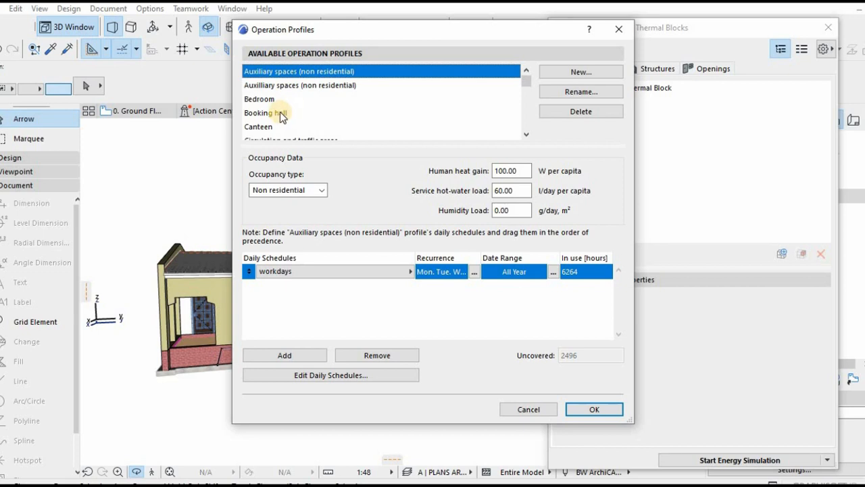
scroll(280, 112, down, 3)
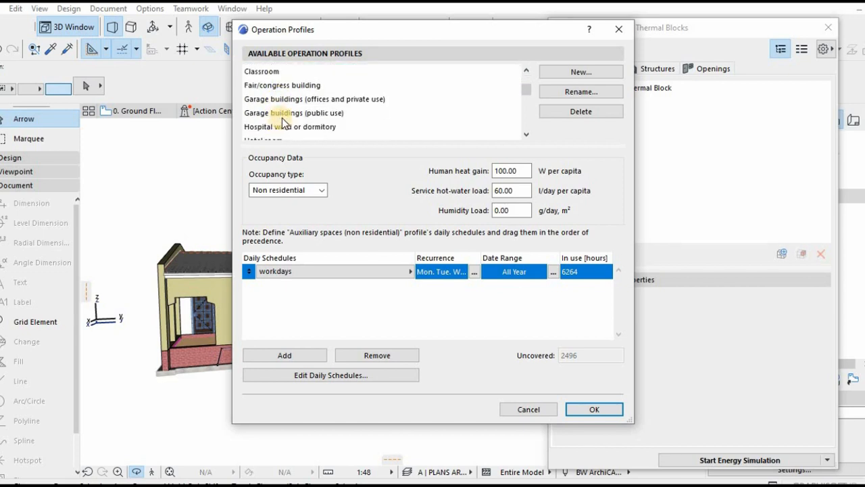
scroll(284, 118, down, 4)
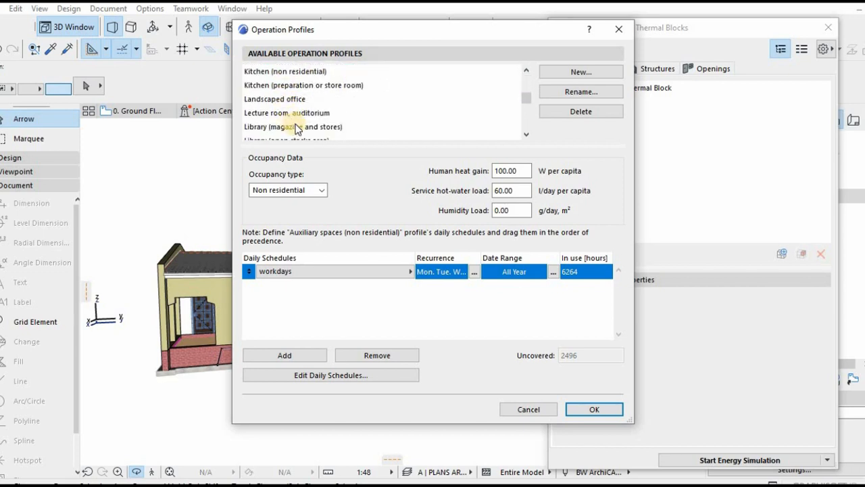
scroll(361, 120, down, 5)
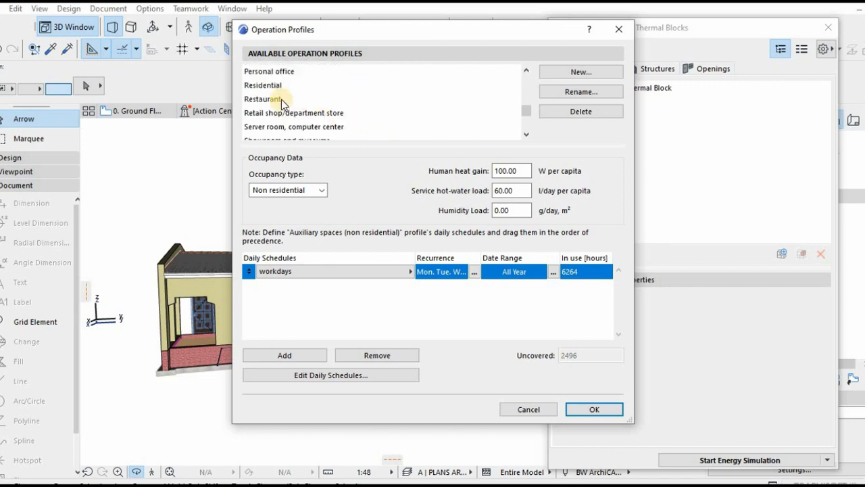
click(298, 191)
click(274, 201)
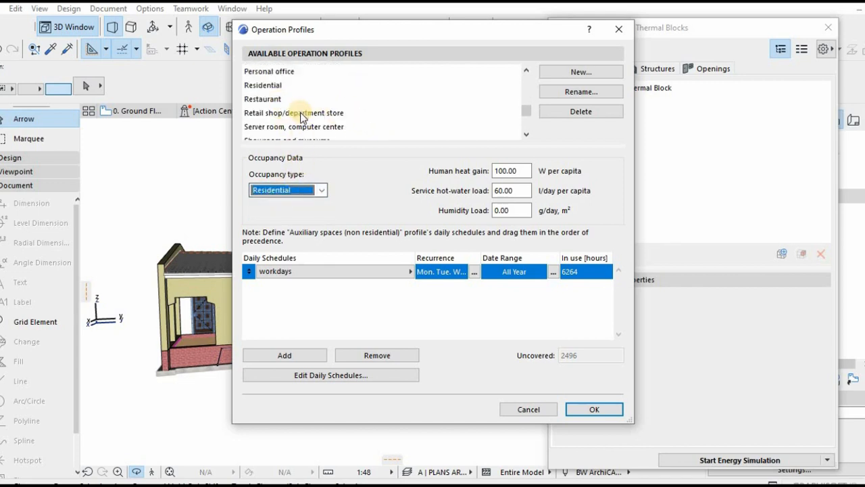
- Select the Residential operation profile and open its daily schedules for editing
scroll(277, 118, up, 3)
scroll(269, 112, down, 3)
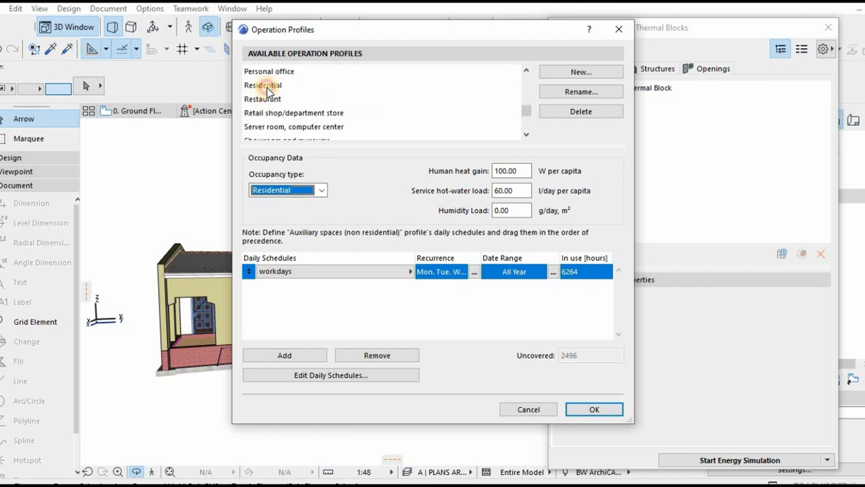
click(268, 87)
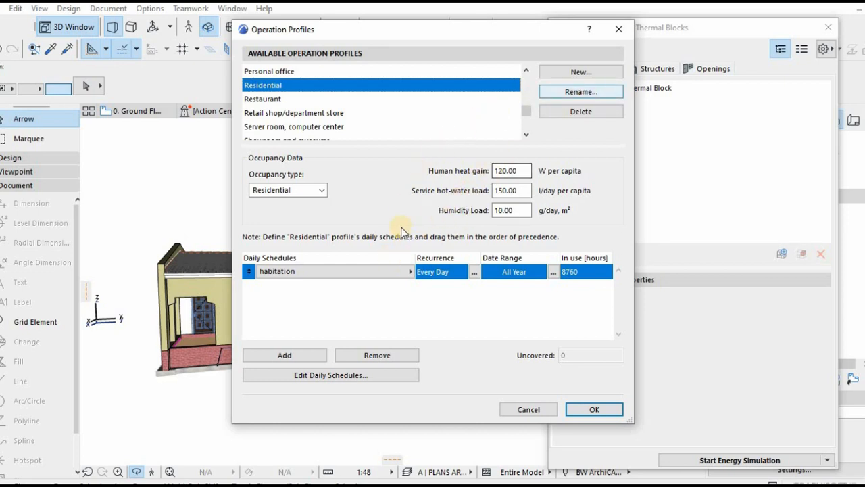
click(345, 375)
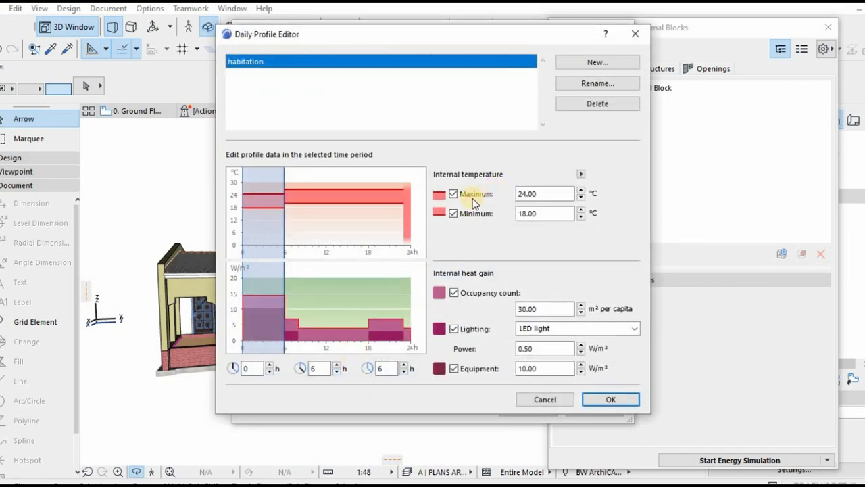
- Set the habitation schedule's occupancy count to 25 m² per capita for 0 to 6 h, keep LED lighting, and close the operation profiles
click(541, 194)
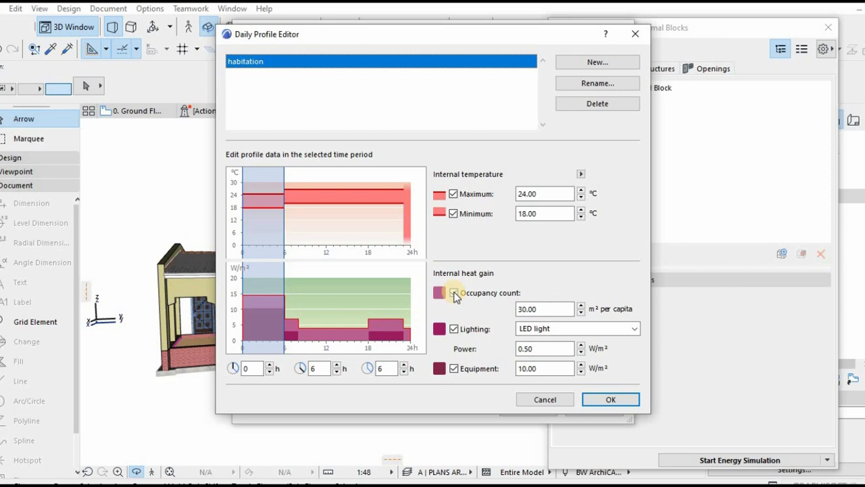
drag(551, 305, 492, 328)
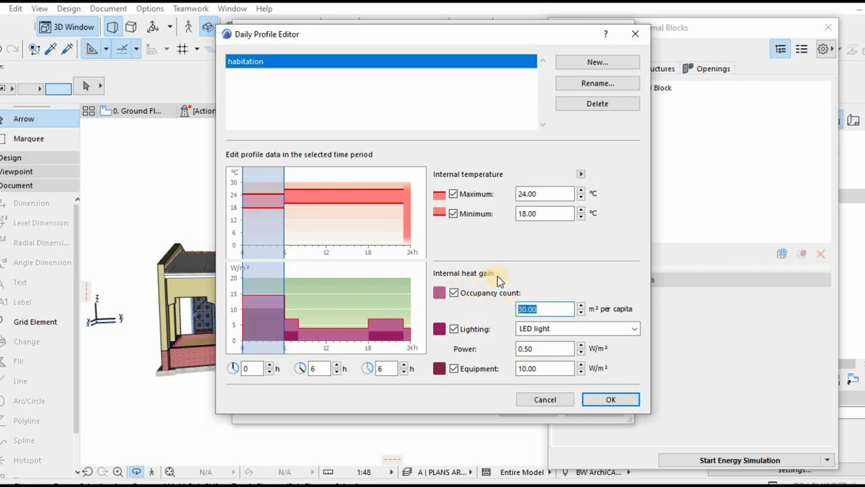
text(25.00)
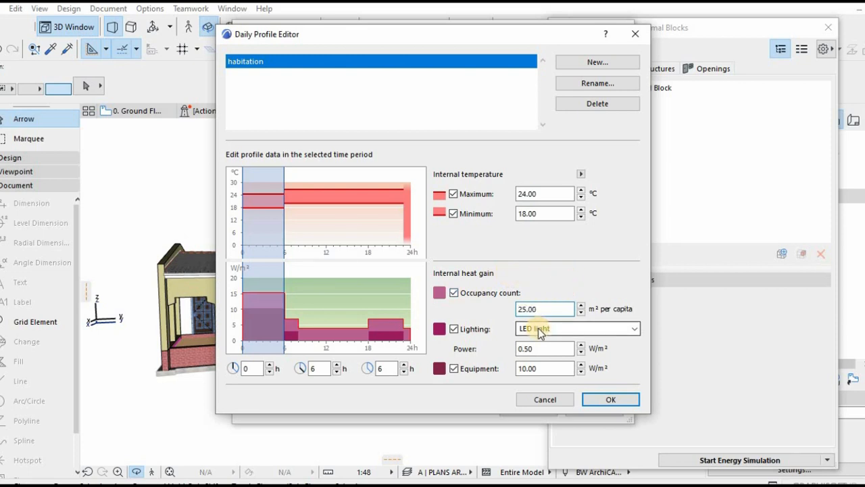
click(539, 328)
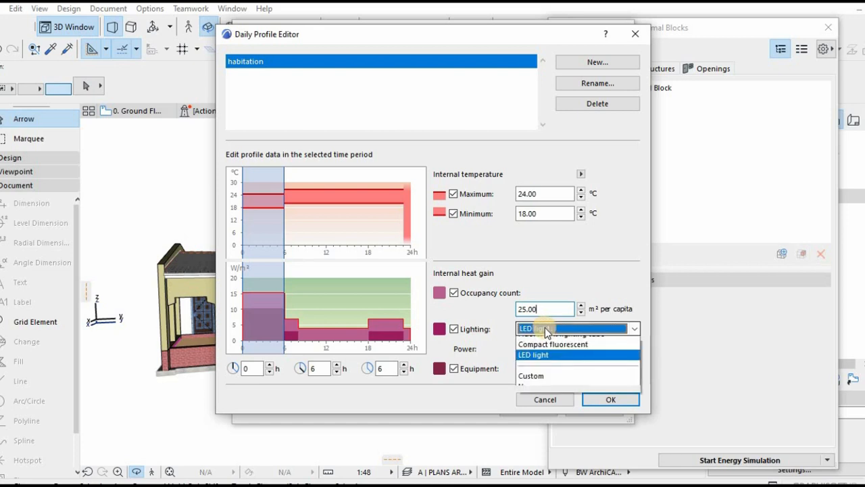
click(555, 329)
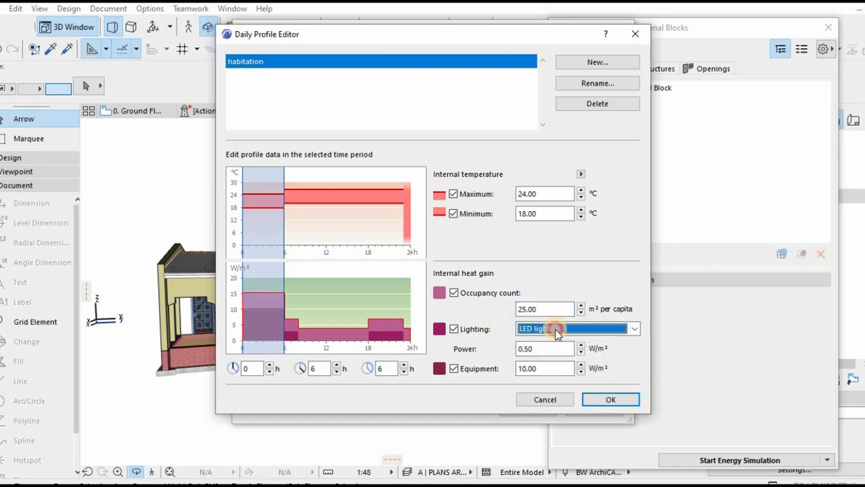
click(556, 330)
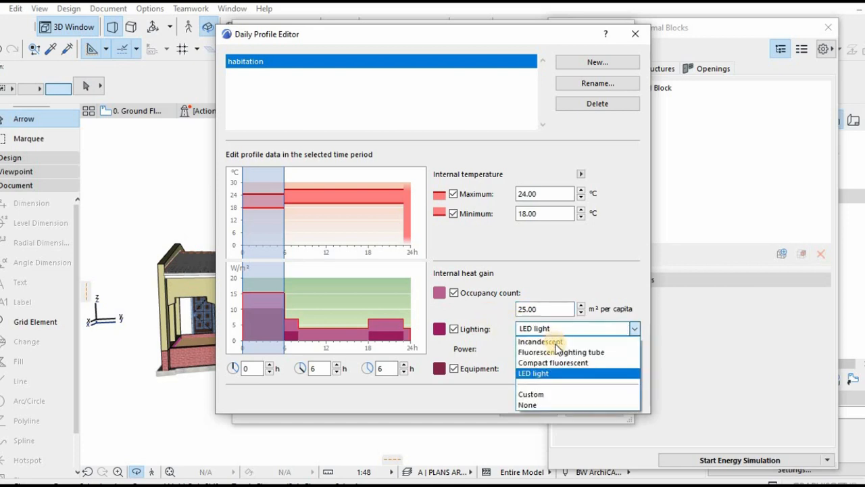
click(534, 373)
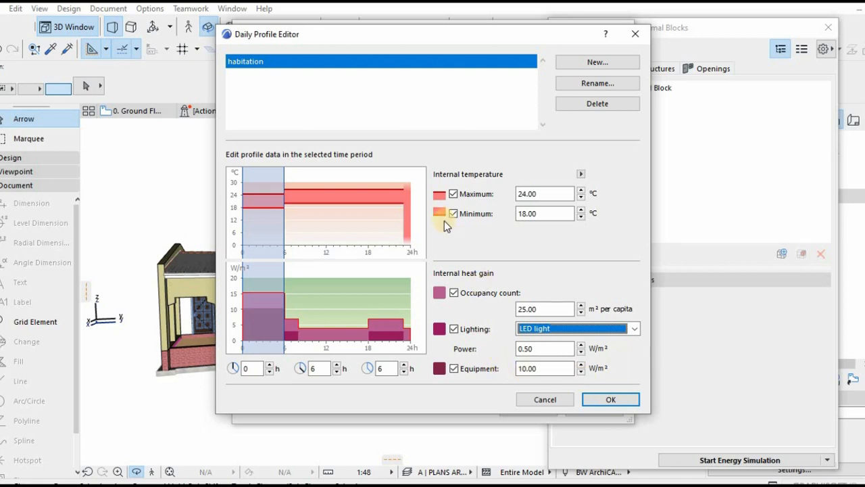
click(611, 399)
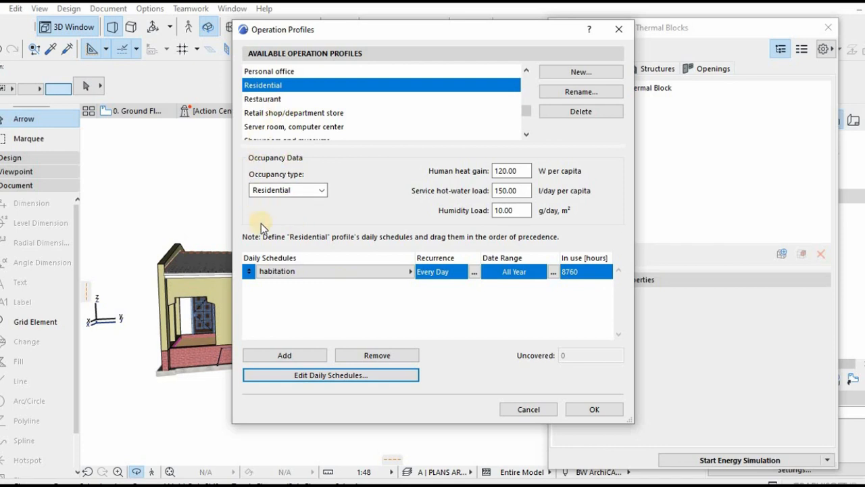
click(616, 32)
- Set the climate type to Dry (B) in the climate data and keep the Strusoft Climate Server as the source
click(824, 50)
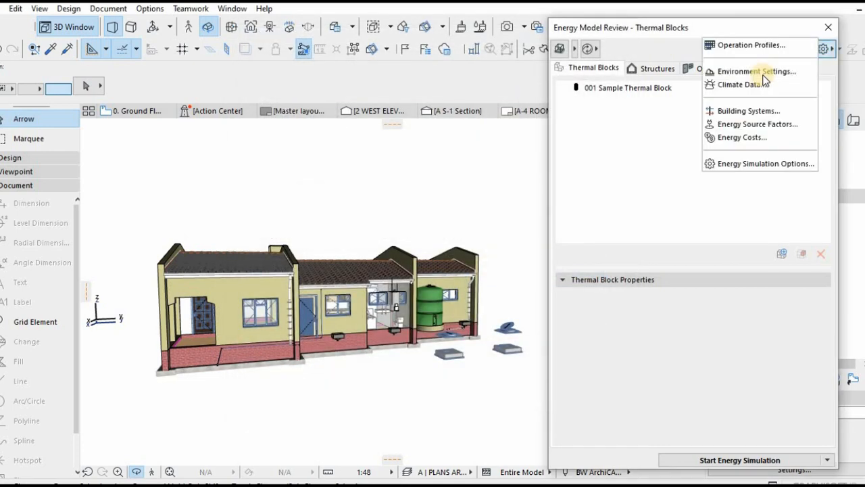
click(742, 83)
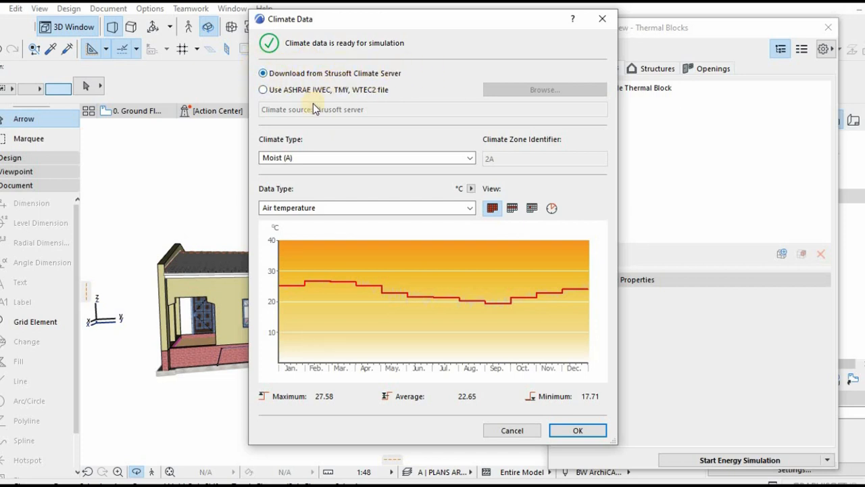
click(321, 158)
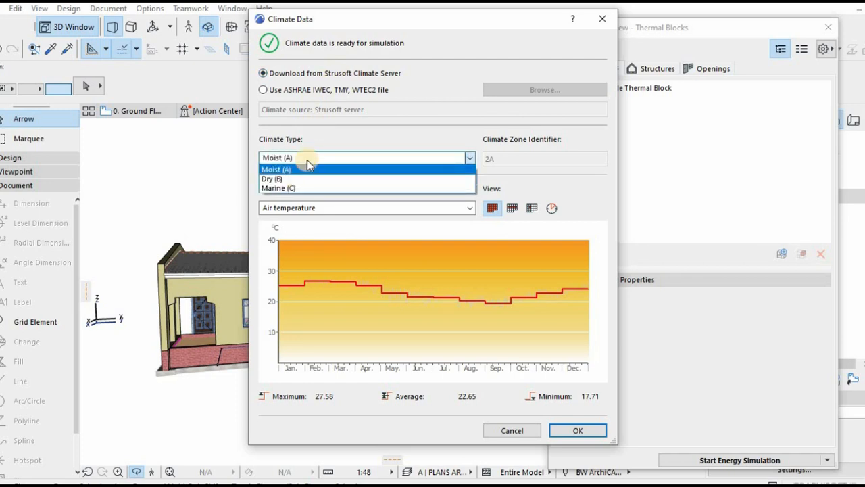
click(380, 134)
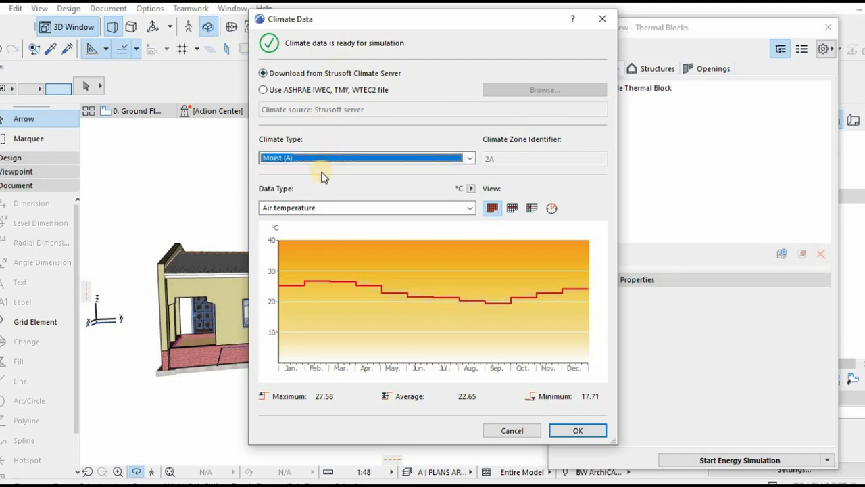
click(308, 158)
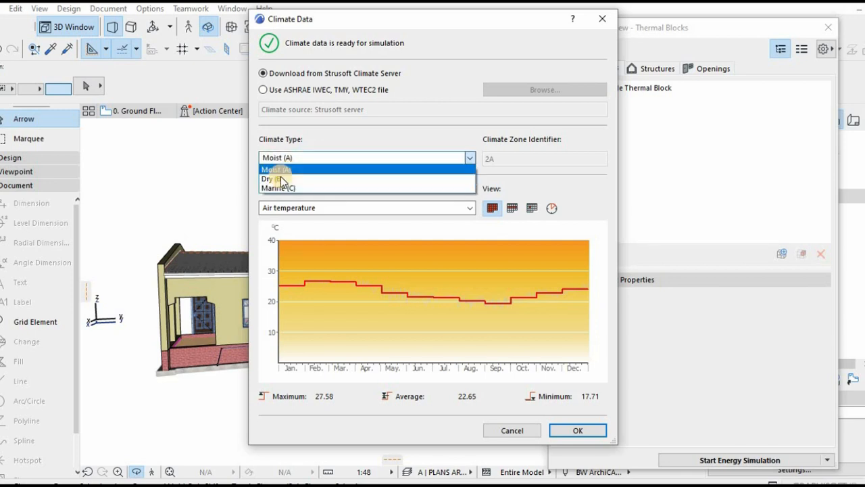
click(305, 180)
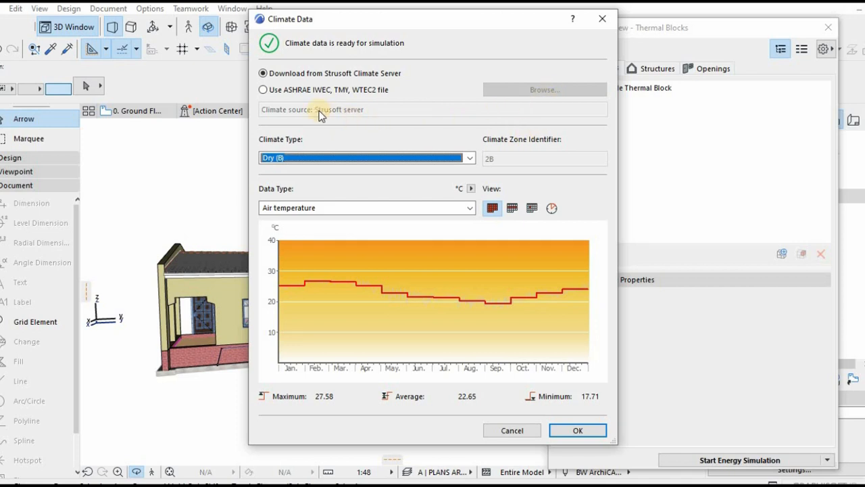
click(263, 90)
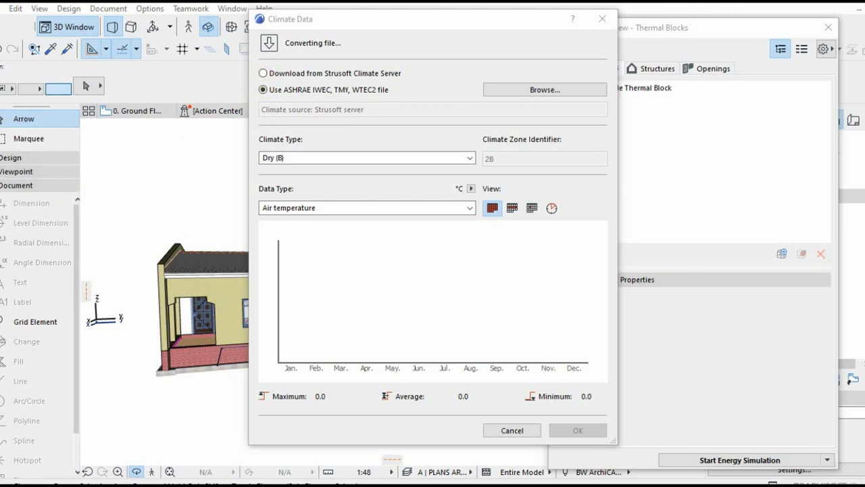
click(263, 73)
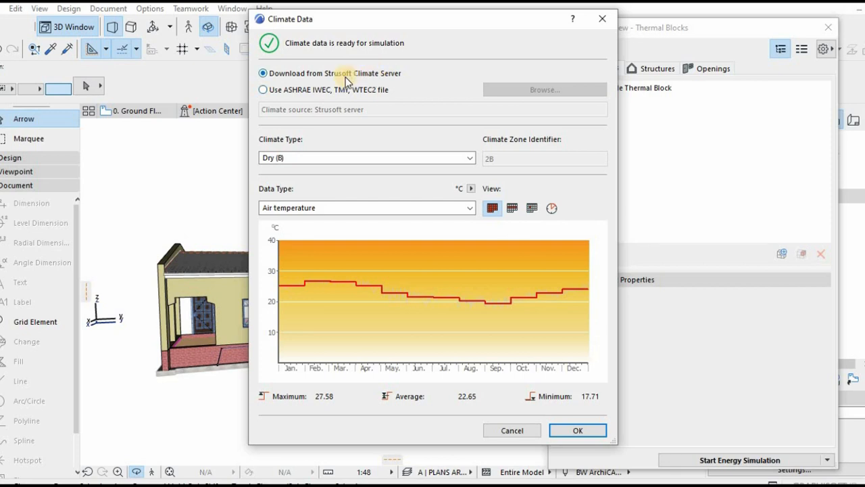
click(578, 430)
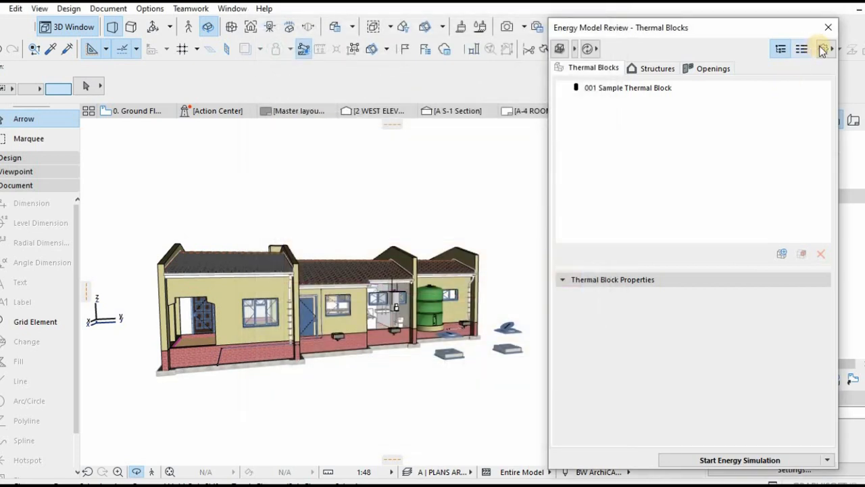
- Examine the available building systems and the District heating settings for the energy evaluation, then close them
click(826, 50)
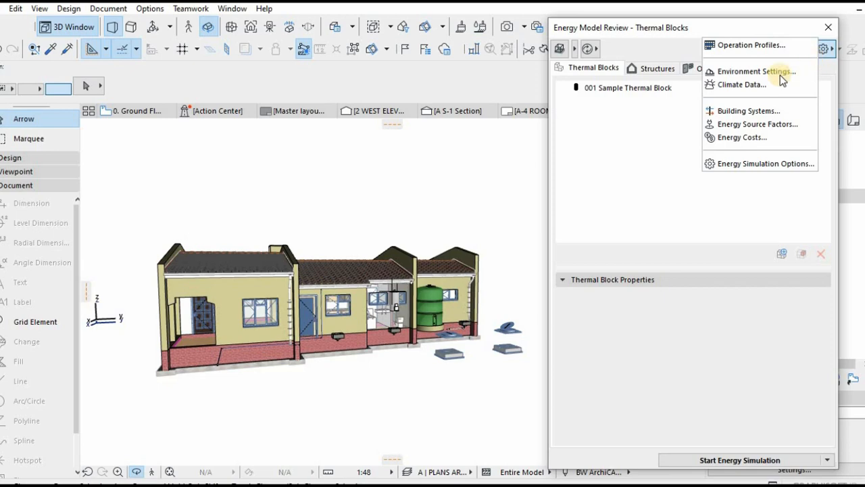
click(749, 111)
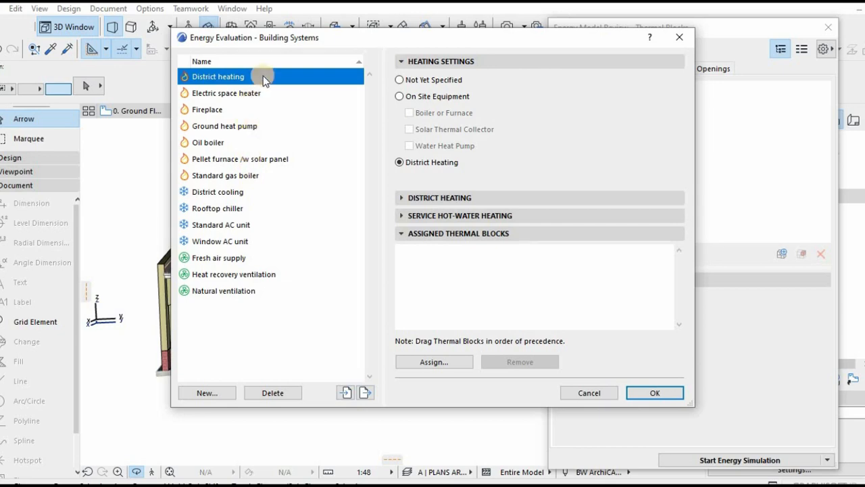
drag(292, 42, 175, 38)
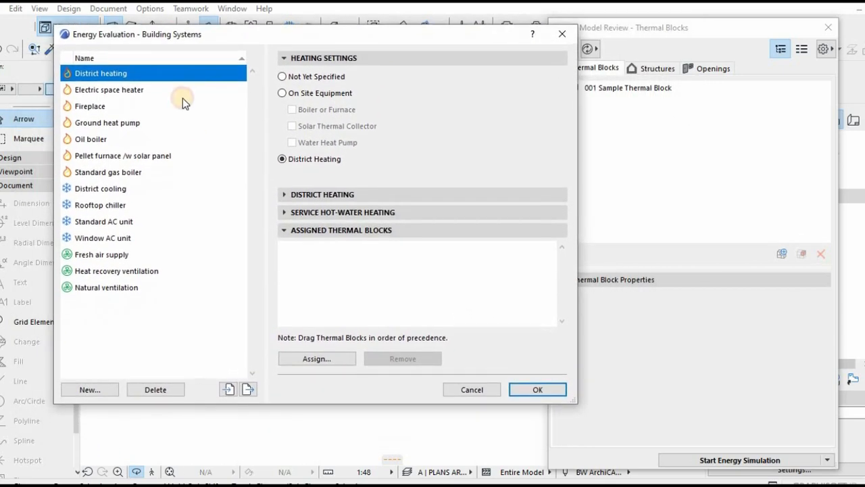
click(563, 35)
- Check the displayed currency unit and the purchased energy prices in the energy costs and accept them
click(824, 48)
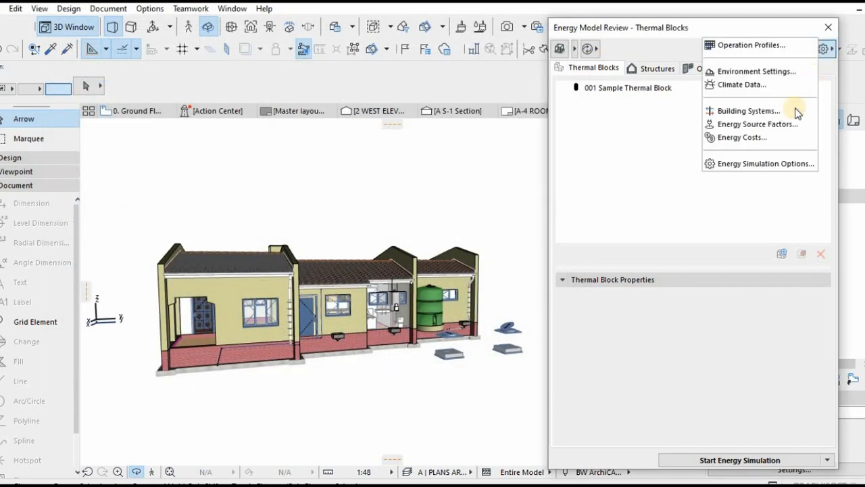
click(742, 138)
click(755, 139)
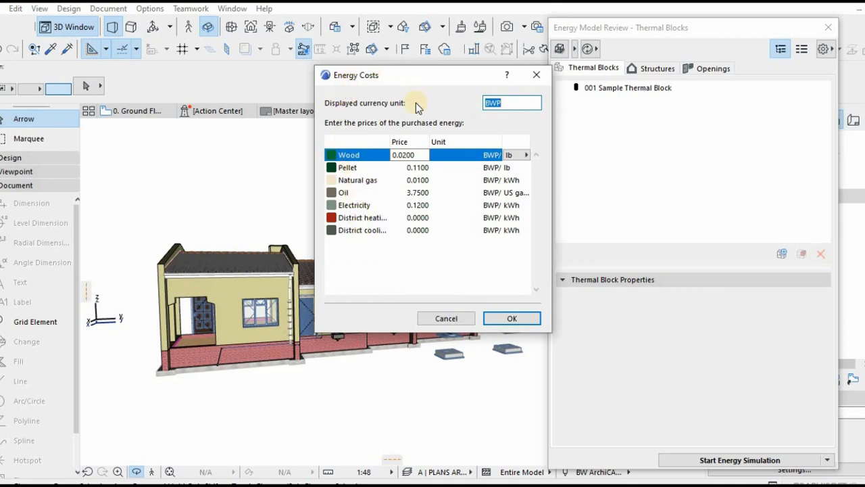
drag(512, 104, 460, 104)
click(511, 317)
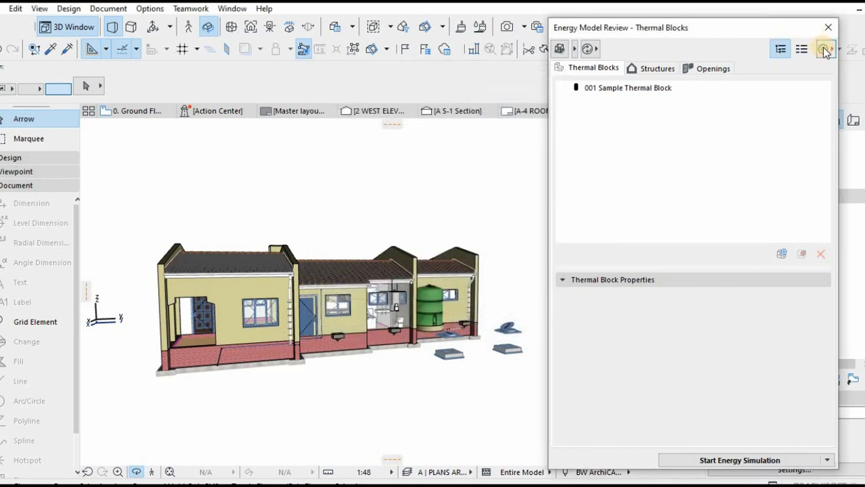
- Set the soil type to Sand in the environment settings and accept the existing surface heat transfer coefficients
click(824, 49)
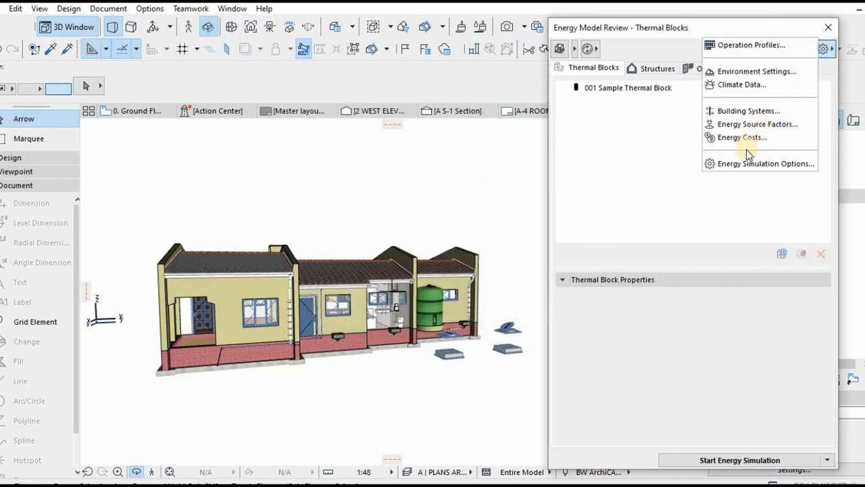
click(745, 71)
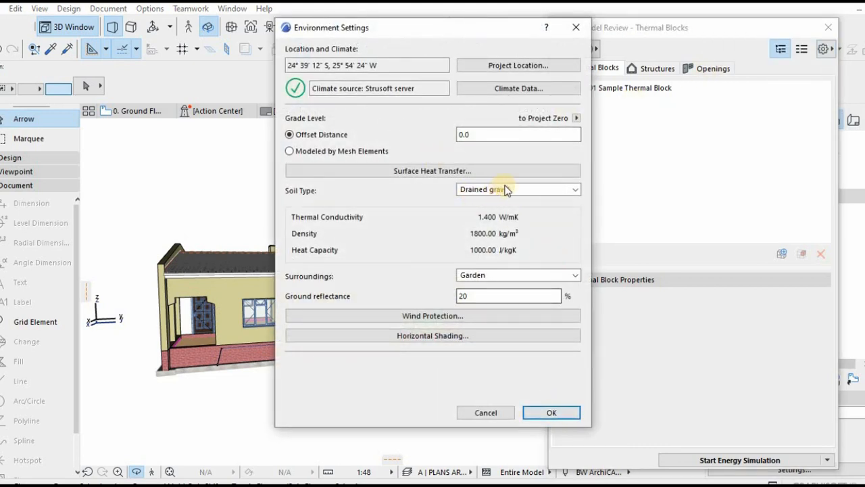
click(543, 190)
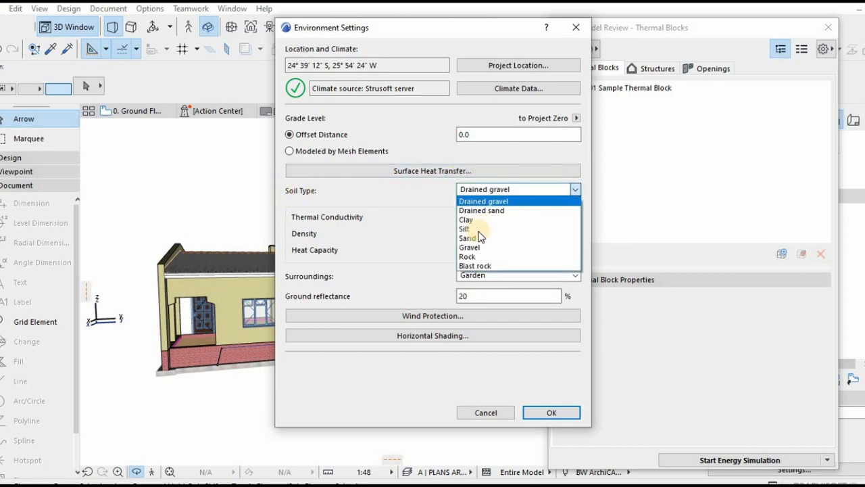
click(470, 238)
click(441, 171)
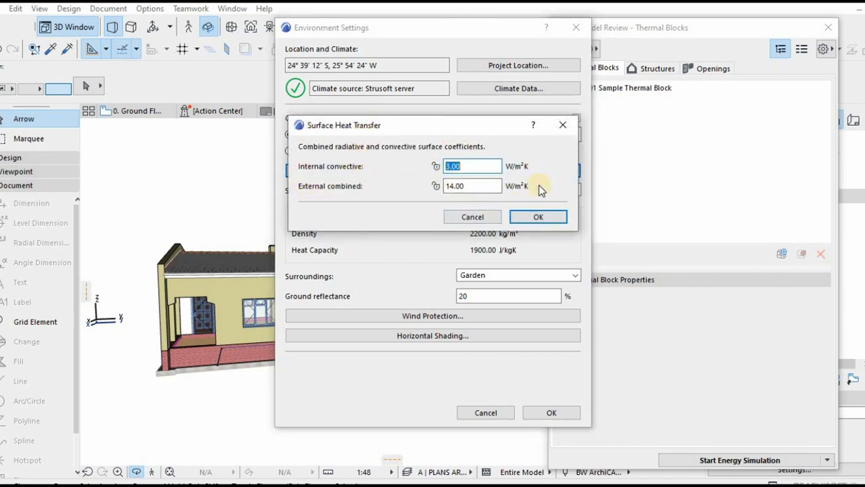
click(539, 216)
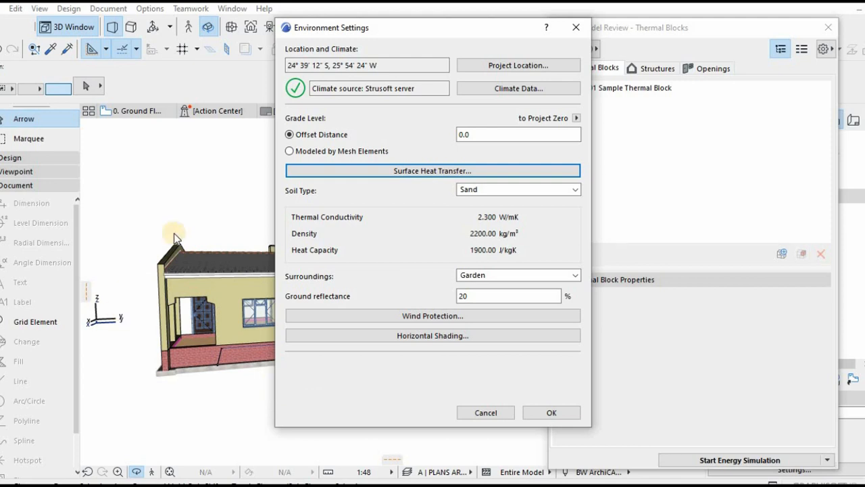
- Compare the surroundings options, including Waterfront, and set the project's surroundings to Paved
click(523, 273)
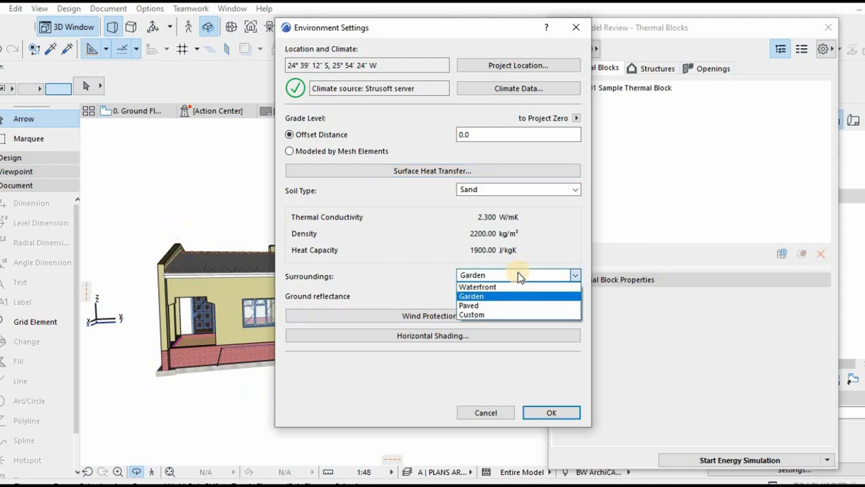
click(476, 306)
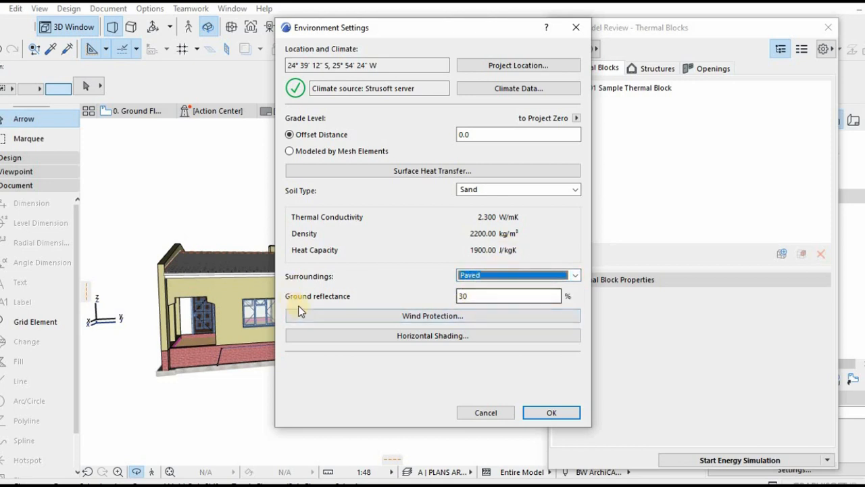
click(514, 280)
click(481, 310)
click(503, 282)
click(460, 288)
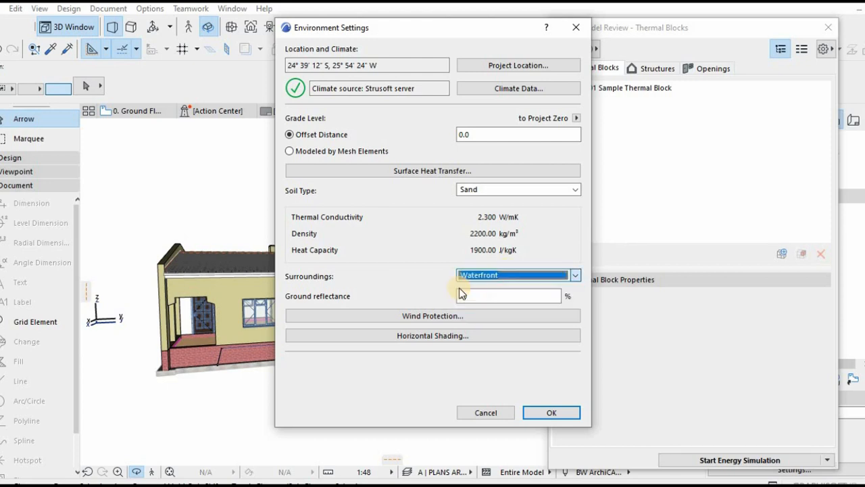
click(522, 275)
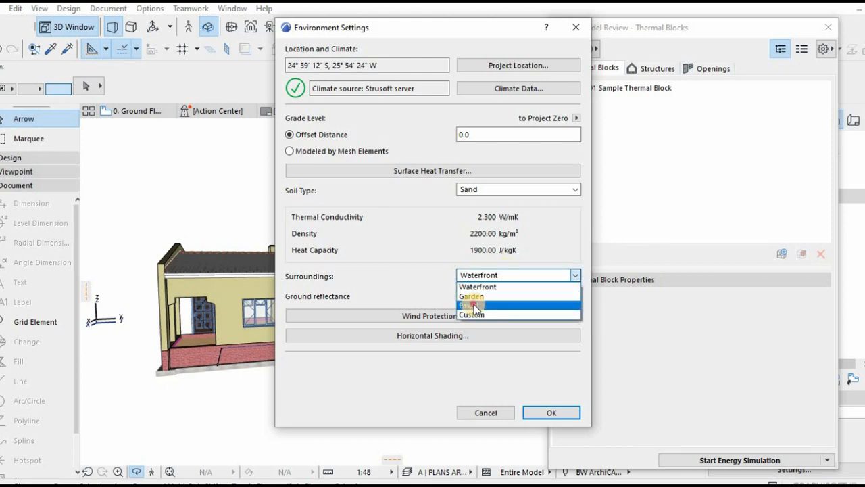
click(473, 306)
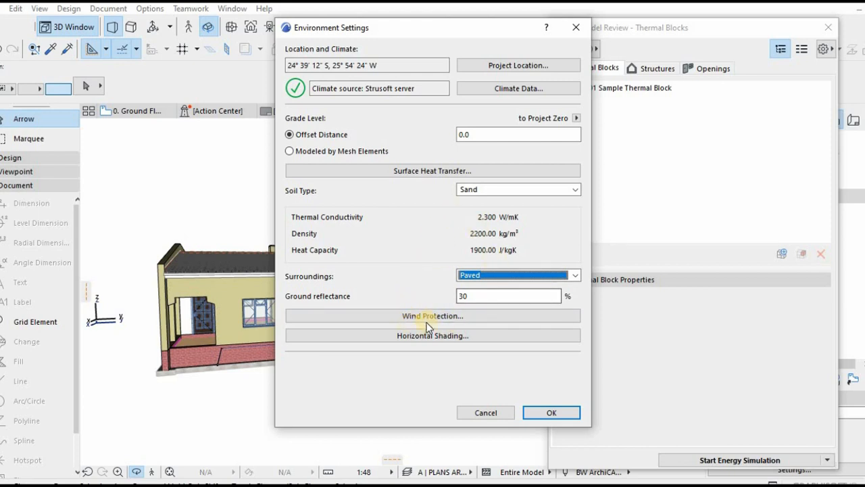
- Open the wind protection settings and set the North and NorthEast orientations to Unprotected
click(430, 317)
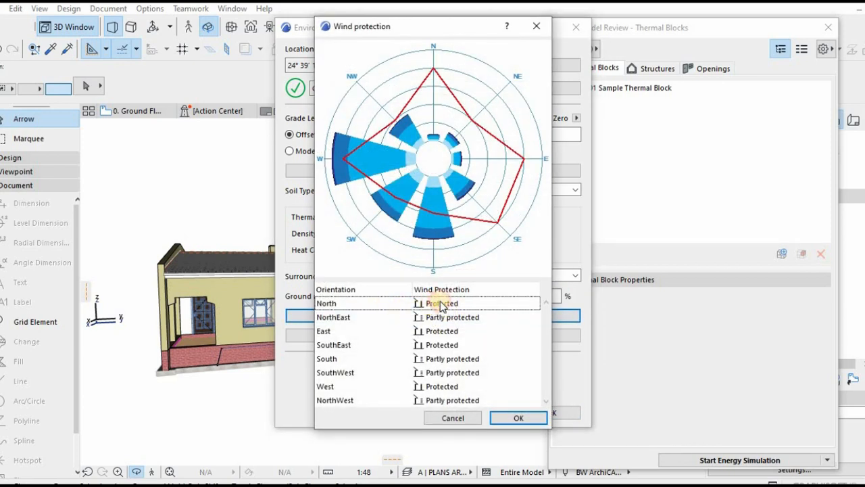
click(442, 304)
click(536, 304)
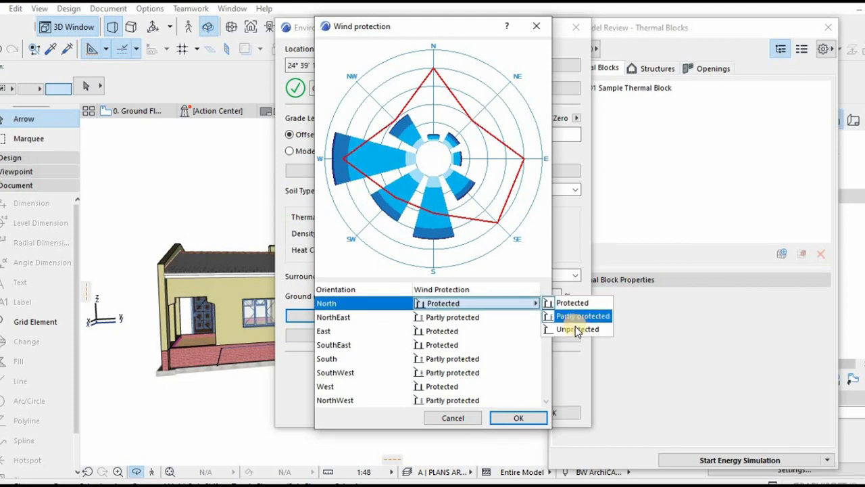
click(575, 328)
click(445, 318)
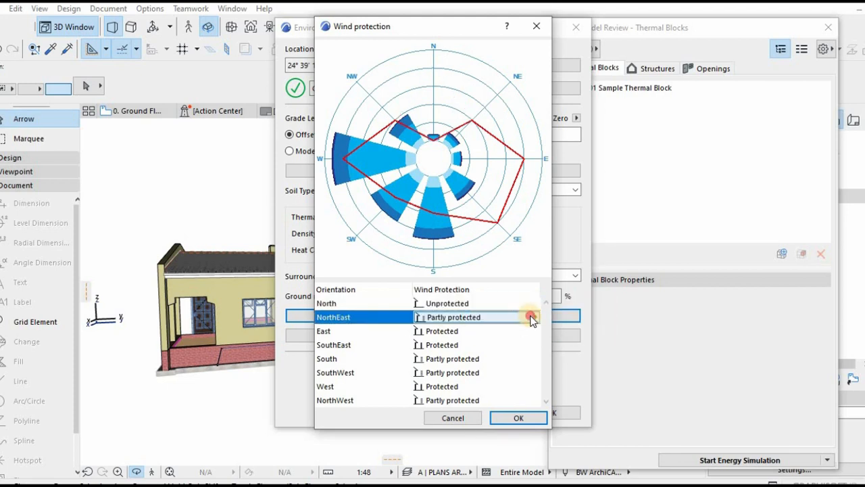
click(531, 317)
click(563, 344)
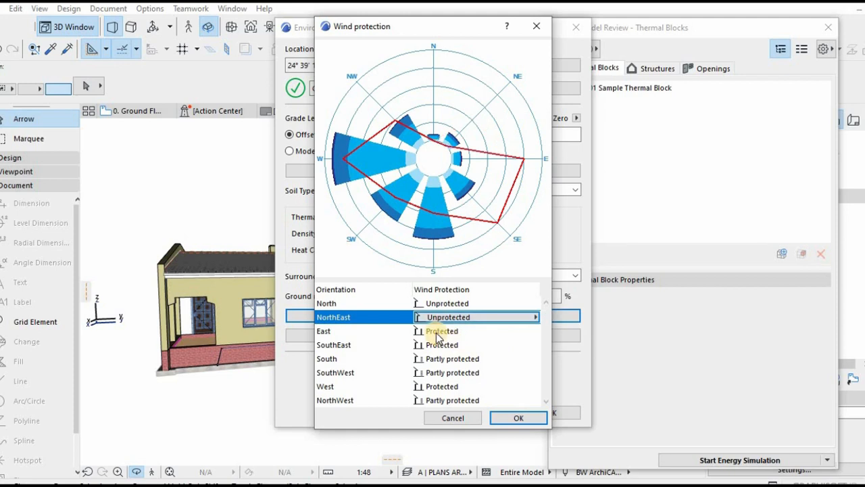
- Set the wind protection of the East and SouthEast orientations to Unprotected
click(437, 332)
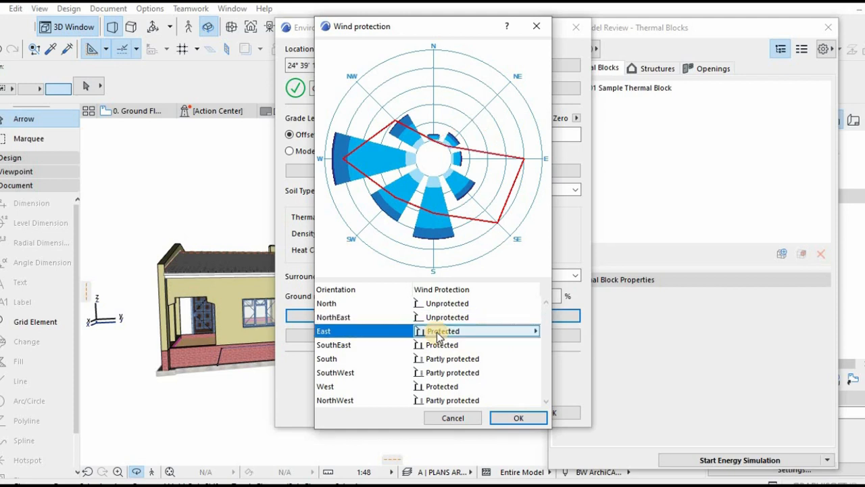
click(527, 331)
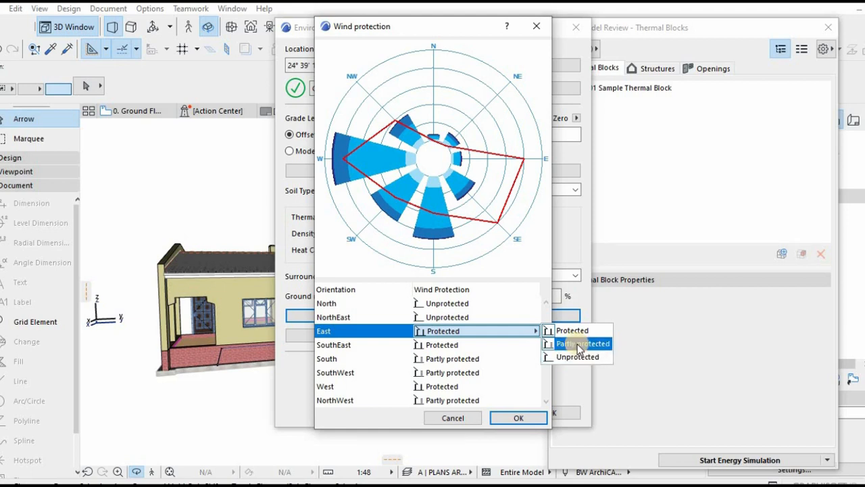
click(576, 357)
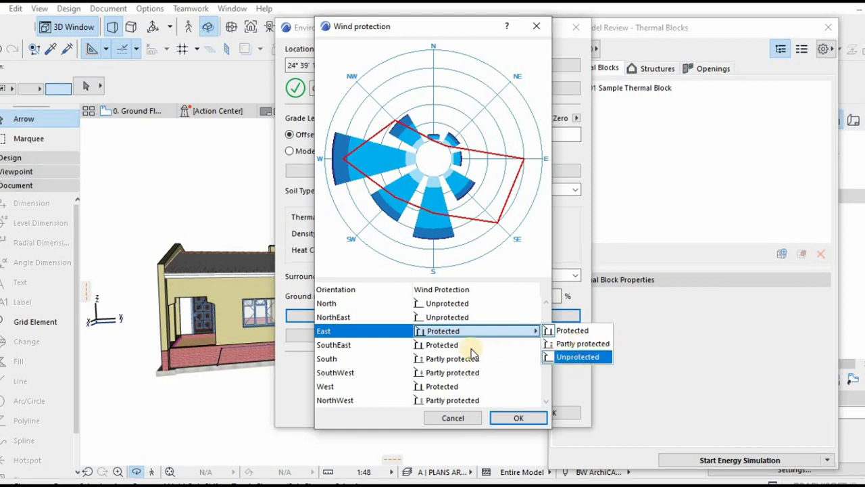
click(536, 345)
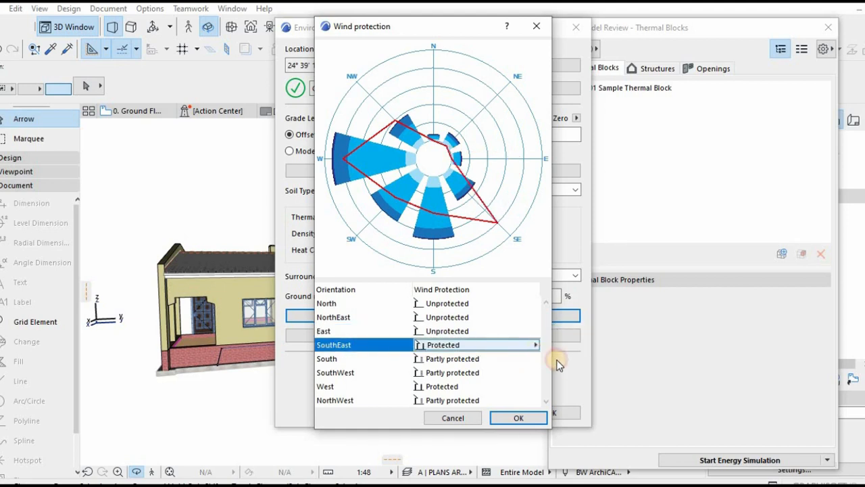
click(536, 344)
click(568, 372)
- Set the wind protection of the South and SouthWest orientations to Unprotected
click(508, 363)
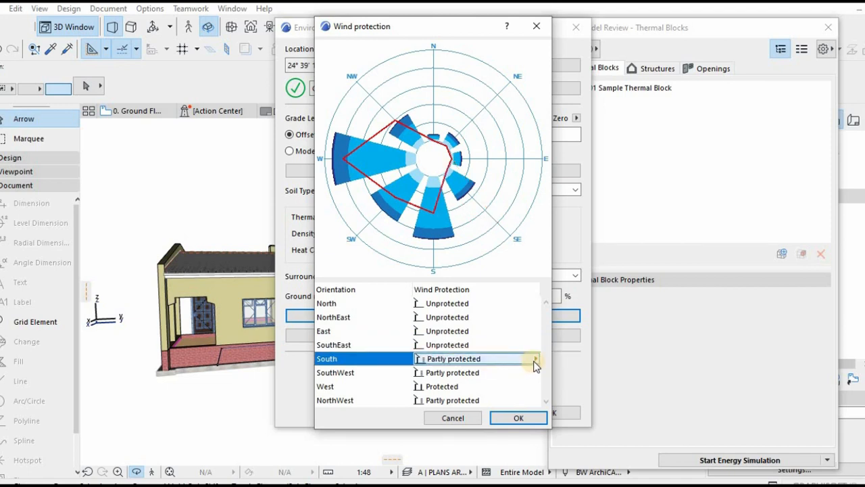
click(537, 359)
click(568, 385)
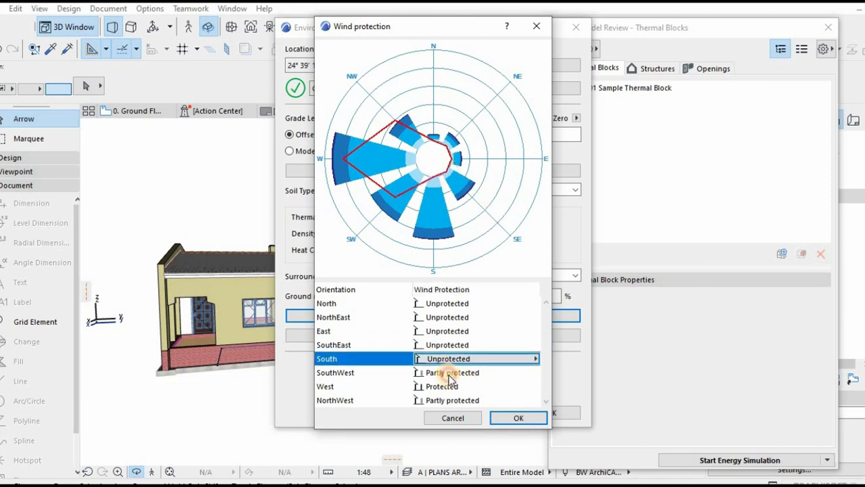
click(503, 375)
click(536, 372)
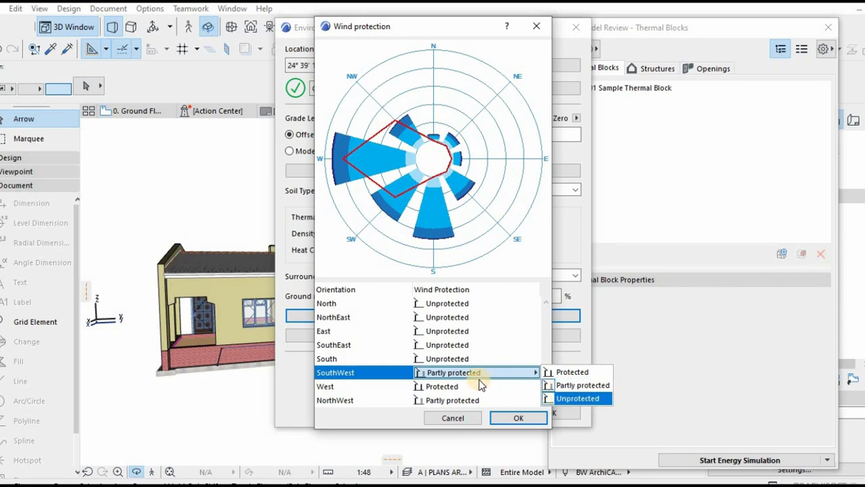
click(575, 398)
- Set the wind protection of the West and NorthWest orientations to Unprotected and accept the wind protection settings
click(426, 386)
click(536, 386)
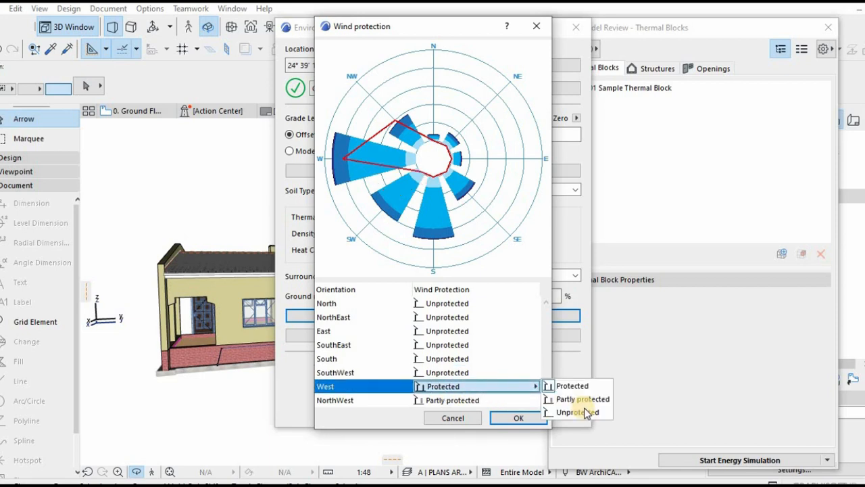
click(575, 412)
click(505, 400)
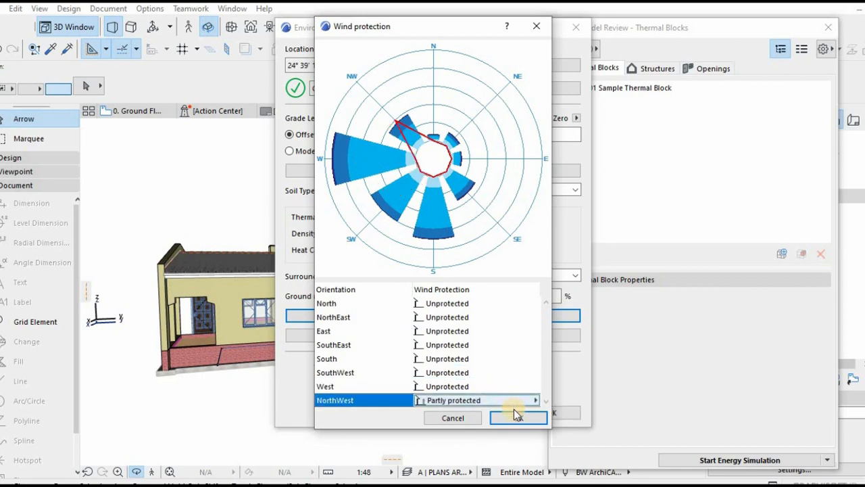
click(536, 400)
click(576, 426)
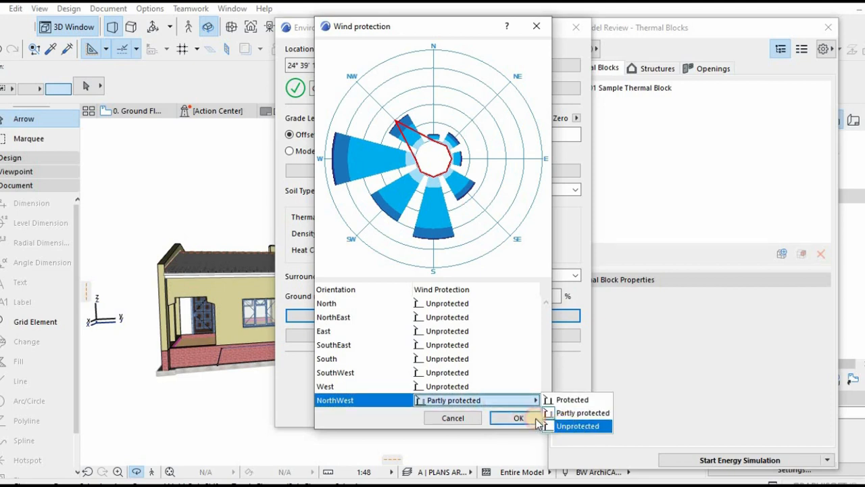
click(519, 418)
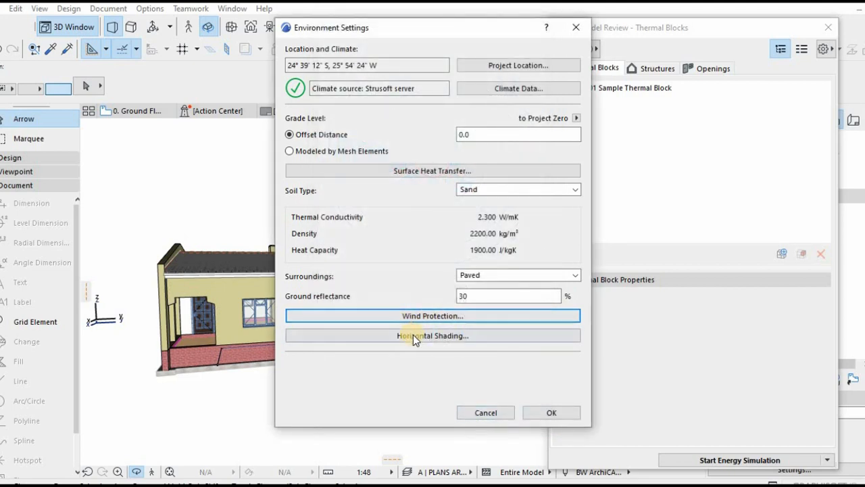
- Check the horizontal shading by orientation, accept it as it is and confirm the environment settings
click(413, 335)
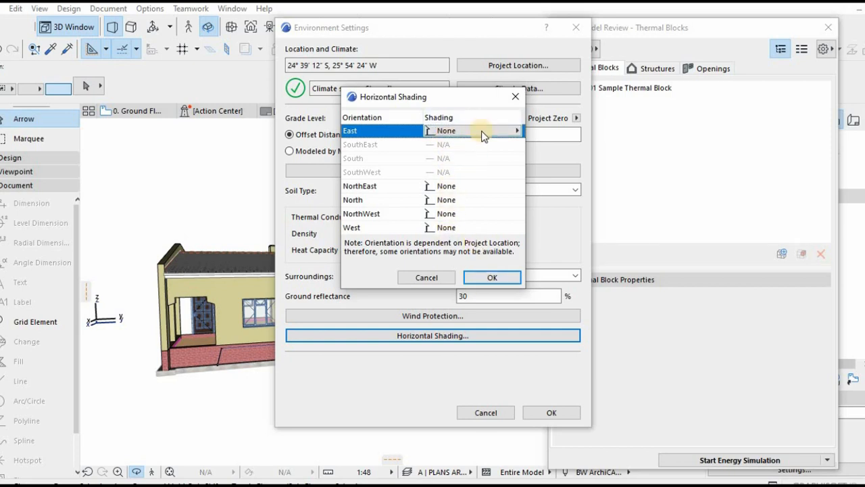
click(488, 277)
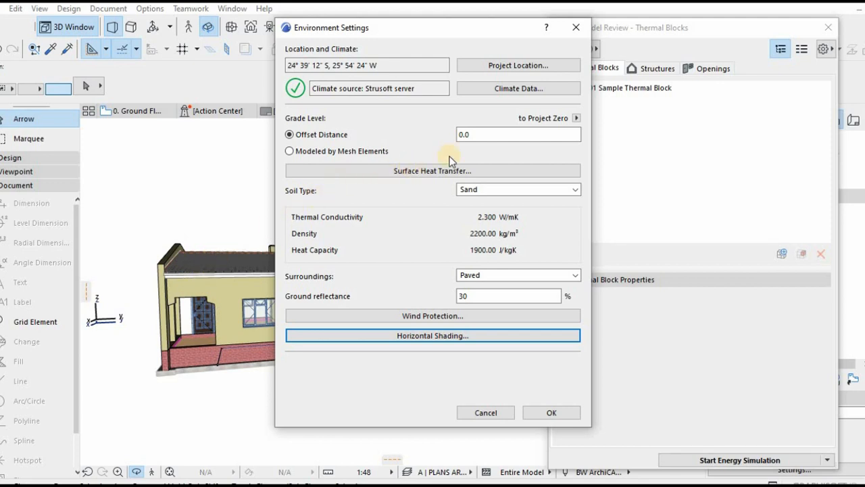
click(552, 412)
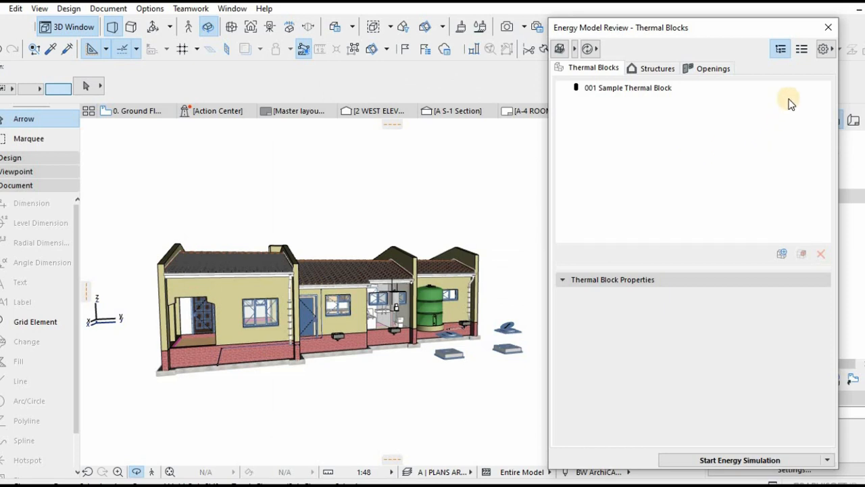
- Reopen the environment settings, open the project location and examine the project north direction
click(824, 49)
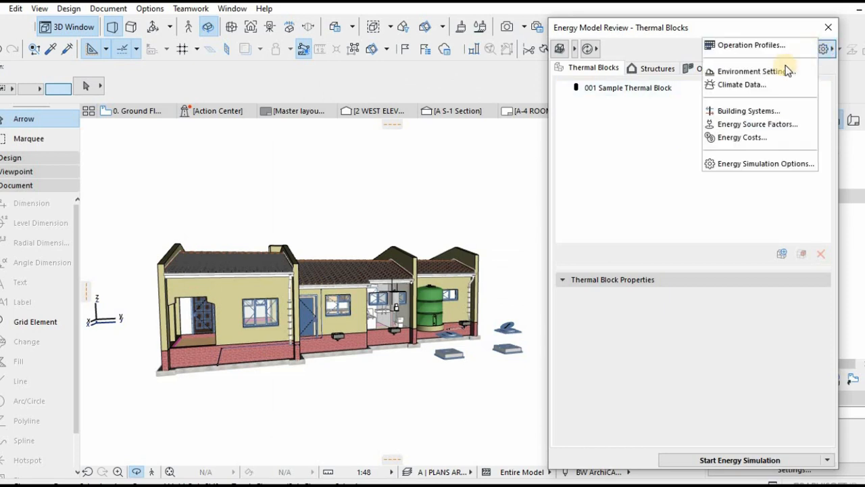
click(747, 72)
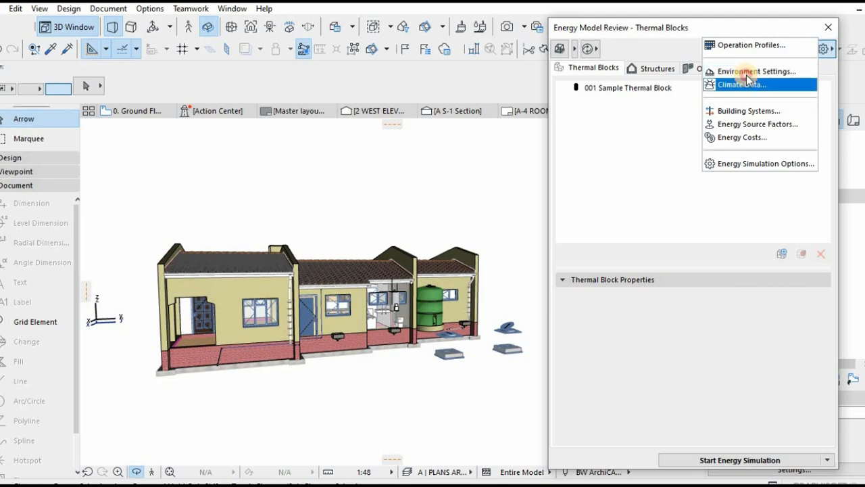
click(746, 73)
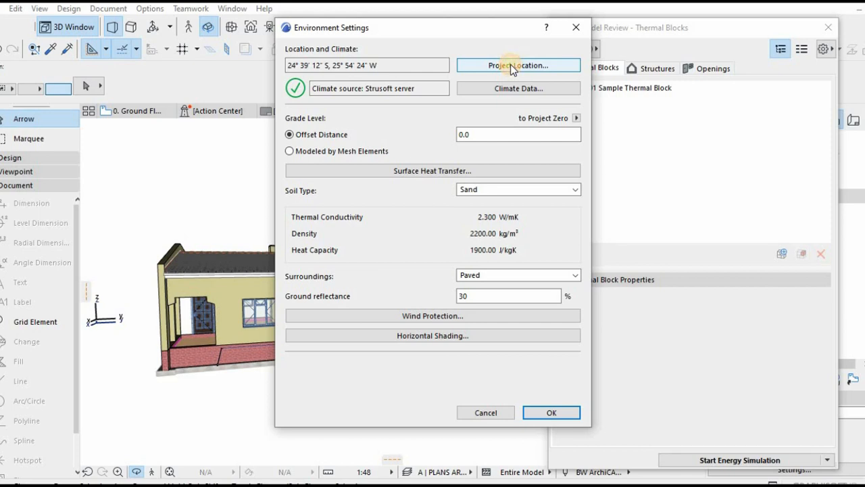
click(511, 65)
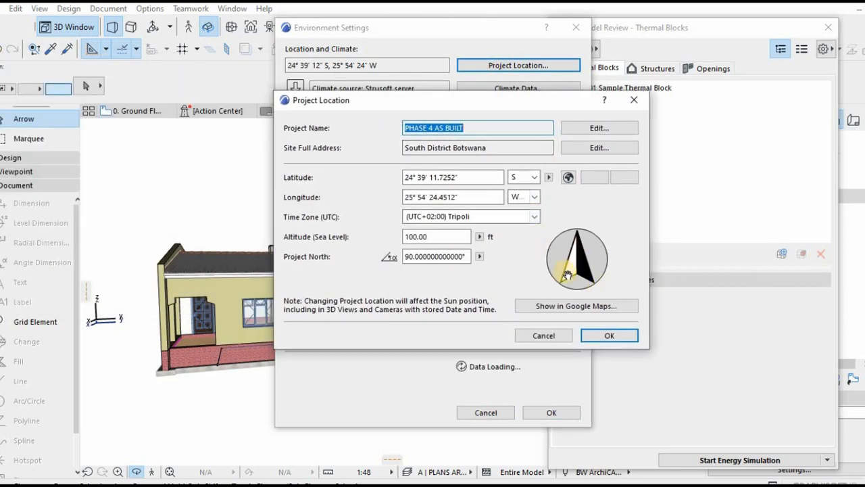
drag(602, 281, 559, 277)
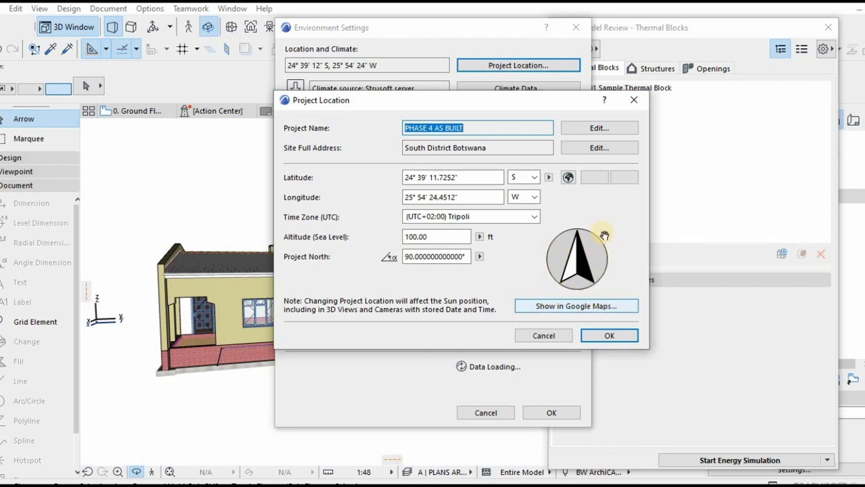
- Set the time zone of the project location to (UTC+02:00) Harare, Pretoria
click(463, 217)
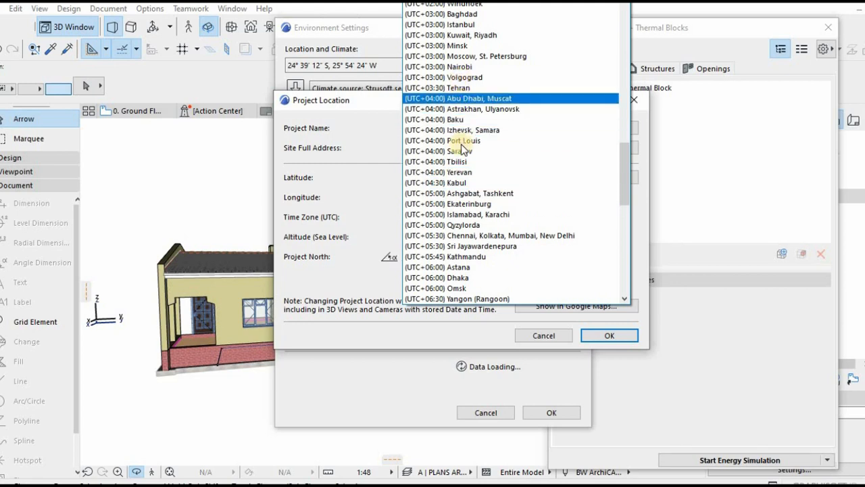
scroll(468, 207, up, 3)
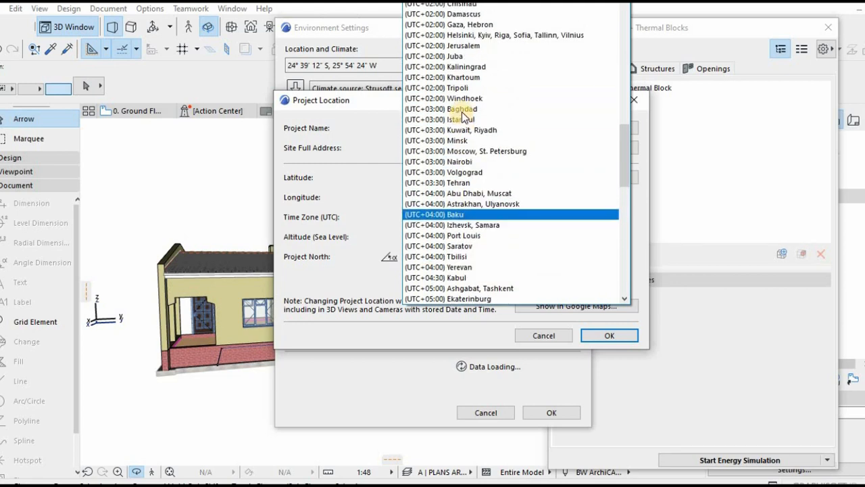
scroll(473, 162, down, 1)
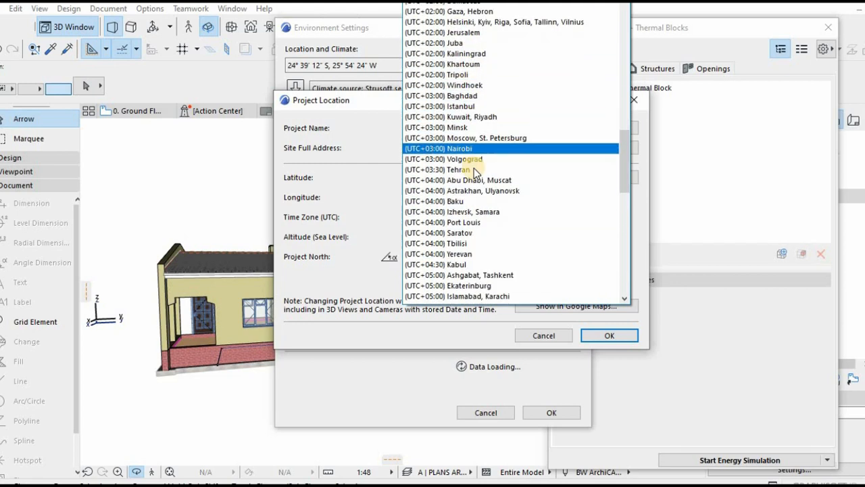
scroll(475, 172, down, 4)
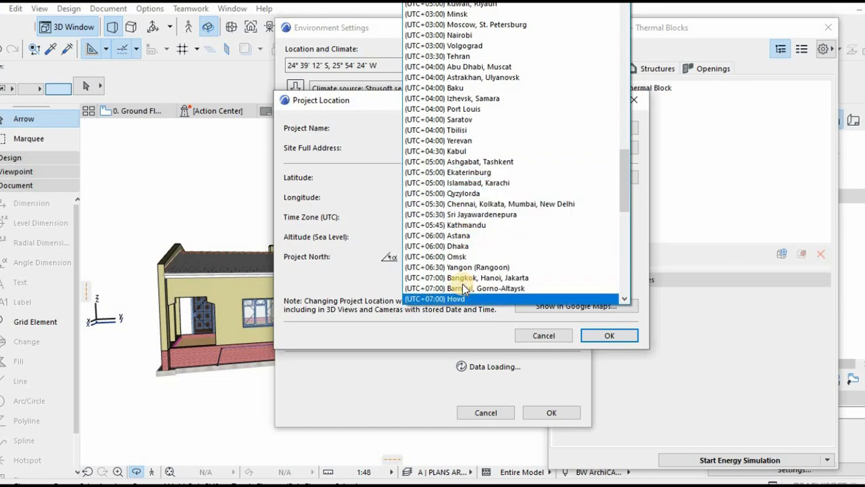
scroll(464, 288, down, 7)
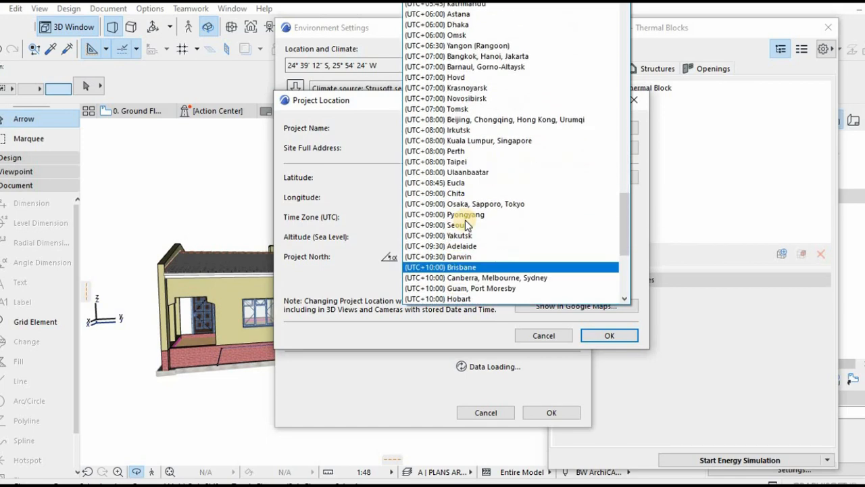
scroll(473, 223, down, 6)
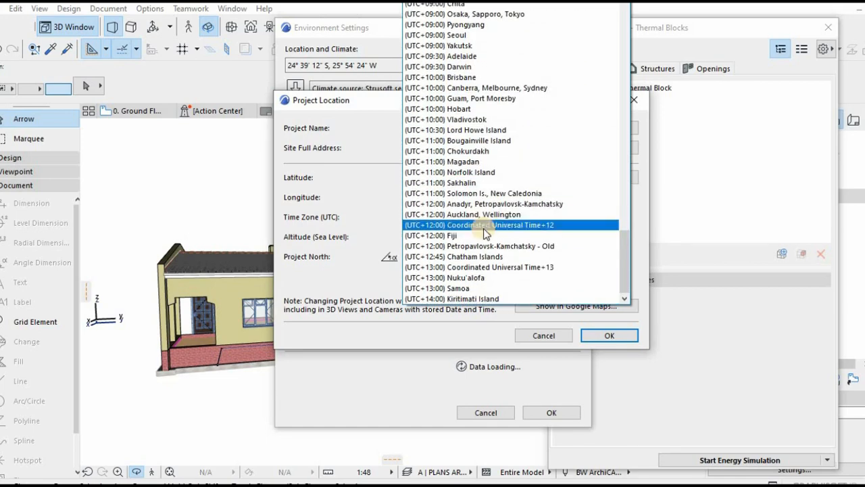
scroll(539, 237, up, 2)
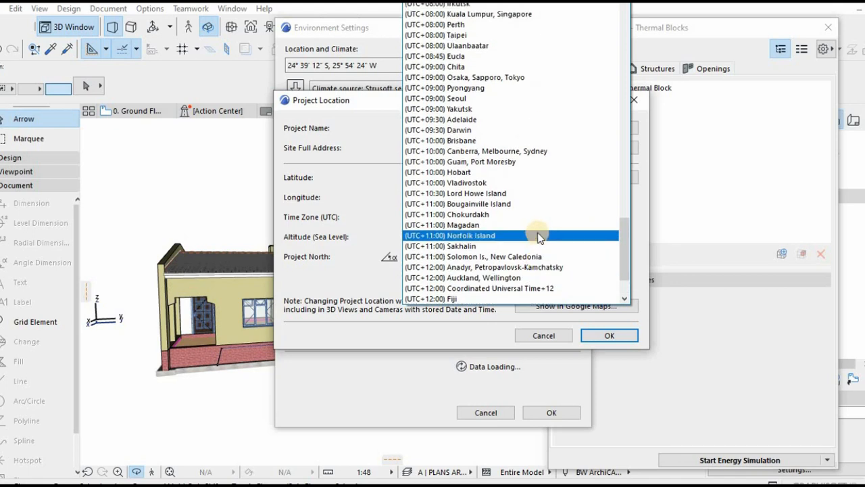
scroll(534, 233, up, 5)
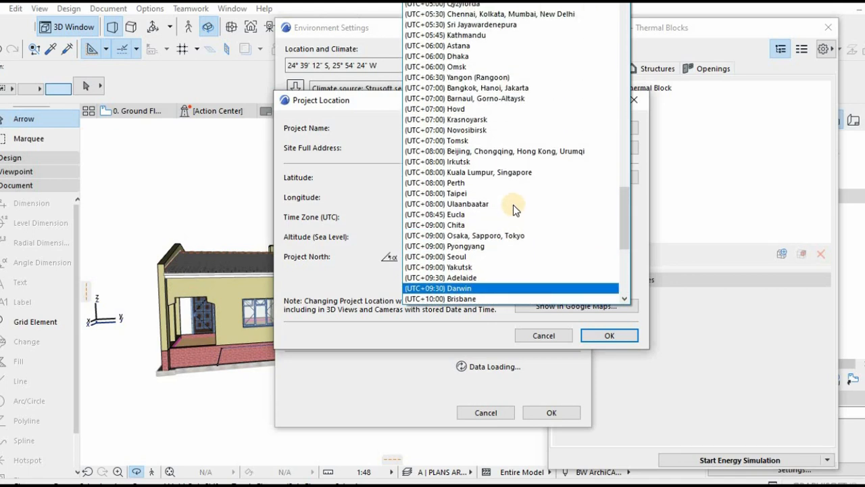
scroll(513, 204, up, 4)
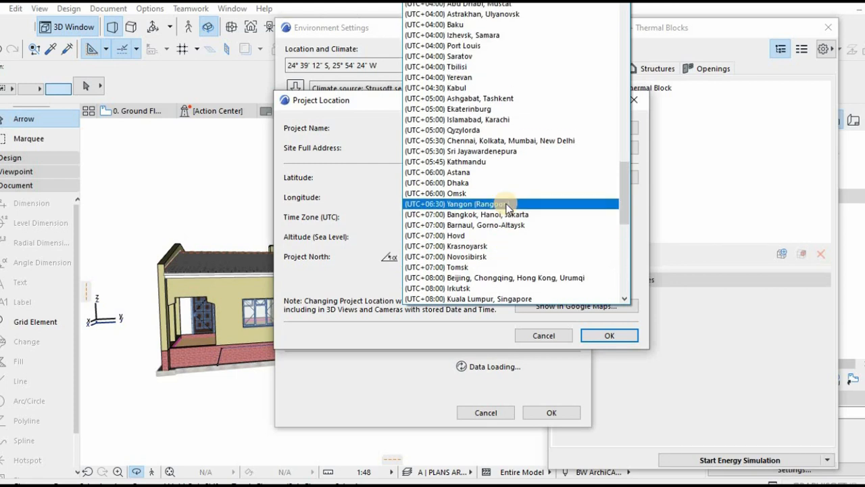
scroll(508, 205, up, 5)
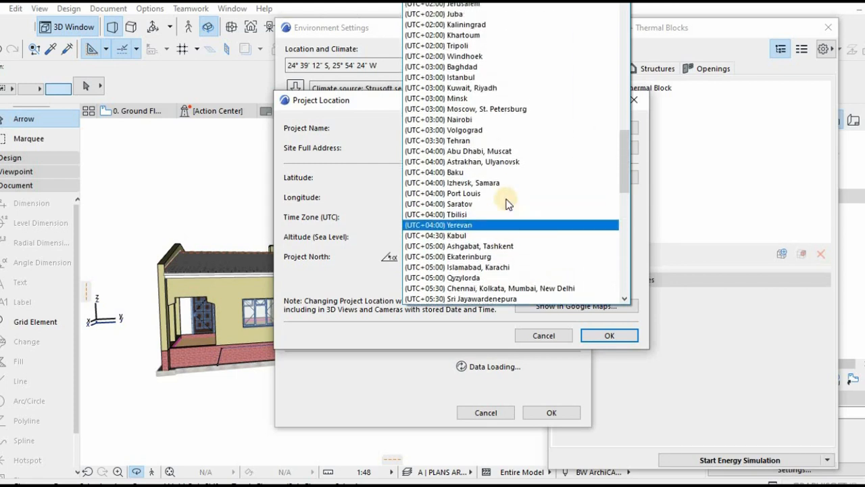
scroll(508, 202, up, 5)
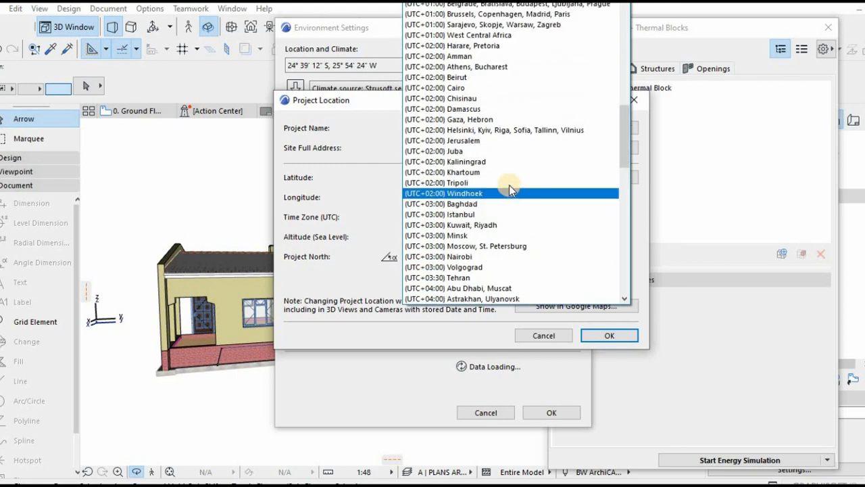
scroll(508, 188, up, 1)
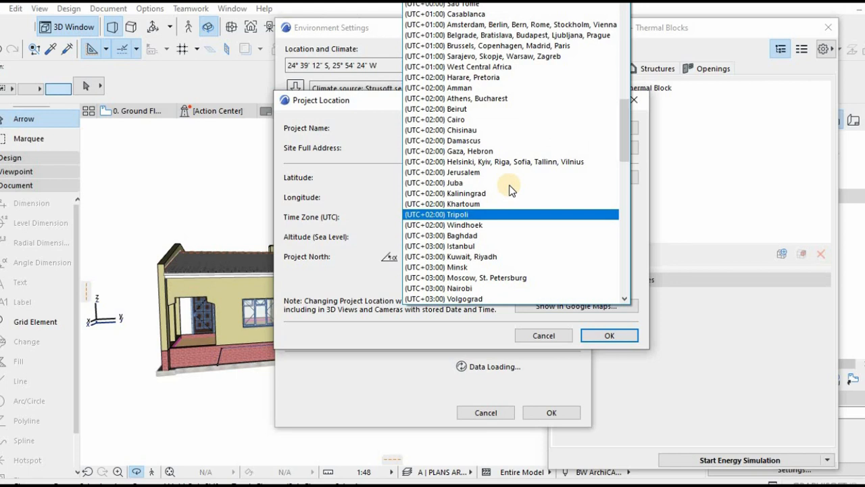
click(478, 79)
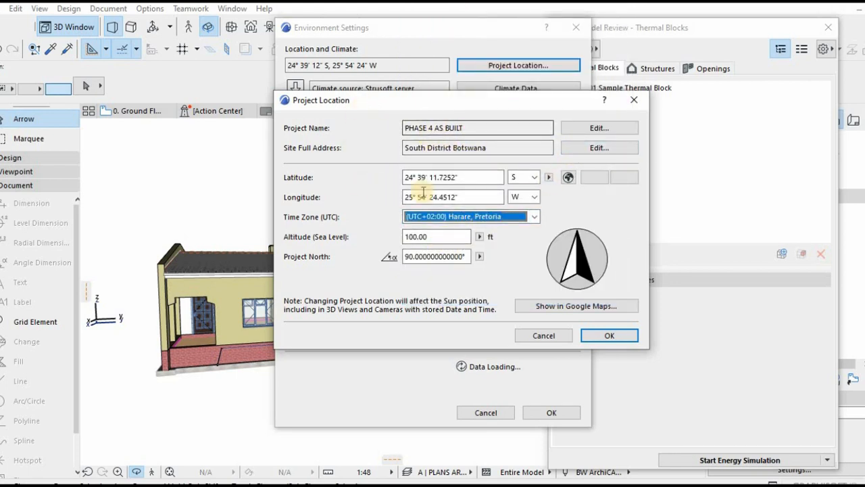
- Open the project info from the project name and set the project status to ENERGY SIMULATION
click(578, 128)
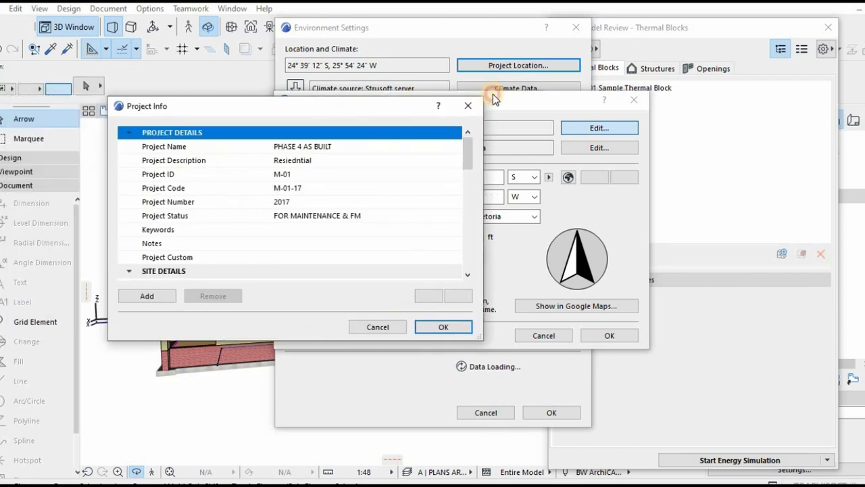
click(511, 193)
click(513, 194)
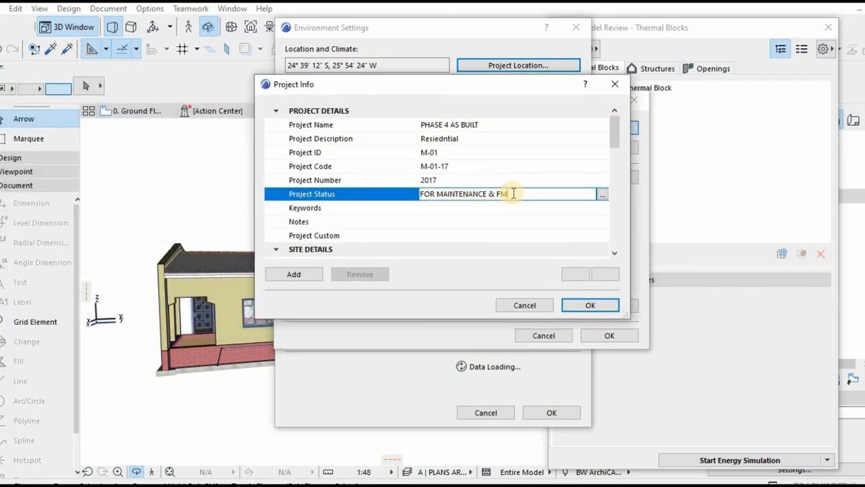
drag(514, 193, 374, 205)
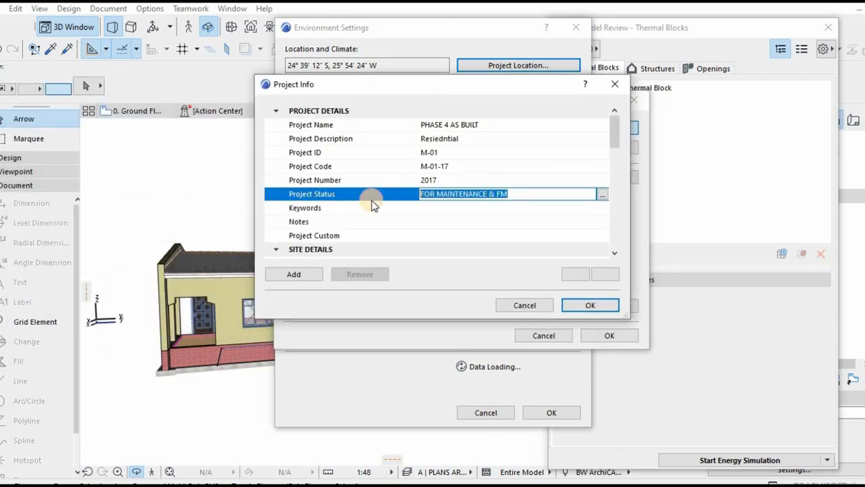
text(ENERGY SIMULATION)
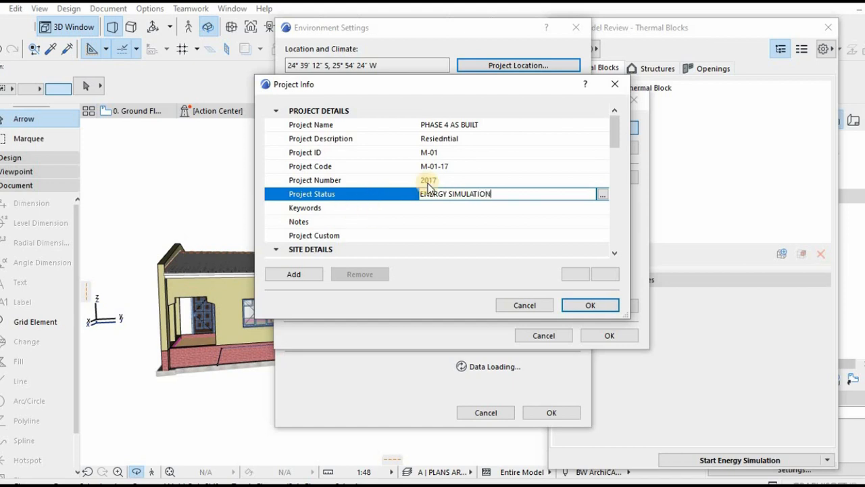
- Set the project number to 2021, check the site details and accept the project info
click(415, 182)
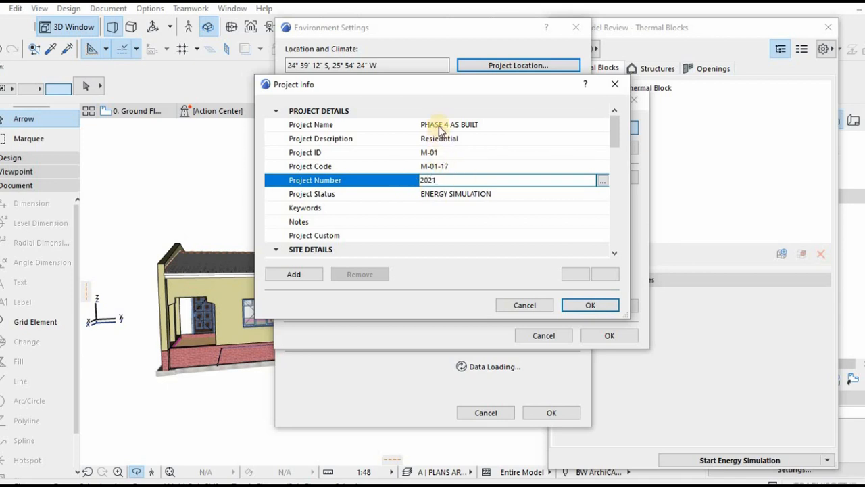
scroll(473, 217, down, 2)
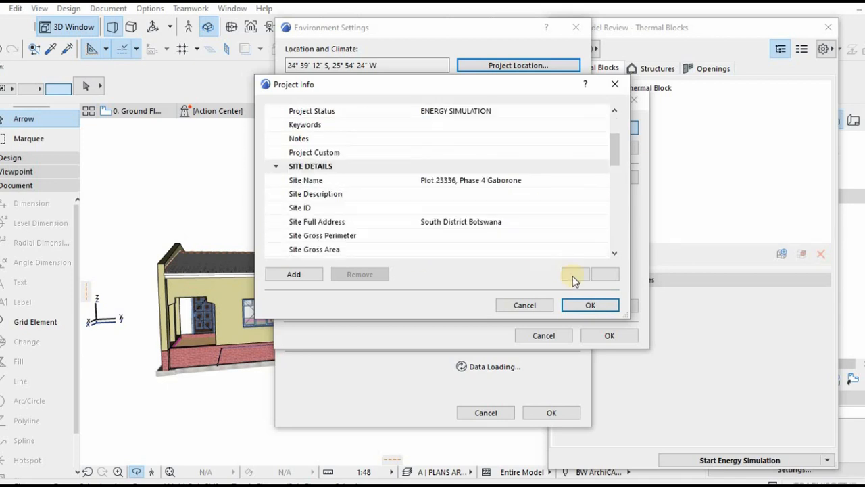
click(587, 306)
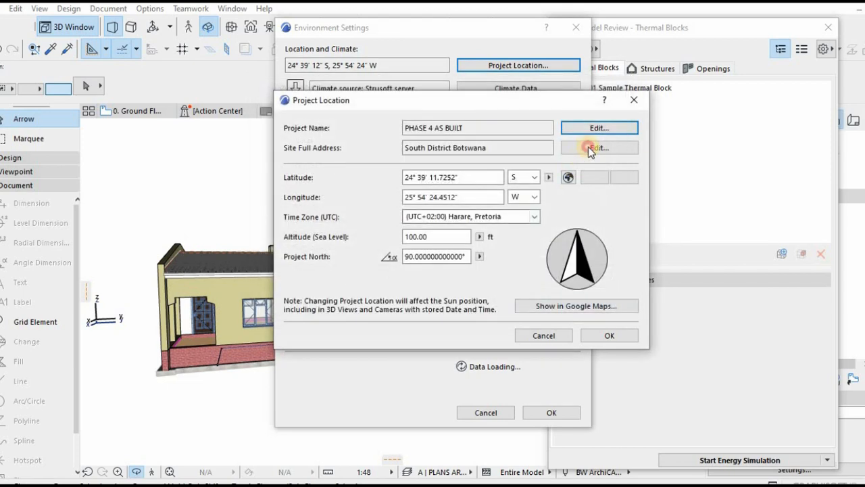
- Check the site address details without editing them and accept the project location settings
click(590, 149)
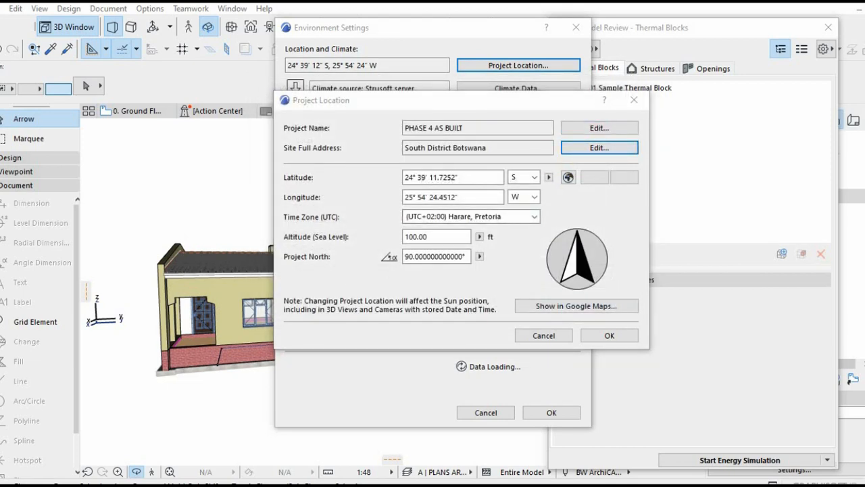
click(396, 273)
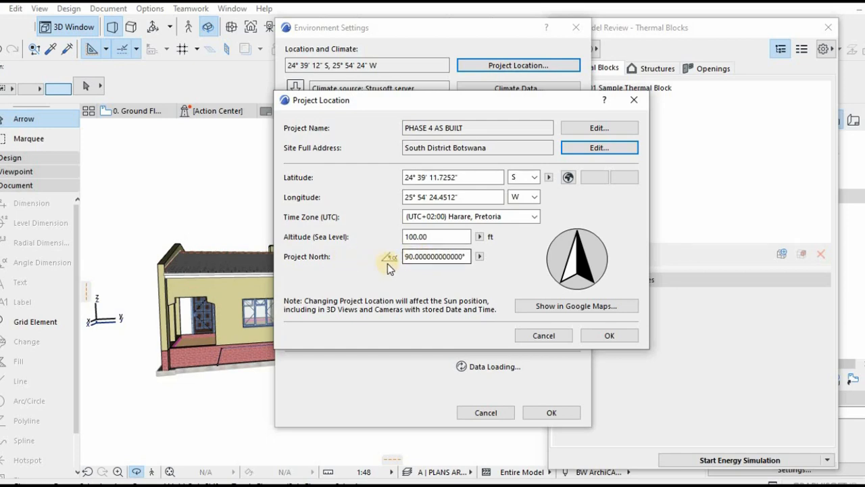
click(606, 337)
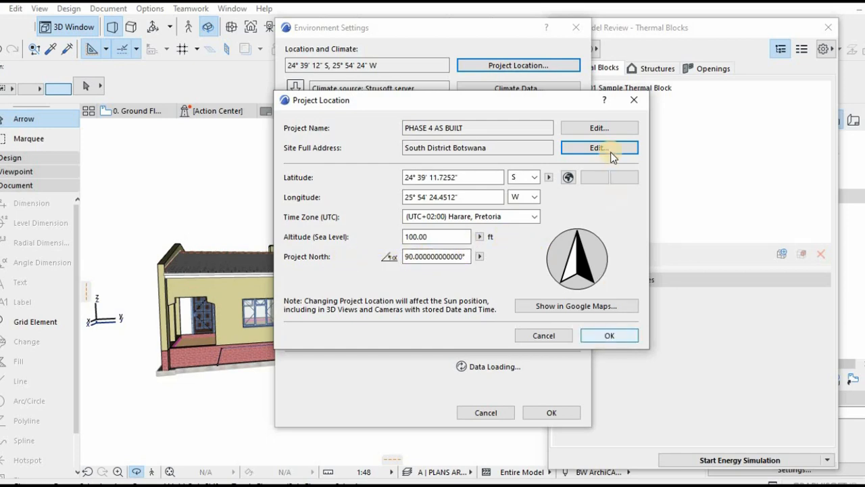
- Check the air temperature climate data for the project location, then close it and the environment settings
click(530, 97)
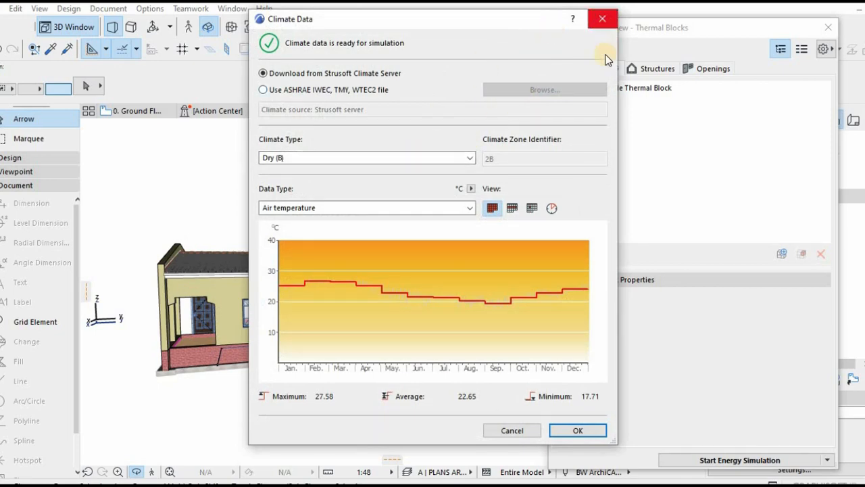
click(602, 18)
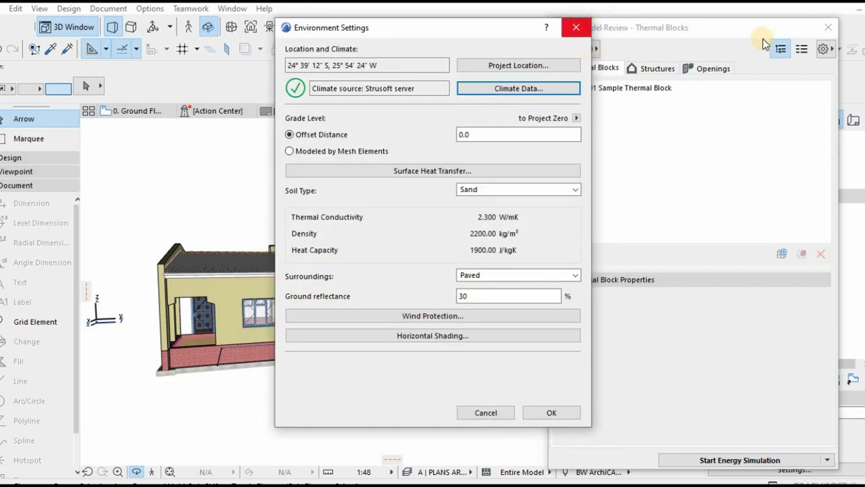
click(576, 27)
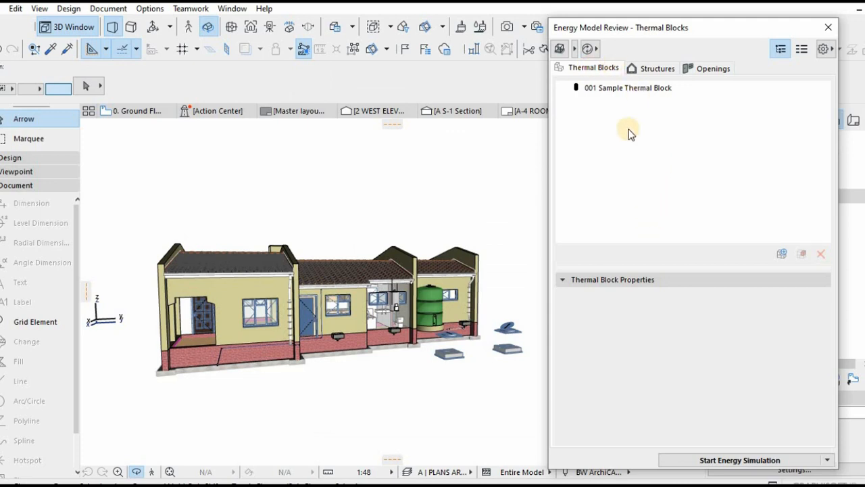
- Delete the 001 Sample Thermal Block from the energy model, accepting the permanent deletion
click(604, 89)
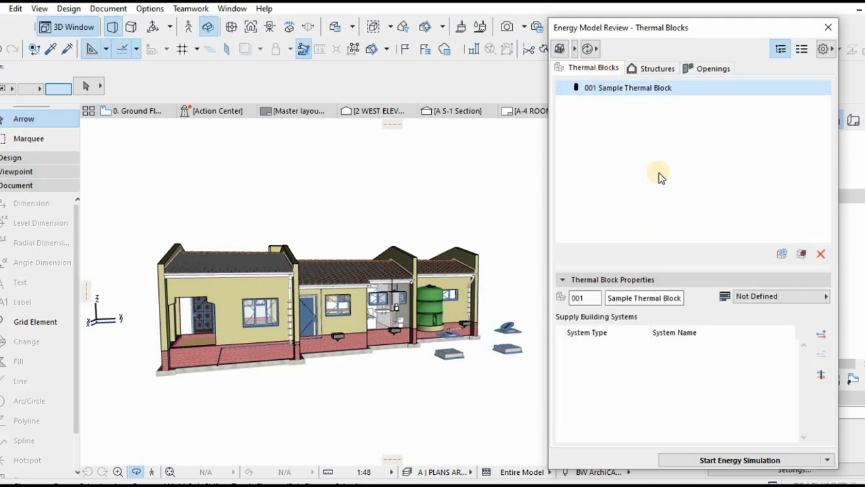
click(821, 253)
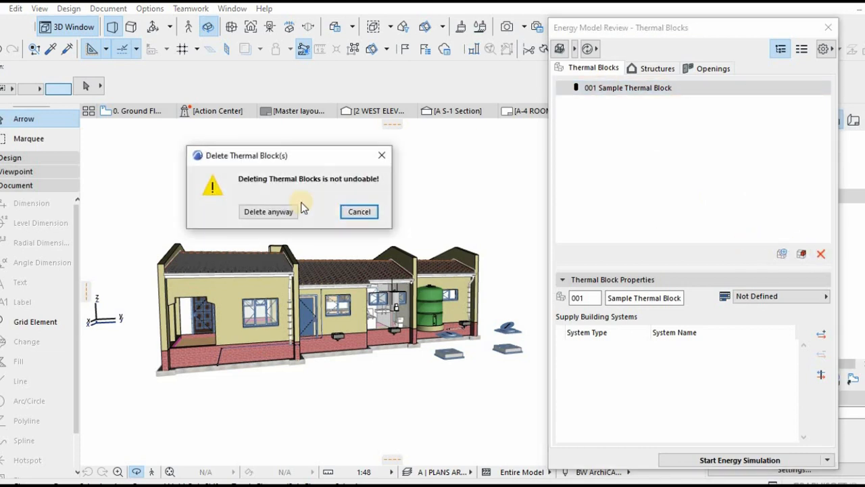
click(255, 213)
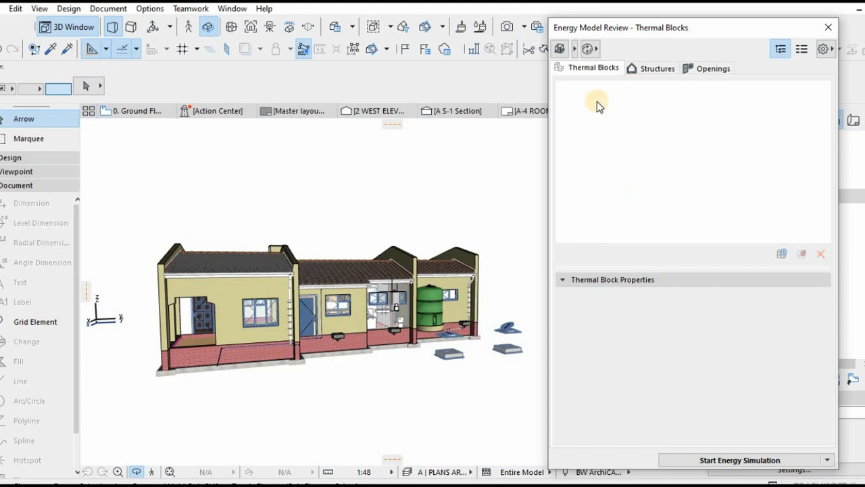
- View the house from above and toggle the 3D display between the building model and the thermal block spaces
drag(293, 196, 298, 231)
key(Escape)
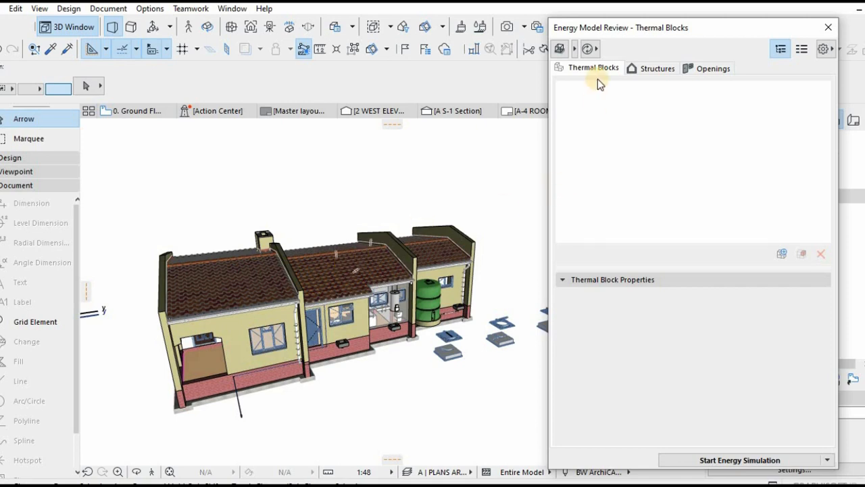
click(563, 48)
click(562, 48)
click(562, 48)
click(562, 48)
click(562, 48)
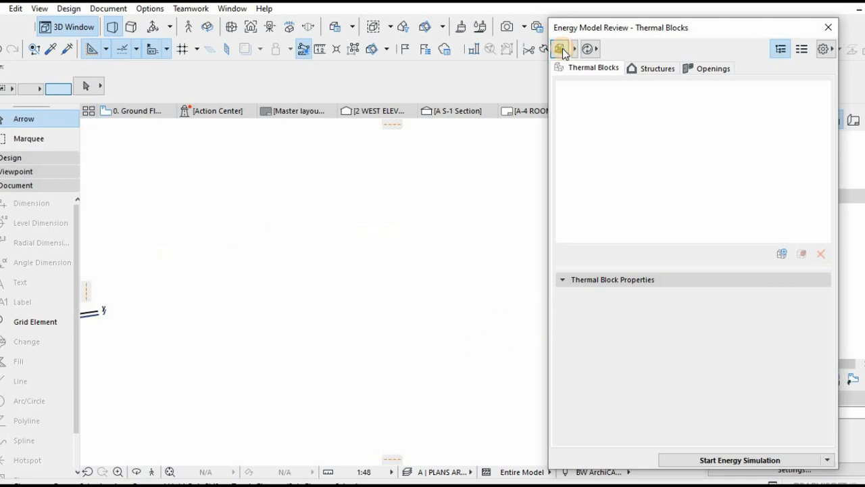
click(563, 48)
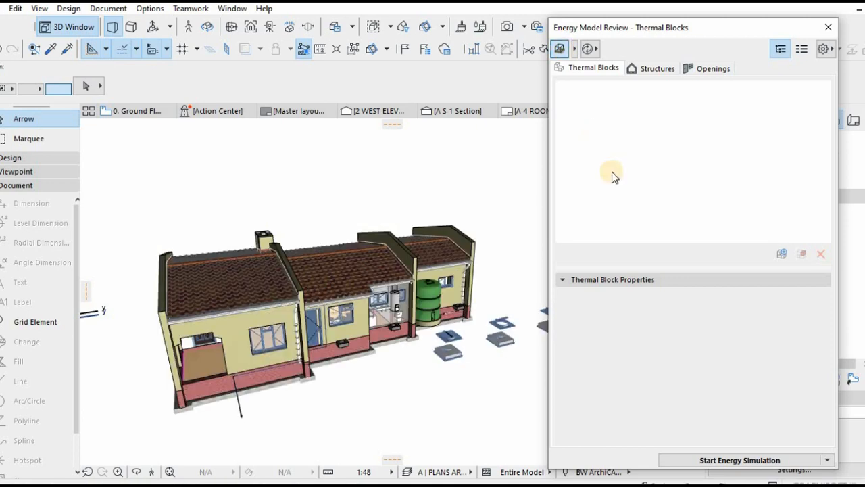
- Add a new thermal block to the empty thermal block list of the energy model
click(784, 253)
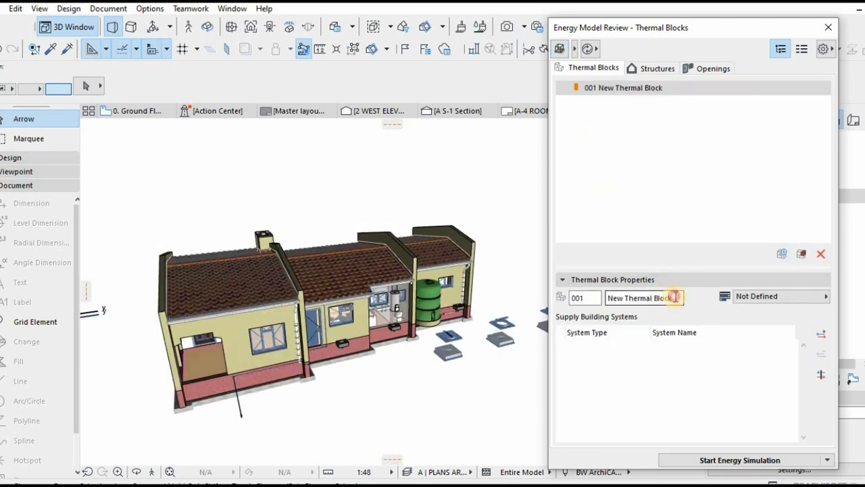
click(620, 86)
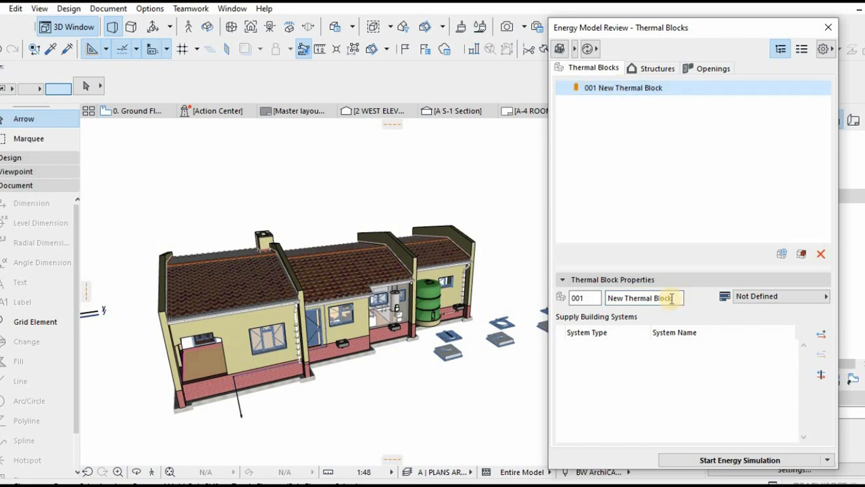
click(671, 298)
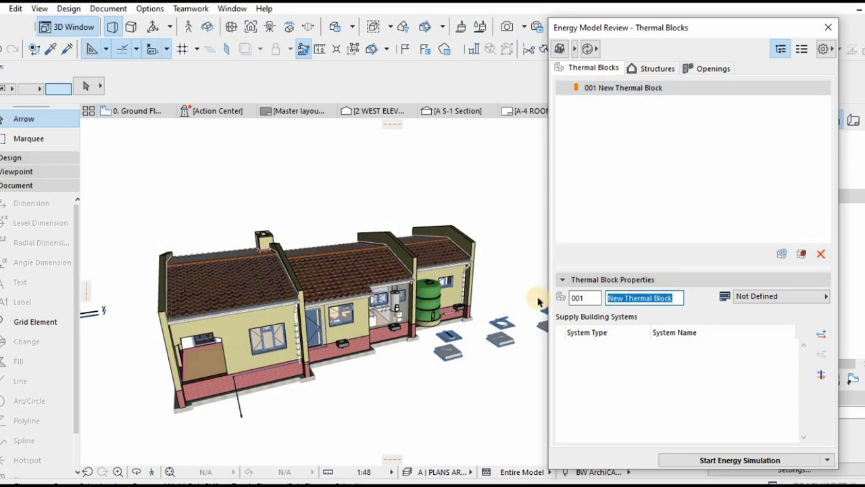
- Update all zones of the project, keeping the list of updated zones open beside the energy model review
click(590, 48)
click(626, 60)
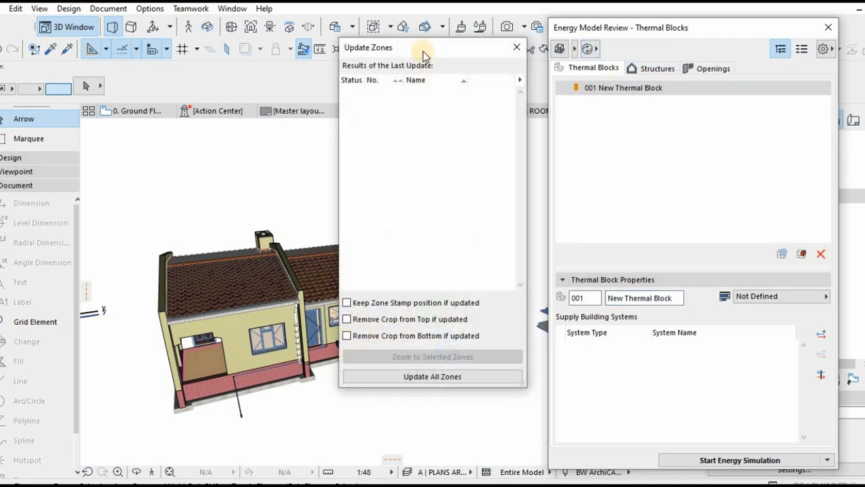
drag(395, 47, 120, 61)
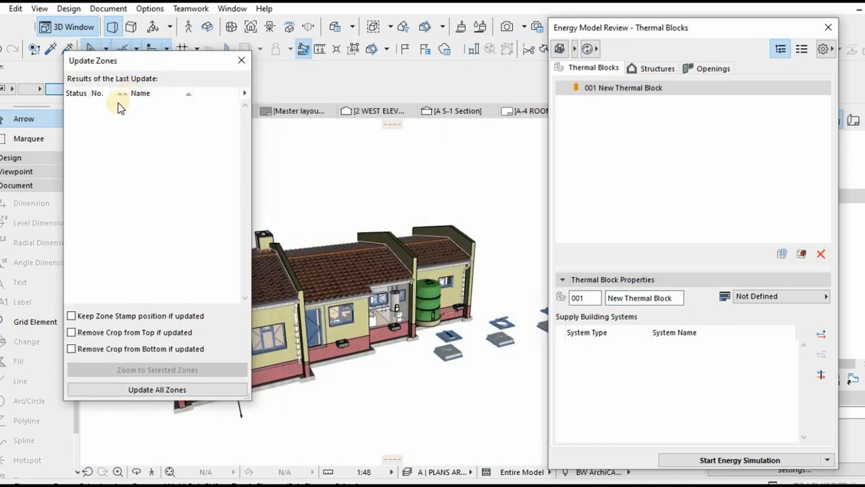
click(124, 194)
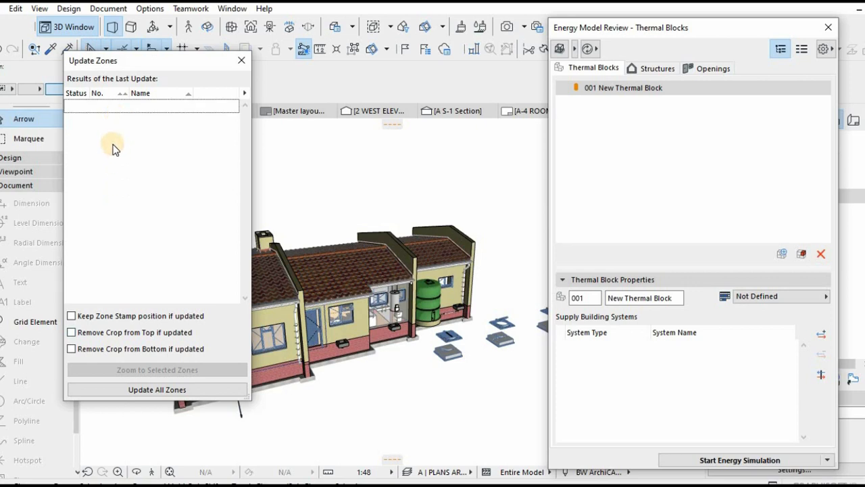
click(155, 392)
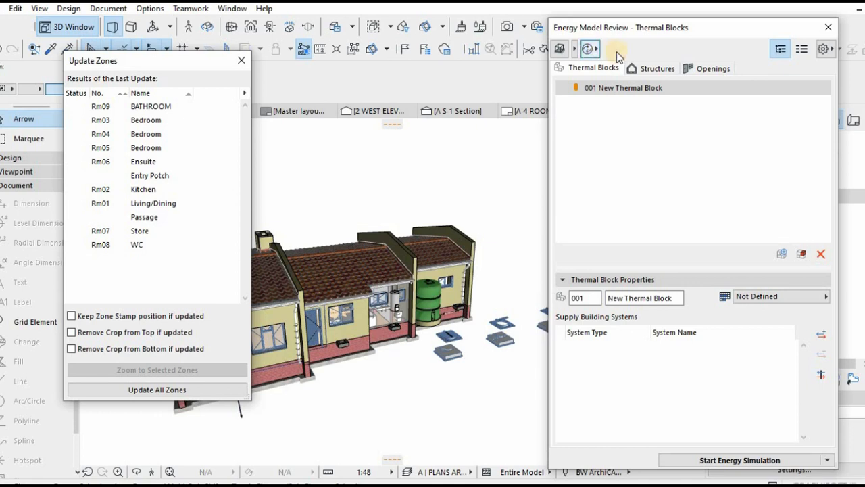
click(597, 49)
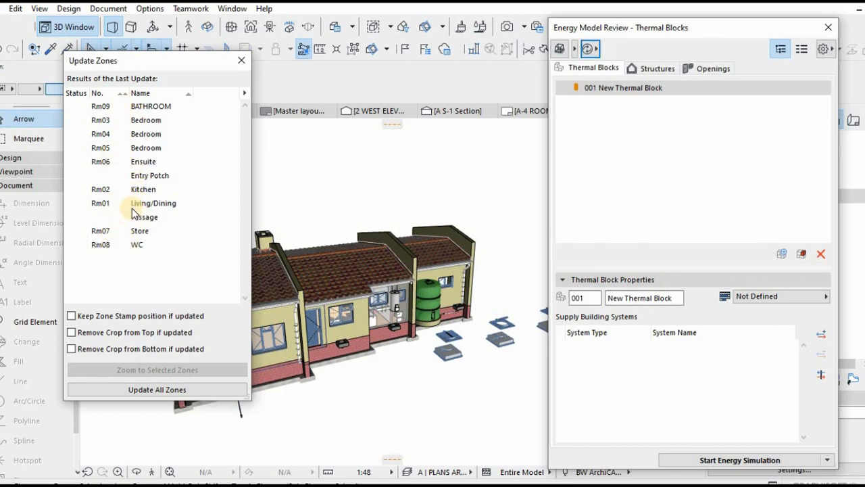
- Rename thermal block 001 as Living /Dining
drag(676, 297, 588, 293)
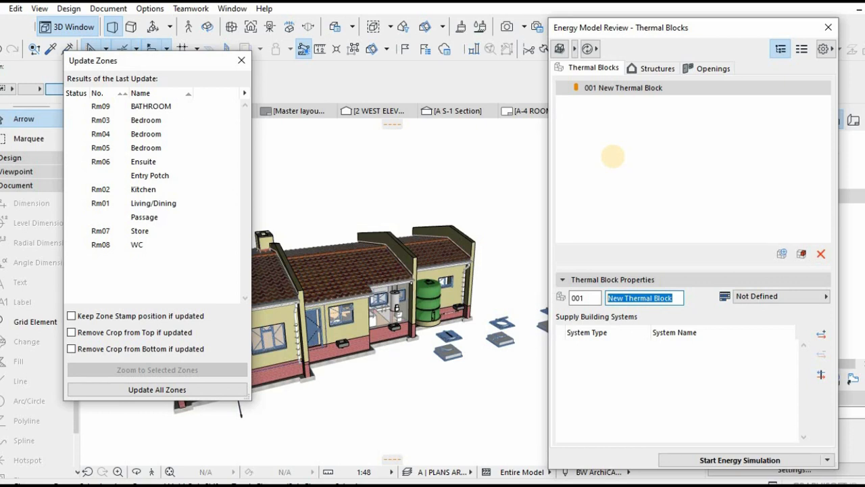
key(BackSpace)
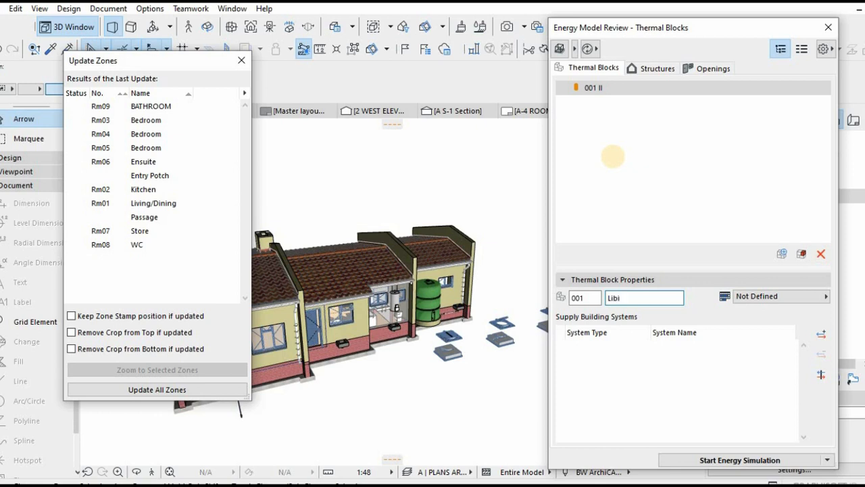
text(Living /Dinin)
text(g)
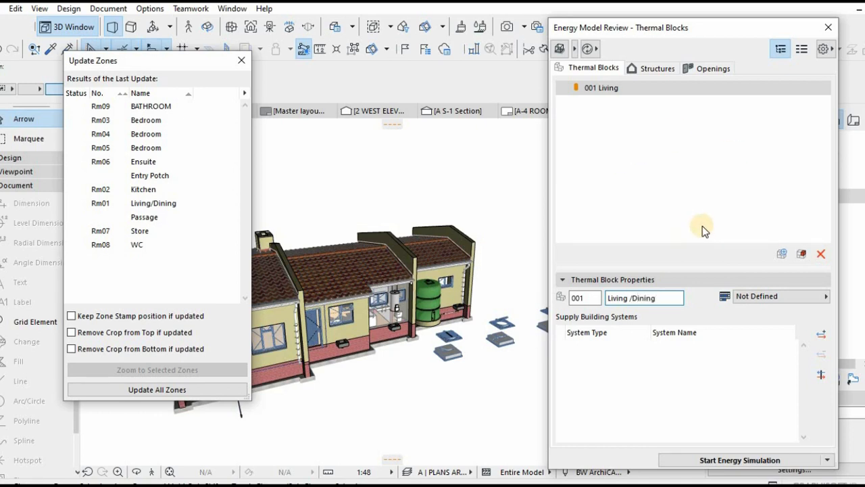
- Assign the Residential operation profile to the Living /Dining thermal block
click(764, 296)
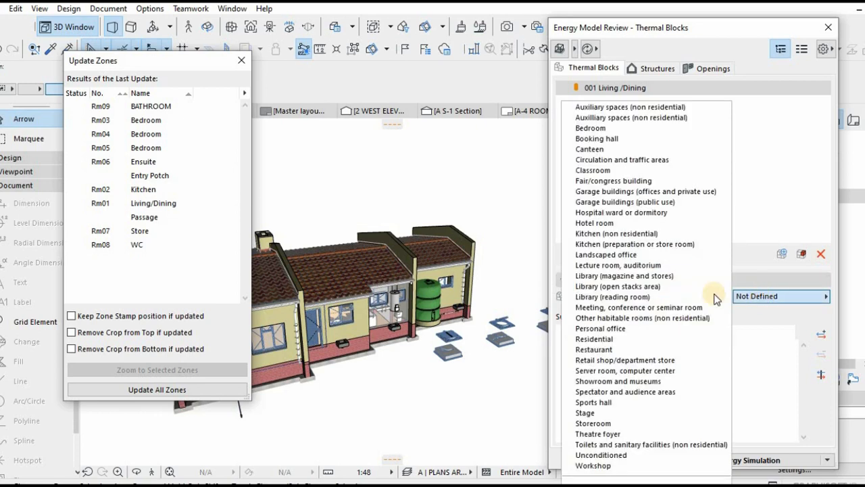
click(754, 230)
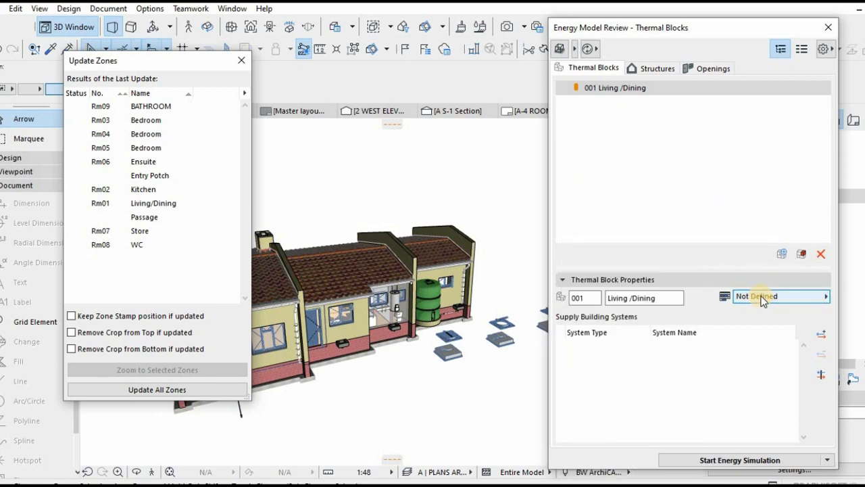
click(764, 297)
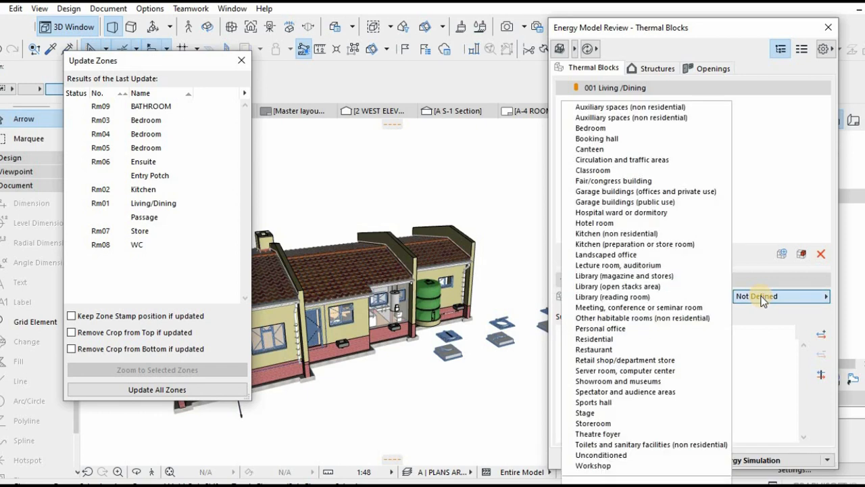
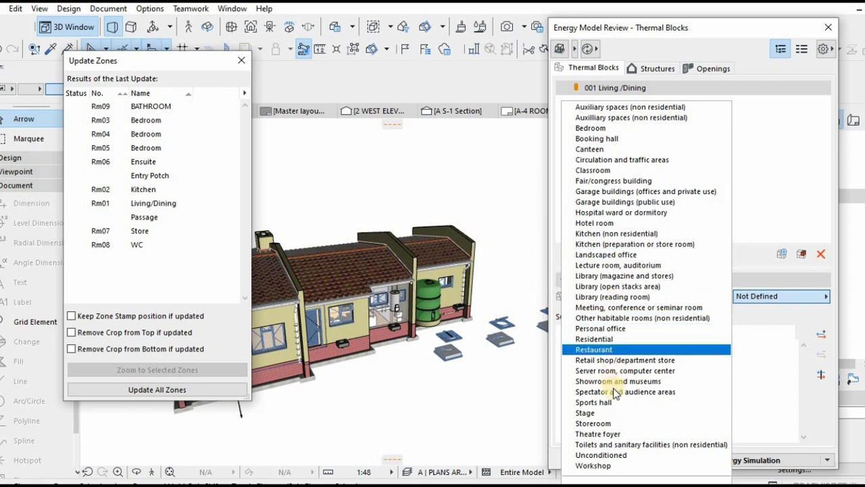
click(600, 338)
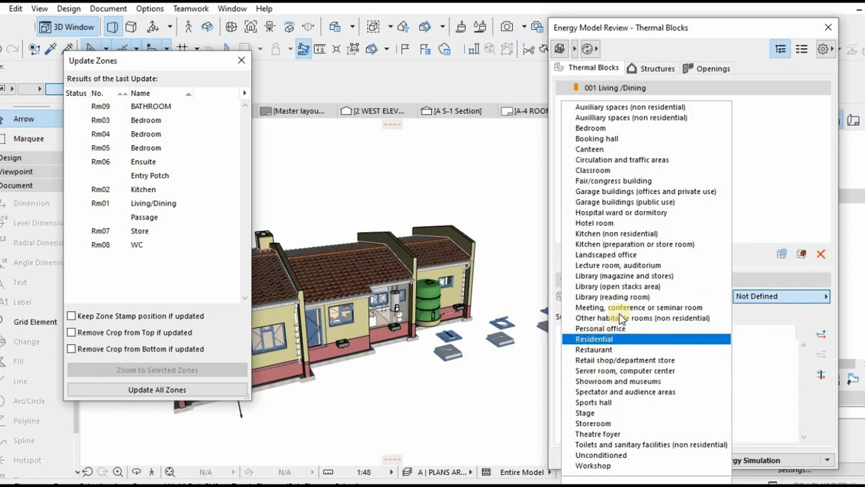
click(679, 171)
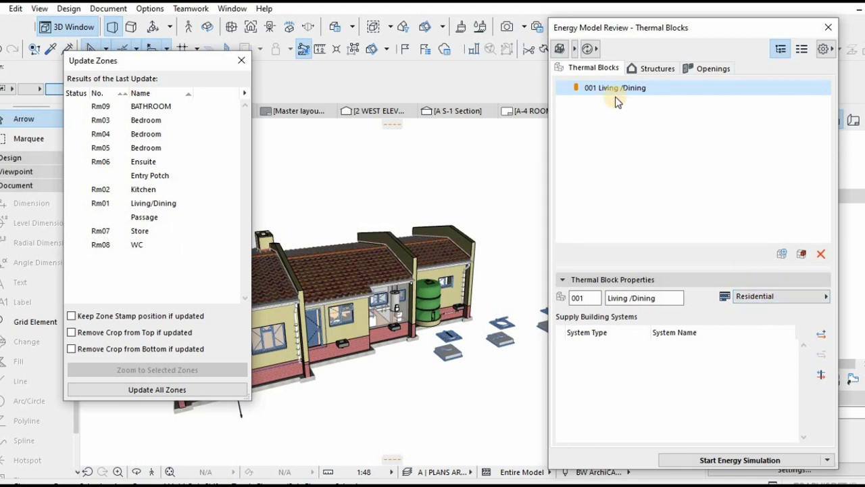
- Add the Rm01 Living/Dining zone to the 001 Living /Dining thermal block and collapse its entry
click(802, 256)
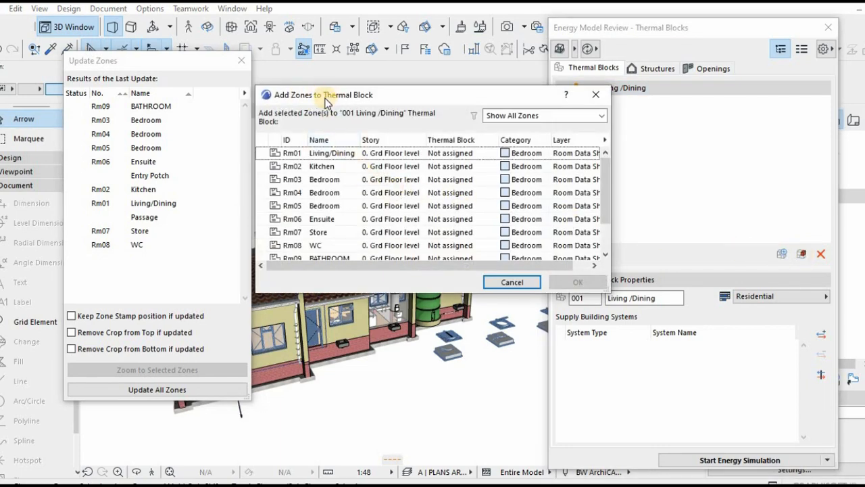
click(319, 154)
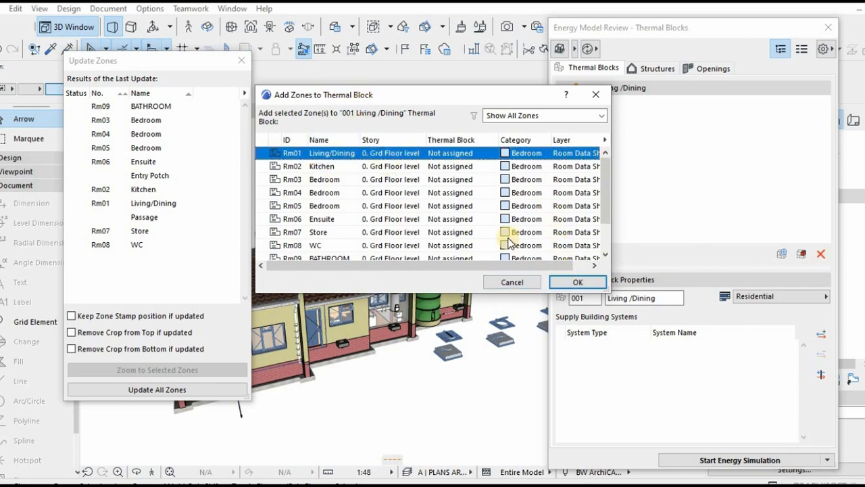
scroll(511, 247, down, 3)
click(567, 283)
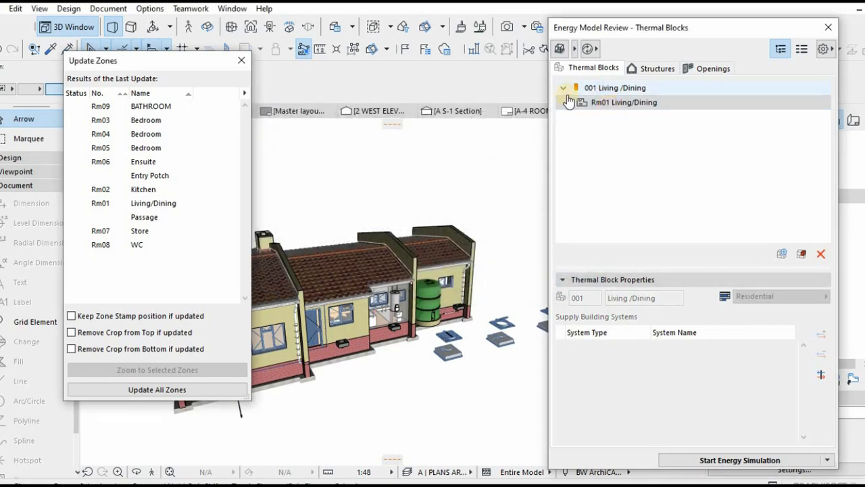
click(564, 89)
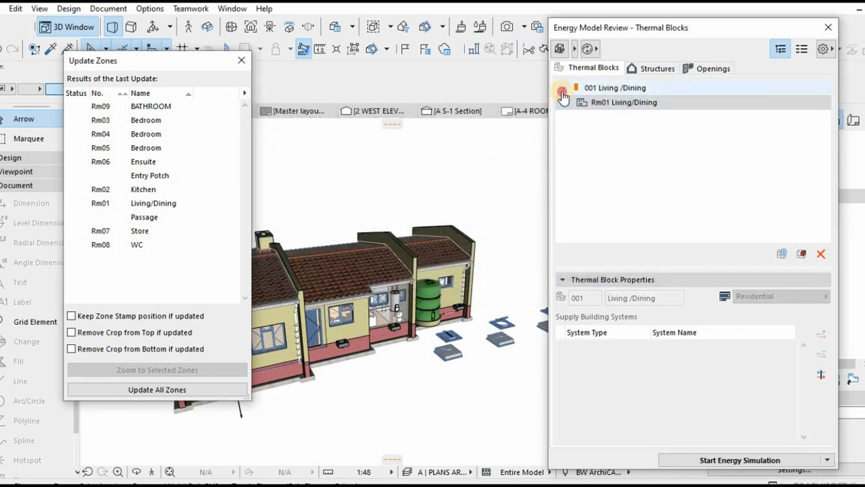
- Add a second thermal block named Kitchen and open its choice of operation profiles
click(782, 254)
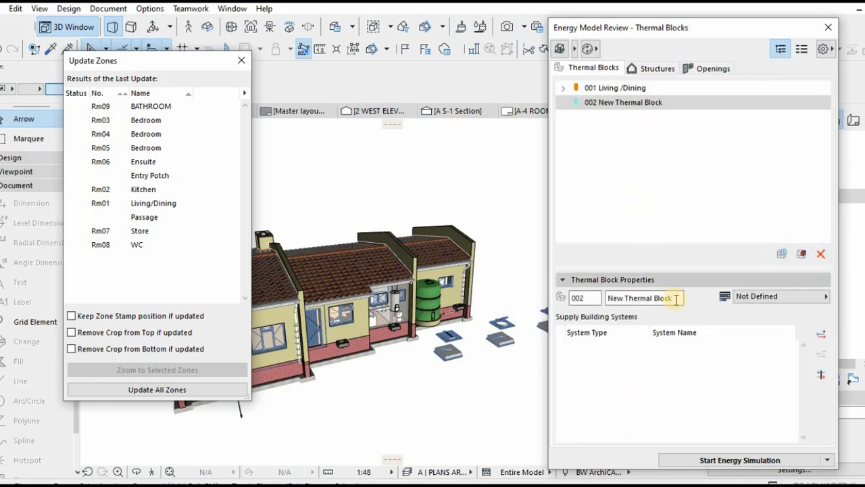
drag(676, 299, 575, 297)
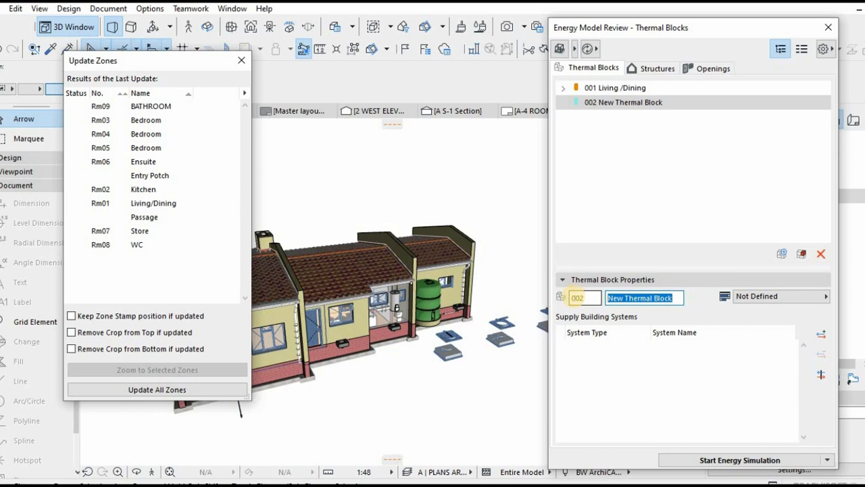
text(Kitchen)
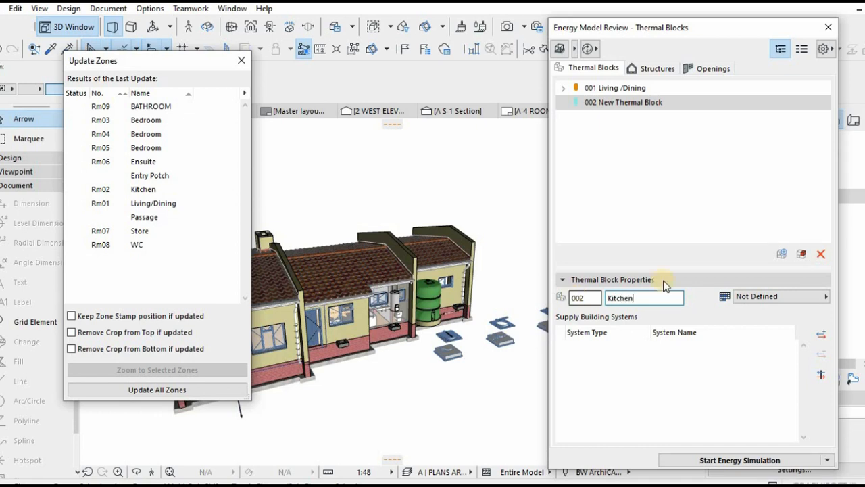
click(663, 215)
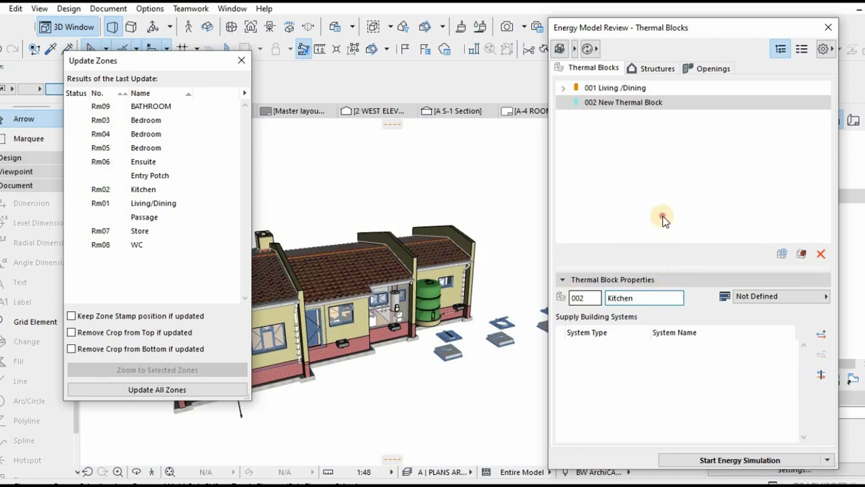
click(777, 293)
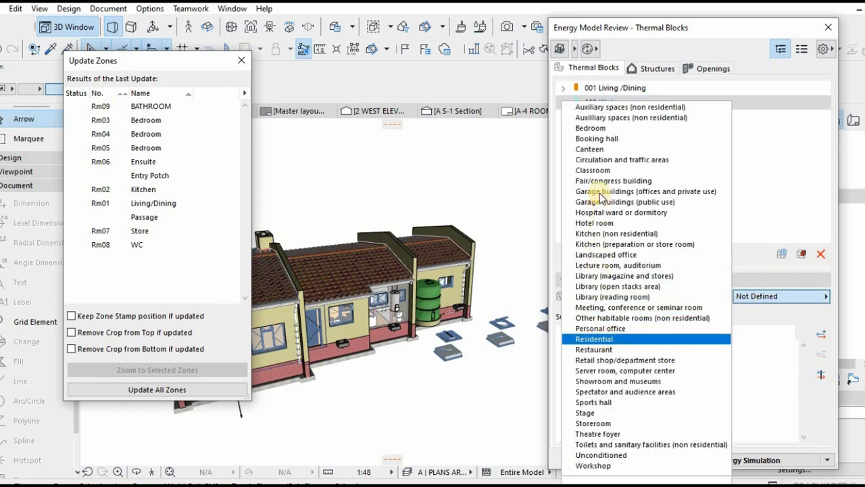
- Assign the Kitchen (preparation or store room) operation profile to the Kitchen thermal block and add zone Rm02 Kitchen to it
click(599, 246)
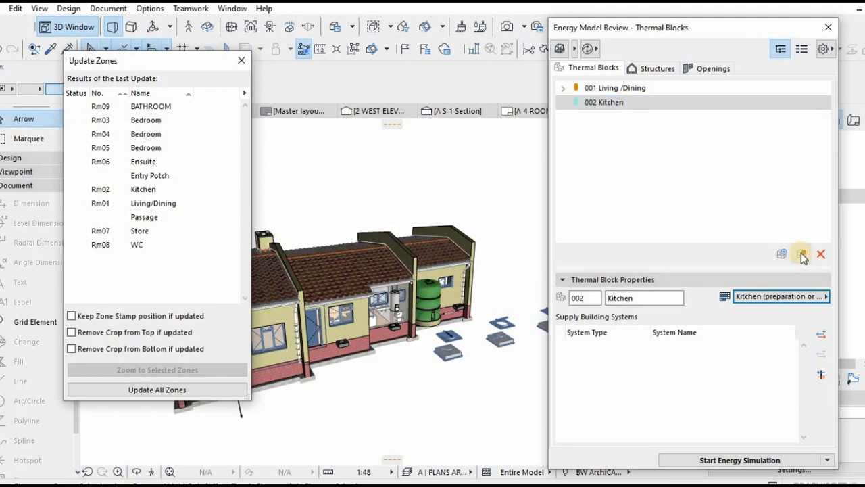
click(802, 254)
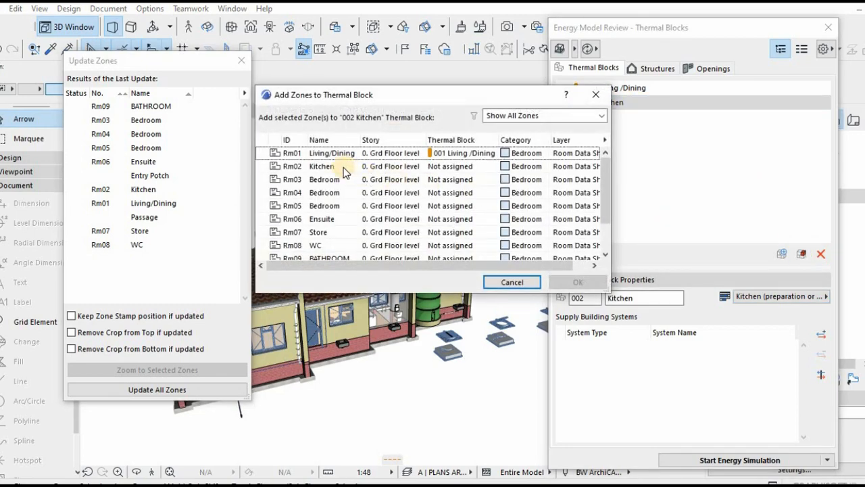
click(446, 166)
click(577, 282)
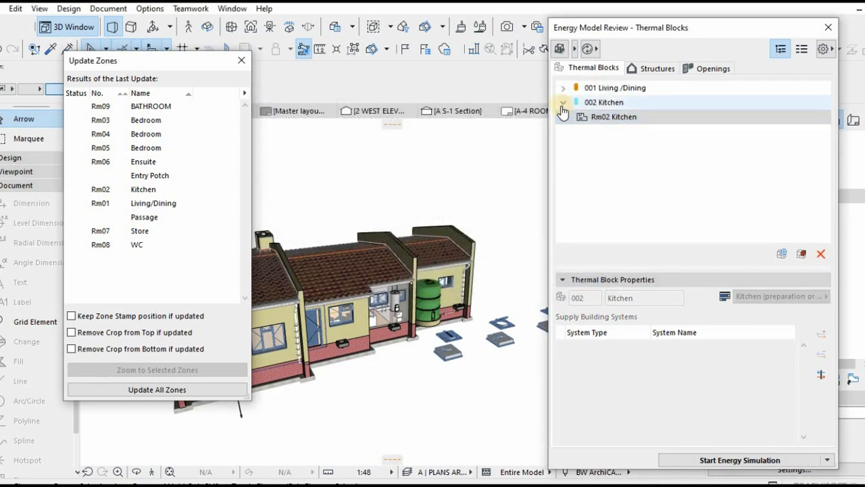
click(596, 106)
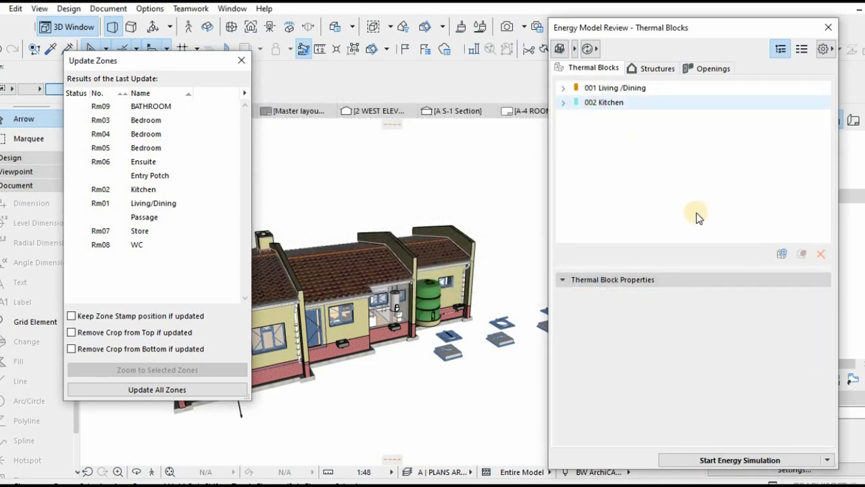
- Create a new thermal block and name it Bedroom 1
click(781, 254)
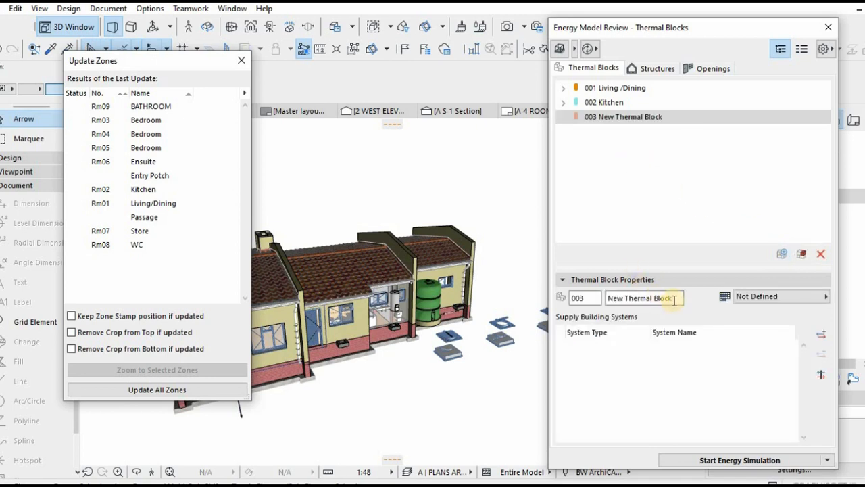
click(575, 279)
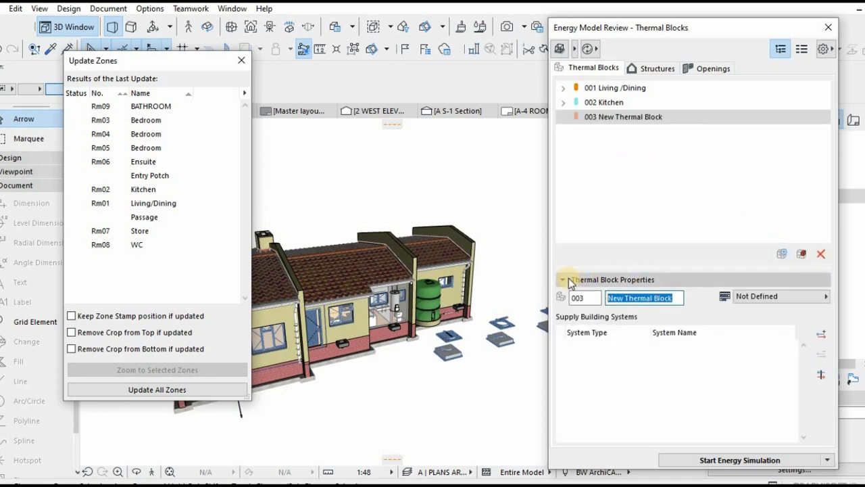
text(B)
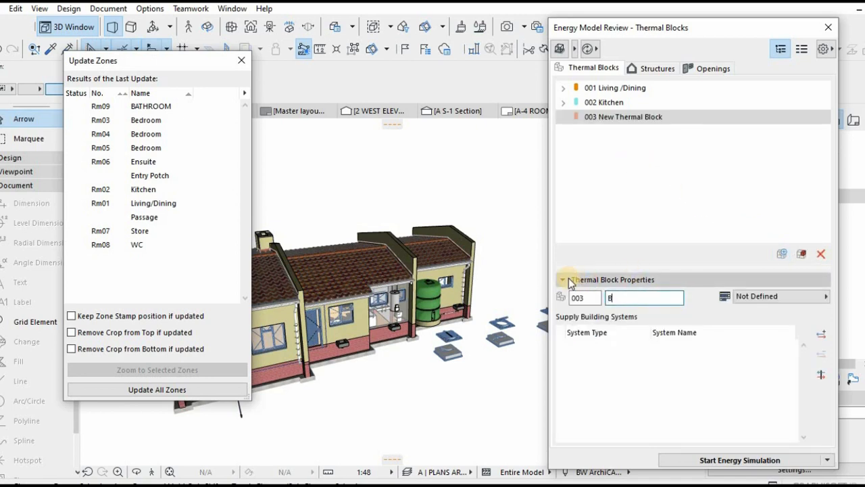
text(edoom 1)
key(BackSpace)
key(BackSpace)
key(BackSpace)
key(BackSpace)
key(BackSpace)
text(room 1)
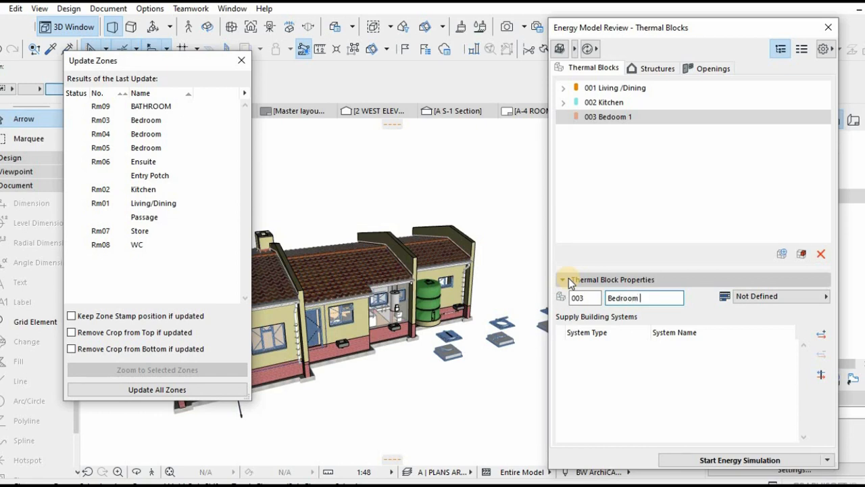
click(608, 211)
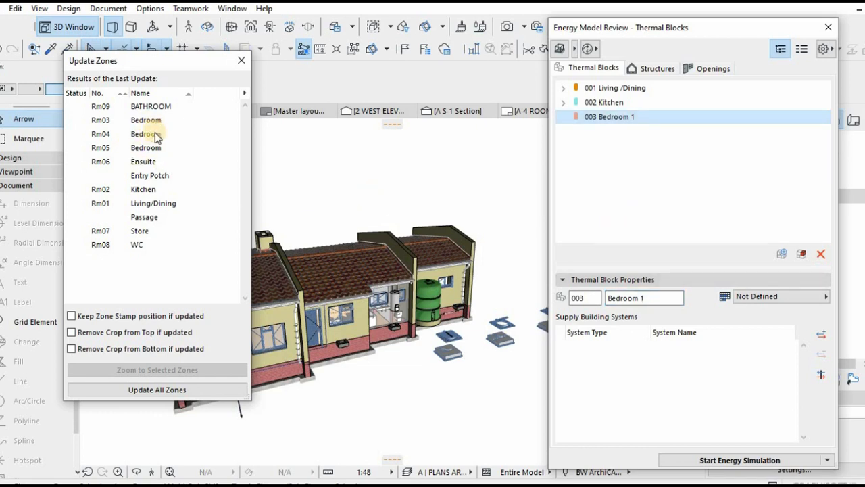
- Open the floor plan and rename zone Rm03 to Bedroom 1
click(313, 175)
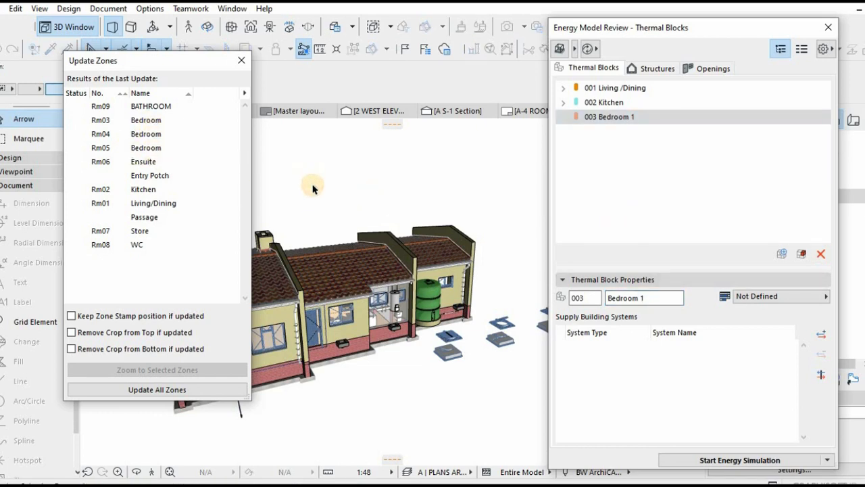
key(F2)
scroll(442, 338, down, 3)
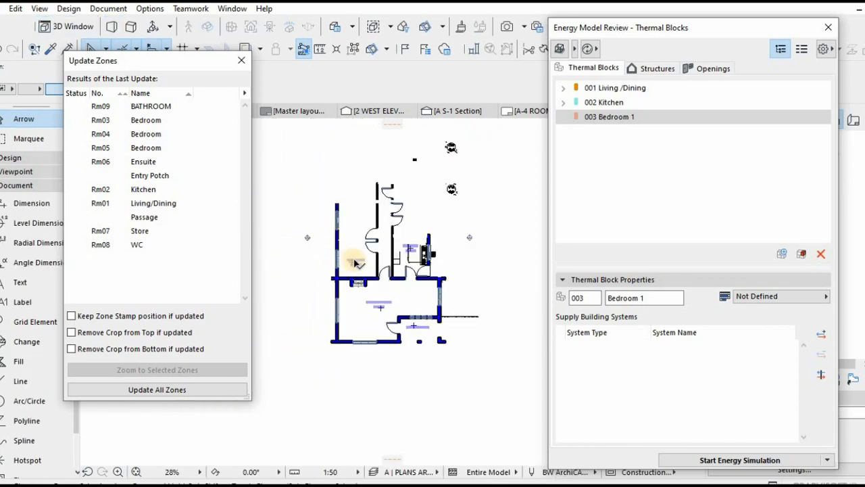
scroll(340, 260, up, 5)
click(393, 270)
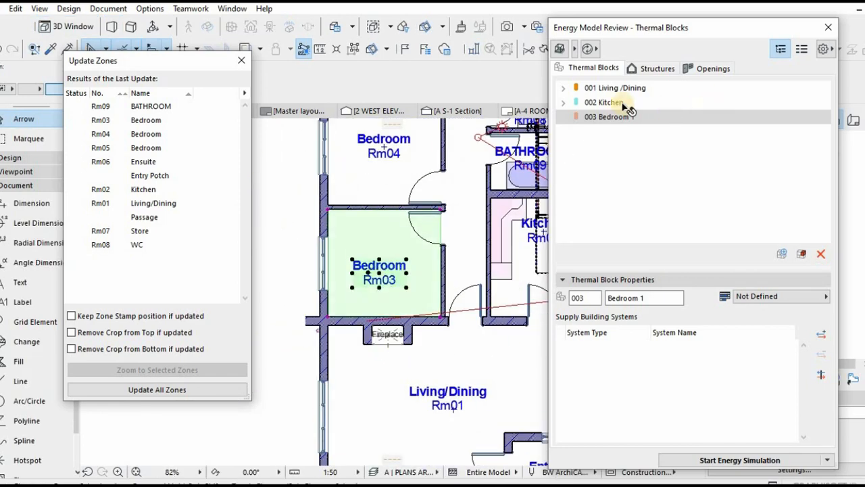
click(424, 79)
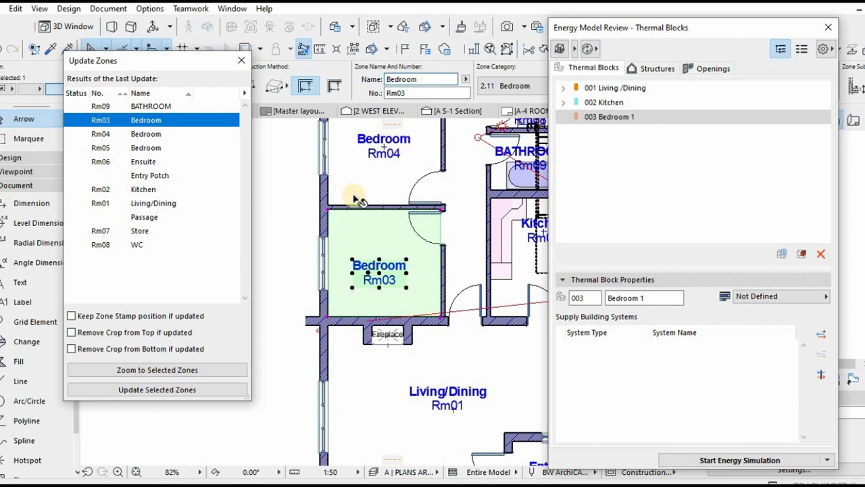
text(1)
- Rename the adjoining bedroom zone Rm04 to Bedroom 2
click(396, 155)
click(395, 153)
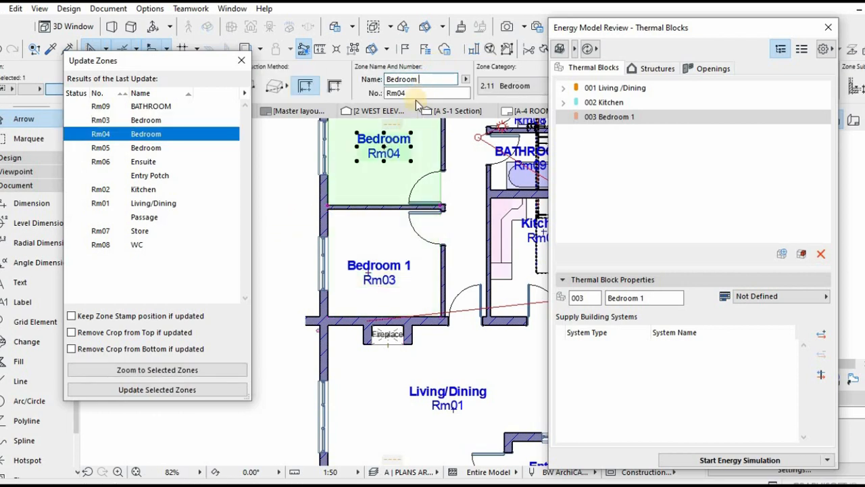
click(320, 286)
- Rename the bedroom zone Rm05 beside the ensuite to Master Bedroom
scroll(321, 287, down, 4)
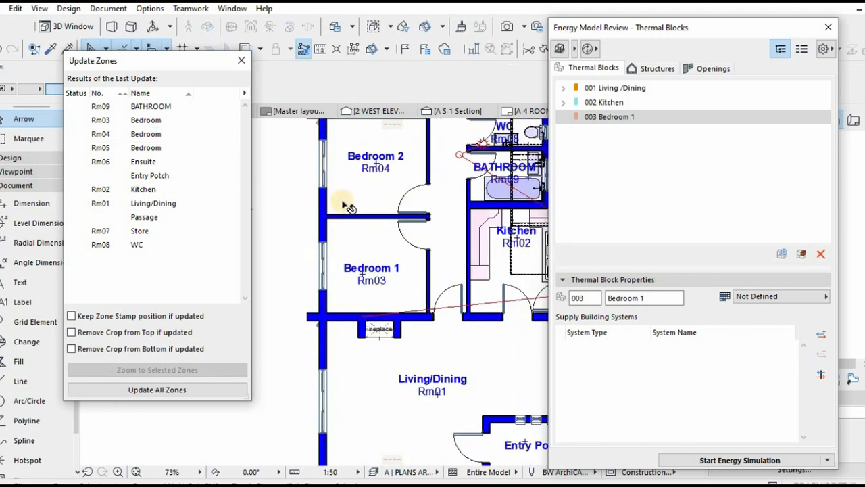
scroll(366, 203, up, 1)
scroll(365, 203, up, 2)
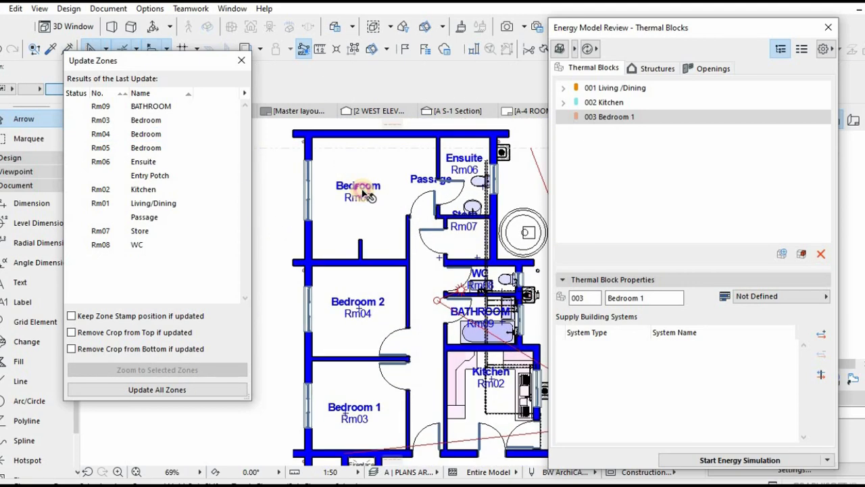
click(357, 189)
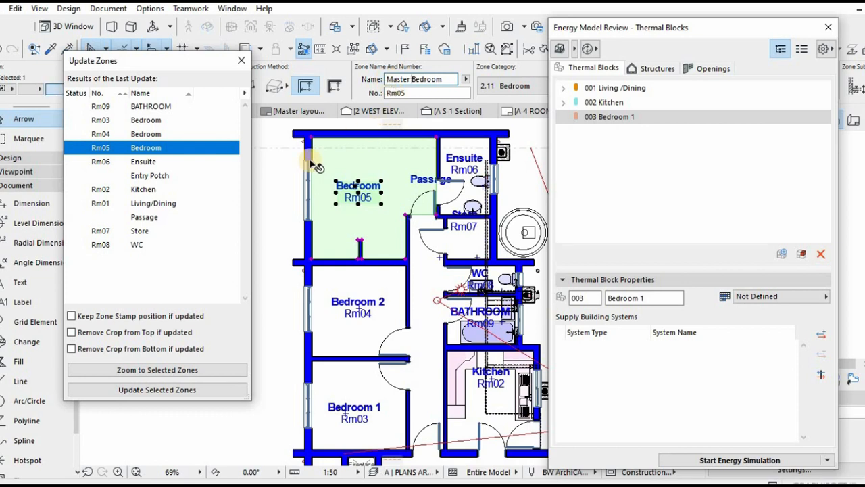
click(278, 169)
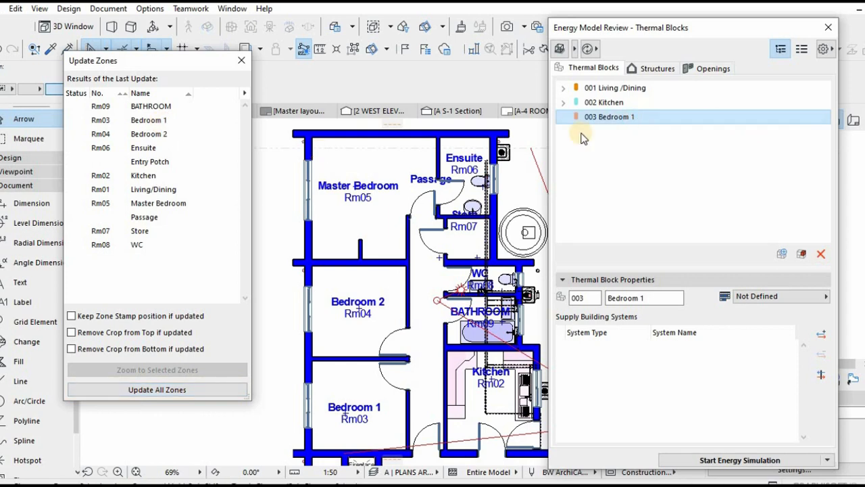
- Return to the 3D window and inspect the model with the thermal block display switched on and off again
key(F3)
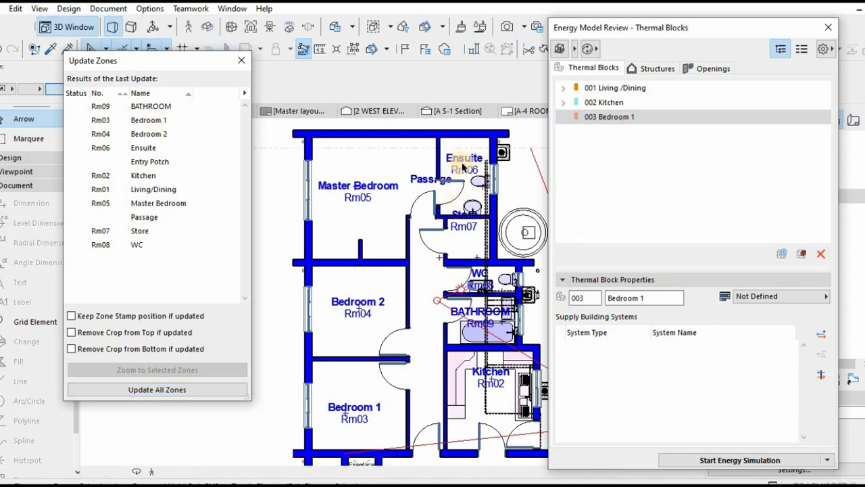
scroll(457, 309, down, 5)
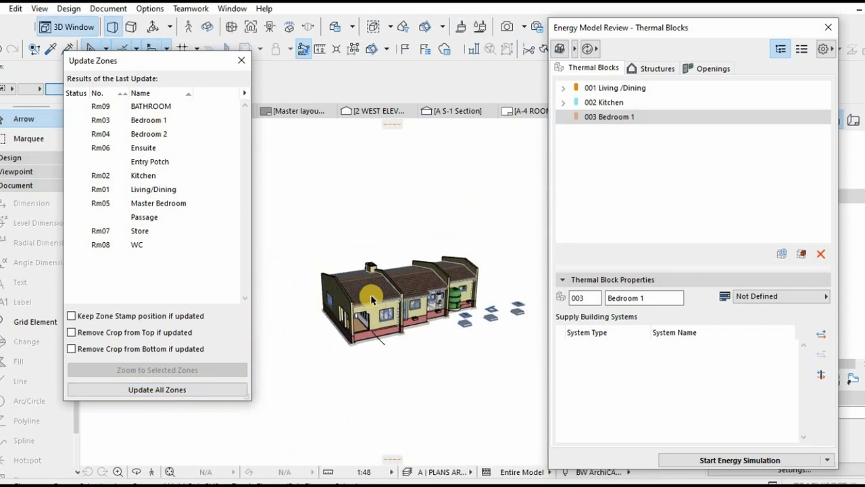
scroll(373, 298, up, 5)
scroll(464, 272, up, 1)
click(589, 116)
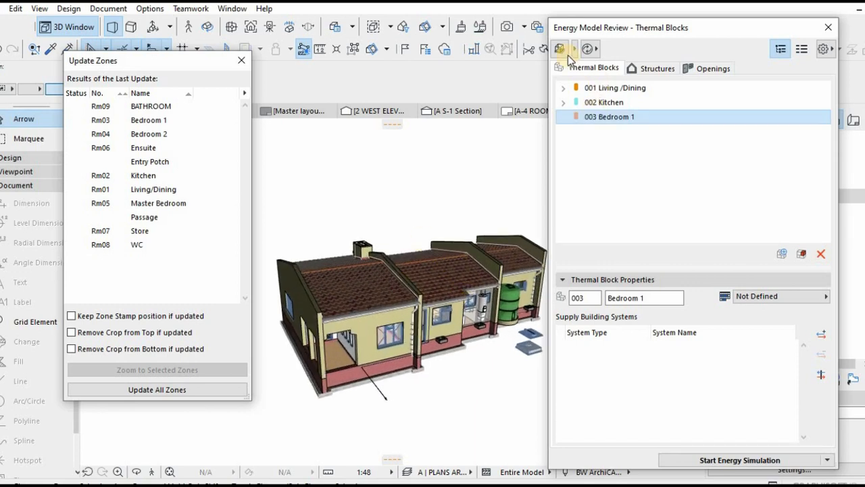
click(562, 49)
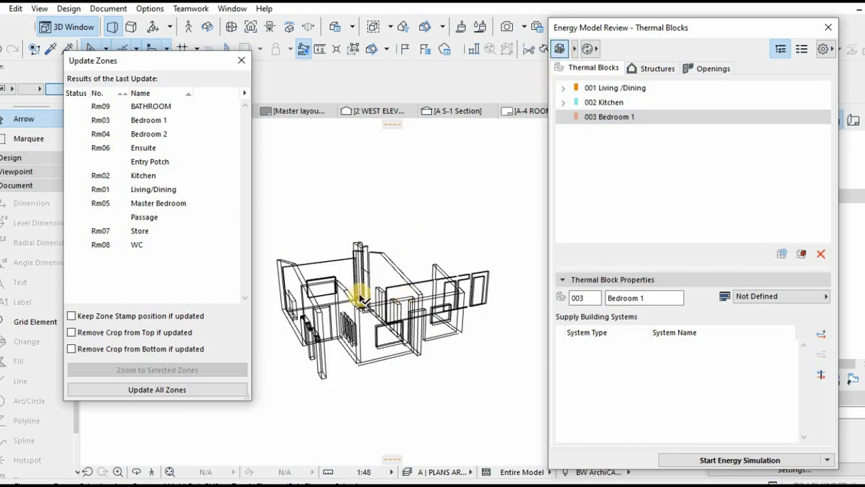
shift+middle_drag(417, 305, 433, 331)
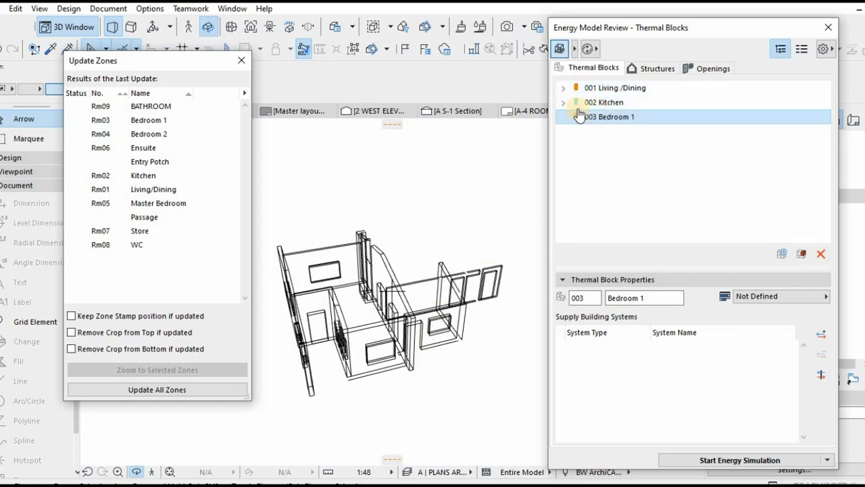
click(560, 49)
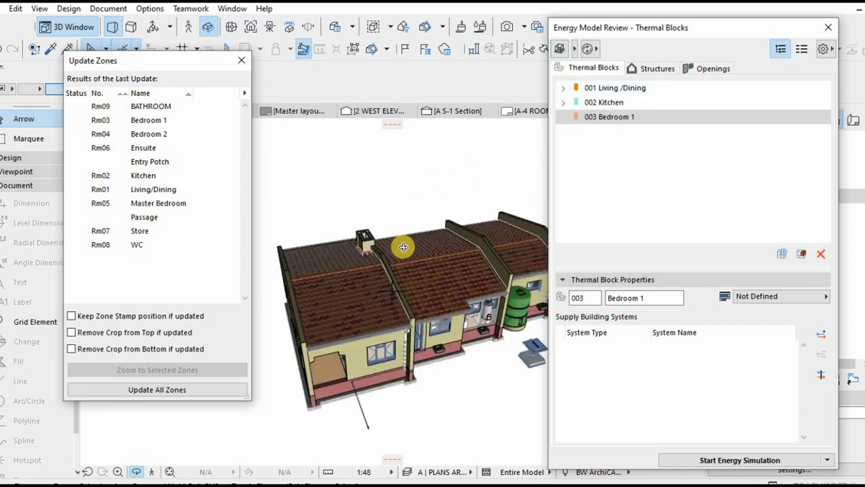
shift+middle_drag(394, 263, 433, 193)
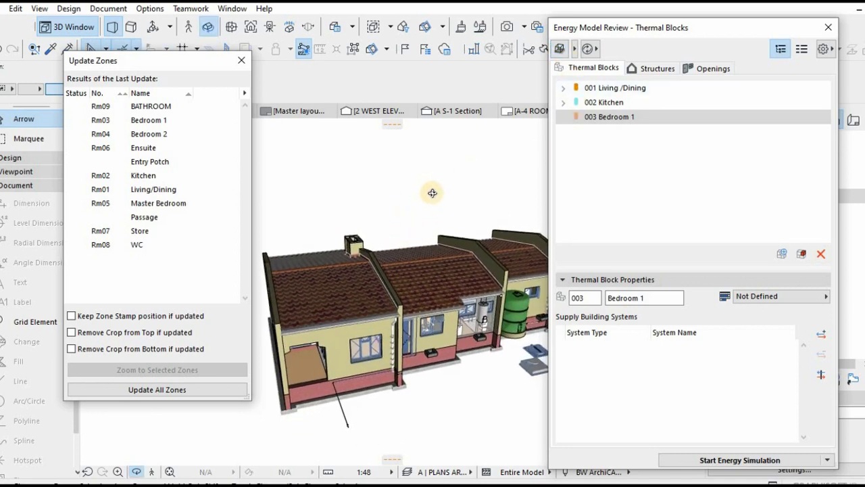
- Assign the Bedroom operation profile to the Bedroom 1 thermal block and add zone Rm03 Bedroom 1 to it
click(599, 119)
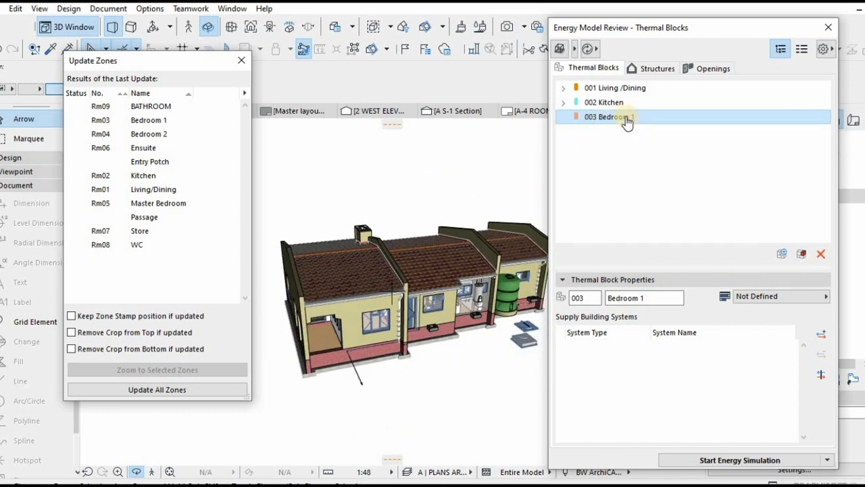
click(775, 296)
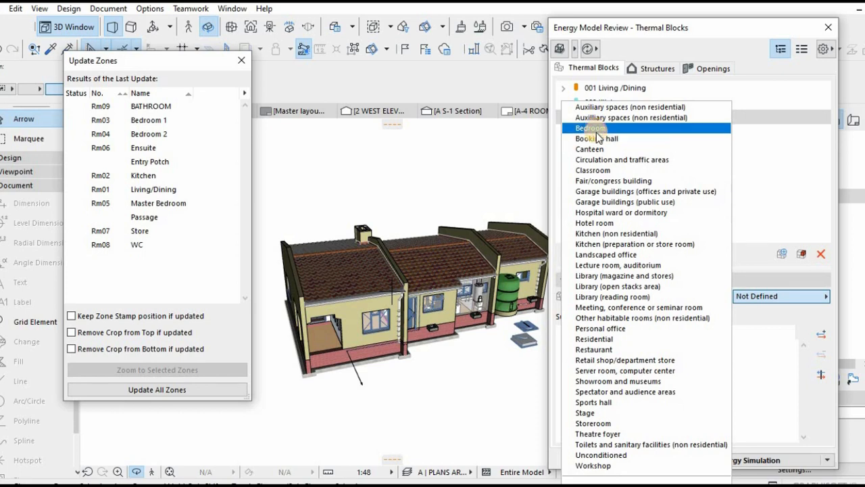
click(597, 129)
click(802, 254)
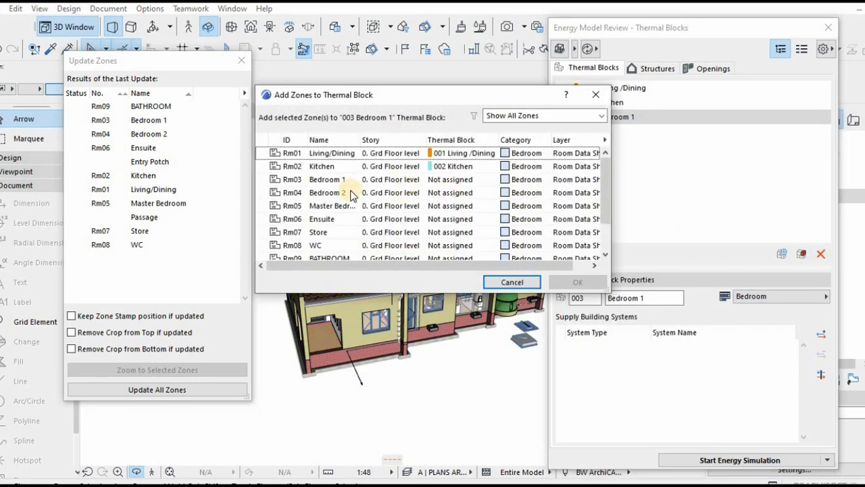
click(298, 180)
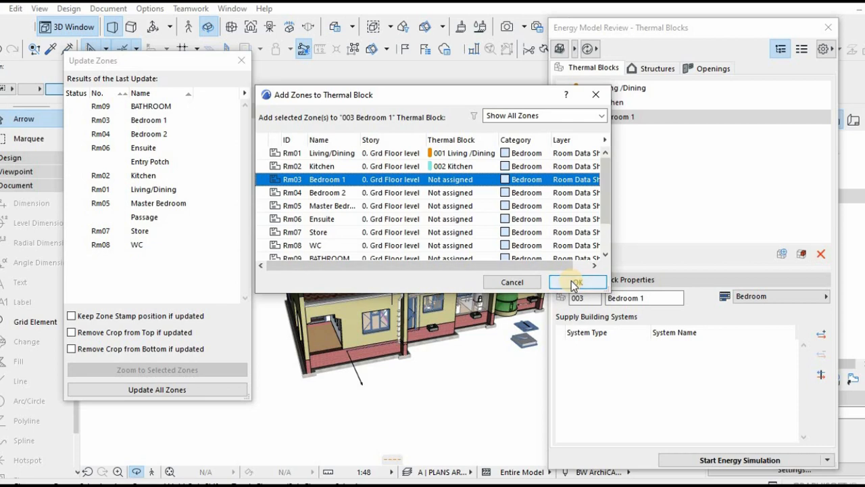
click(573, 282)
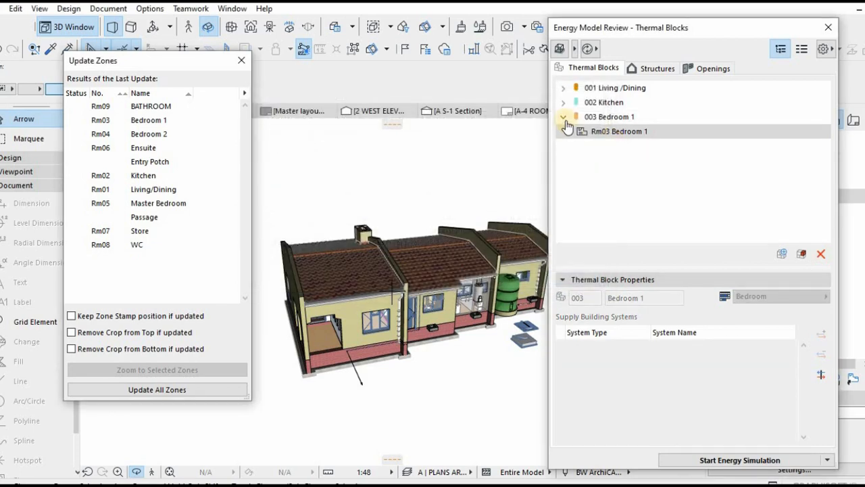
- Create a new thermal block named Bedroom 2 and assign it the Bedroom operation profile
click(781, 253)
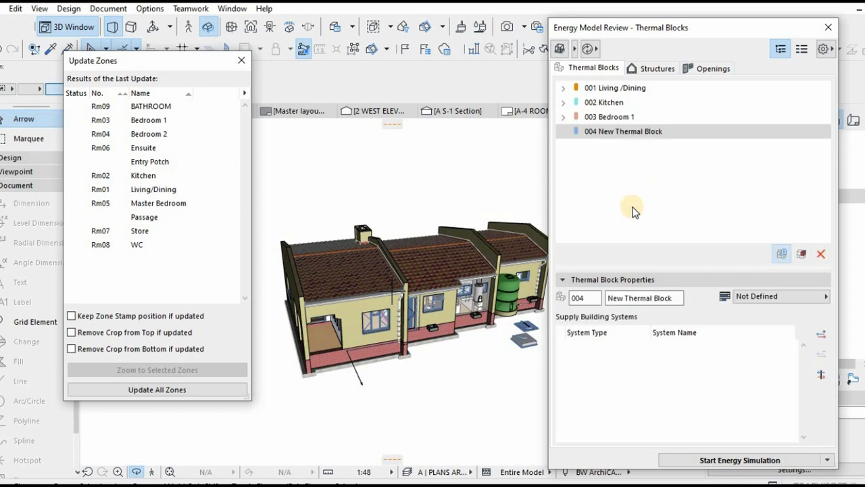
triple_click(676, 297)
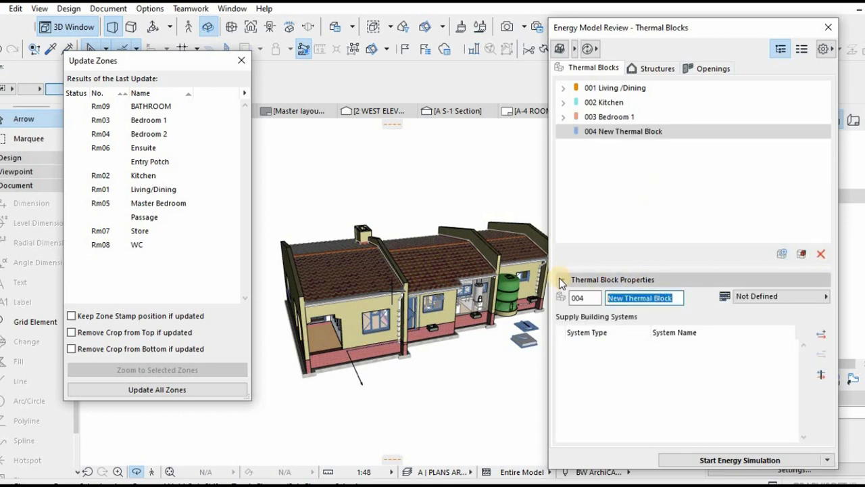
text(Bedroom 2)
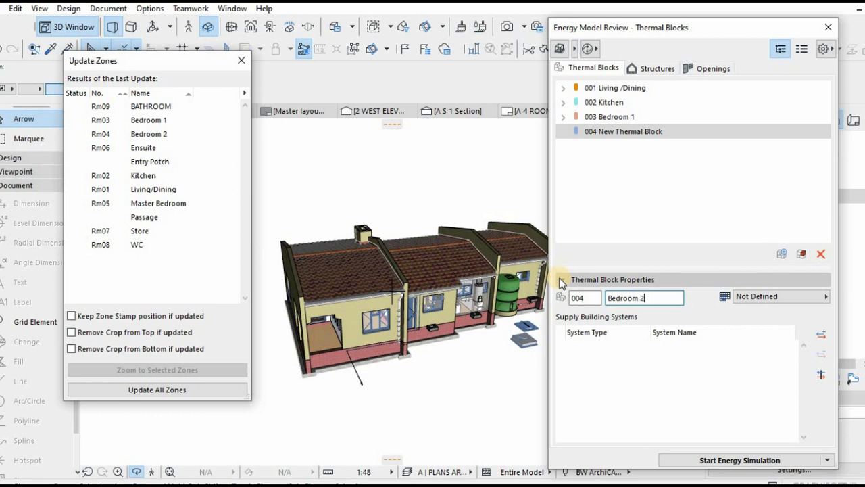
click(655, 205)
click(758, 296)
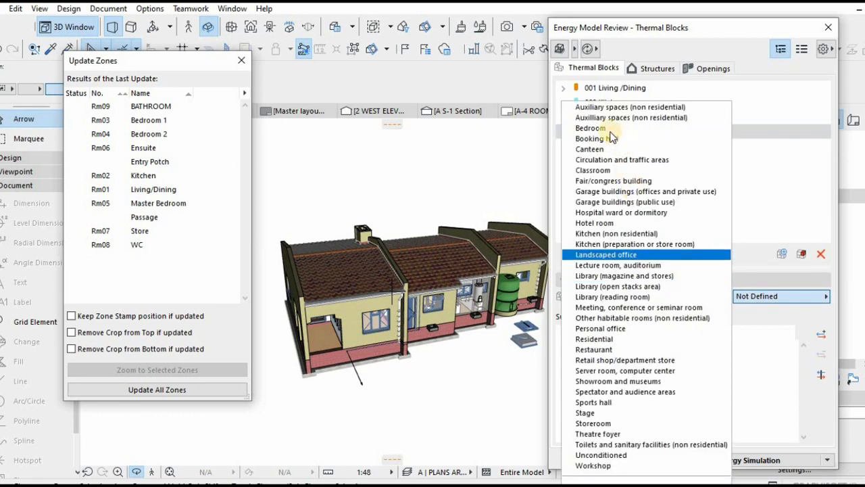
click(595, 129)
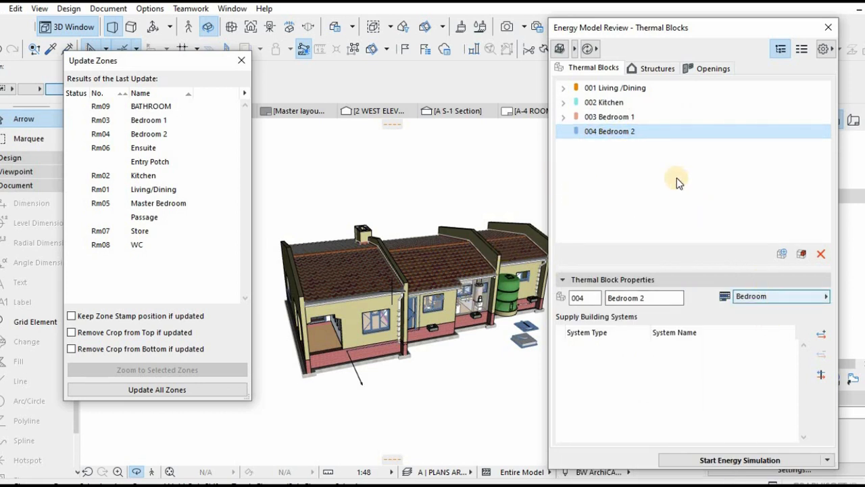
- Add zone Rm04 Bedroom 2 to the Bedroom 2 thermal block and collapse the block's entry
click(802, 255)
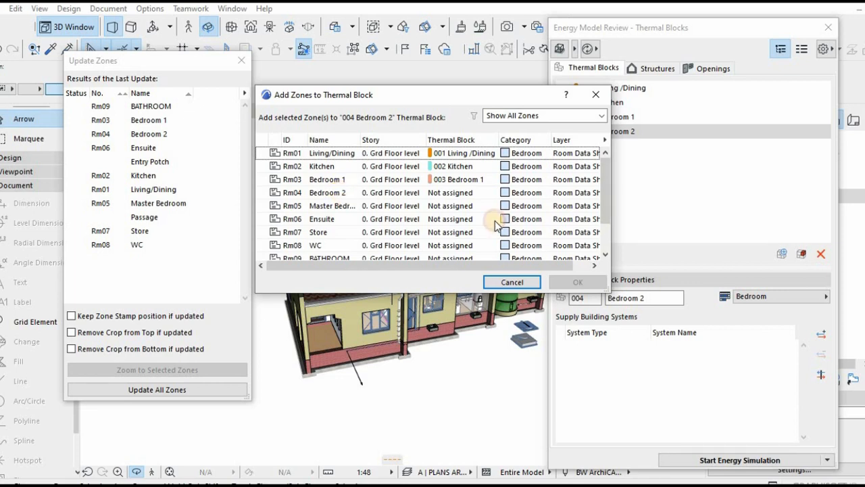
click(340, 193)
click(578, 282)
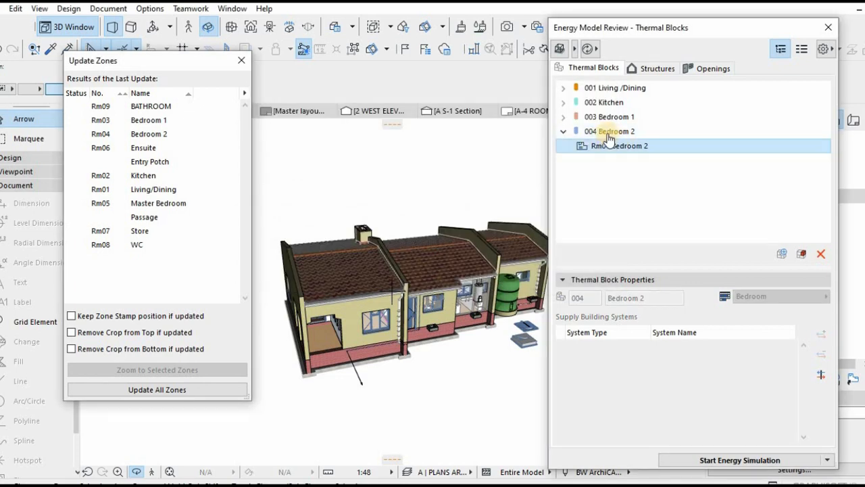
click(562, 132)
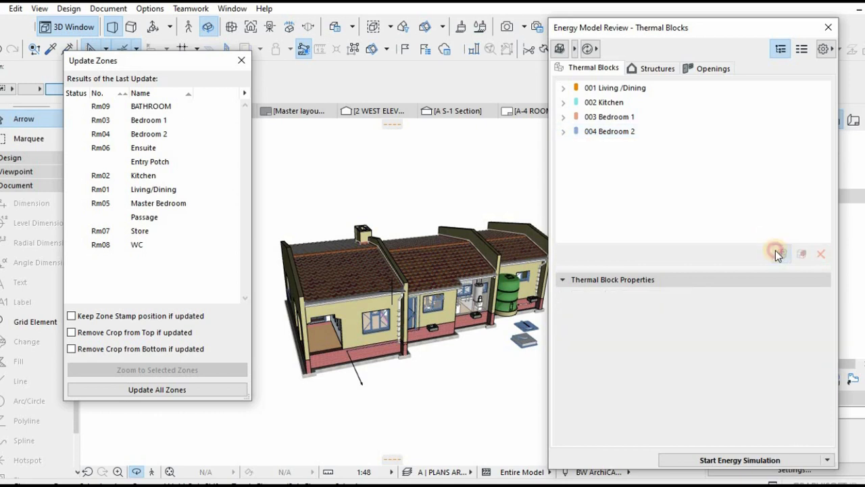
- Create a new thermal block named Masterbedroom and assign it the Bedroom operation profile
click(782, 253)
drag(678, 297, 556, 298)
text(Masterbedroom)
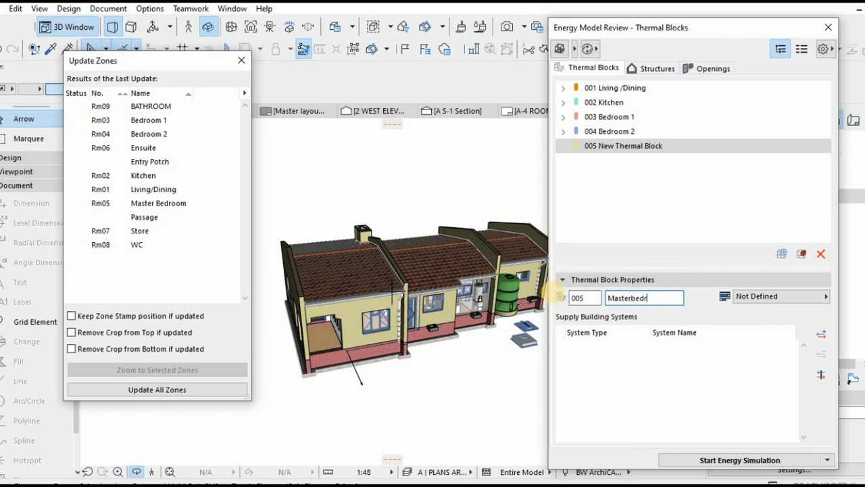
click(760, 295)
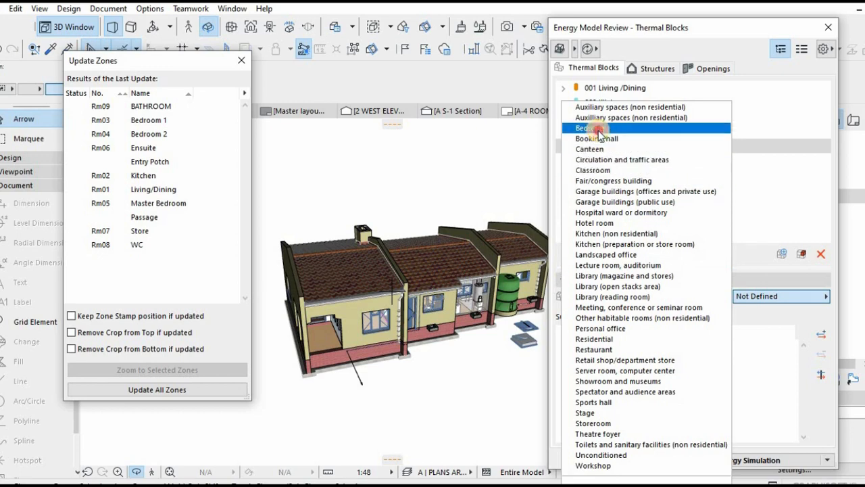
click(595, 129)
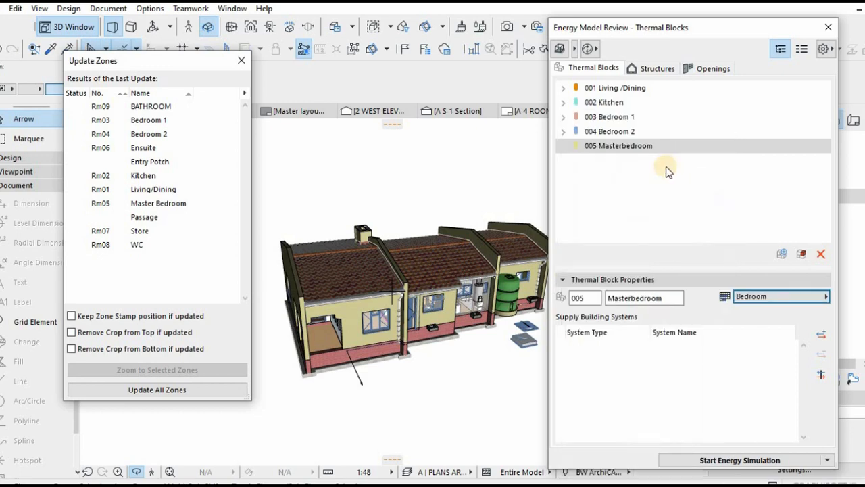
- Add zone Rm05 Master Bedroom to the Masterbedroom thermal block and collapse its entry
click(803, 254)
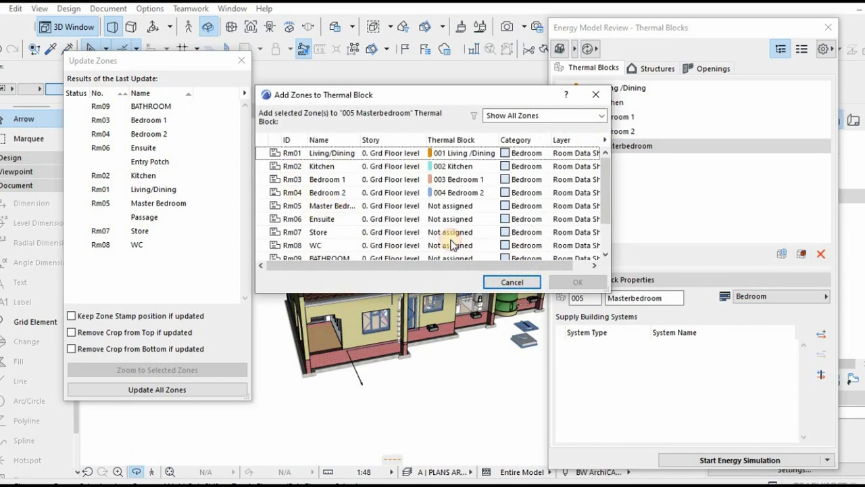
click(446, 206)
click(577, 281)
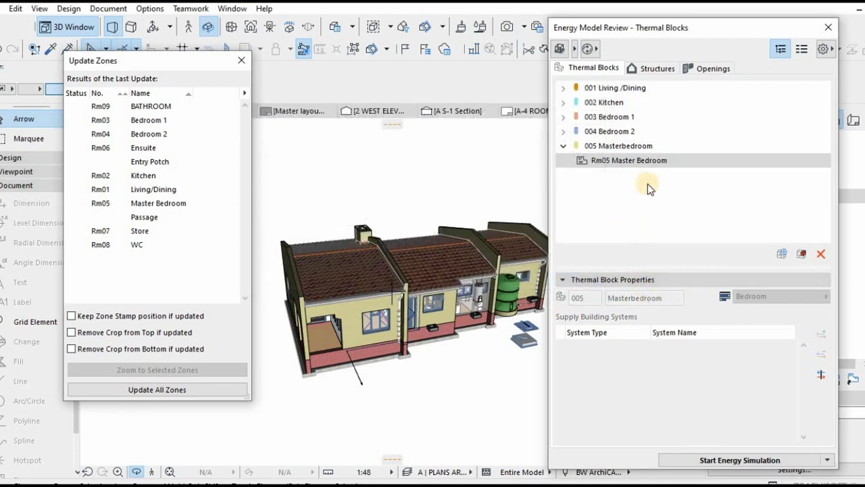
click(563, 146)
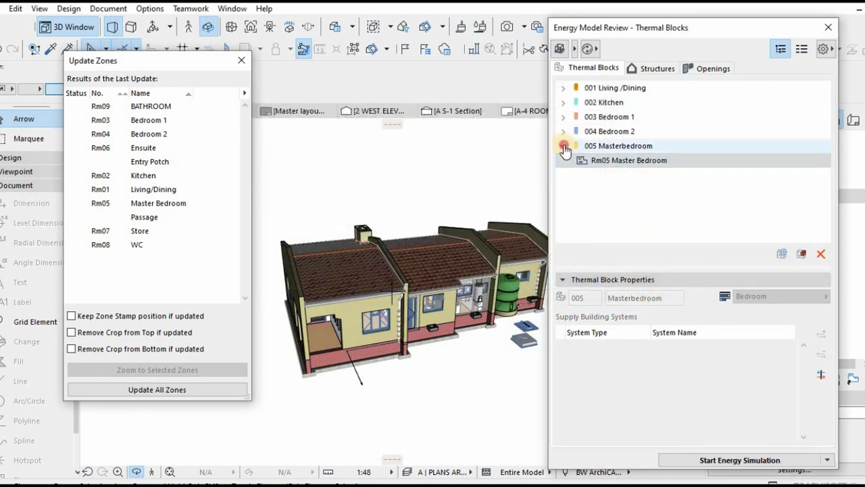
- Create a new thermal block named Ensuite and assign it the Residential operation profile
click(782, 253)
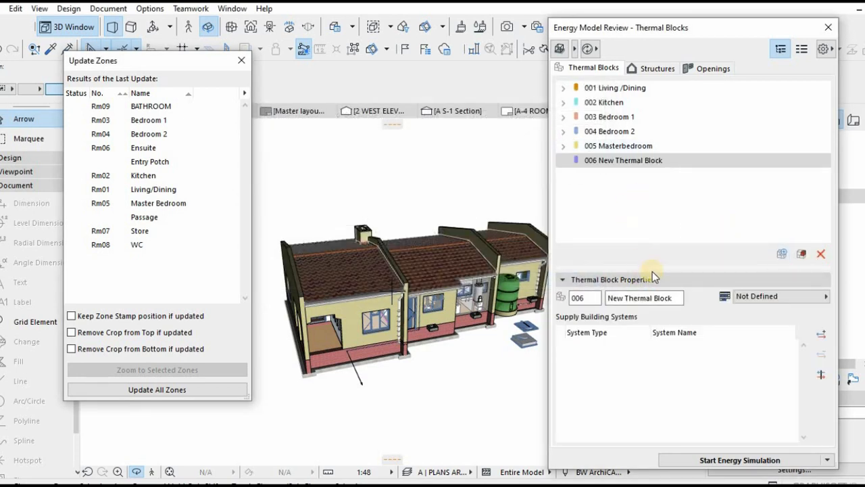
drag(676, 297, 607, 298)
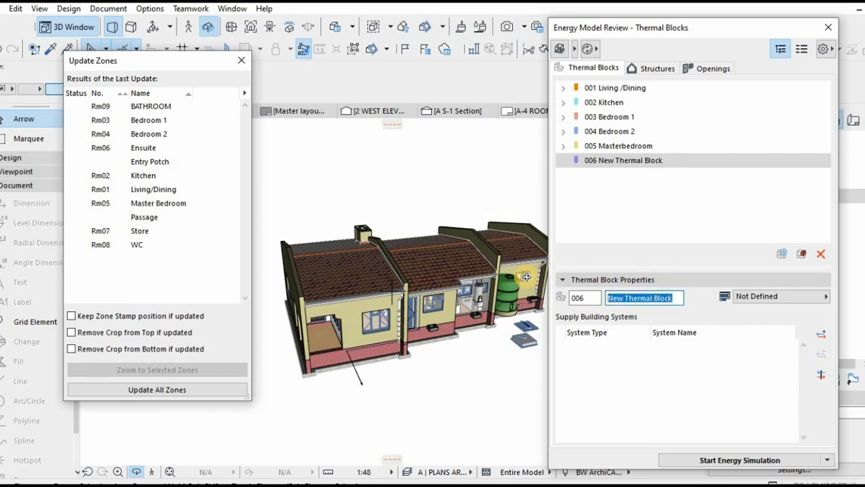
text(Ensuite)
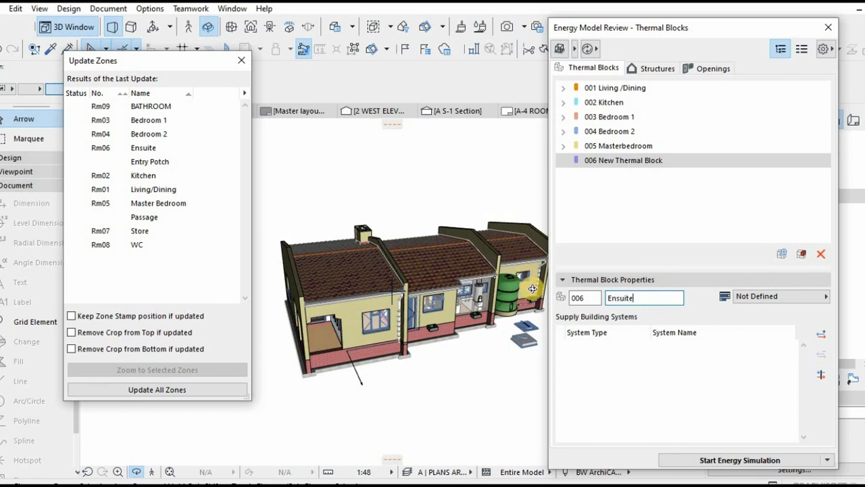
click(660, 221)
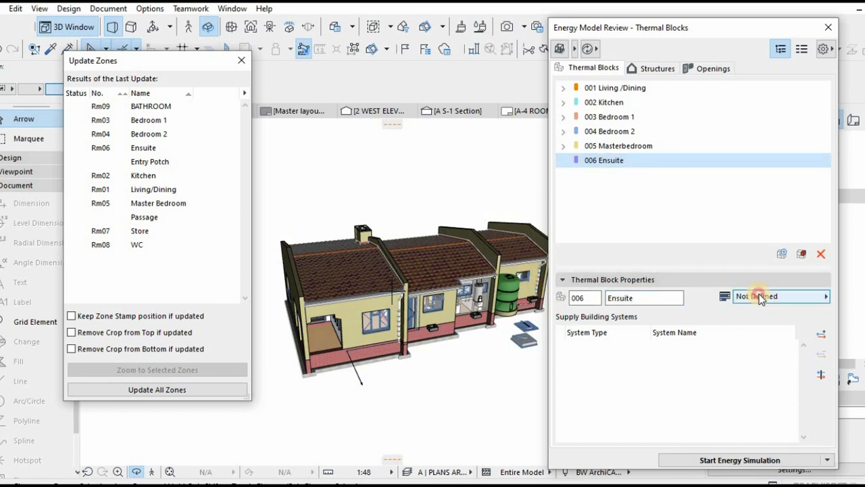
click(751, 296)
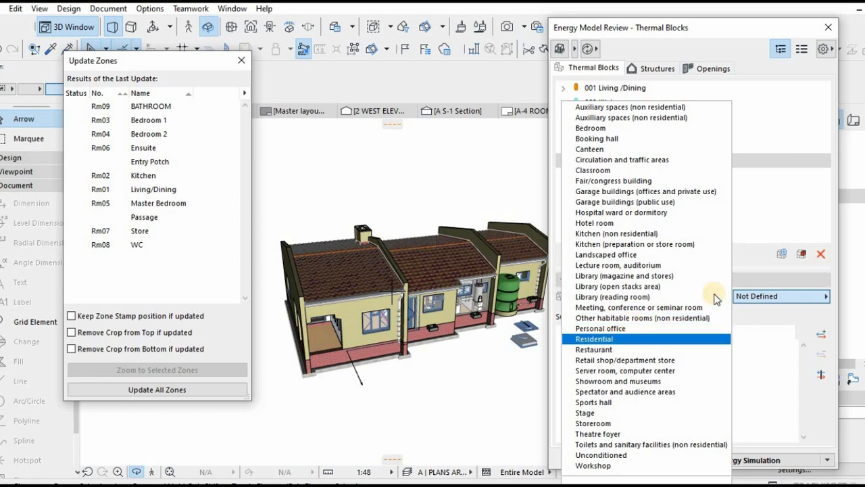
click(612, 340)
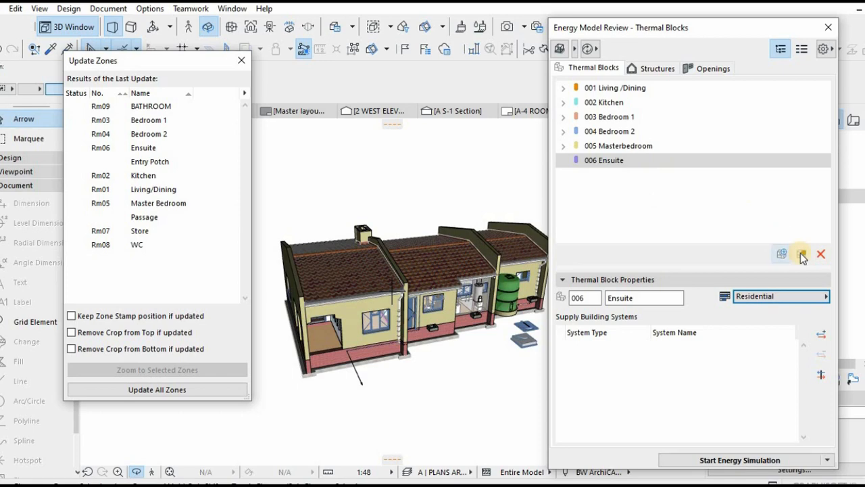
- Add zone Rm06 Ensuite to the Ensuite thermal block and collapse its entry
click(782, 254)
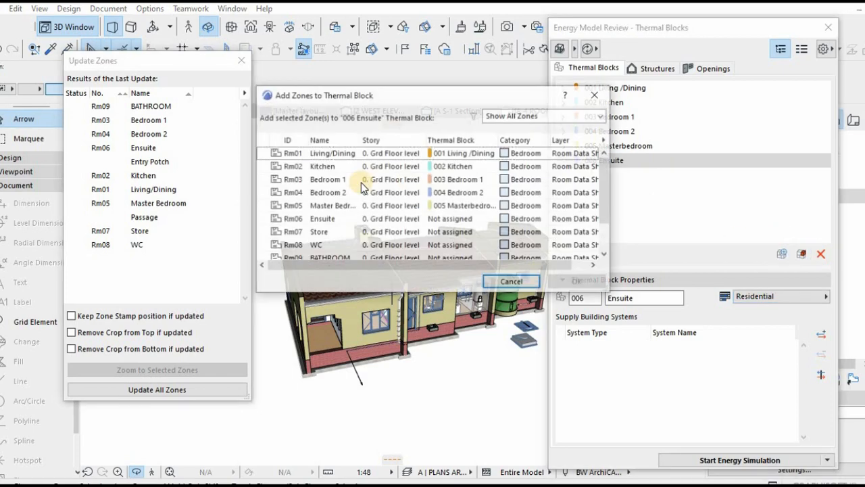
click(352, 219)
click(576, 282)
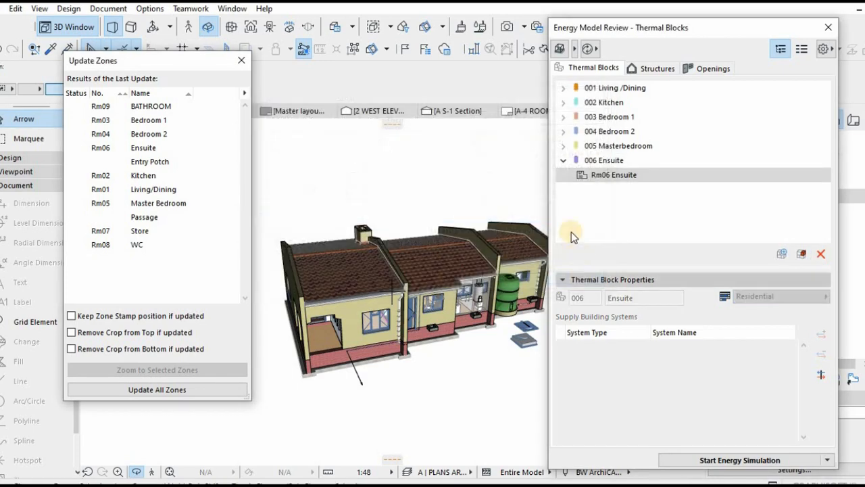
click(563, 160)
- Create a new thermal block named Store and assign it the Kitchen (preparation or store room) operation profile
click(782, 253)
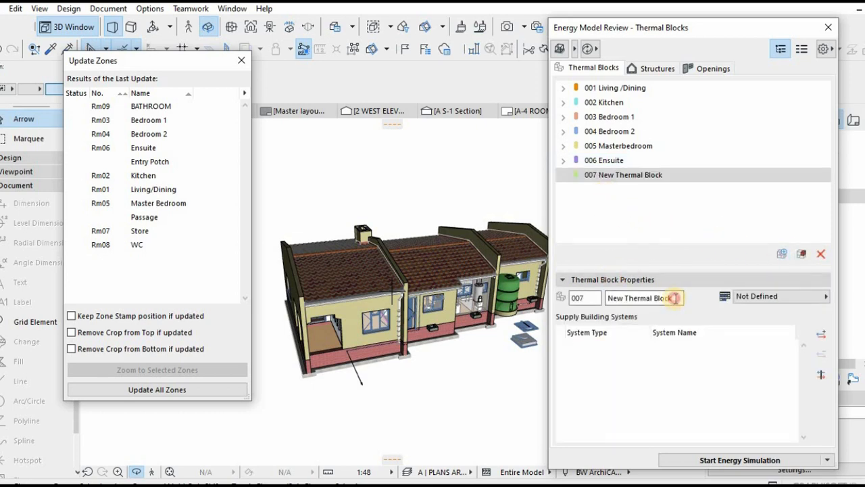
drag(676, 298, 568, 298)
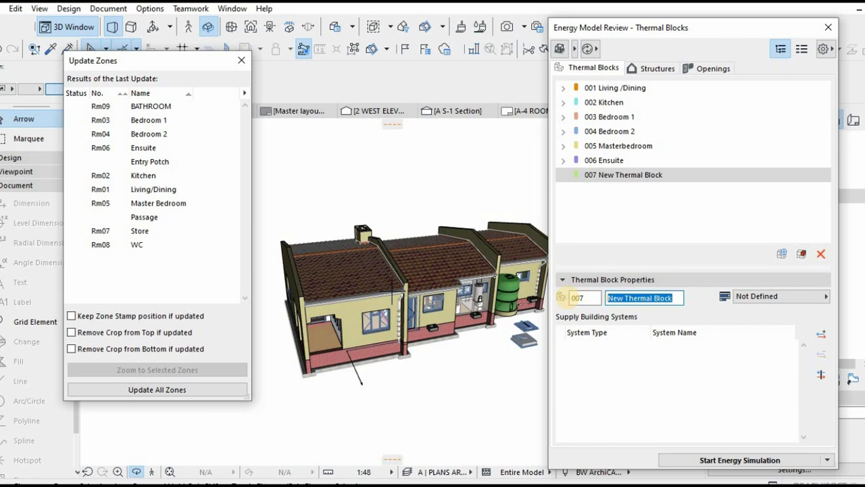
text(Store)
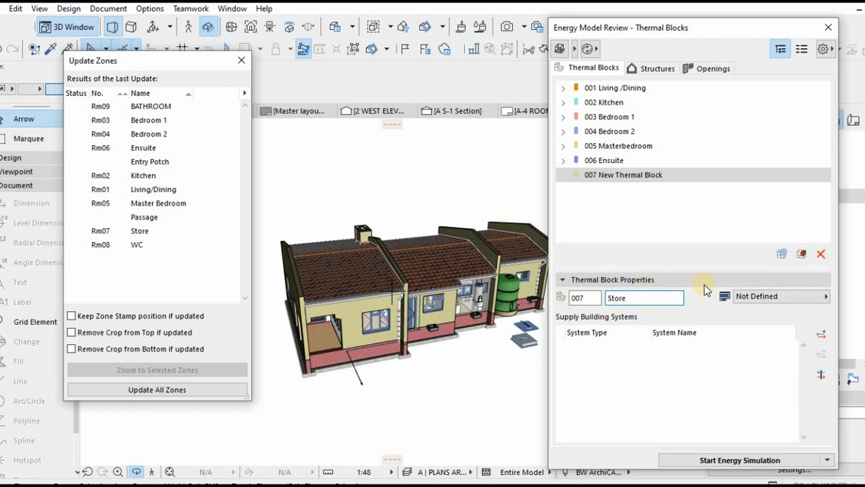
click(771, 297)
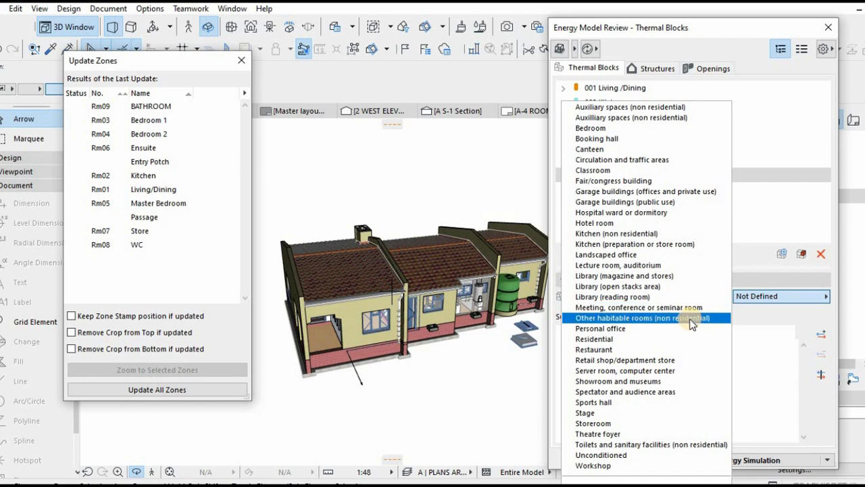
click(667, 245)
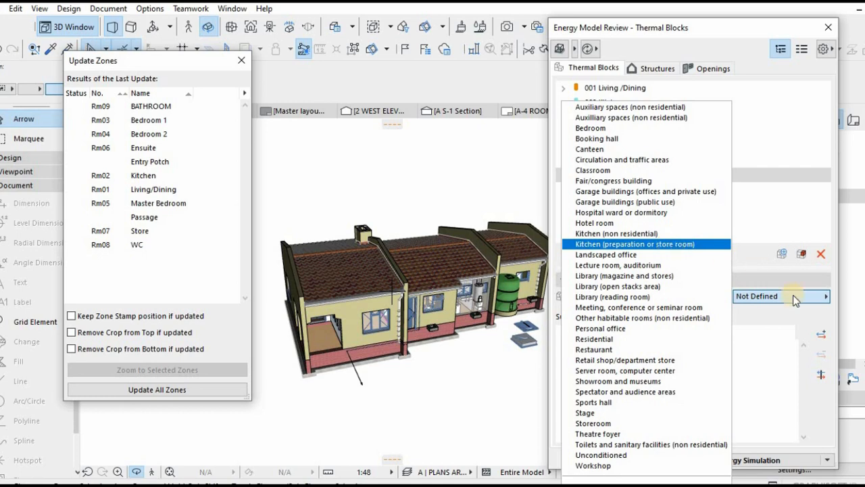
- Add zone Rm07 Store to the Store thermal block
click(782, 255)
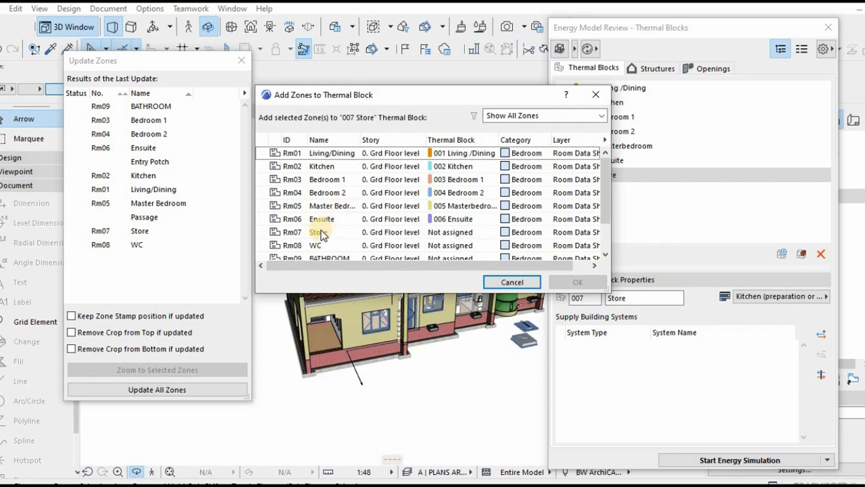
click(521, 234)
click(587, 283)
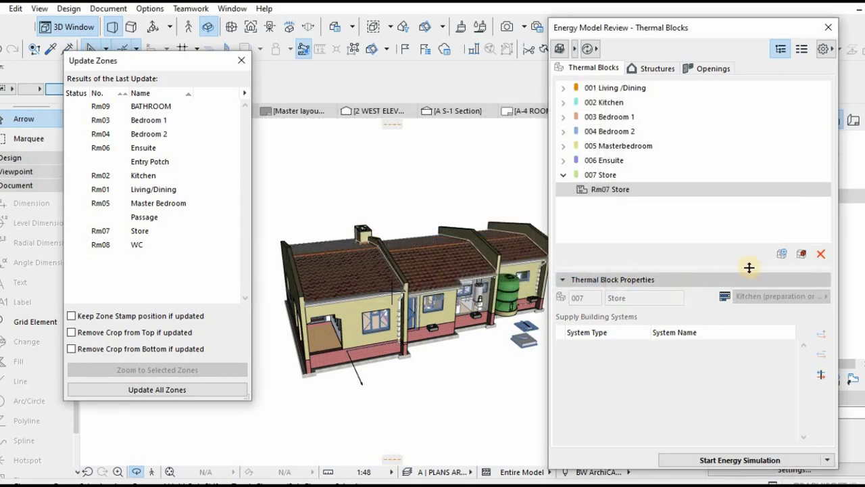
- Create a new thermal block named WC and assign it the Residential operation profile
click(781, 254)
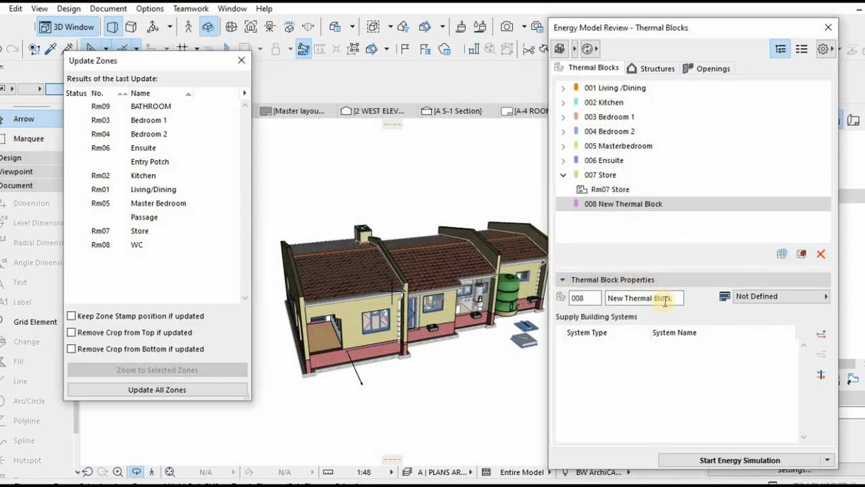
drag(674, 297, 487, 271)
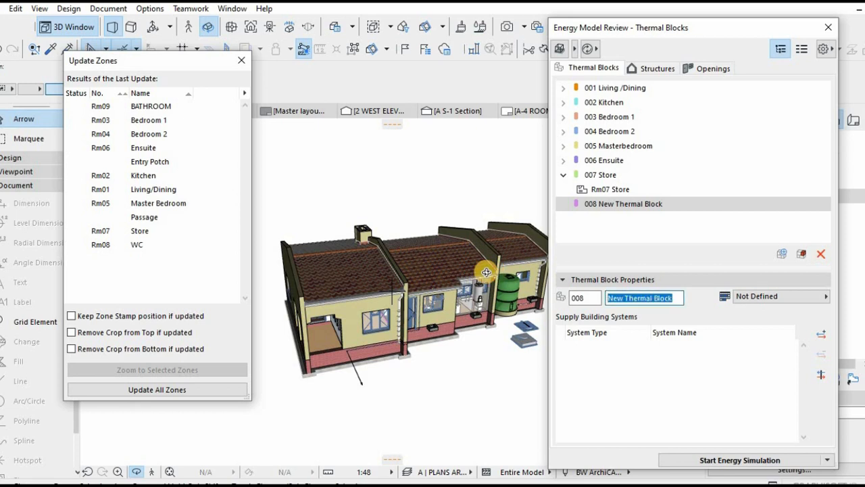
text(WC)
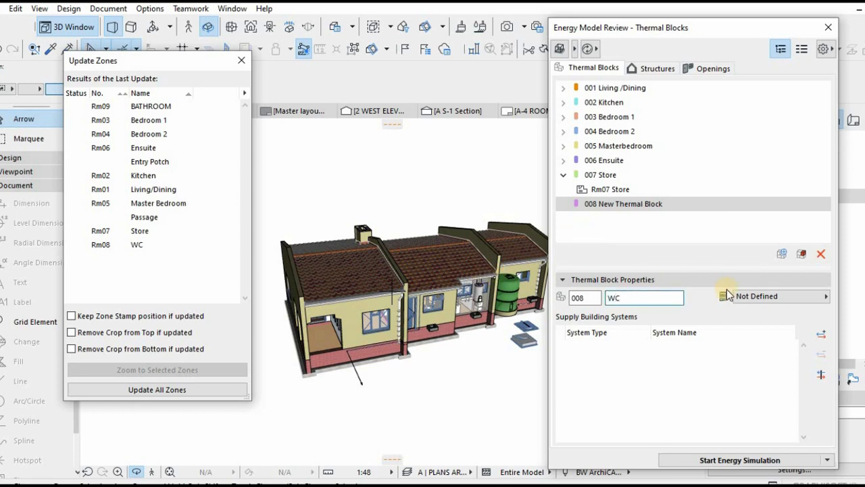
click(771, 296)
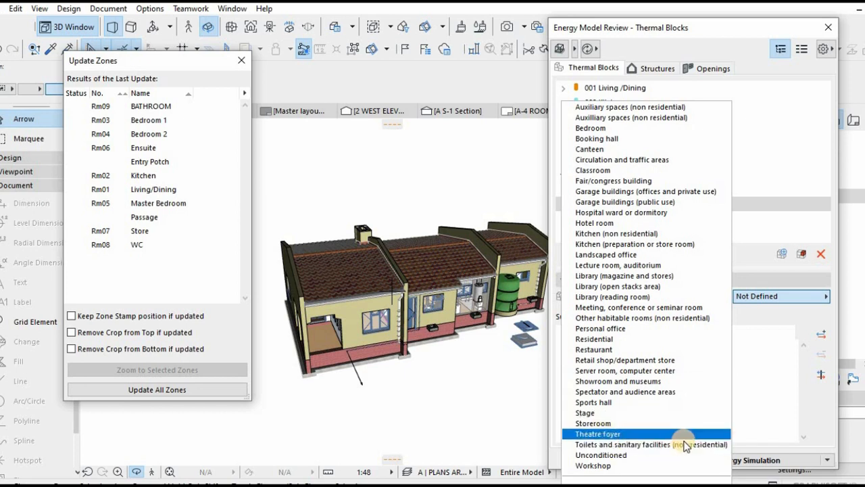
click(592, 338)
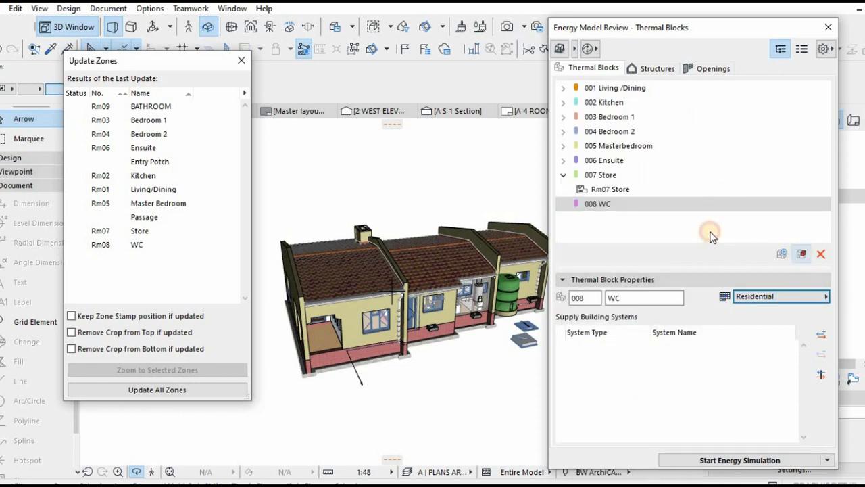
- Add zone Rm08 WC to the WC thermal block and collapse the WC and Store entries
click(801, 254)
click(405, 245)
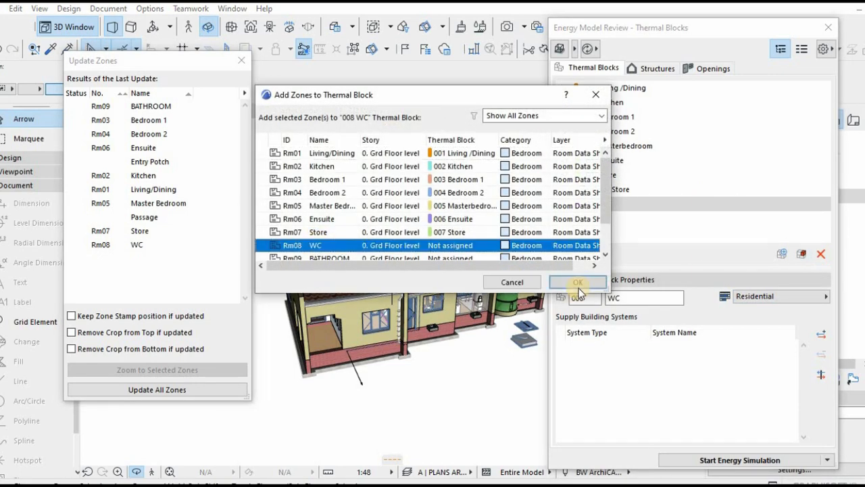
click(577, 282)
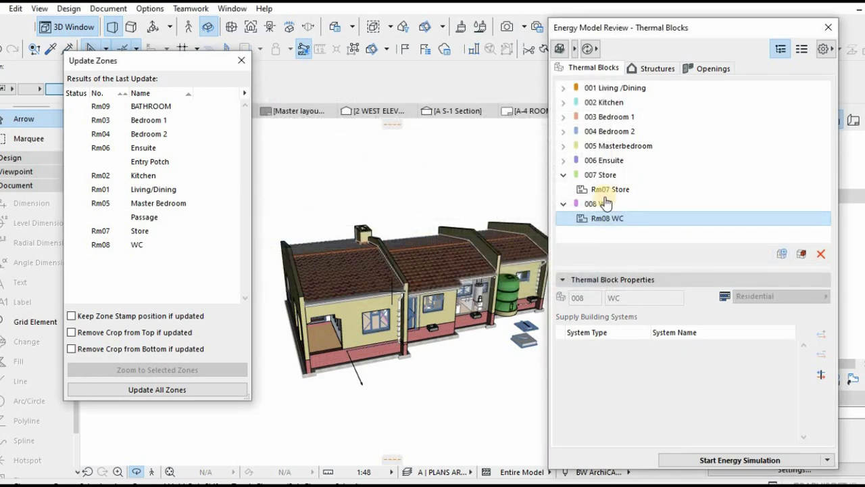
click(563, 203)
click(563, 175)
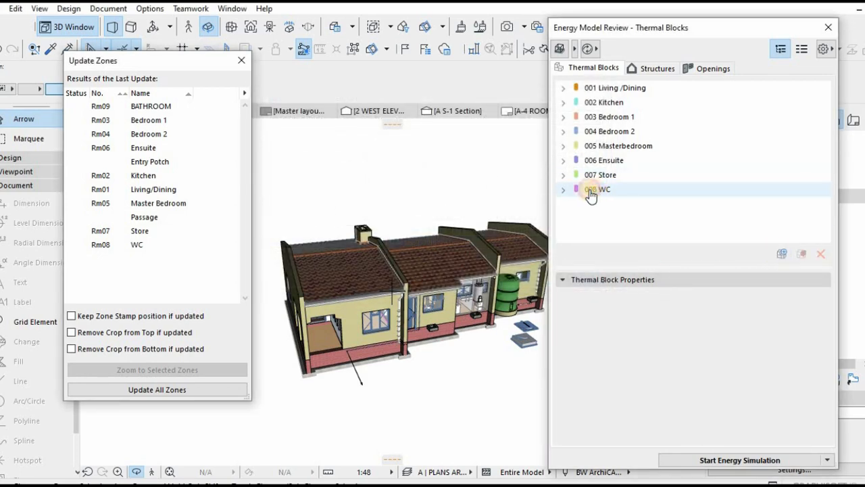
- Create a new thermal block below WC and name it Bathroom
click(589, 191)
click(782, 255)
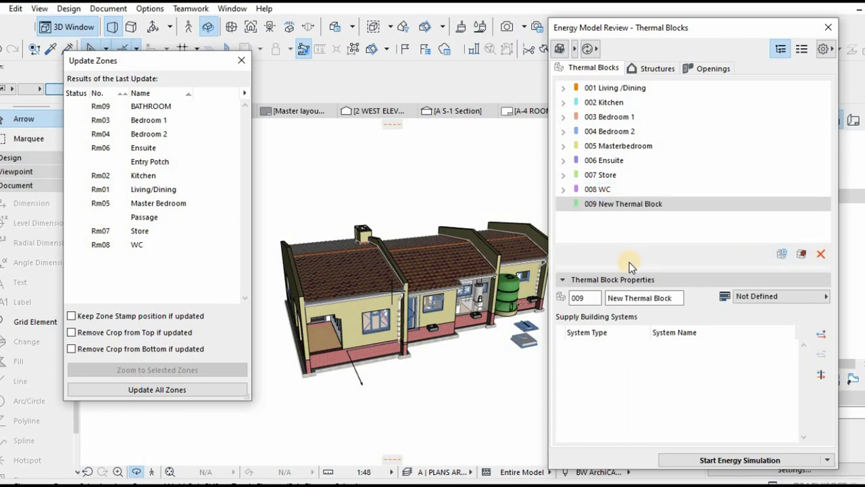
drag(678, 299, 560, 280)
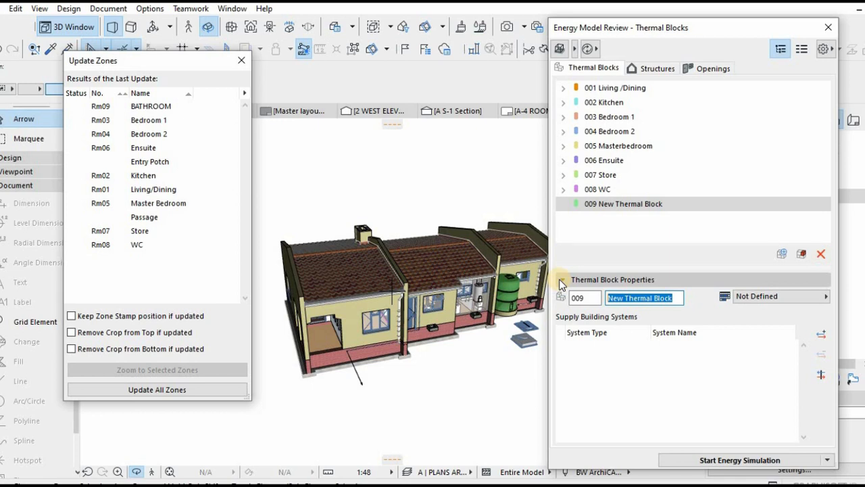
text(b)
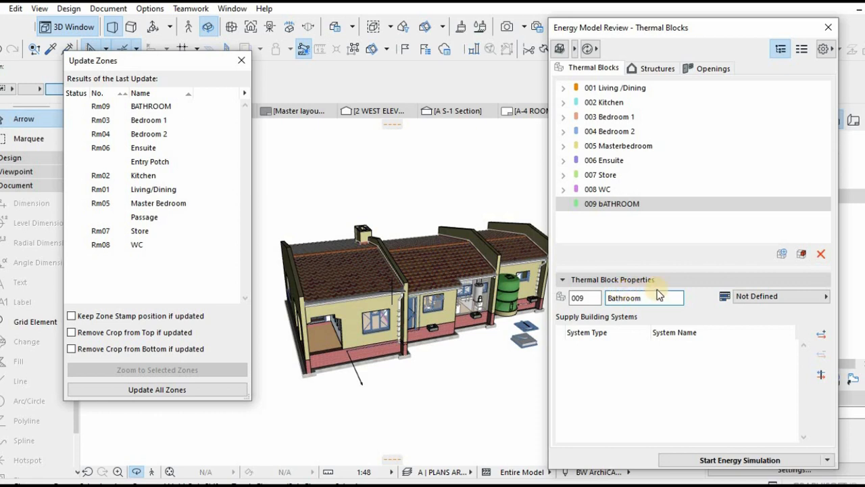
- Assign the Residential operation profile to the Bathroom thermal block and add zone Rm09 BATHROOM to it
click(784, 297)
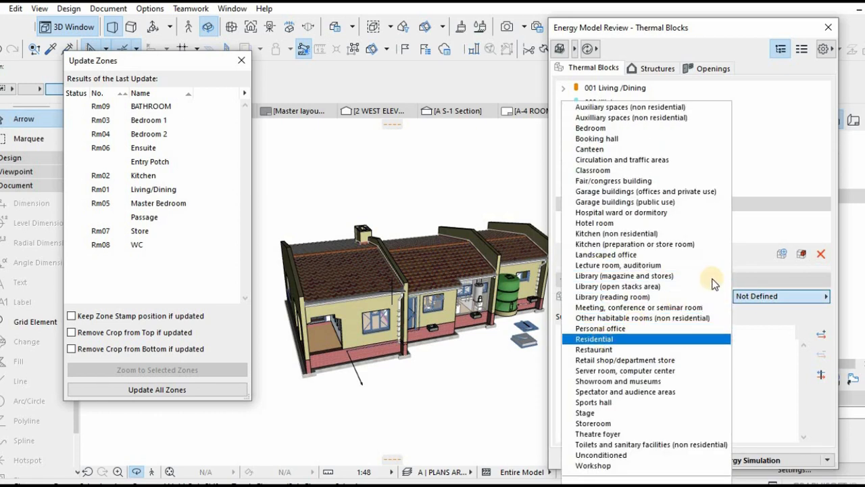
click(608, 339)
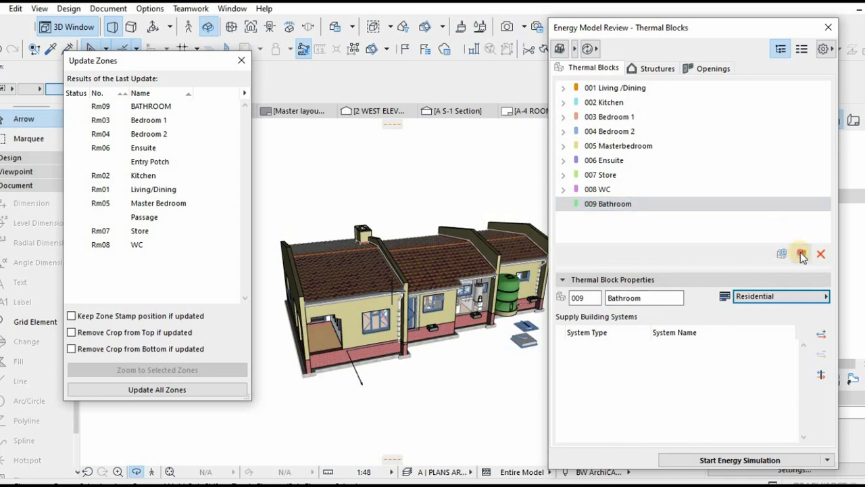
click(801, 253)
scroll(317, 223, down, 1)
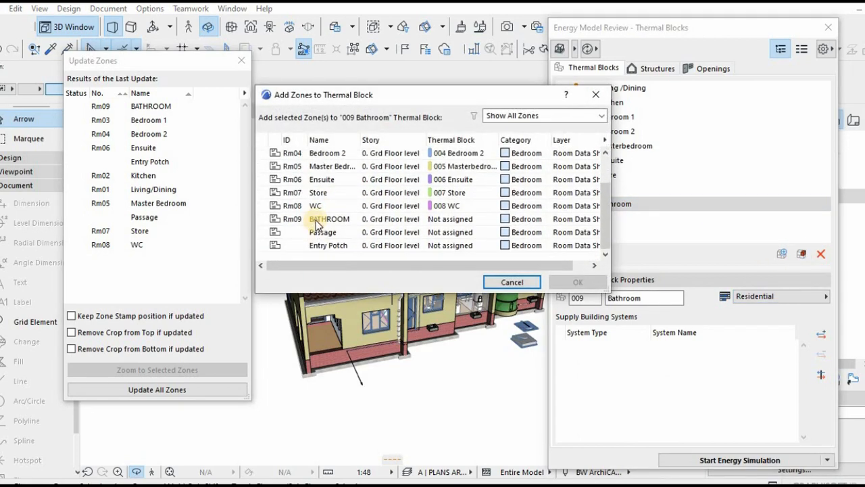
click(325, 220)
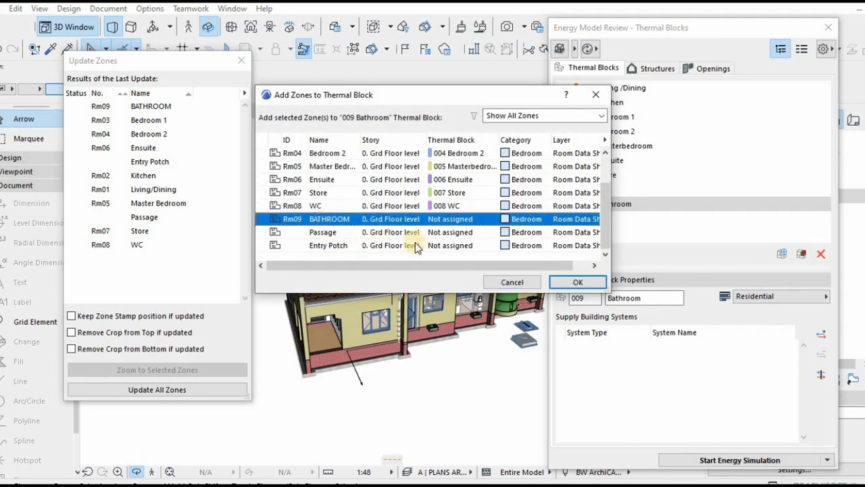
click(578, 282)
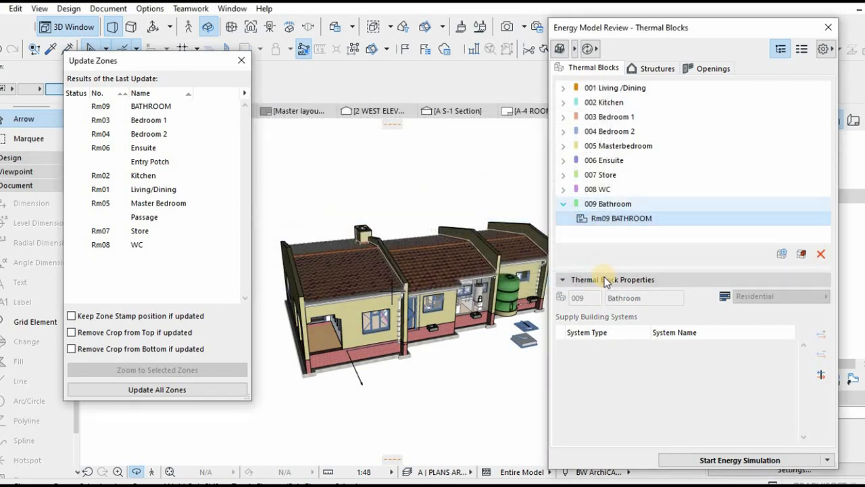
click(563, 203)
- Create a new thermal block named Passage and assign it the Residential operation profile
click(782, 256)
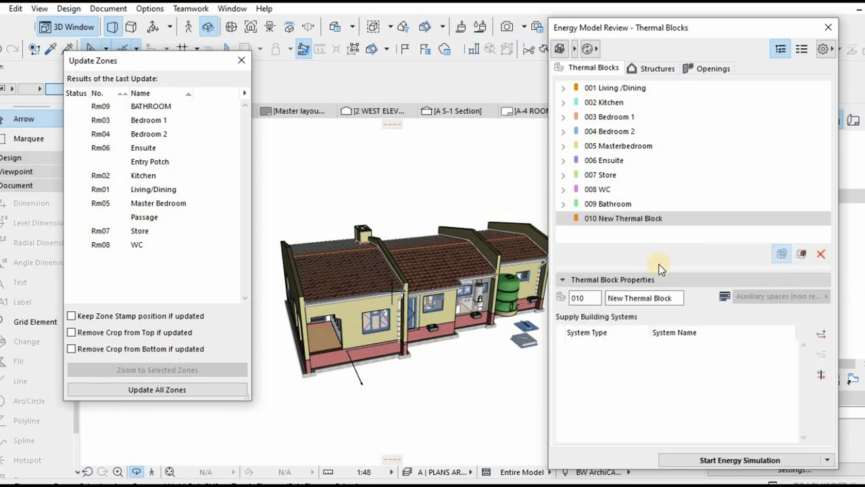
drag(673, 297, 544, 283)
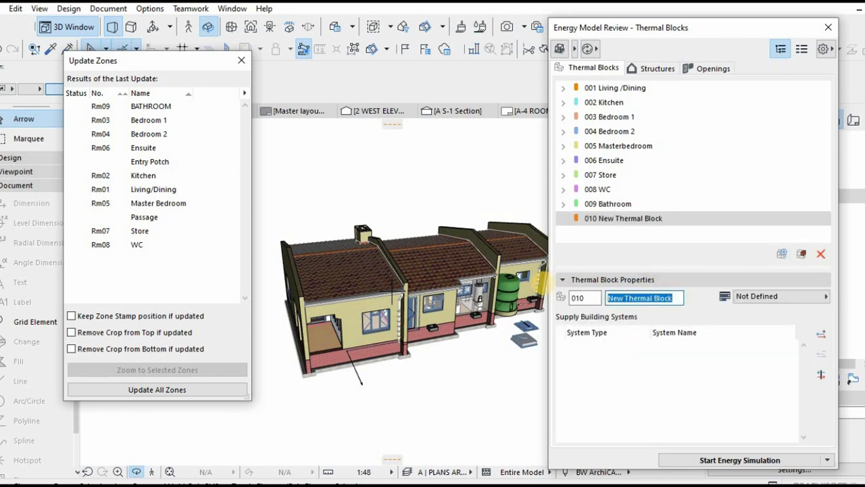
text(Passage)
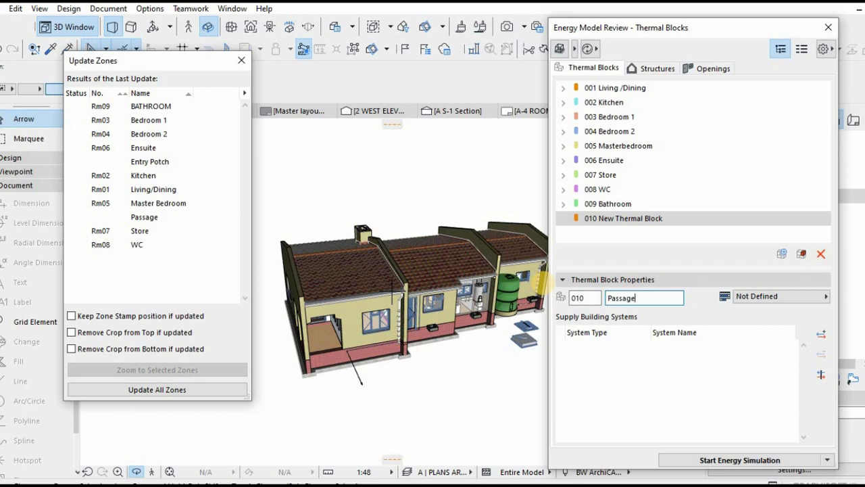
click(768, 301)
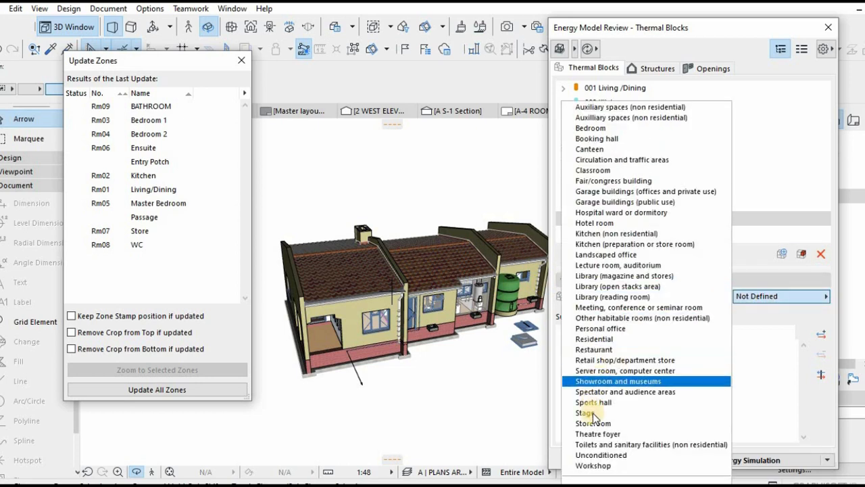
click(594, 339)
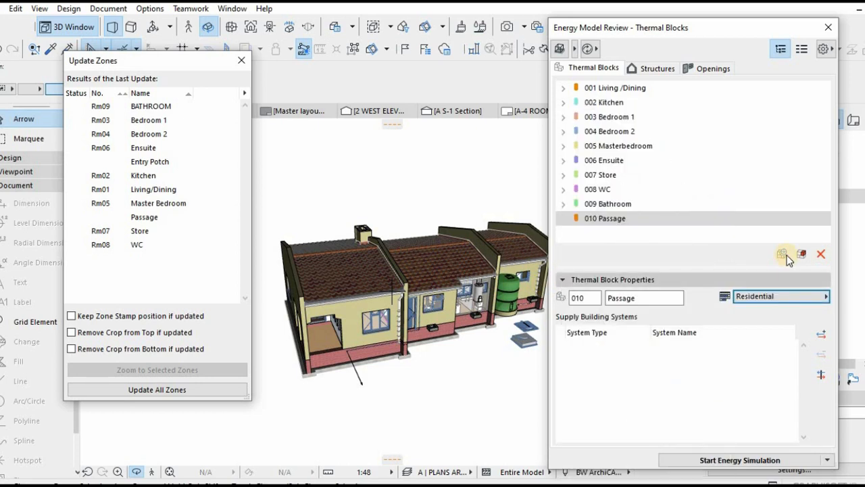
- Add the Passage zone to the Passage thermal block and collapse its entry
click(799, 255)
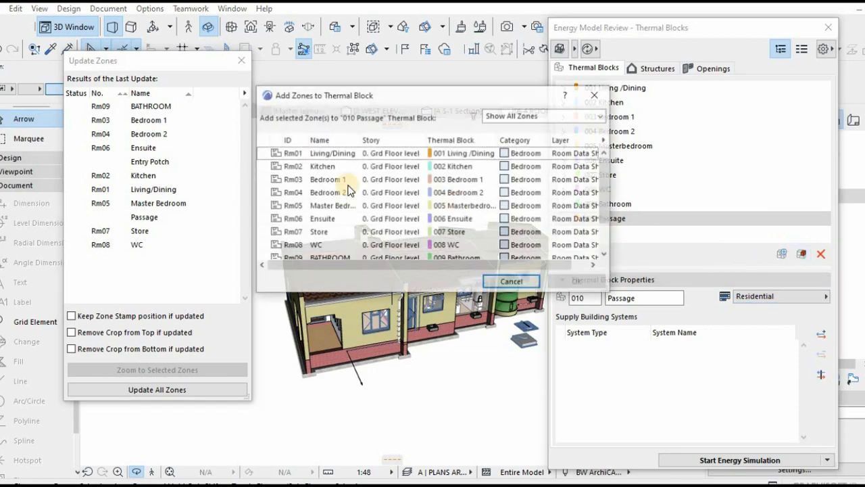
scroll(315, 230, down, 1)
click(314, 233)
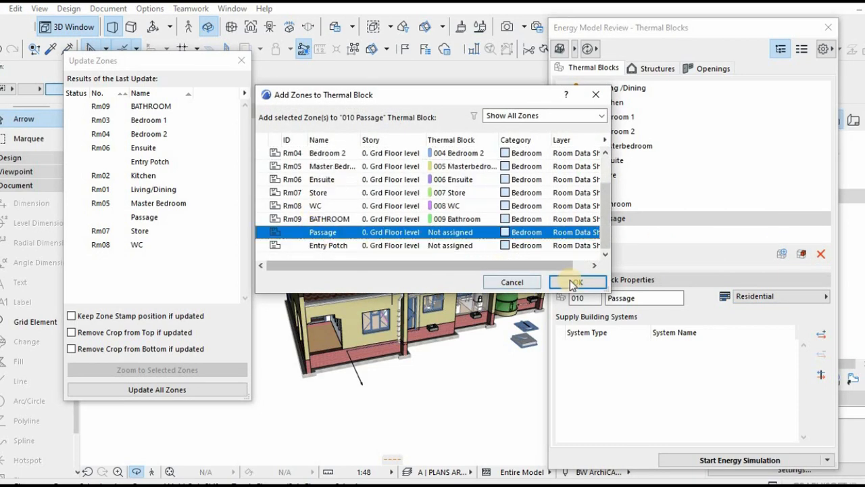
click(578, 282)
click(564, 219)
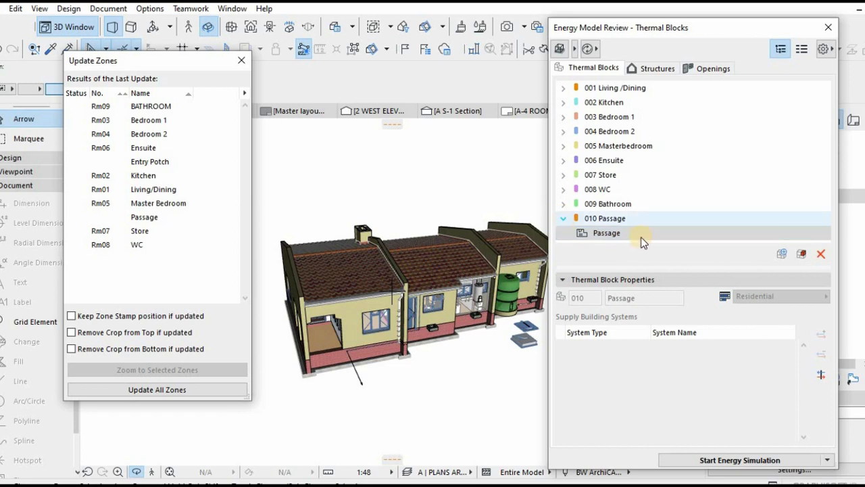
- Create a new thermal block named Entry Potch and assign it the Residential operation profile
click(773, 254)
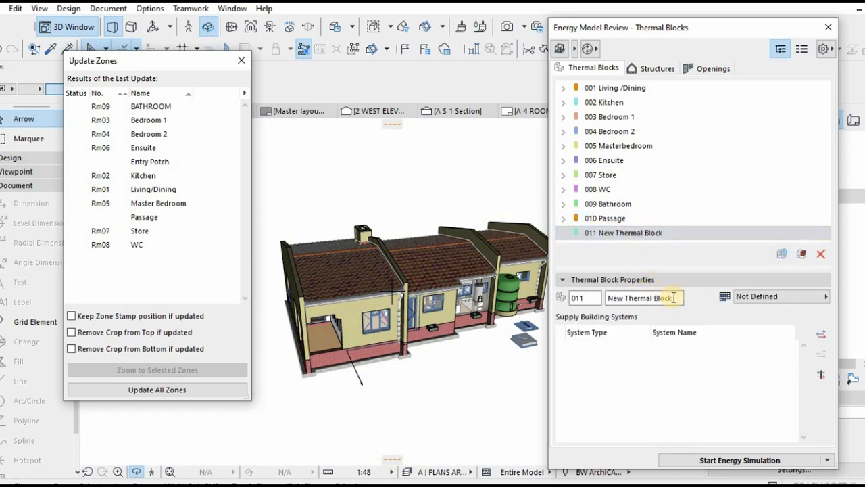
drag(680, 298, 556, 297)
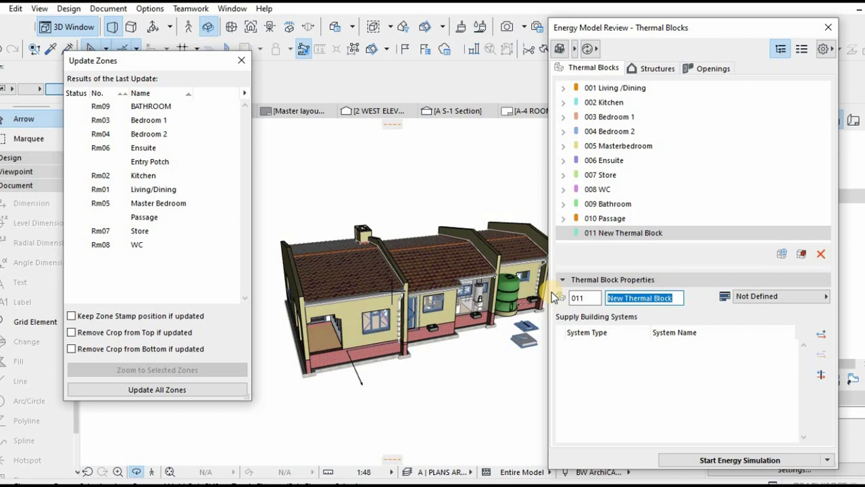
text(Entry Potch)
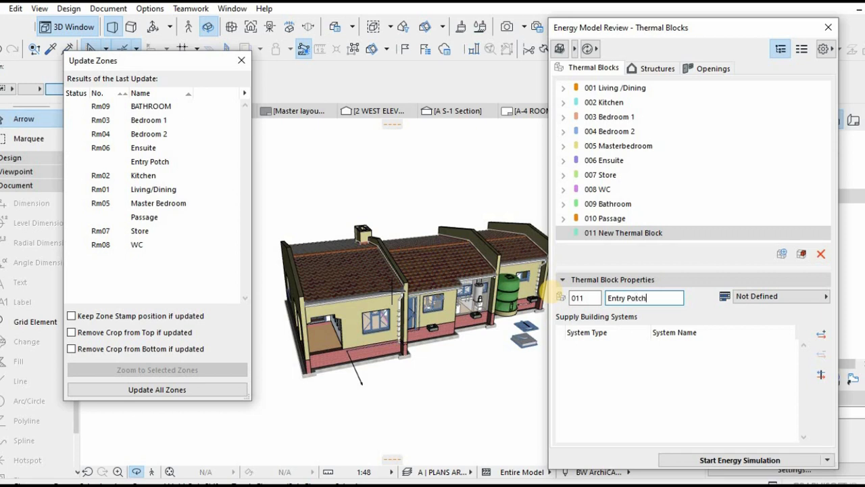
key(Return)
click(764, 296)
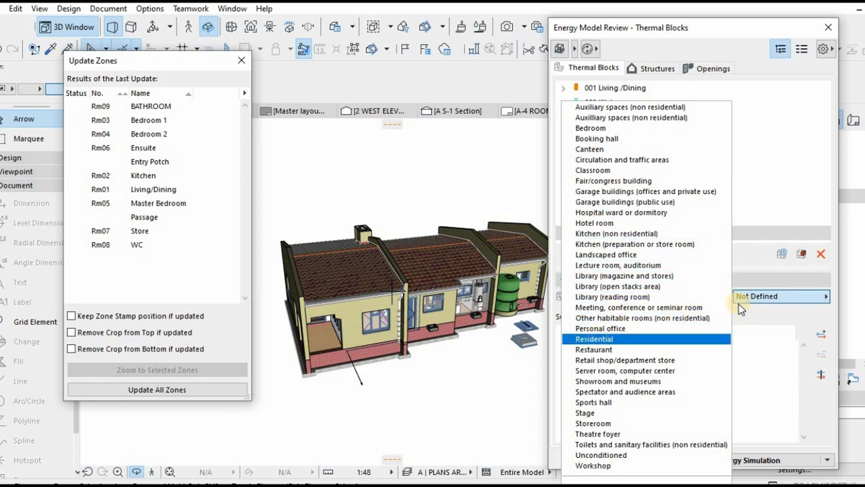
click(596, 340)
- Add the Entry Potch zone to the Entry Potch thermal block and collapse its entry
click(759, 255)
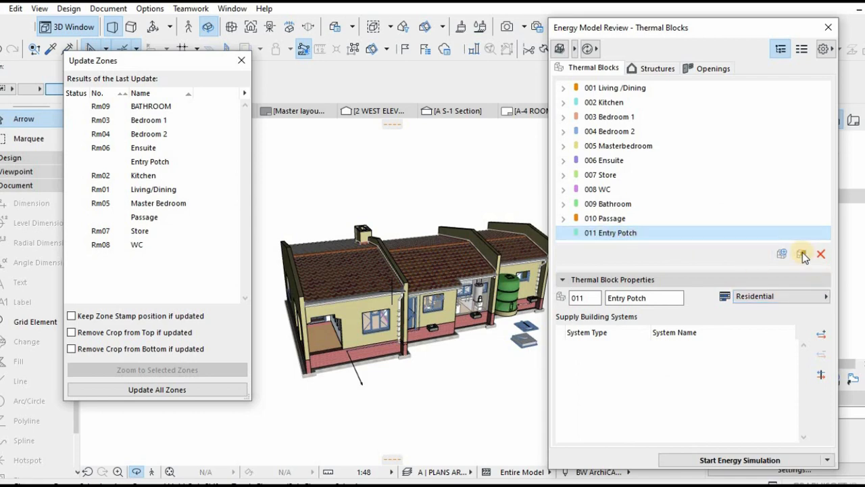
click(801, 253)
scroll(347, 247, down, 2)
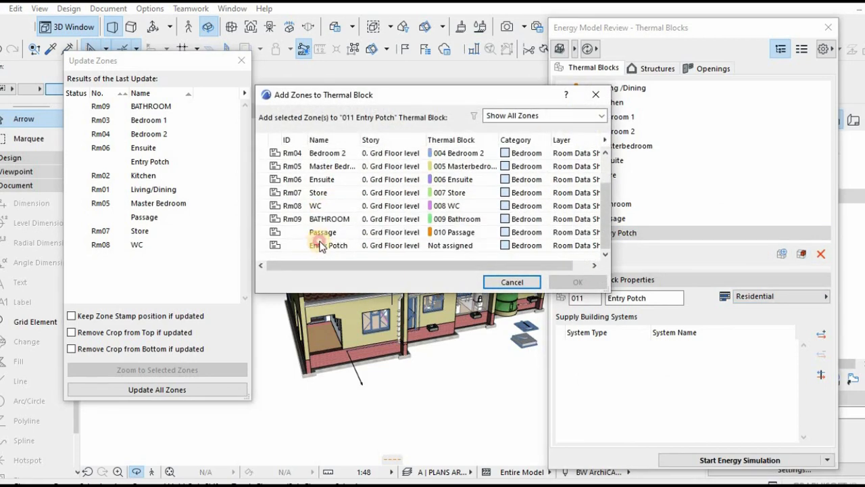
click(324, 246)
click(573, 282)
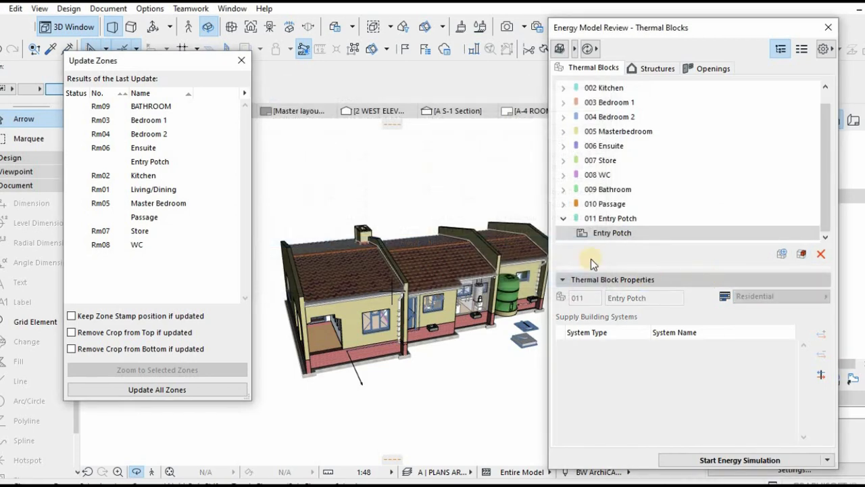
click(563, 219)
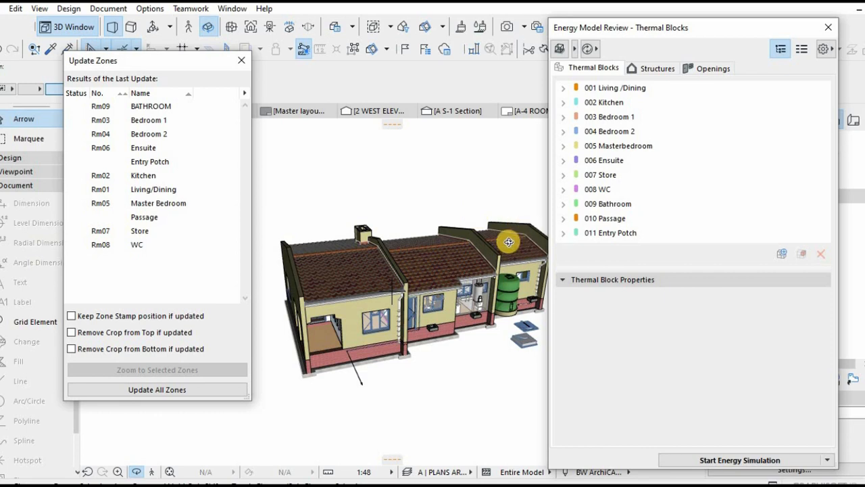
- Turn on the energy model review display in the 3D view and update all zones
click(599, 190)
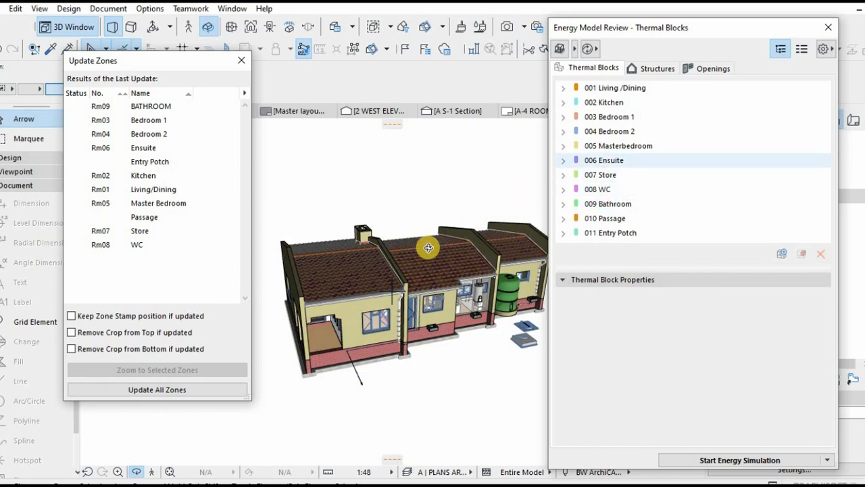
click(559, 48)
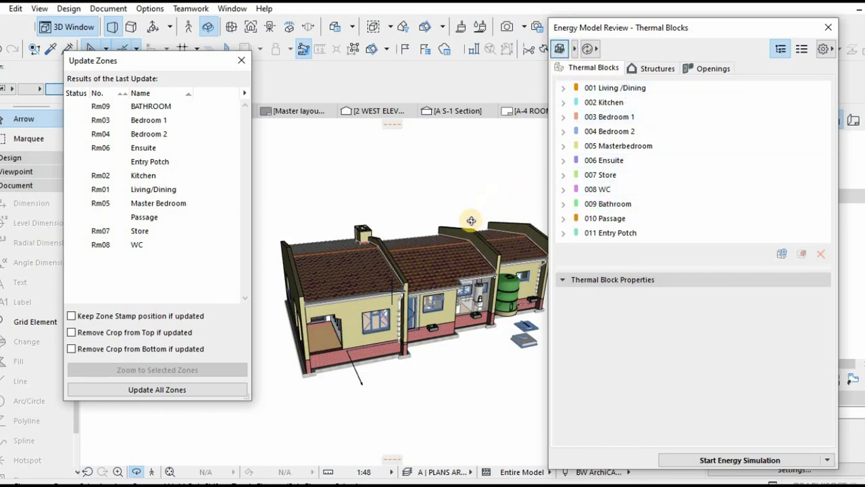
click(156, 390)
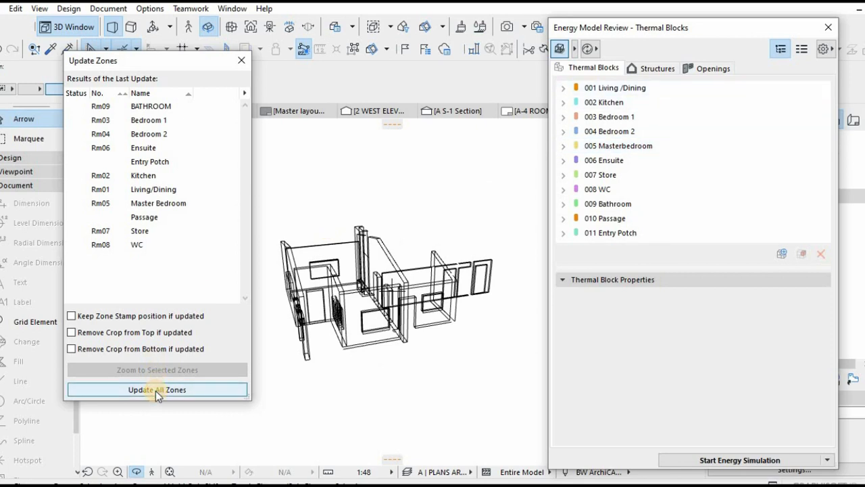
click(161, 389)
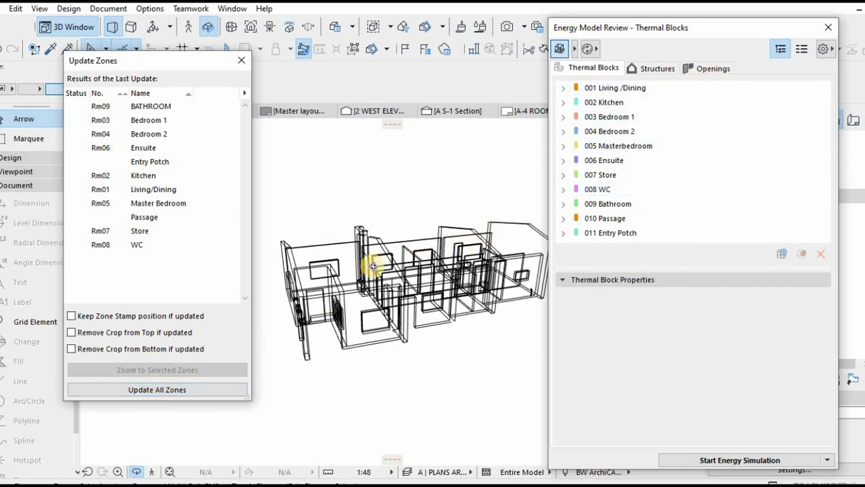
drag(373, 269, 493, 155)
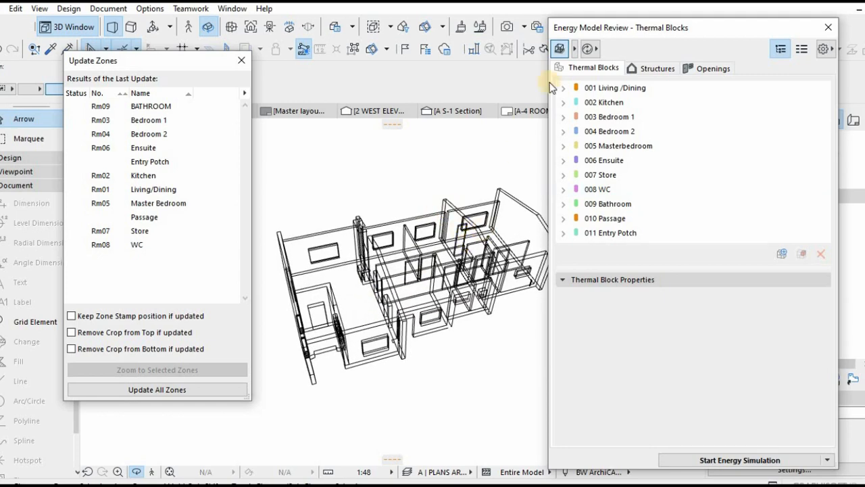
drag(435, 232, 384, 270)
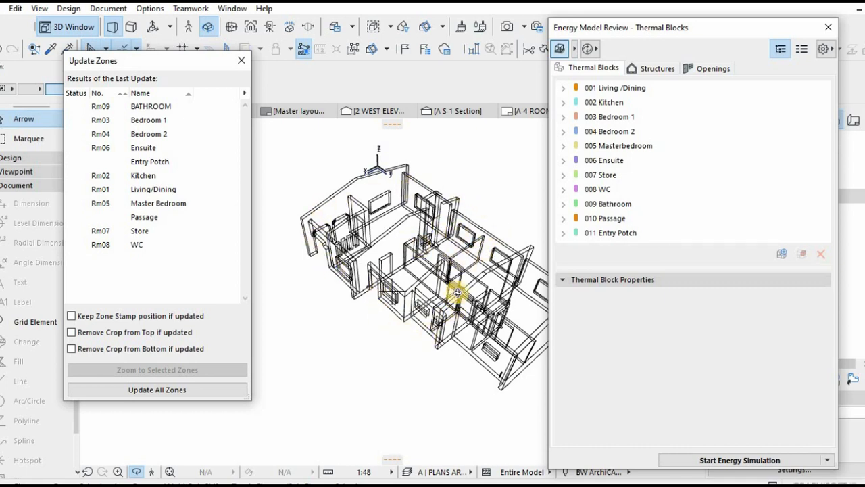
drag(441, 270, 509, 208)
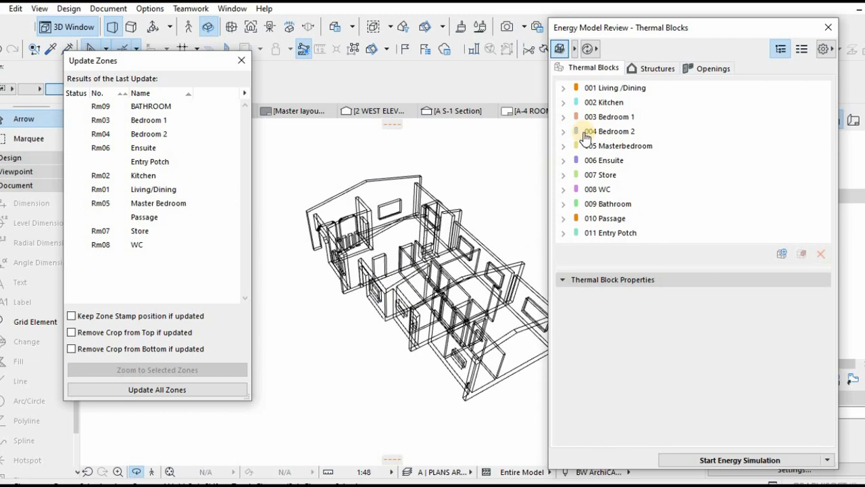
- Set the 3D model review to show unused zones and uncovered areas of the house
click(585, 52)
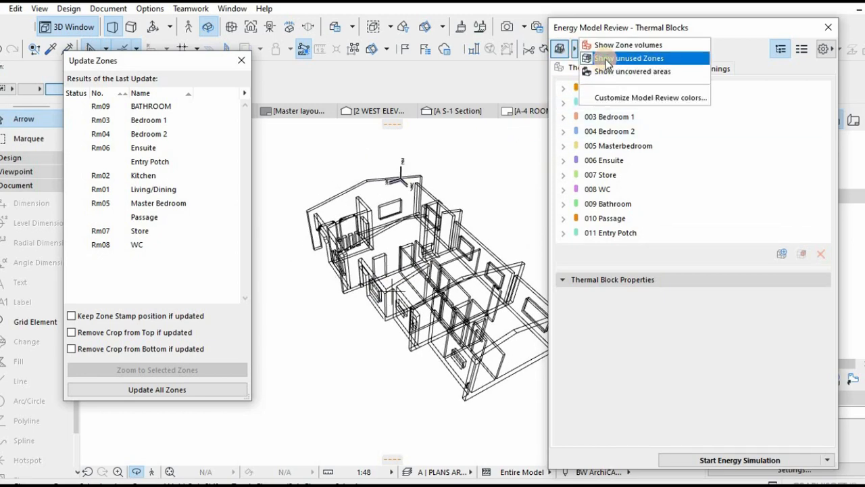
click(608, 61)
click(574, 49)
click(614, 72)
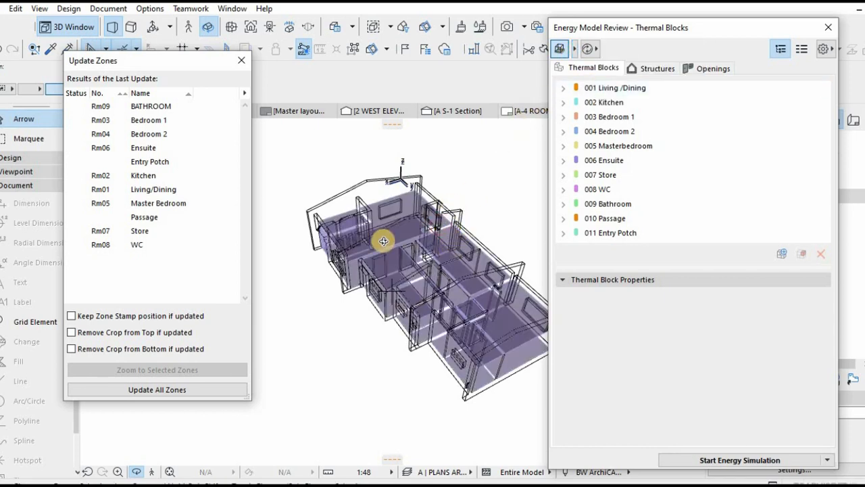
drag(384, 240, 534, 128)
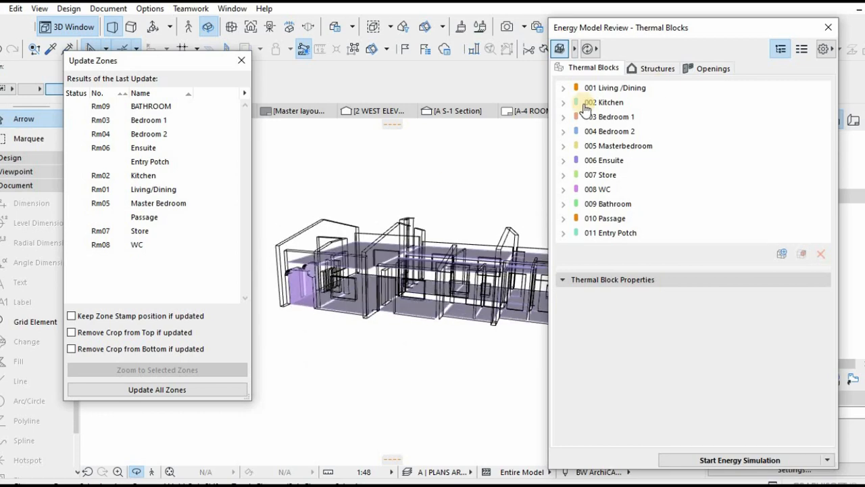
- Inspect the first existing straight wall among the Living /Dining block's external structures, including its properties and location in 3D
click(654, 69)
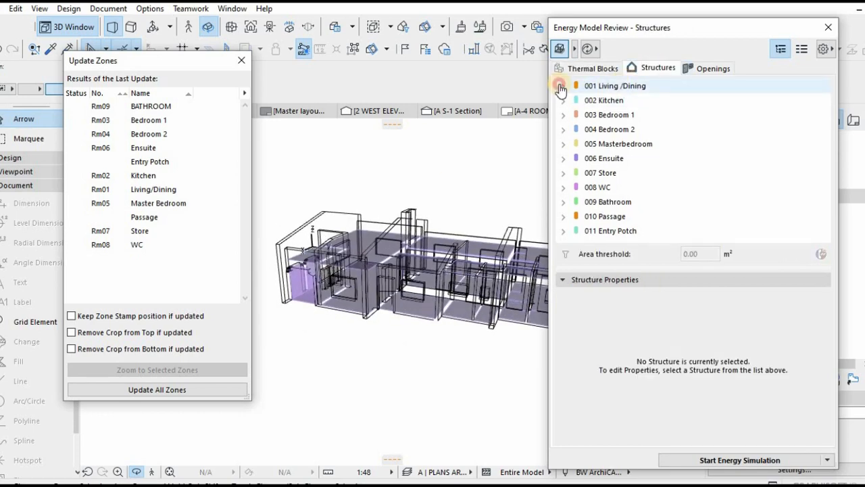
click(564, 86)
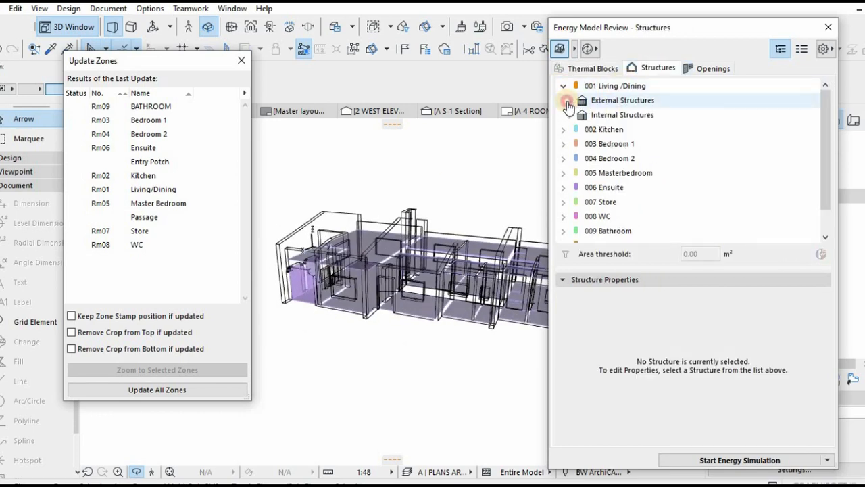
click(569, 102)
click(626, 116)
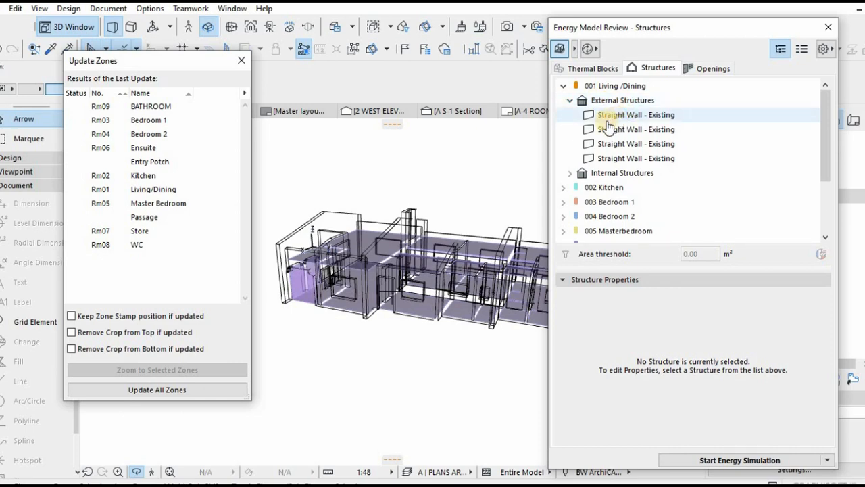
drag(392, 251, 350, 197)
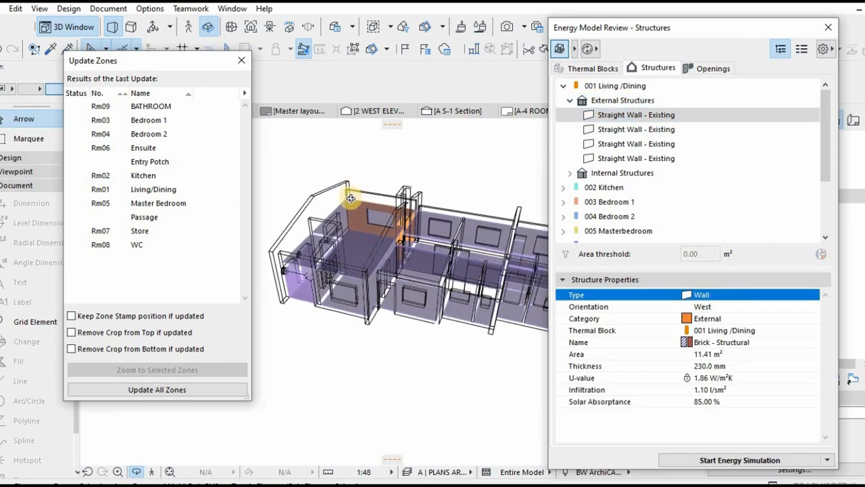
- Examine the first Living /Dining external wall up close in 3D and open the U-value calculation for it
scroll(349, 197, up, 6)
drag(453, 235, 444, 270)
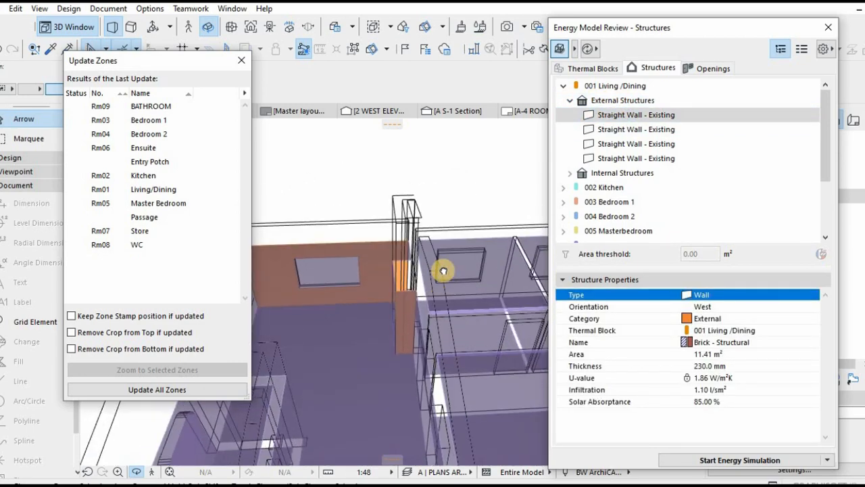
drag(495, 248, 531, 298)
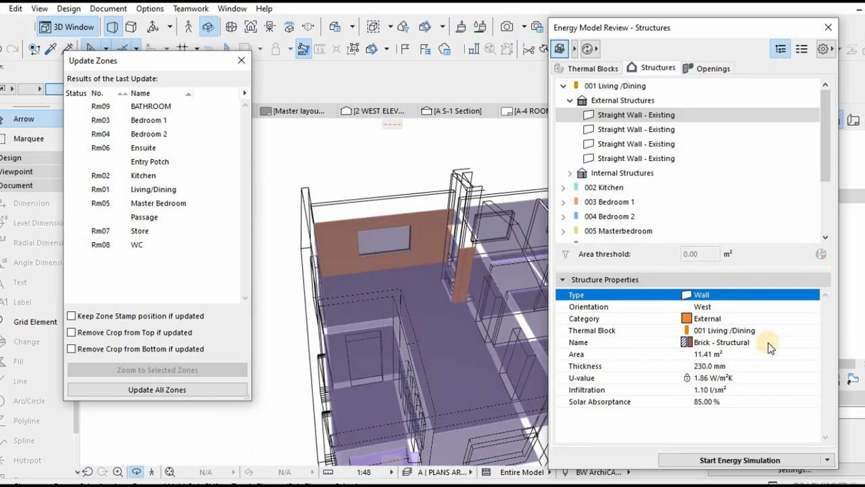
click(709, 383)
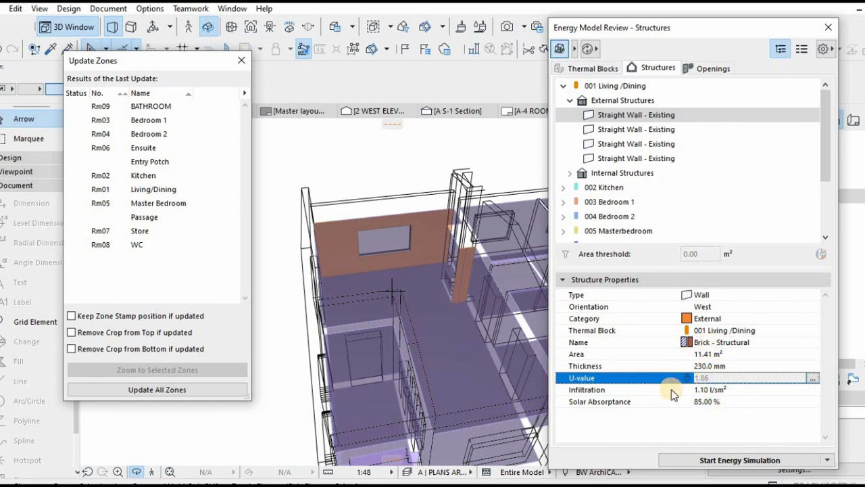
click(813, 379)
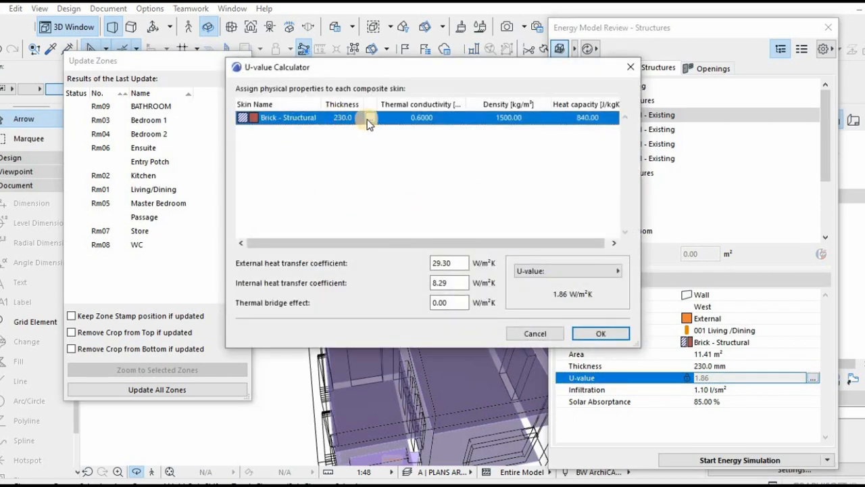
- Review the physical properties assigned to Brick - Structural and other building materials, check the U-value/R-value display options, and close the U-value calculator
click(339, 121)
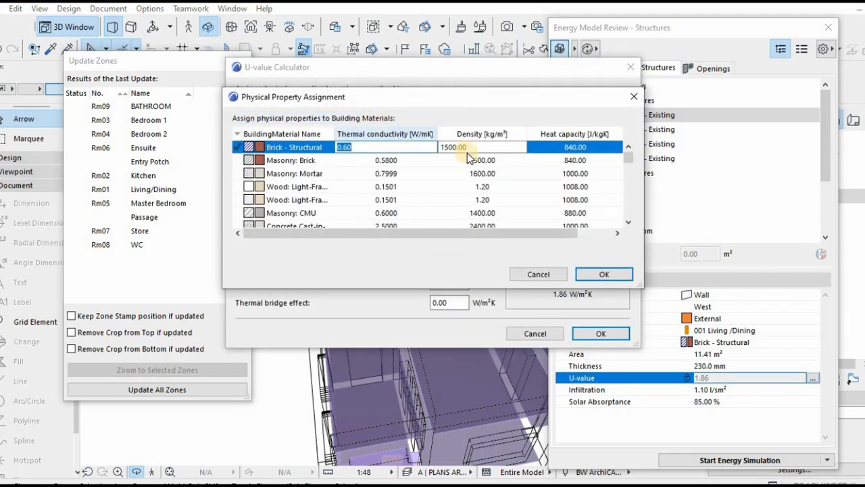
click(291, 156)
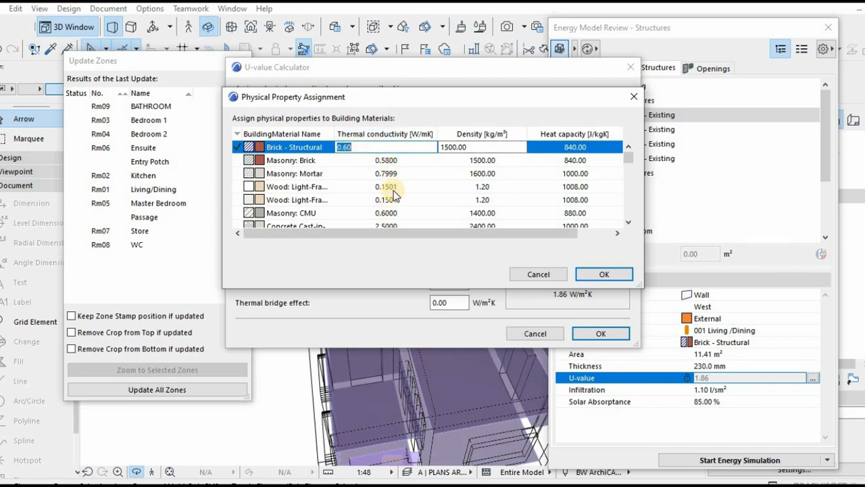
scroll(395, 196, down, 3)
scroll(391, 176, up, 3)
click(603, 274)
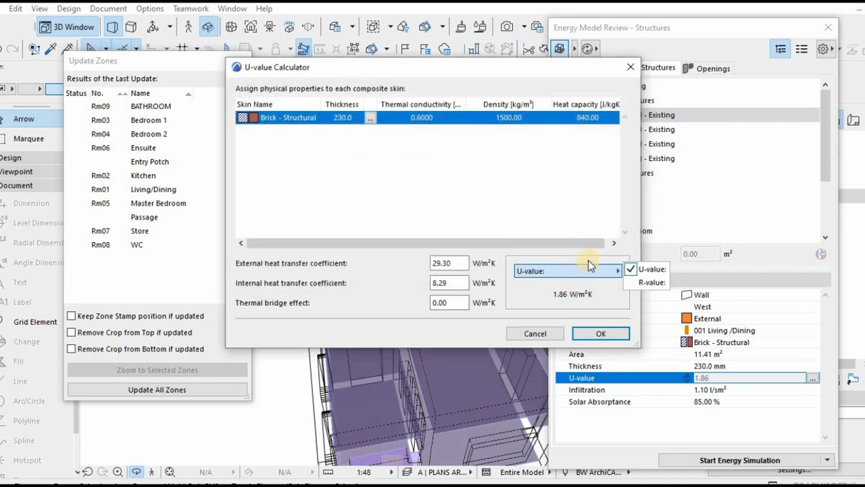
click(553, 226)
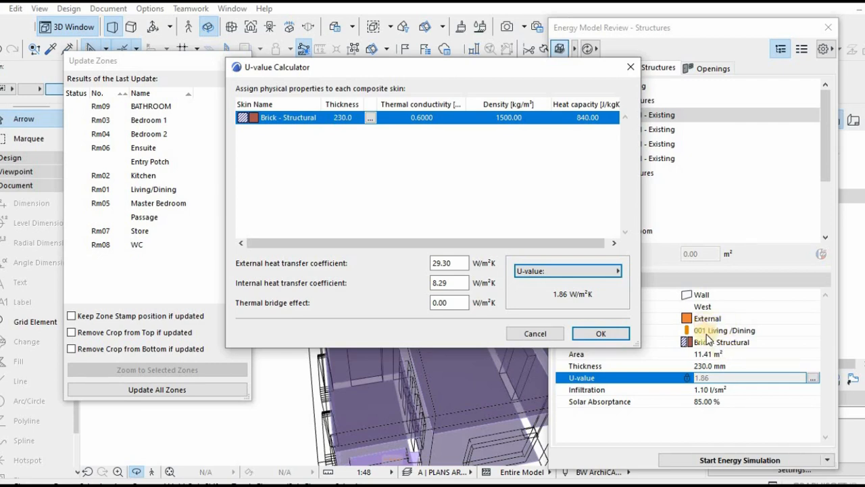
click(600, 333)
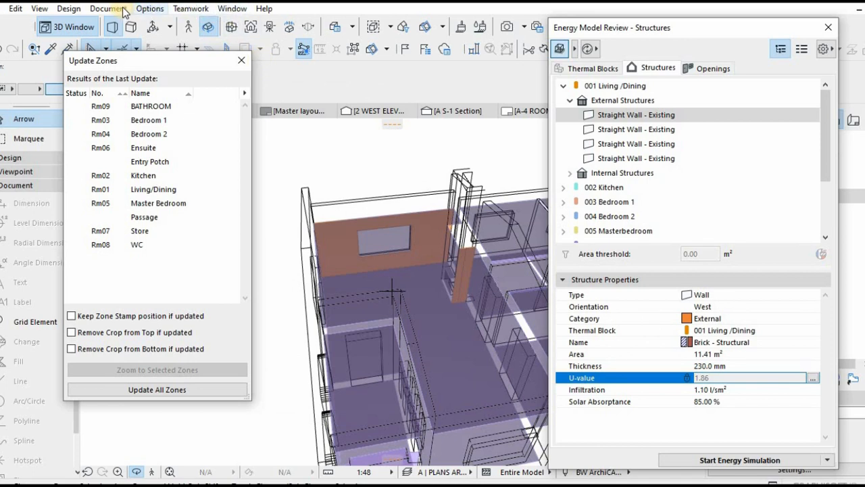
- Review the physical properties of the building material A1030 G6 quality material compacted in the project's Building Materials settings, and close them
click(149, 9)
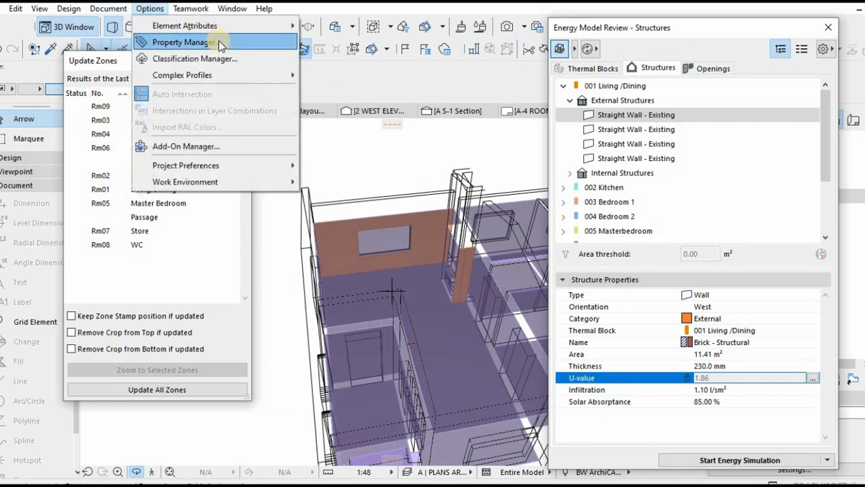
mouse_move(227, 26)
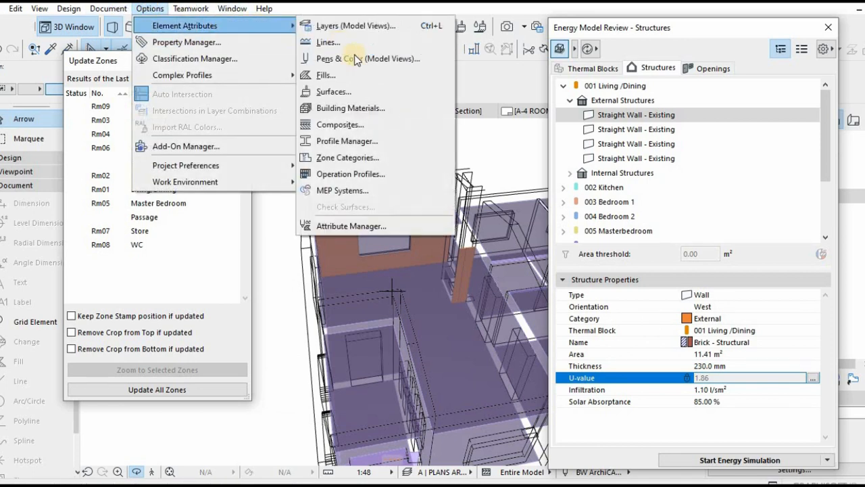
click(351, 110)
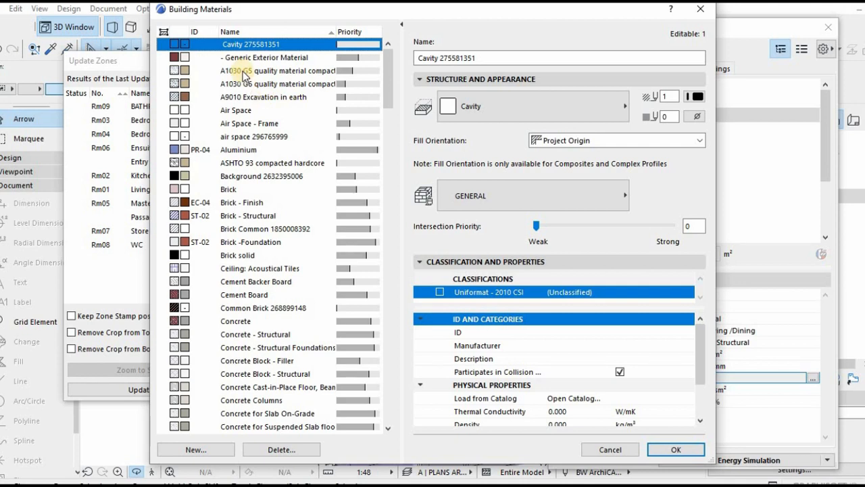
click(284, 84)
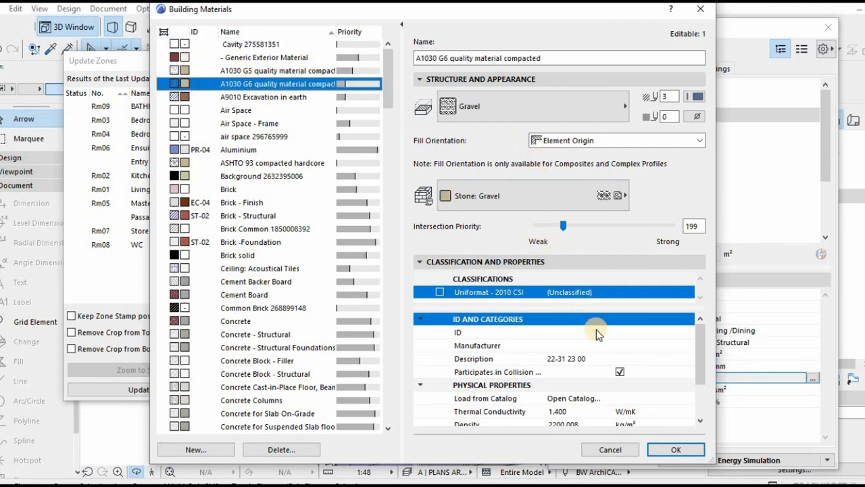
scroll(588, 376, down, 2)
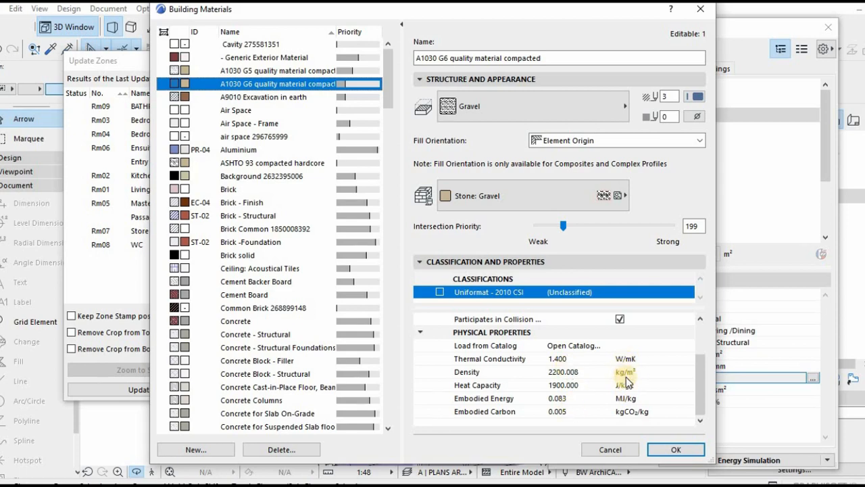
click(700, 9)
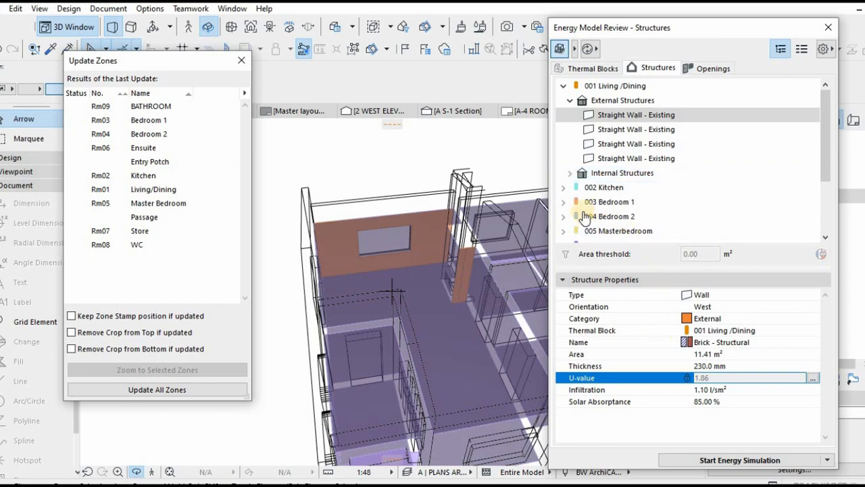
- Inspect the third external wall and the first internal wall of the Living /Dining block in 3D, and collapse the block
click(626, 148)
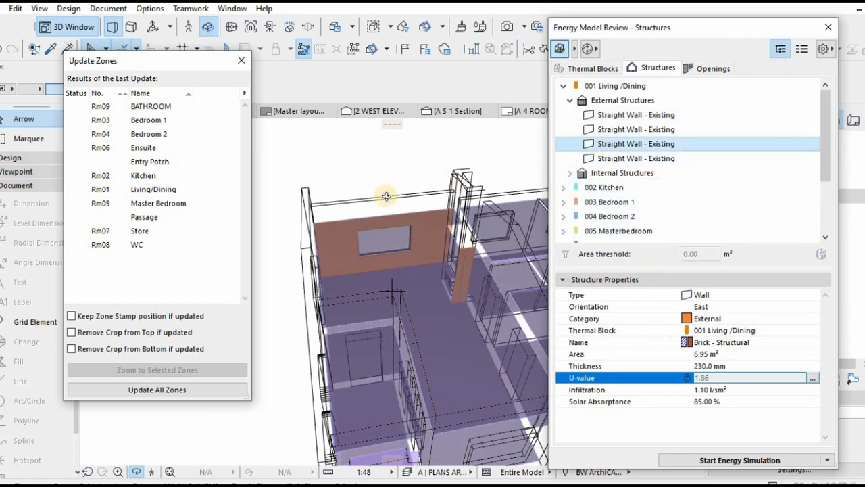
drag(386, 193, 291, 203)
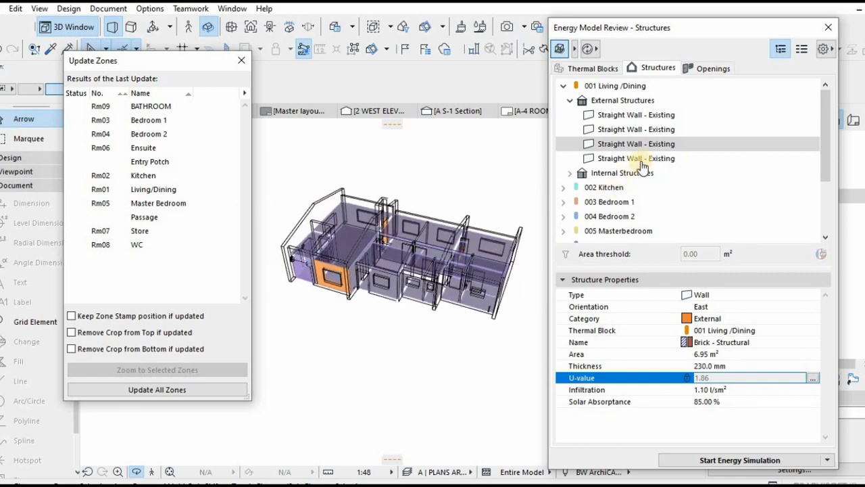
click(570, 173)
click(596, 202)
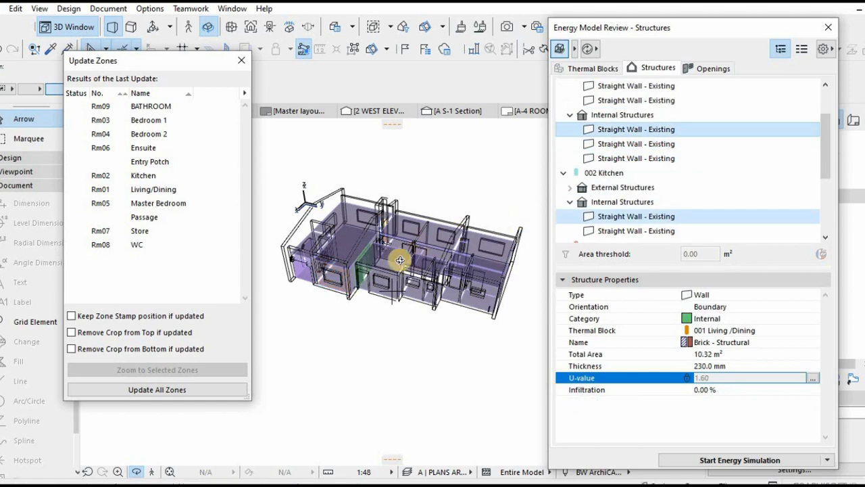
click(564, 173)
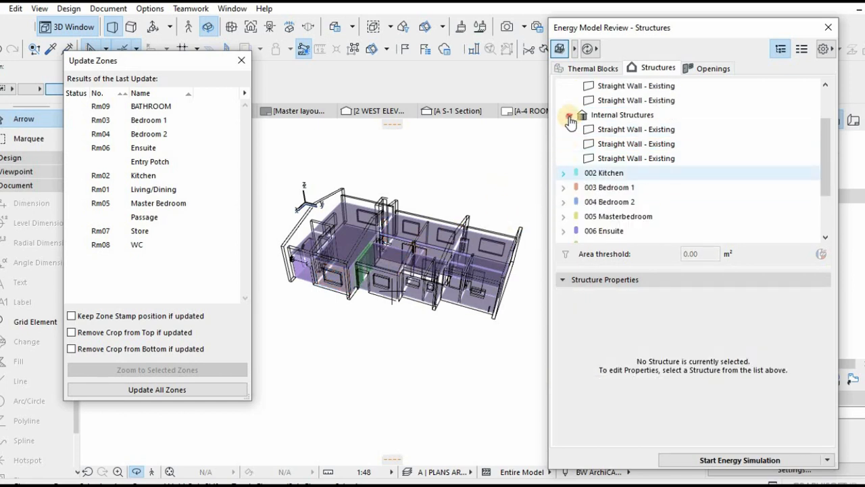
click(570, 116)
scroll(579, 101, up, 2)
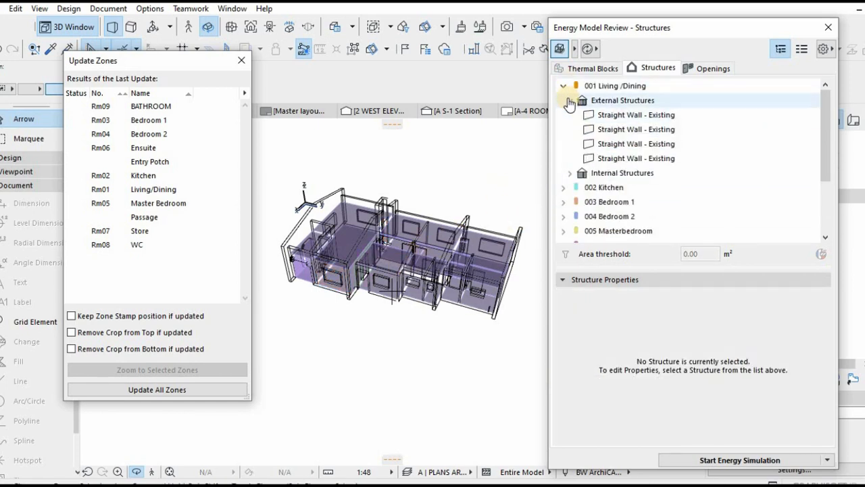
click(562, 86)
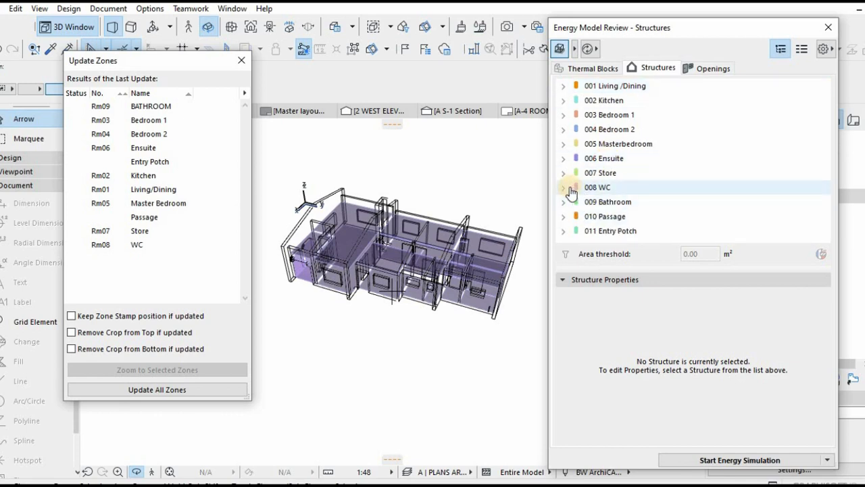
- Inspect the existing straight walls among the WC block's external structures and collapse the block's entry
click(564, 188)
click(571, 202)
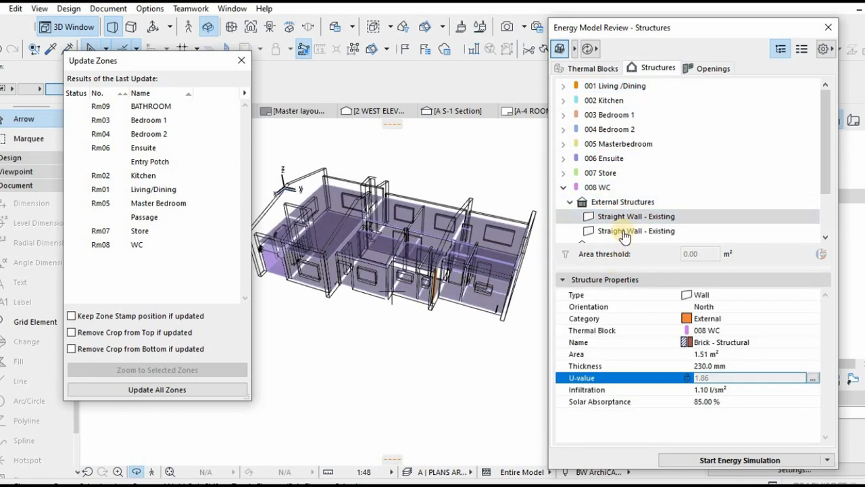
click(576, 234)
click(570, 201)
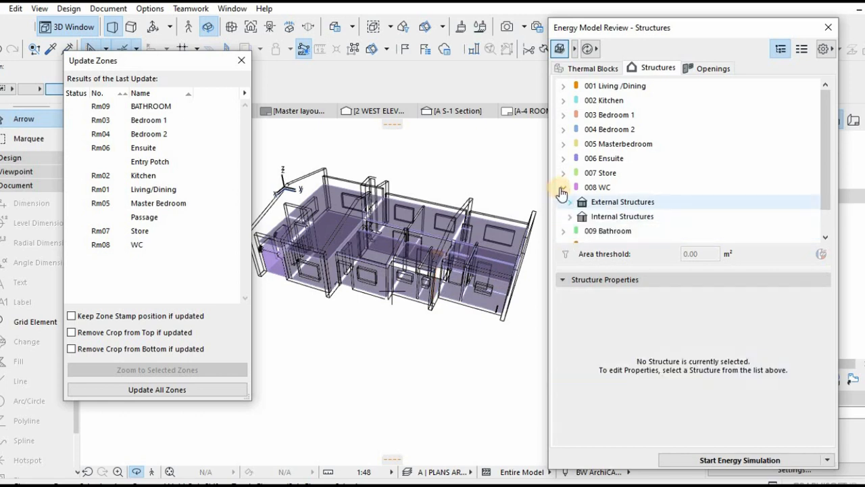
click(563, 188)
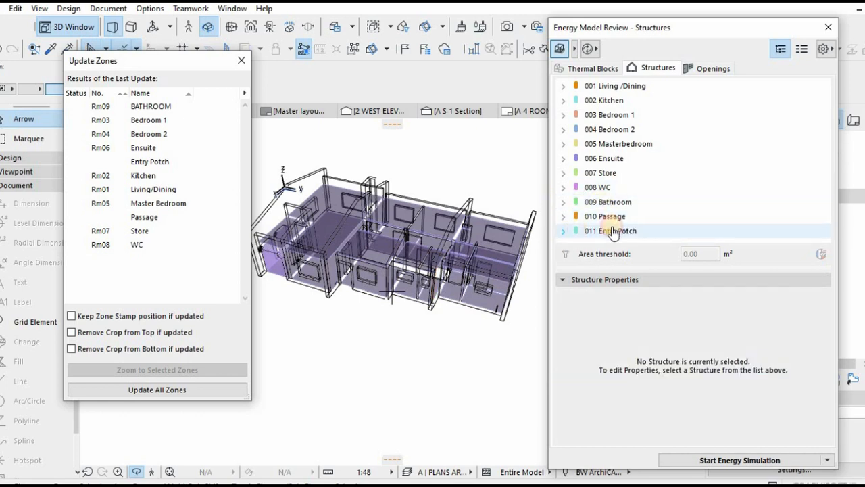
- Inspect both existing straight walls among the Entry Potch block's external structures and collapse the block's entry
click(564, 230)
click(571, 217)
click(589, 217)
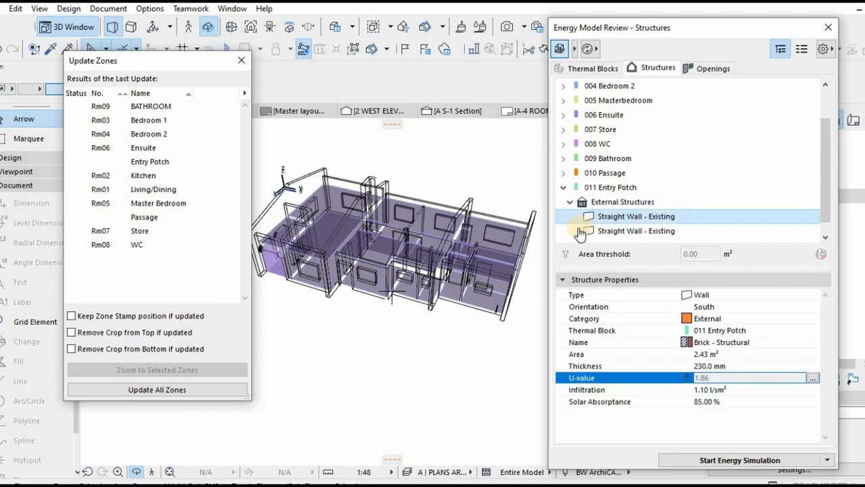
click(623, 234)
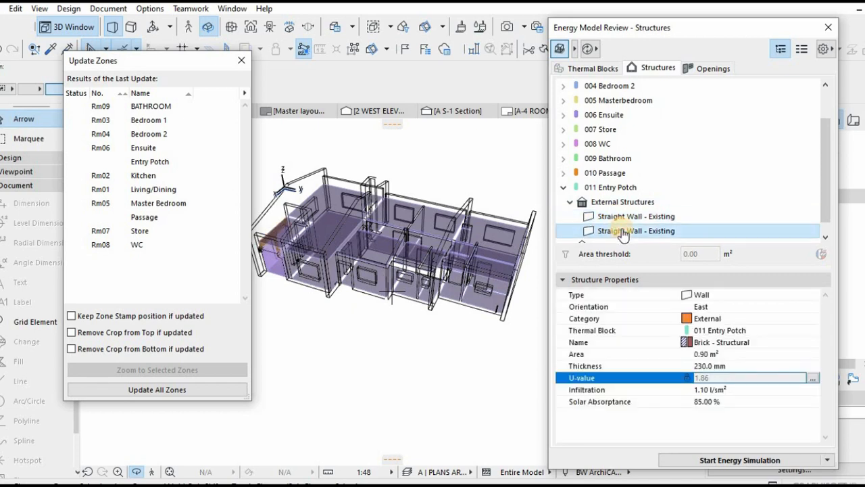
click(566, 202)
click(564, 202)
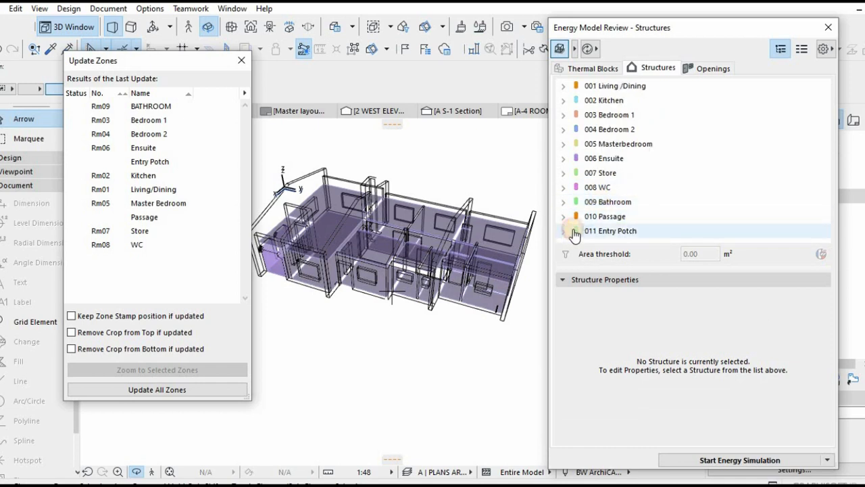
- Inspect the existing straight wall among the Entry Potch block's internal structures and collapse its entry
click(564, 231)
click(570, 232)
click(610, 232)
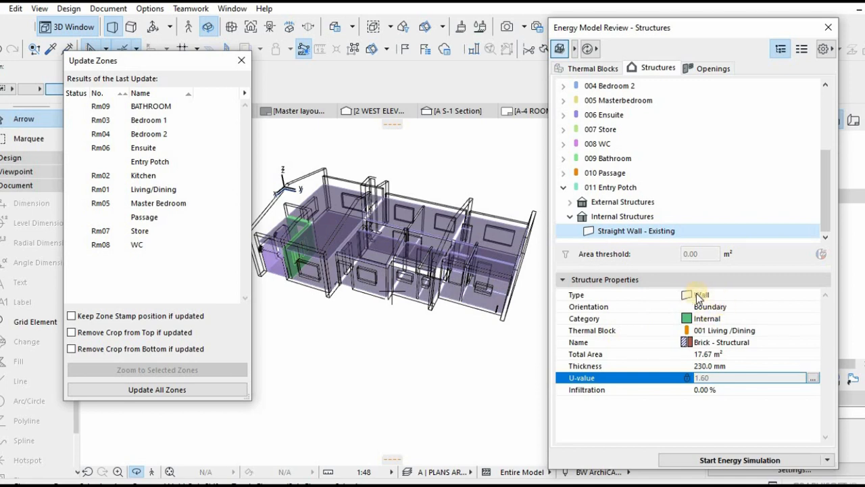
click(570, 216)
click(563, 195)
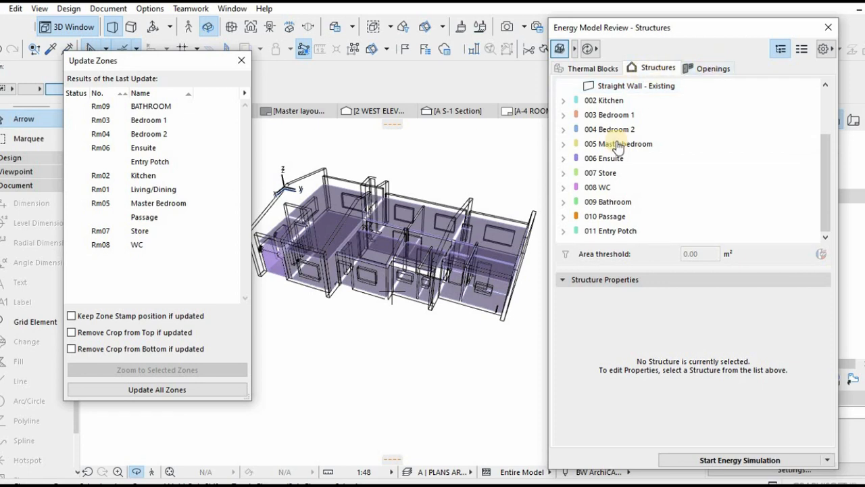
- Switch the review to openings and inspect the two existing D14 doors of the Living /Dining block, including their locations in 3D
click(713, 69)
click(563, 86)
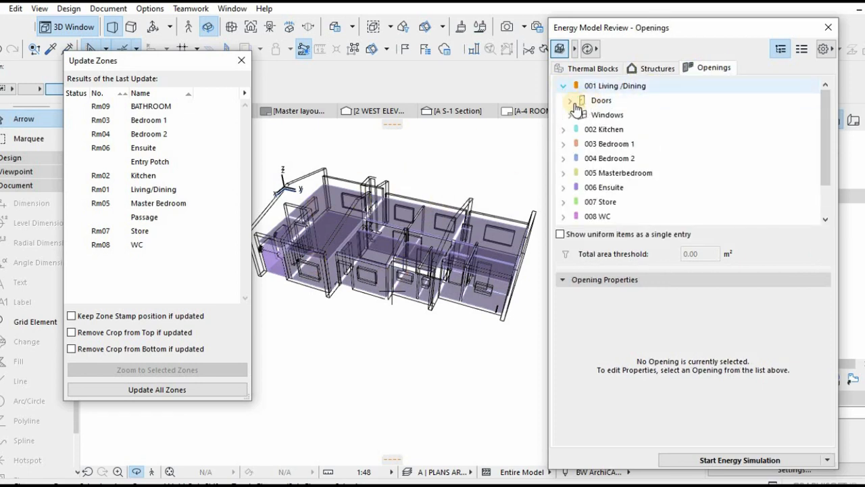
click(570, 100)
click(613, 117)
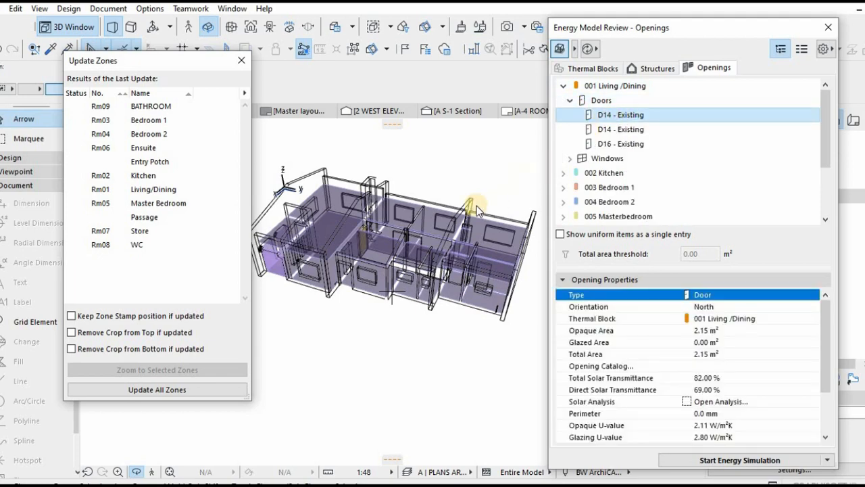
drag(400, 262, 473, 256)
click(629, 130)
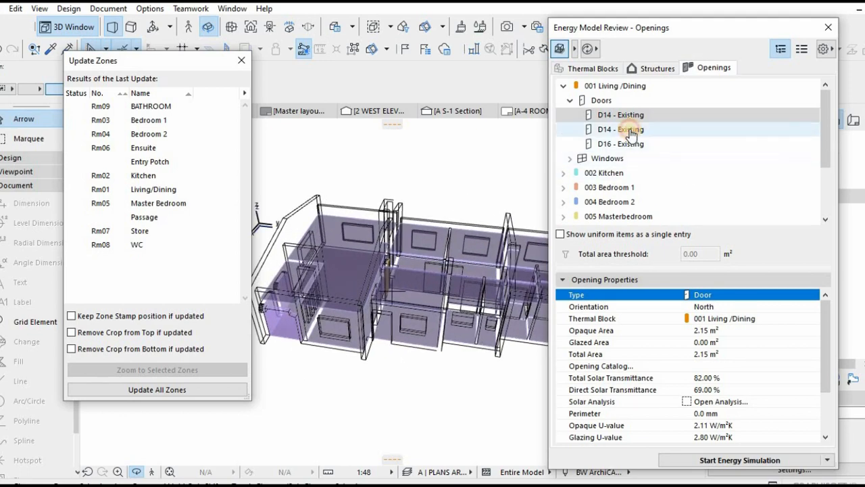
drag(400, 307, 734, 301)
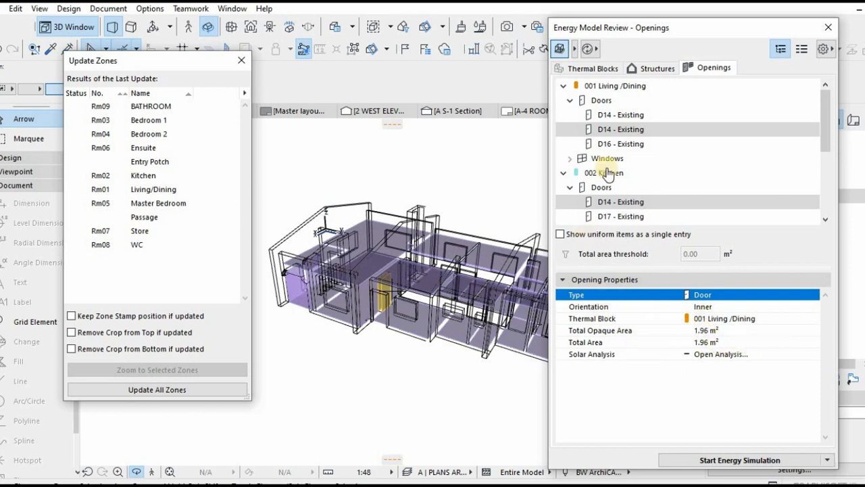
- Inspect the properties and 3D location of the existing W00 window in the Living /Dining block
click(570, 159)
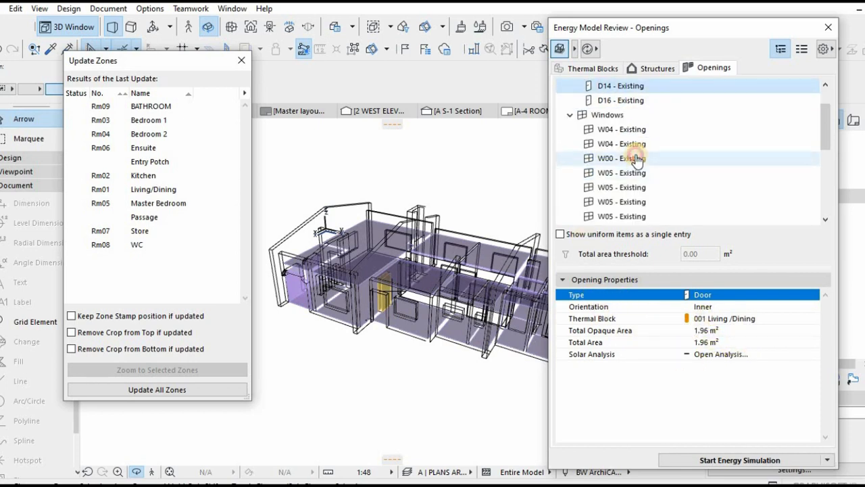
click(636, 159)
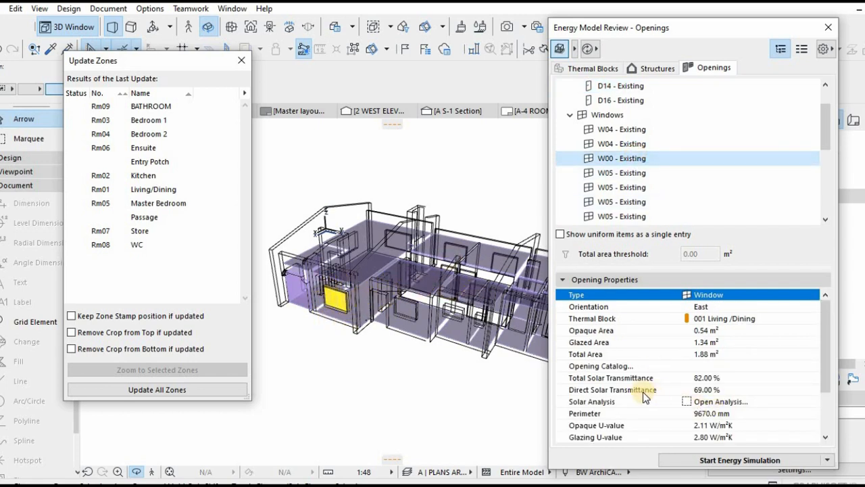
- Inspect the existing W00 window's infiltration, U-values and 3D location, and collapse the Living /Dining block's windows
scroll(643, 392, down, 3)
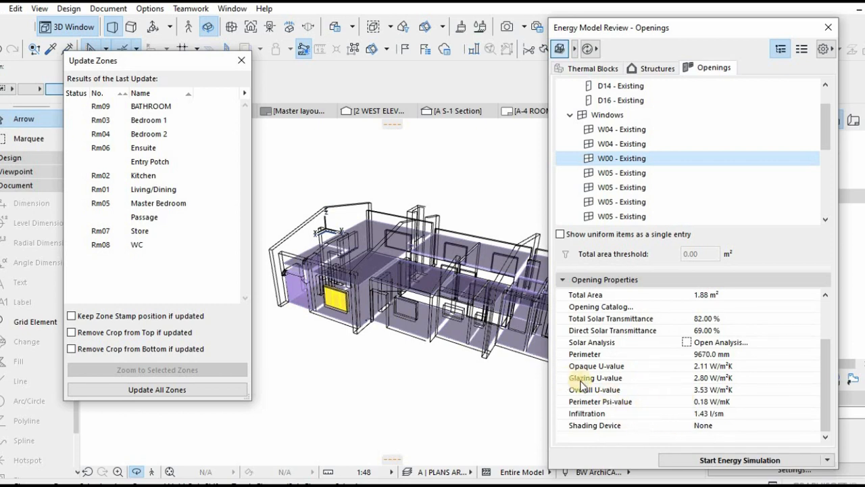
click(710, 419)
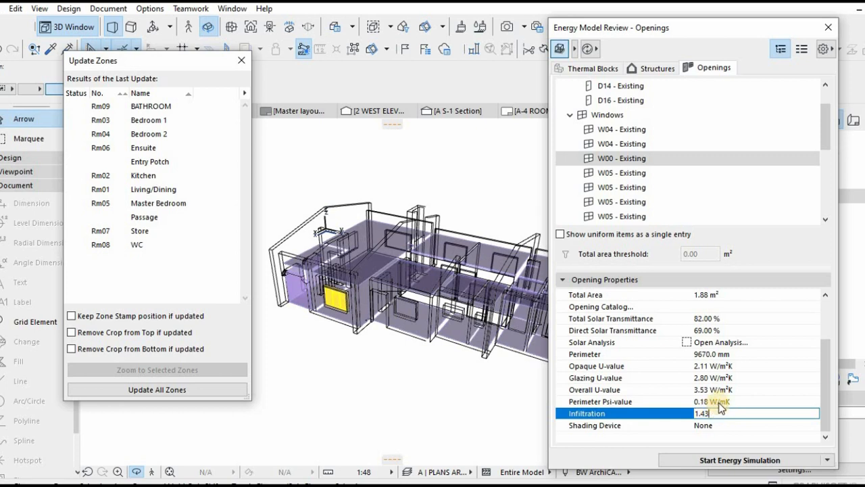
click(708, 365)
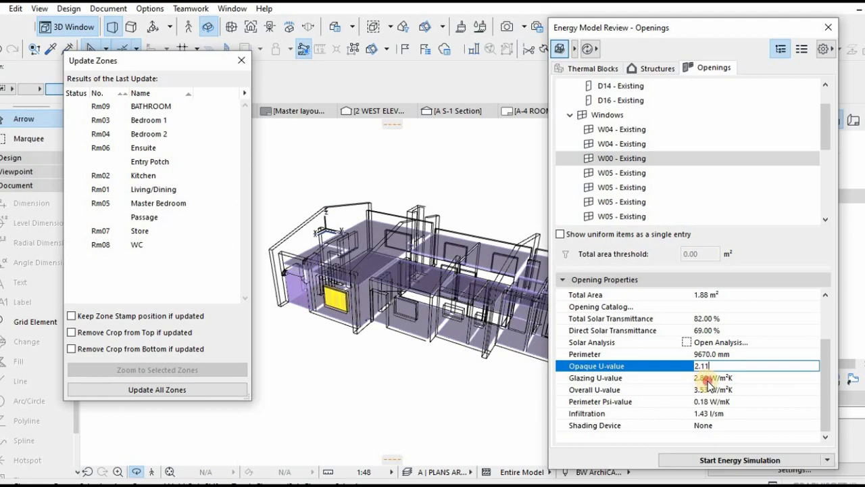
click(706, 379)
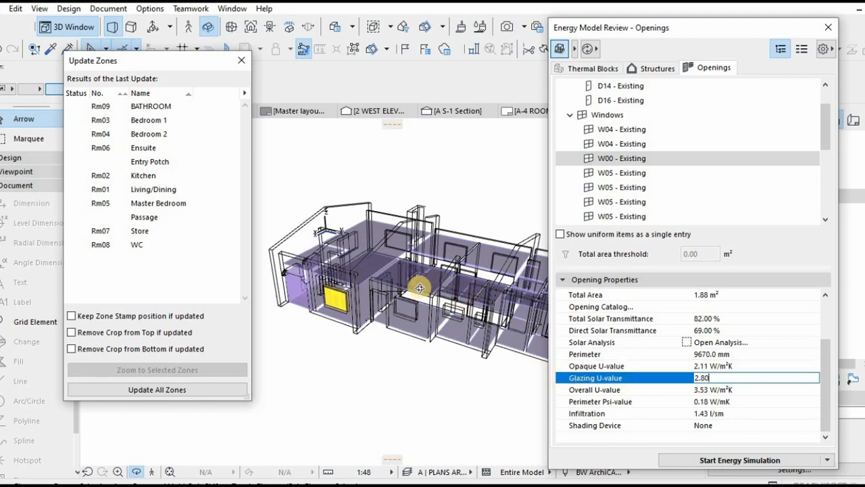
drag(410, 300, 524, 290)
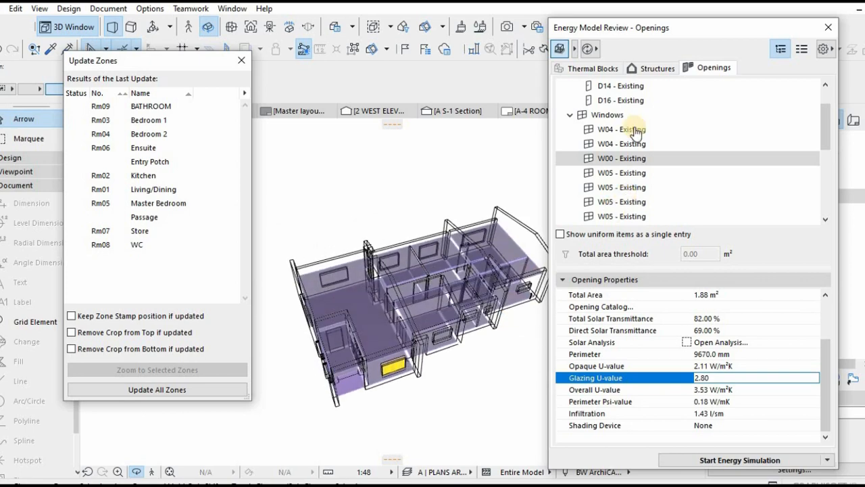
click(570, 116)
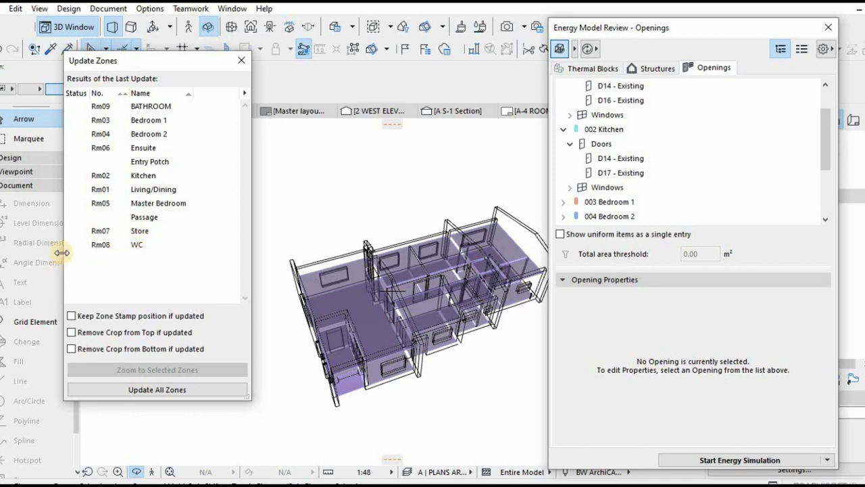
drag(379, 248, 412, 252)
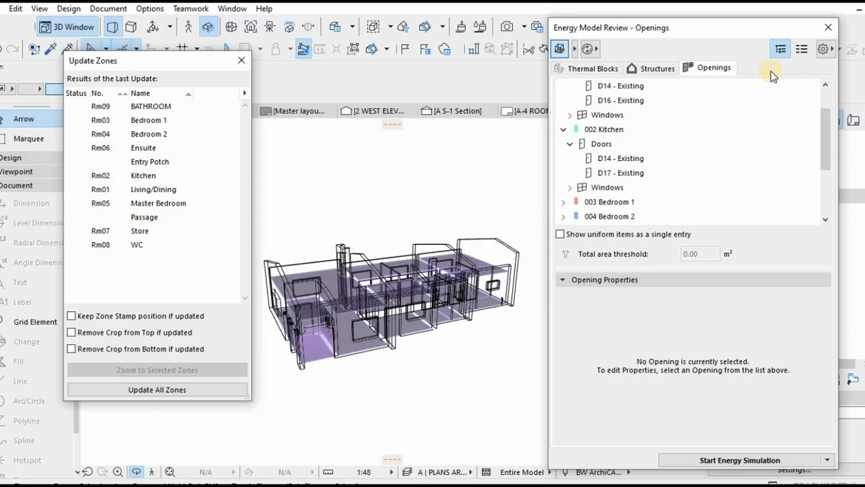
- Open the building systems settings and display the district heating options of the District heating system
click(826, 51)
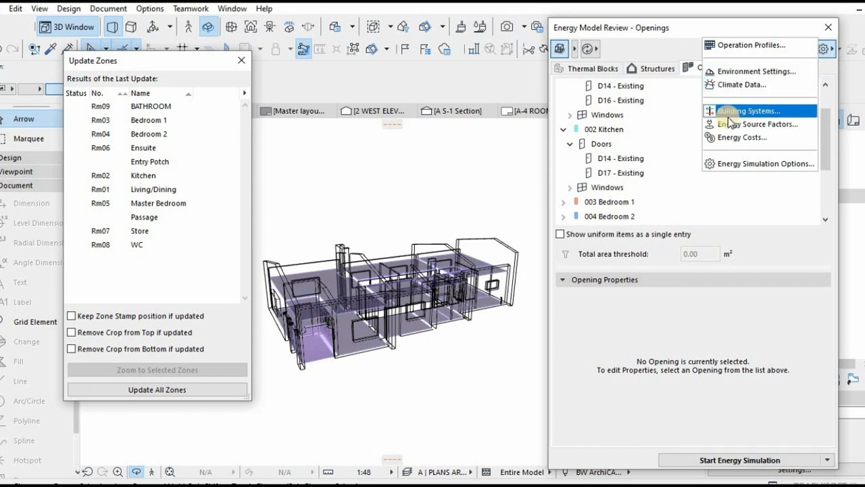
click(369, 255)
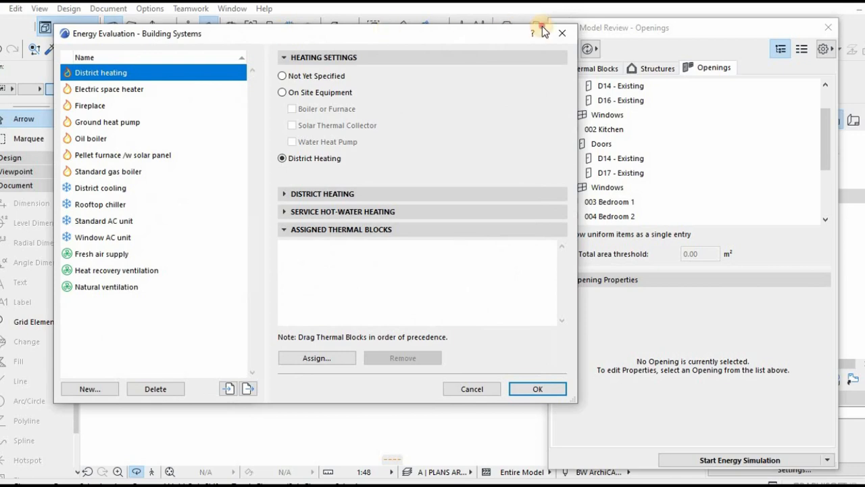
drag(265, 33, 497, 36)
click(343, 73)
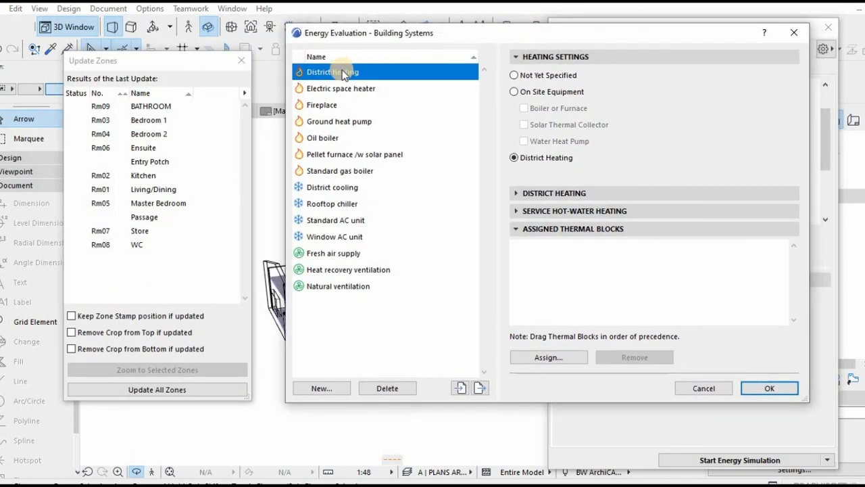
click(341, 74)
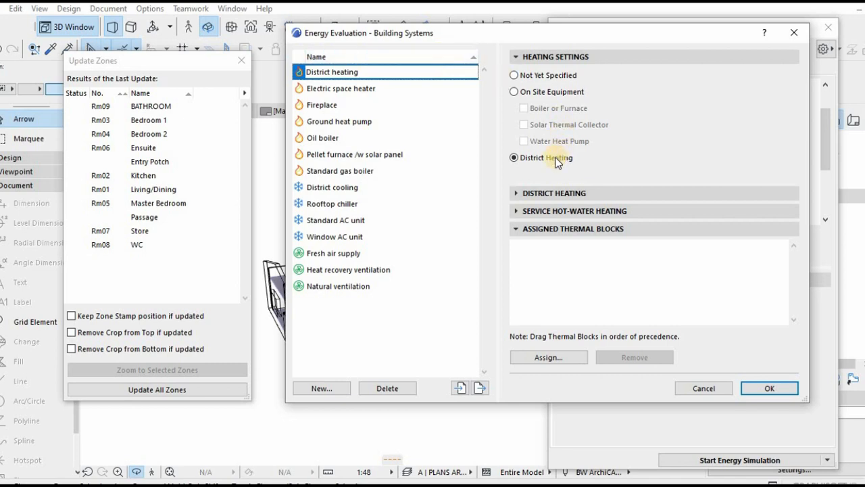
click(516, 194)
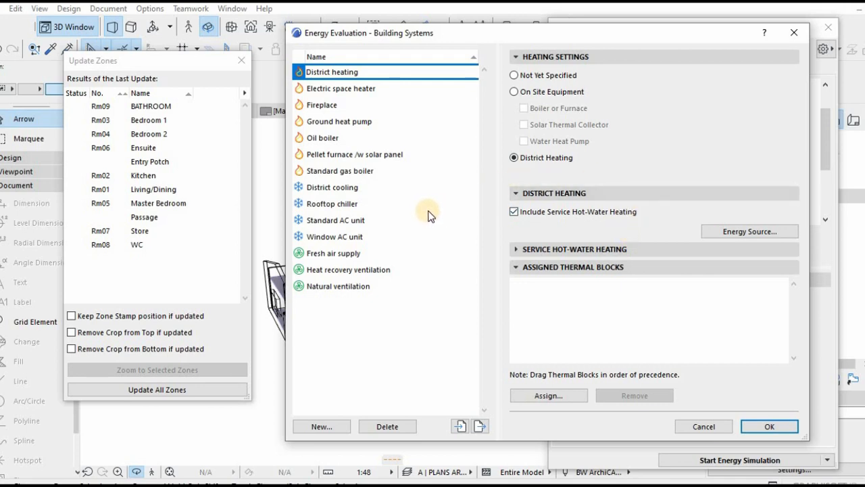
- Change the District heating system's energy source to Electricity
click(729, 233)
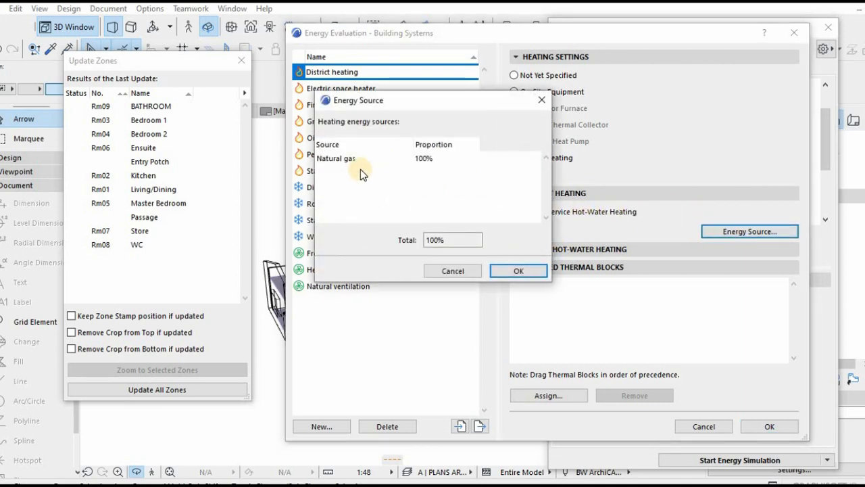
click(466, 162)
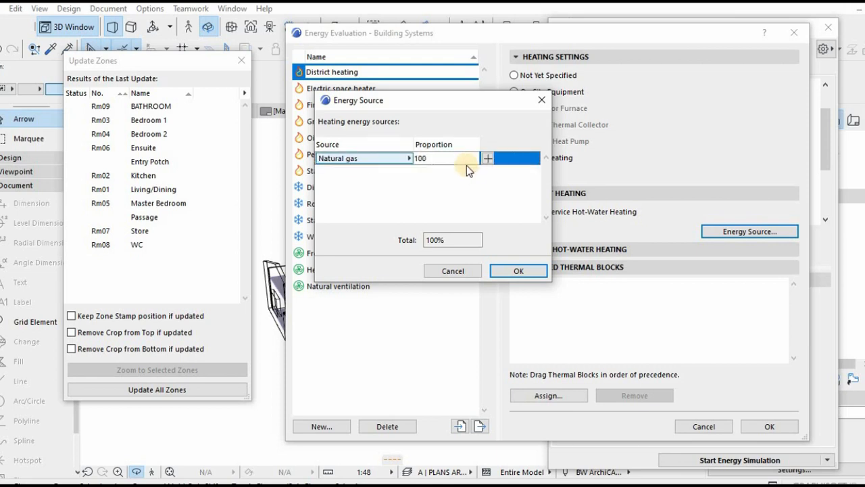
click(405, 158)
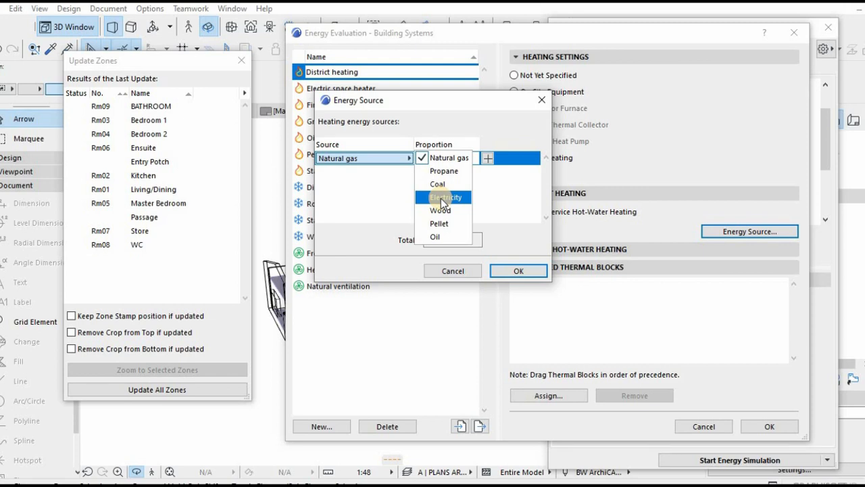
click(442, 198)
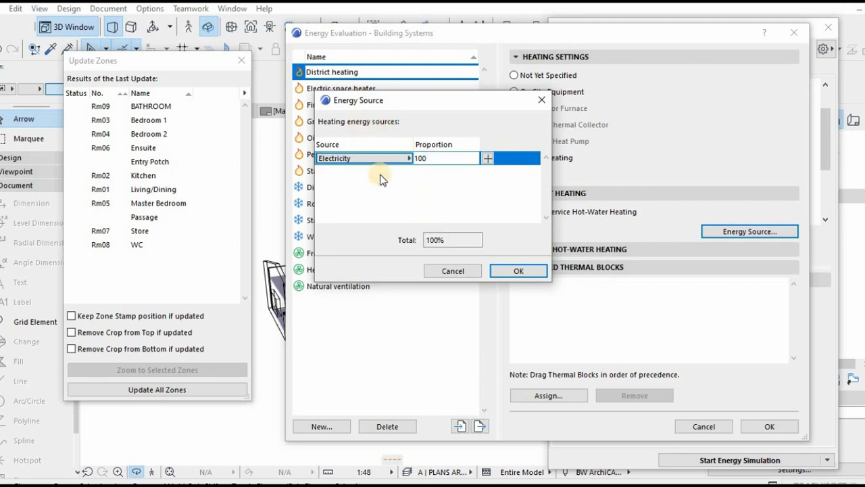
click(518, 271)
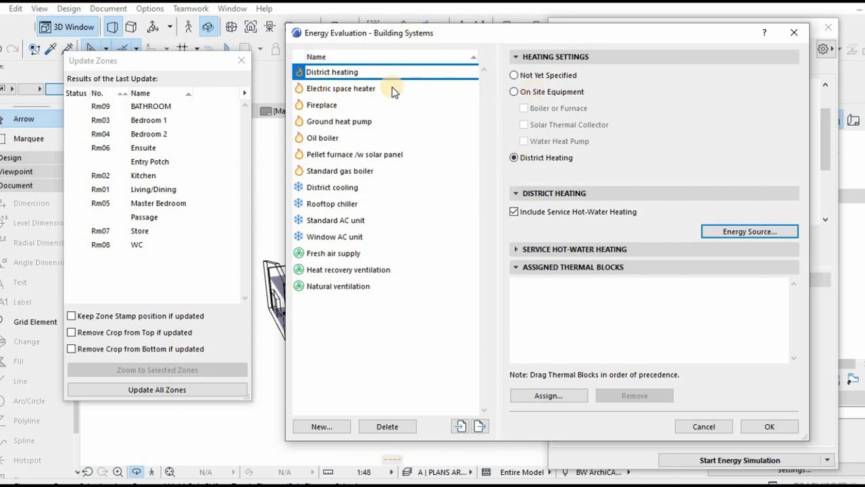
- Show the service hot-water heating settings and assign the Bathroom thermal block to the District heating system
click(516, 249)
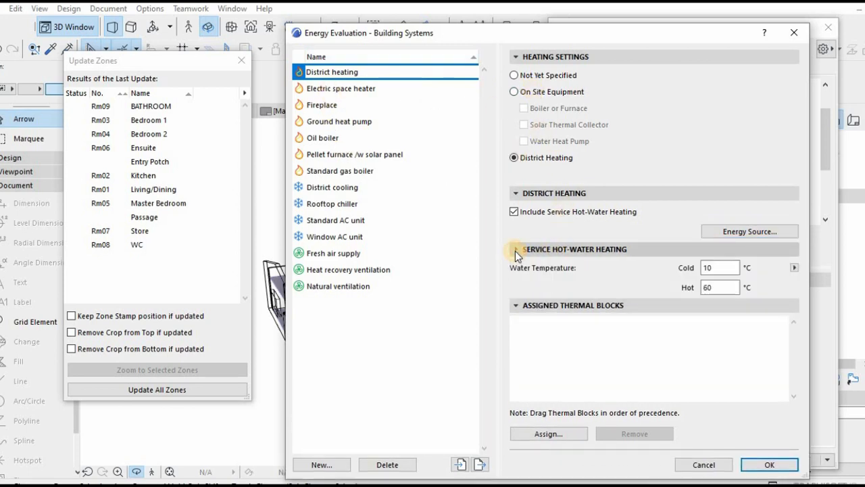
click(522, 306)
click(538, 307)
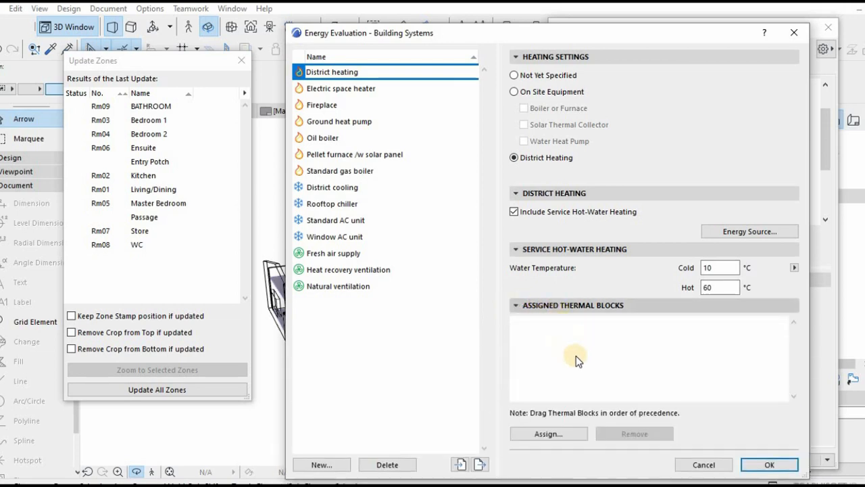
click(546, 433)
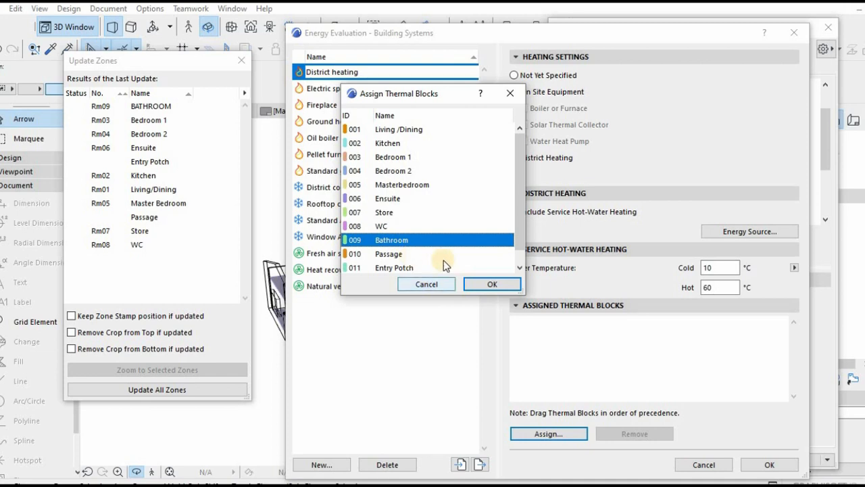
click(479, 285)
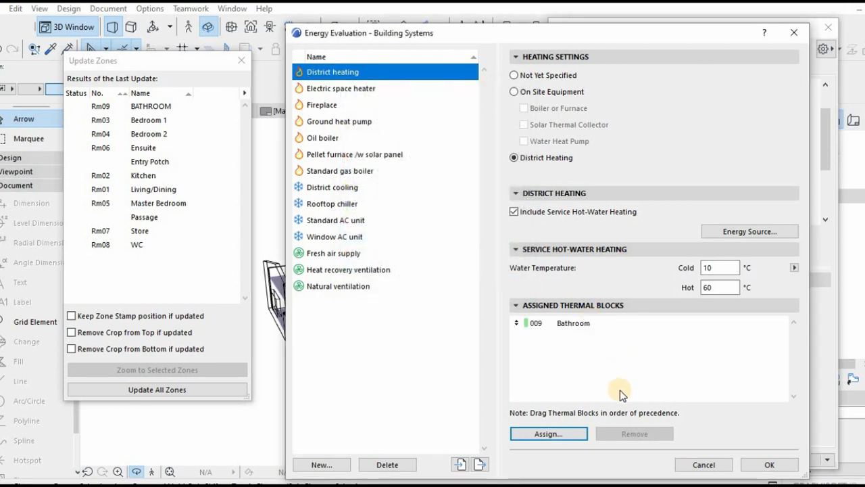
- Assign the Ensuite and Kitchen thermal blocks to the District heating system
click(549, 433)
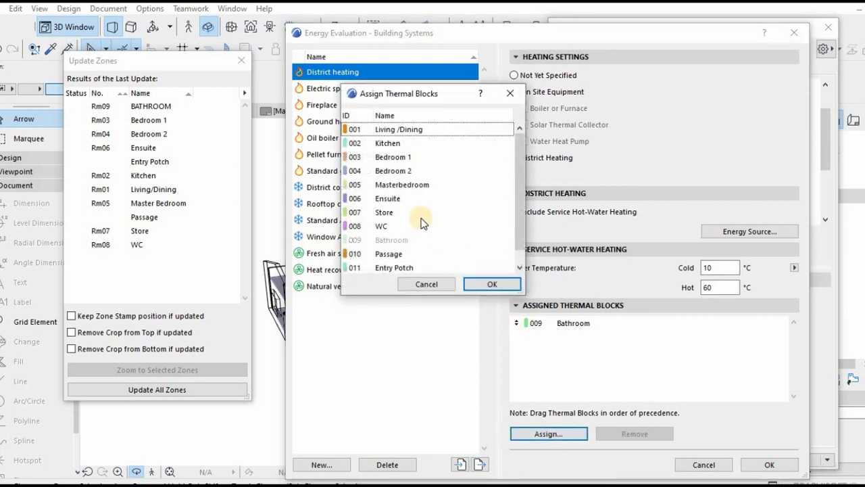
click(384, 198)
click(492, 284)
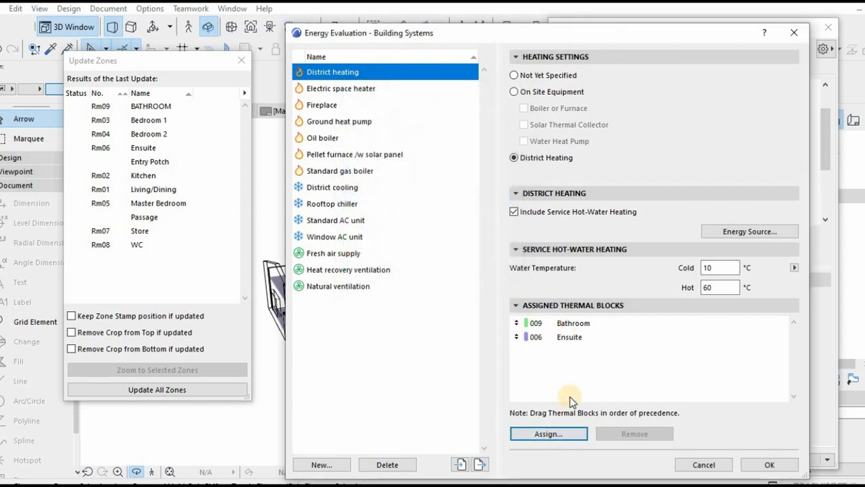
click(549, 434)
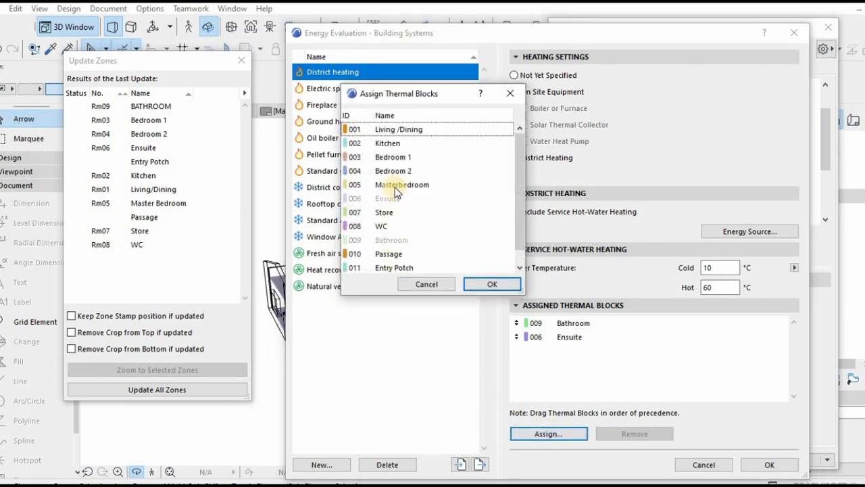
click(395, 144)
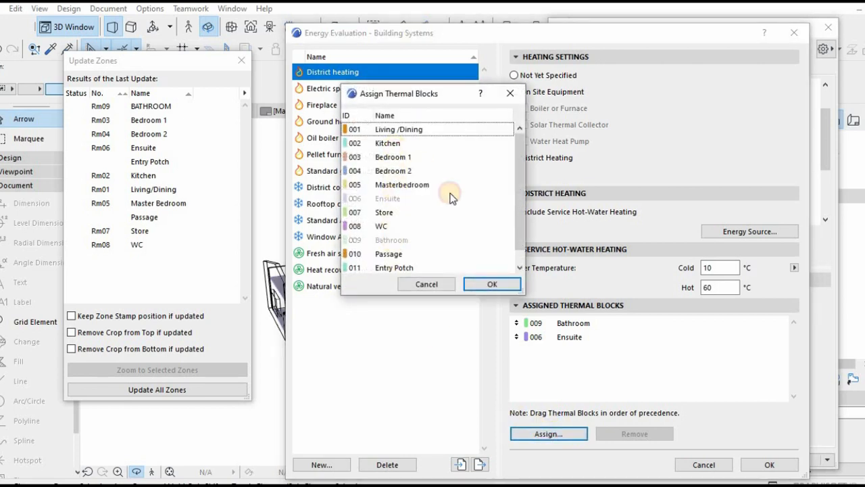
click(491, 284)
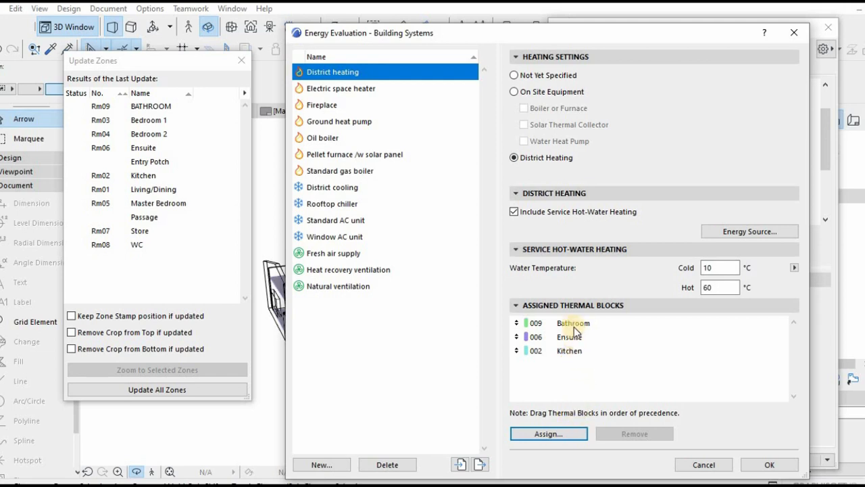
- Select the Fireplace system, view its District Heating options and set its heating back to On Site Equipment
click(327, 108)
click(325, 106)
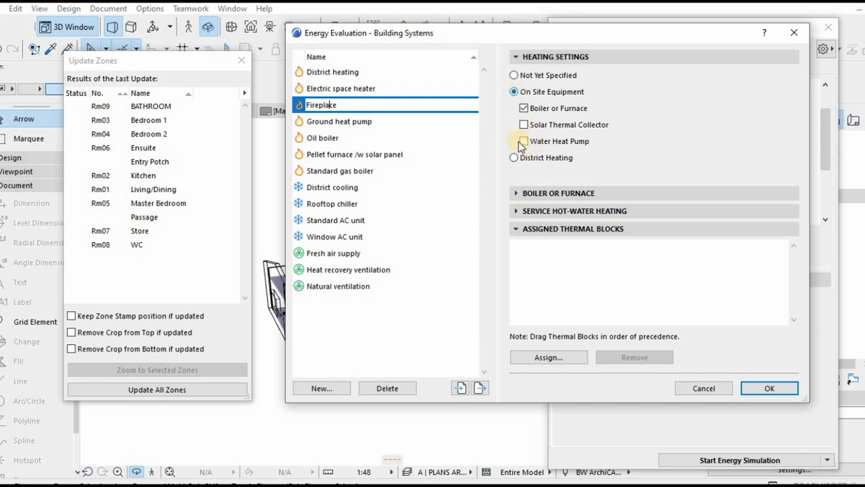
click(514, 158)
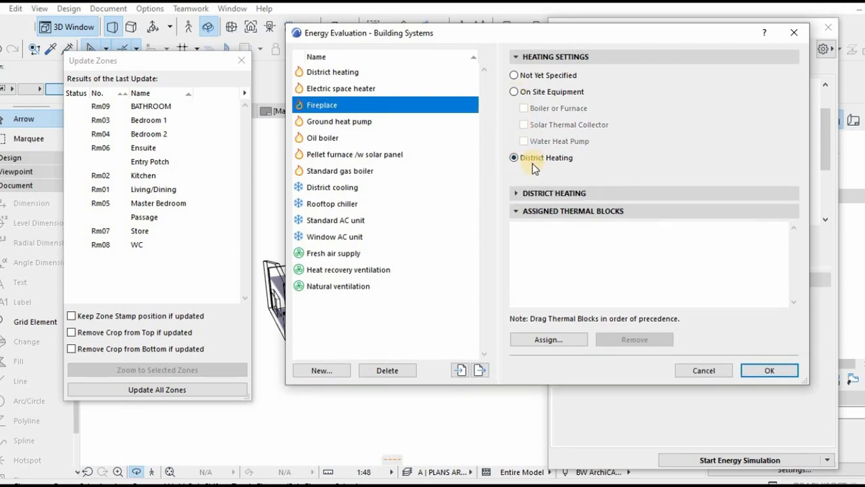
click(514, 194)
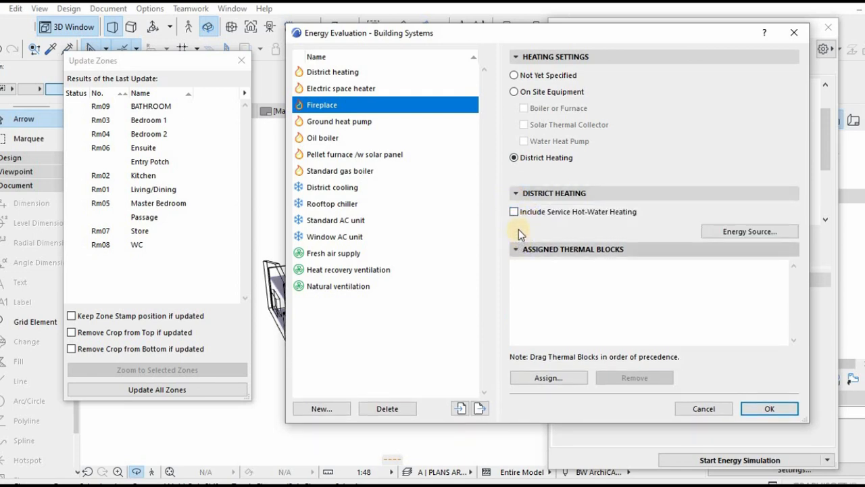
click(515, 92)
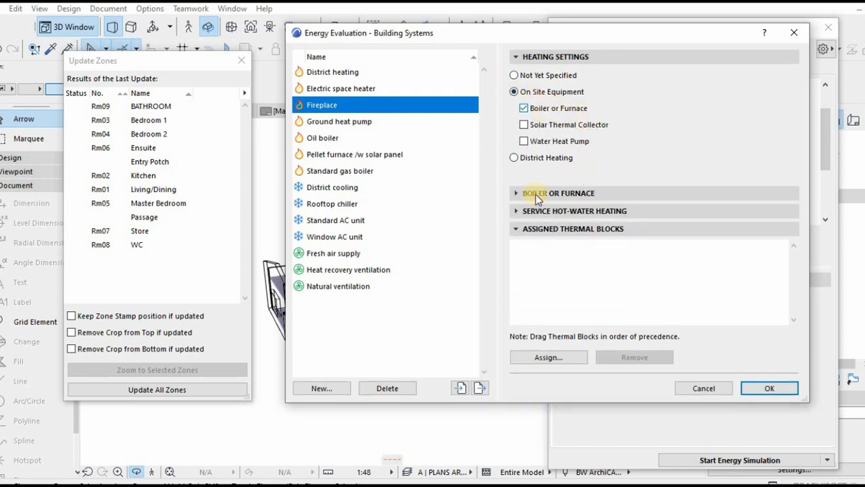
- Examine the Fireplace system's boiler or furnace capacity and its heating energy source
click(516, 193)
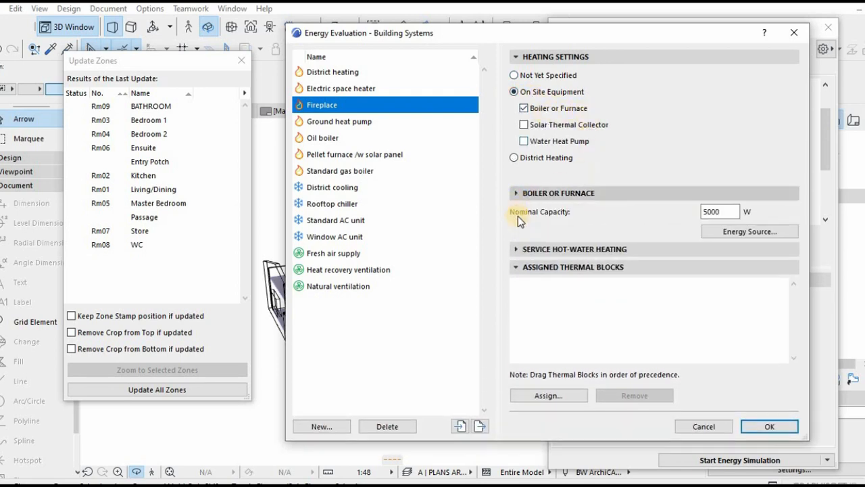
click(754, 231)
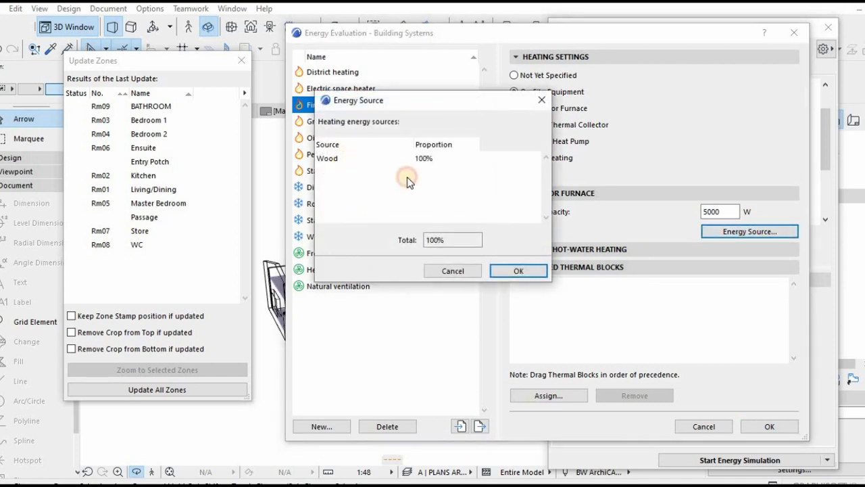
click(407, 178)
click(519, 272)
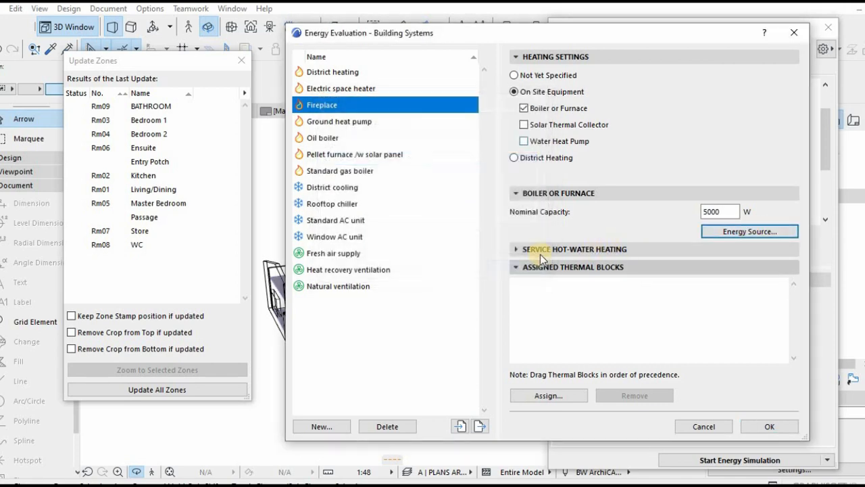
- Assign the Living/Dining thermal block to the Fireplace heating system
click(546, 397)
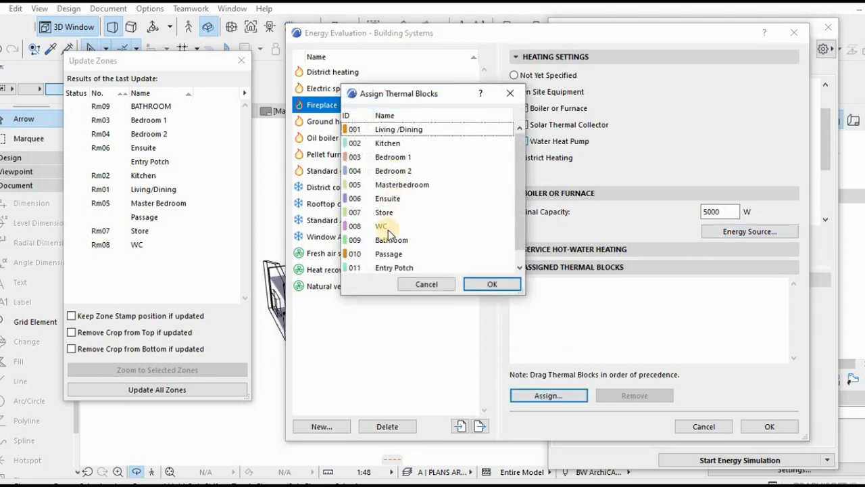
scroll(390, 247, down, 1)
scroll(382, 139, up, 1)
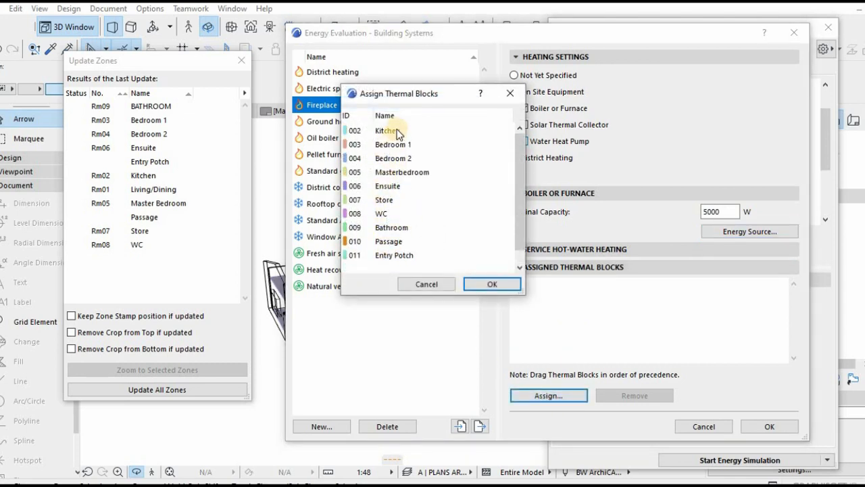
click(397, 129)
click(492, 284)
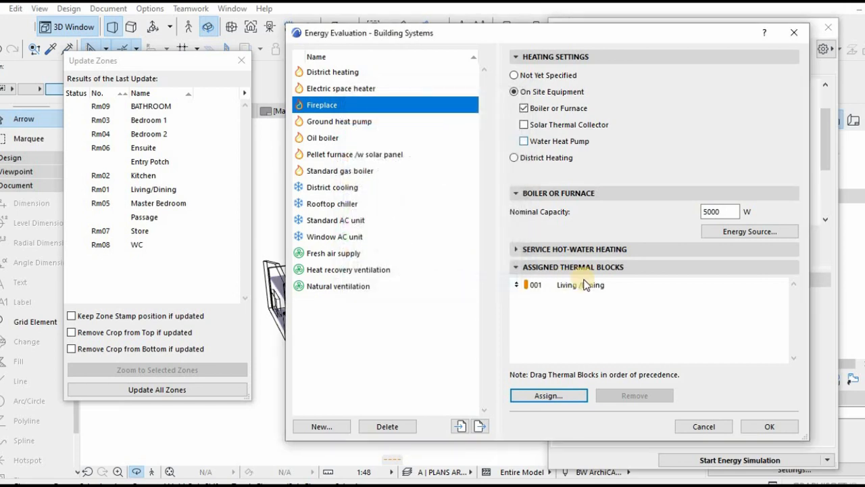
- Set the heating of the Ground heat pump, Oil boiler, Pellet furnace /w solar panel and Standard gas boiler systems to Not Yet Specified
click(324, 121)
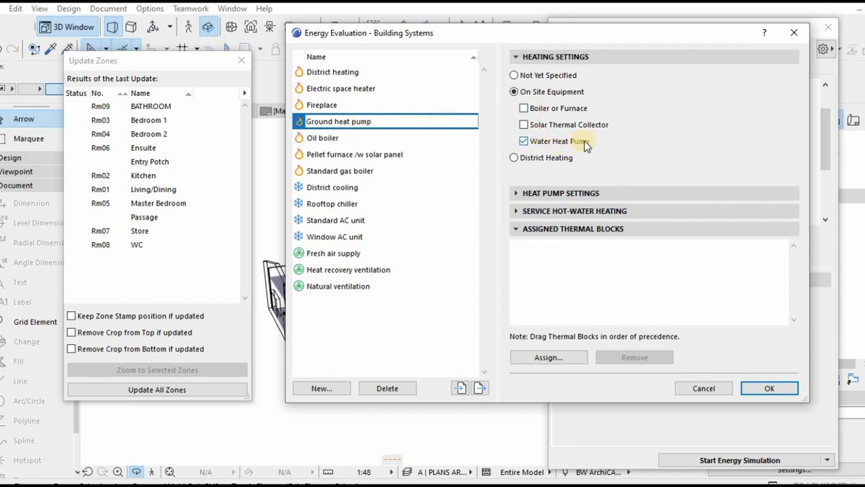
click(513, 75)
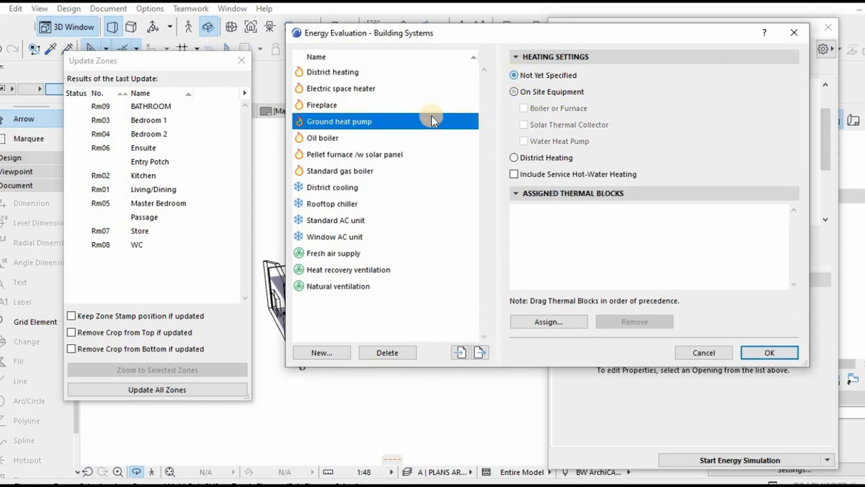
click(338, 137)
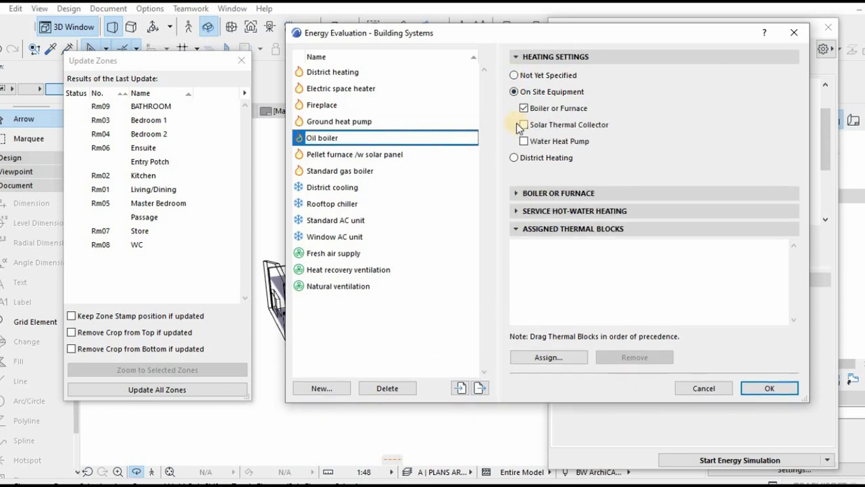
click(514, 75)
click(335, 155)
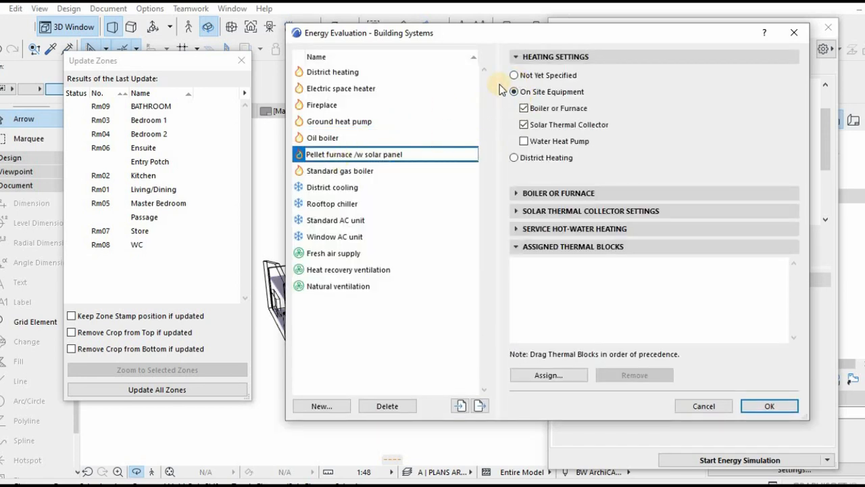
click(514, 75)
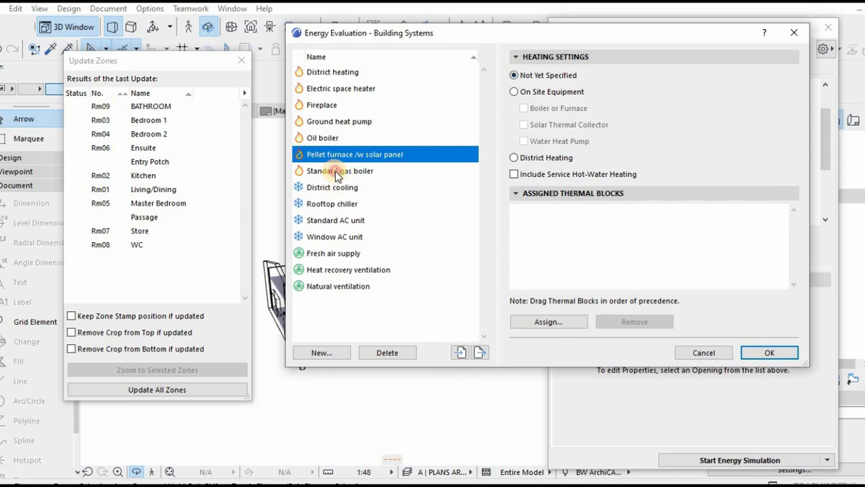
click(332, 171)
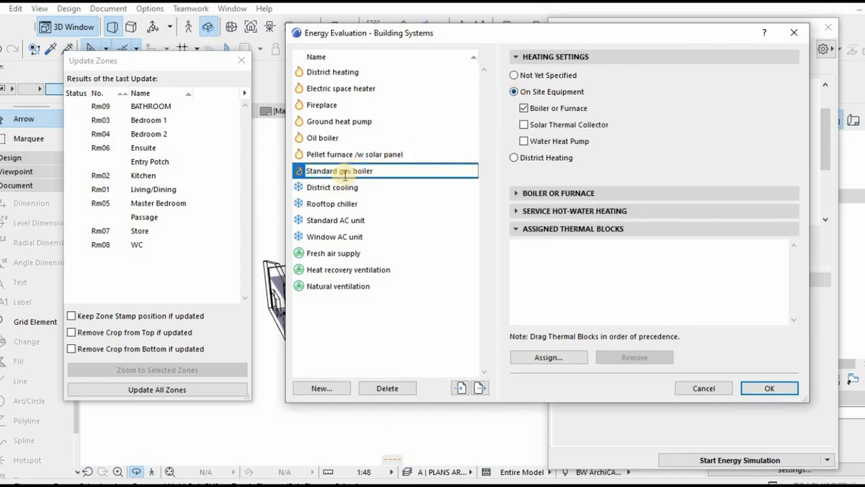
click(512, 74)
- View the District cooling system's energy source and set the Rooftop chiller's cooling to Not Yet Specified
click(336, 187)
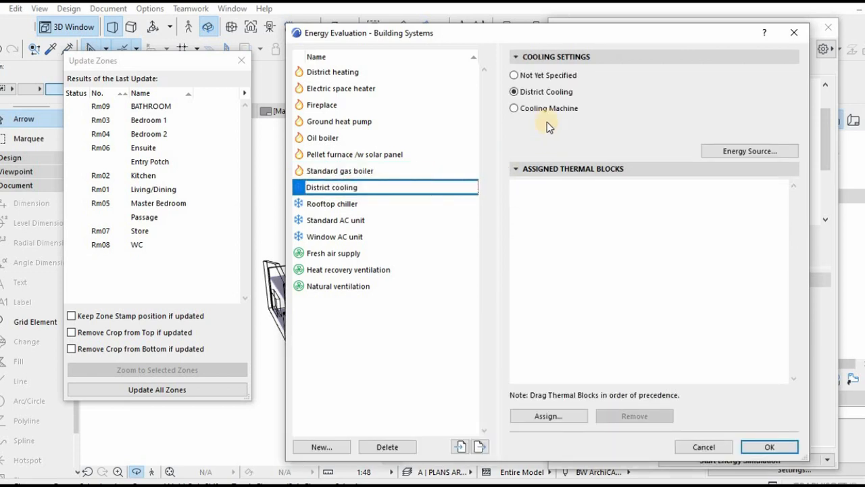
click(723, 153)
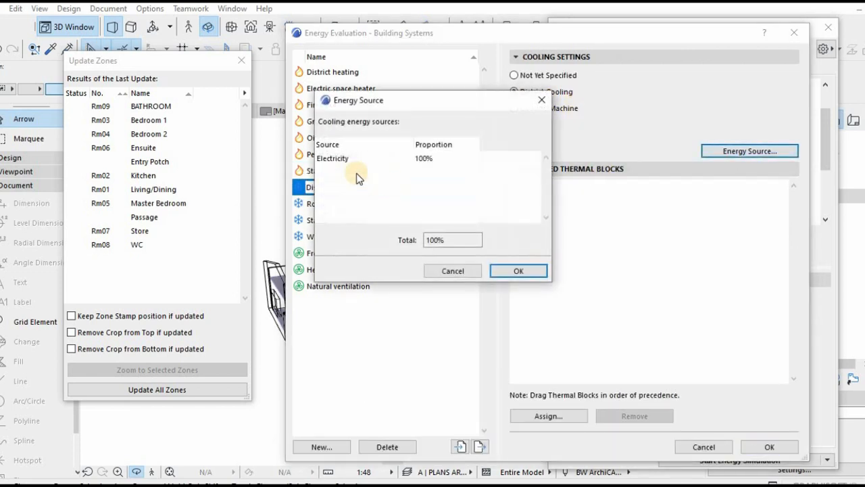
click(521, 272)
key(Down)
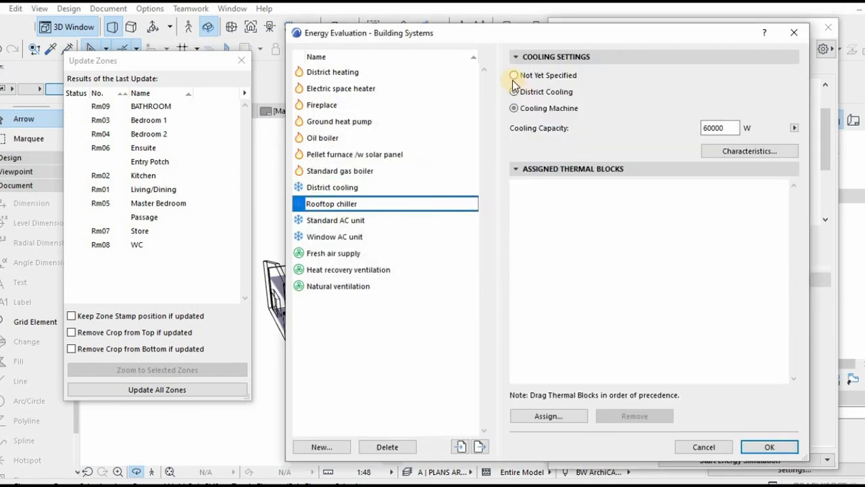
click(513, 76)
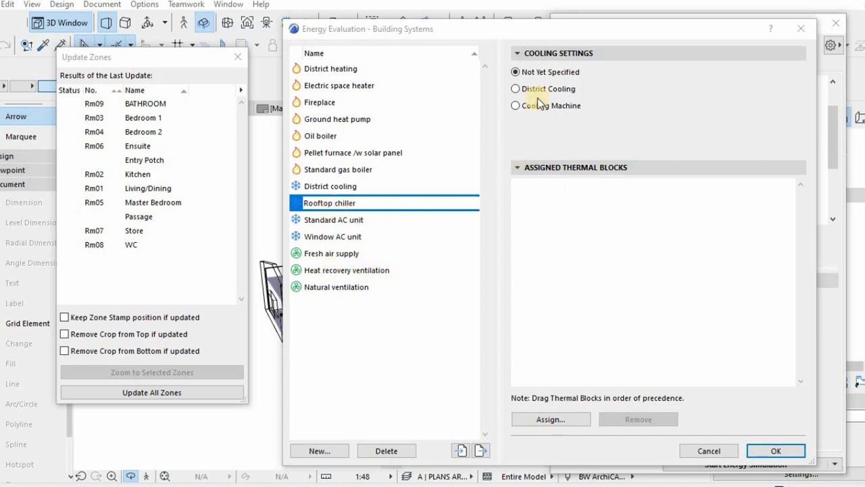
- View the Standard AC unit's cooling characteristics and assign the Living/Dining thermal block to it
click(326, 220)
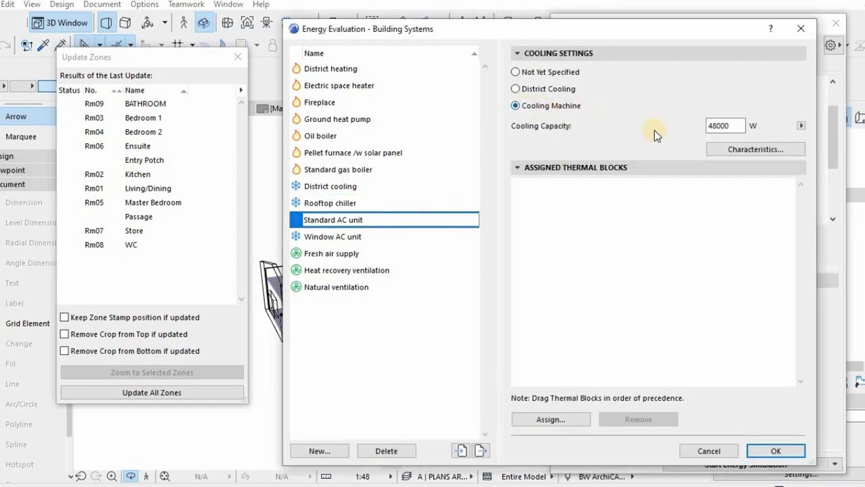
click(736, 150)
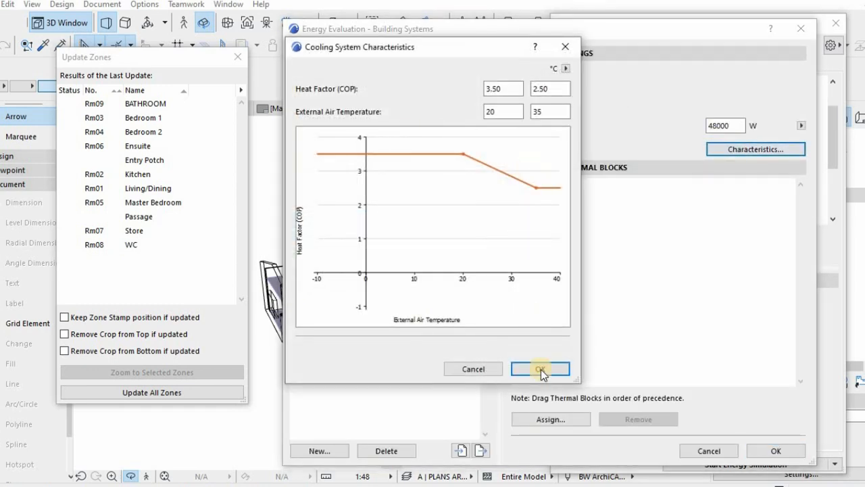
click(540, 370)
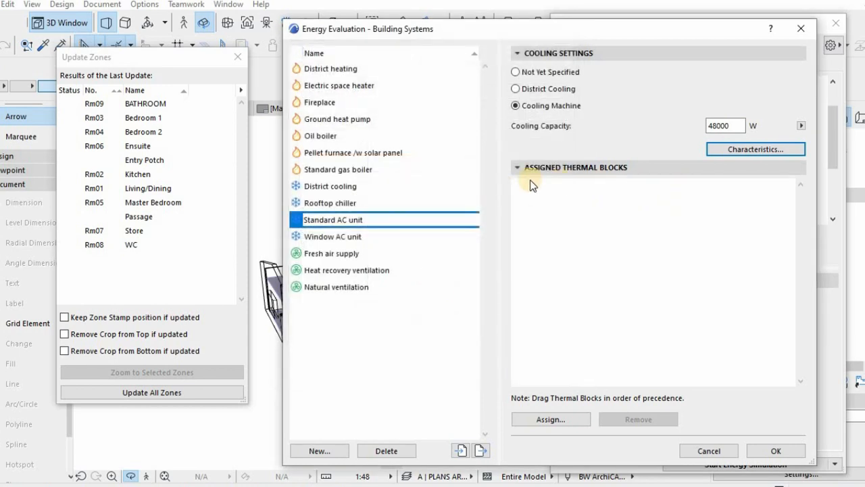
click(551, 419)
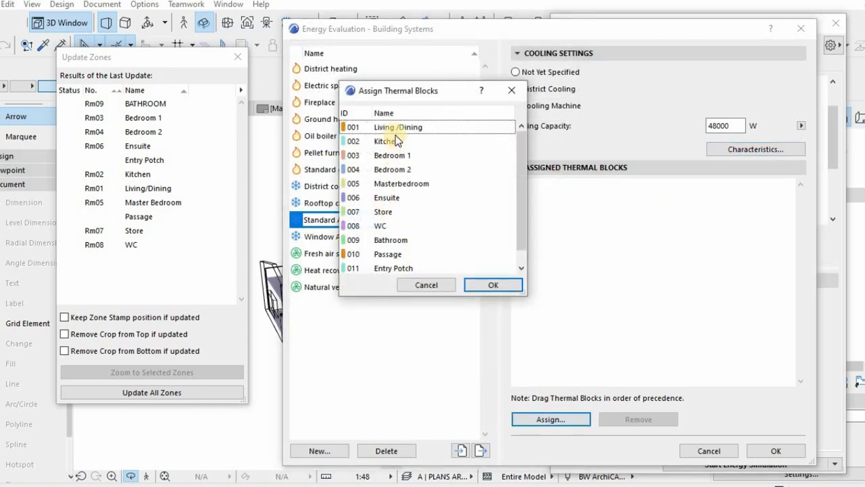
click(493, 284)
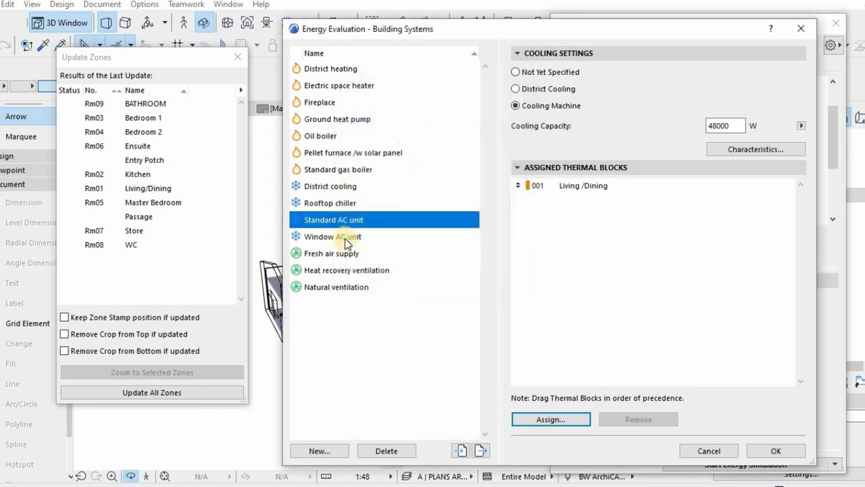
- Set the Window AC unit to Not Yet Specified, set Fresh air supply and Heat recovery ventilation to Not Yet Specified or Natural, and accept the building systems
click(334, 236)
click(518, 73)
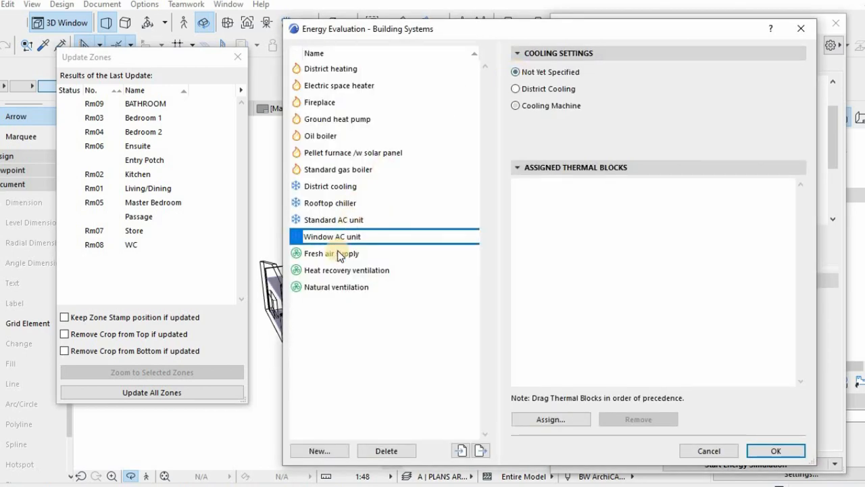
click(334, 256)
click(525, 75)
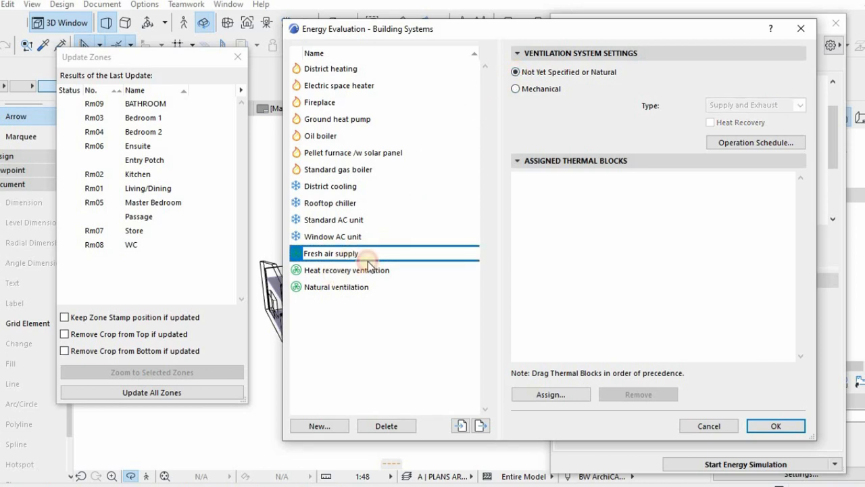
click(414, 272)
click(517, 73)
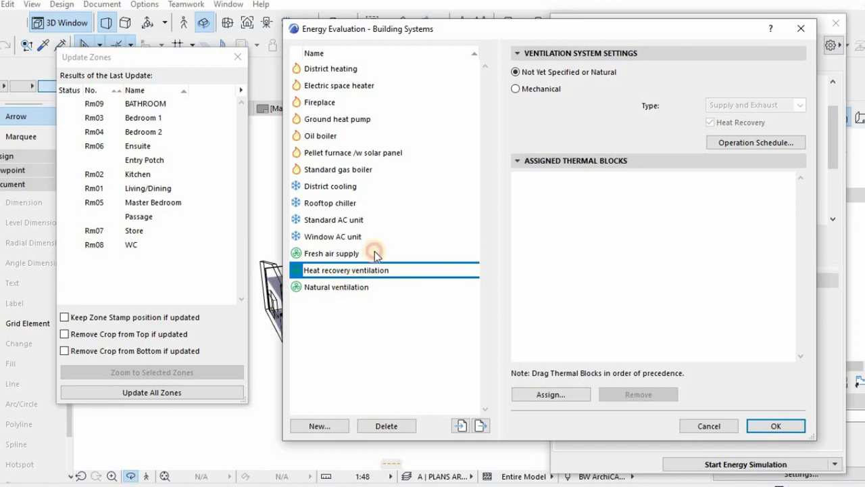
click(373, 286)
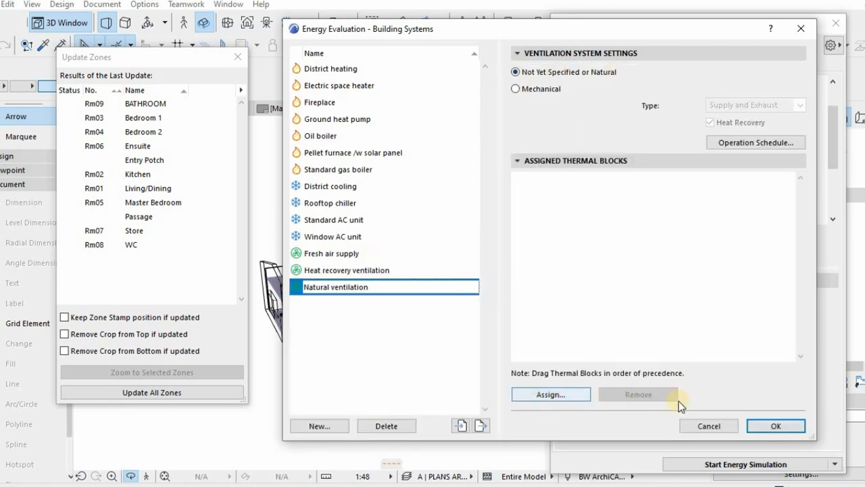
click(769, 427)
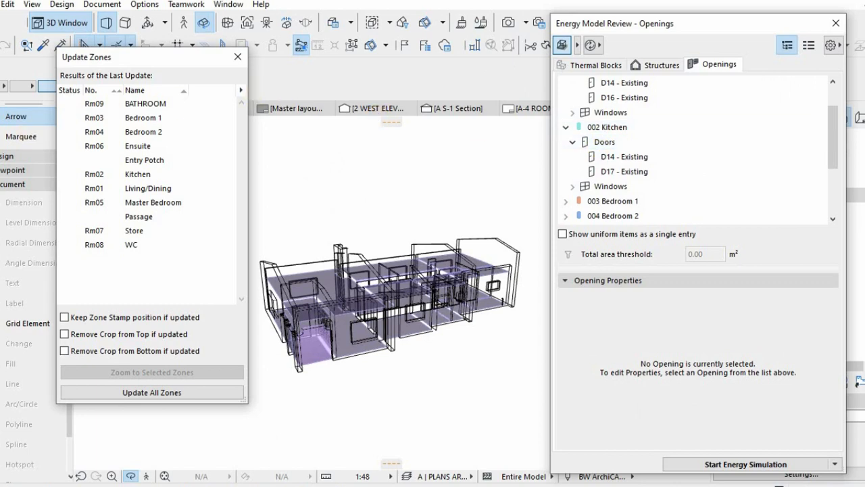
- Toggle the energy model review display in the 3D view and show the zone volumes in it
click(562, 46)
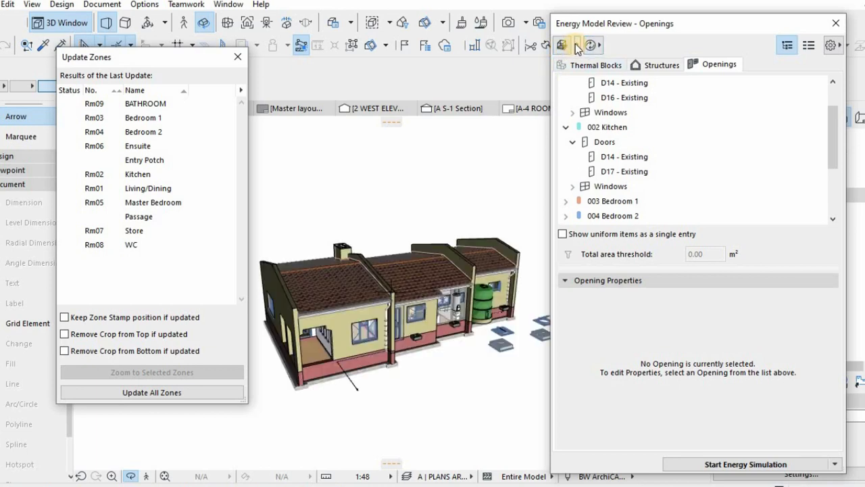
click(578, 45)
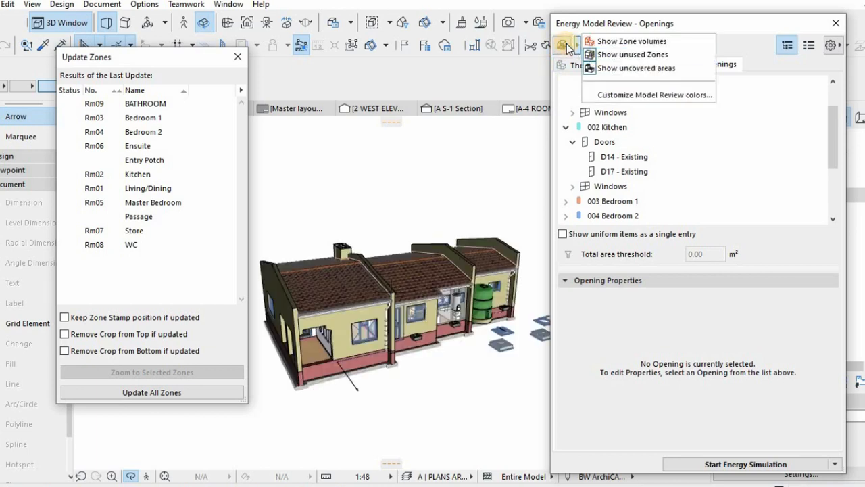
click(567, 47)
click(567, 47)
click(600, 45)
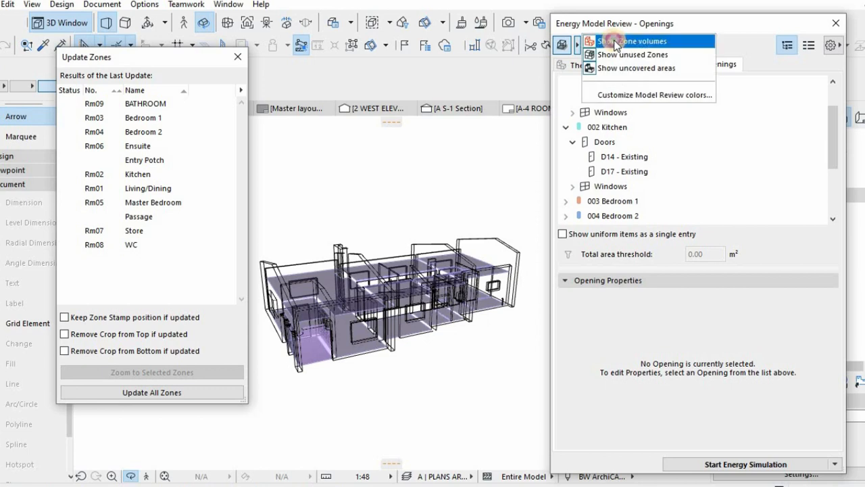
click(613, 33)
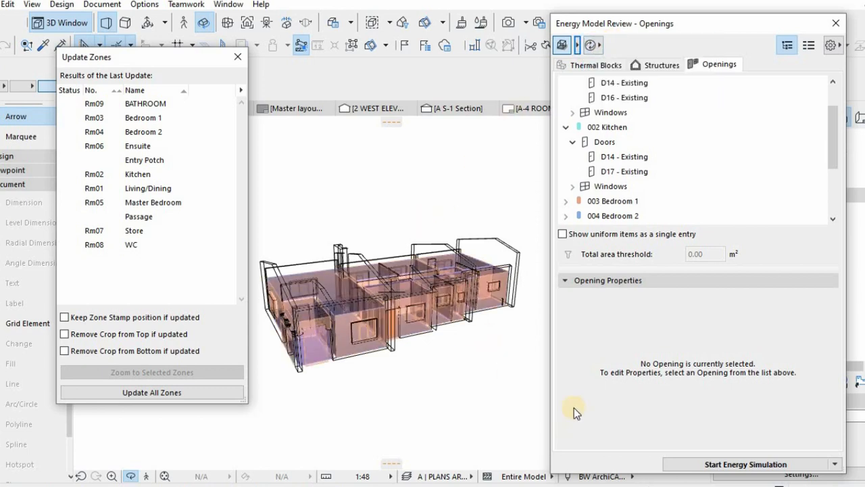
- Update all zones and start the energy simulation from the thermal blocks review
drag(647, 30, 573, 14)
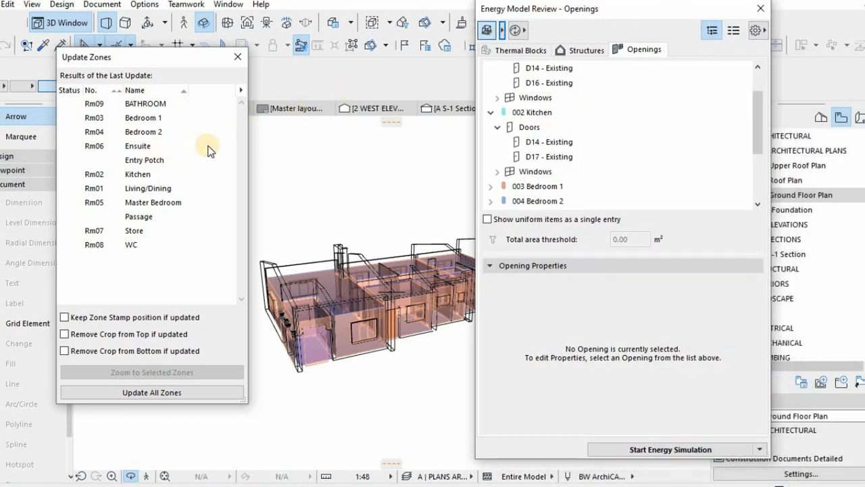
click(134, 395)
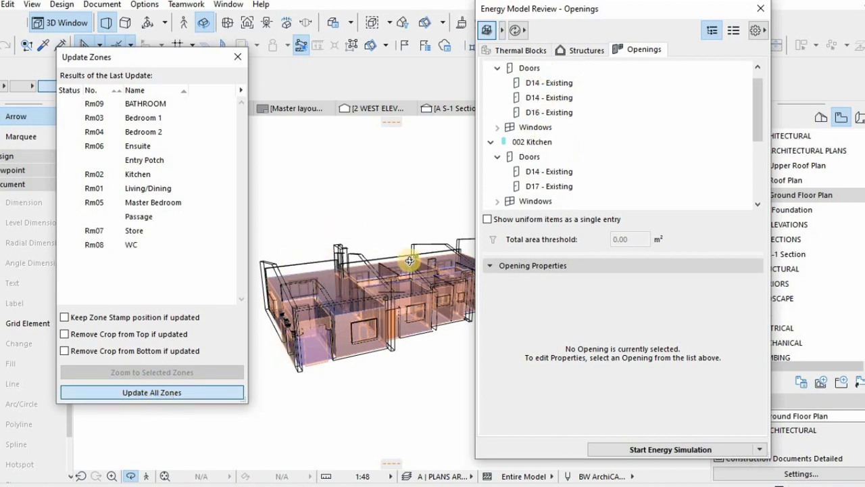
click(582, 51)
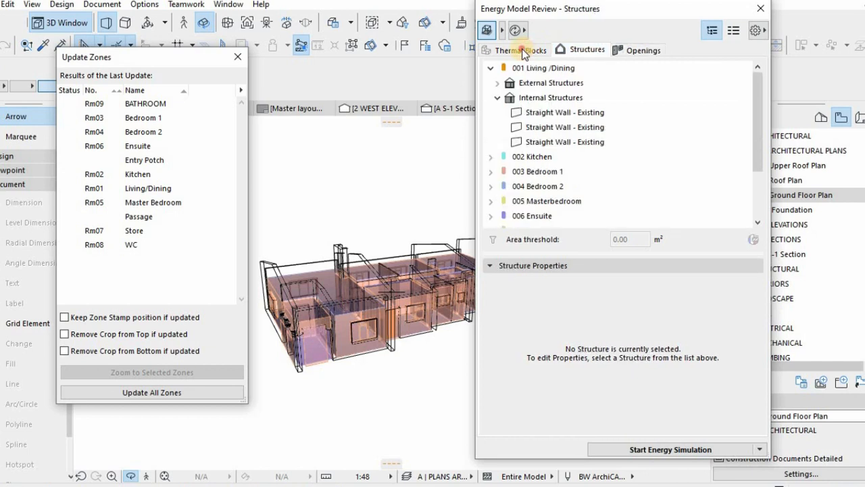
click(522, 51)
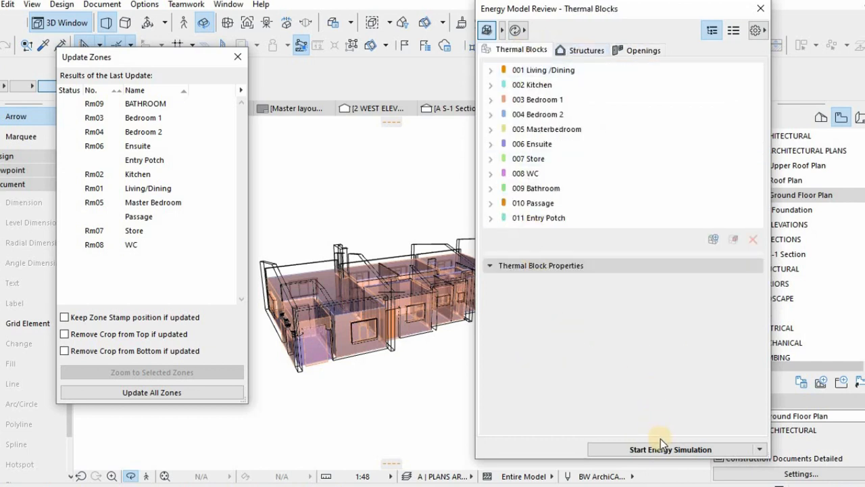
drag(563, 9, 471, 13)
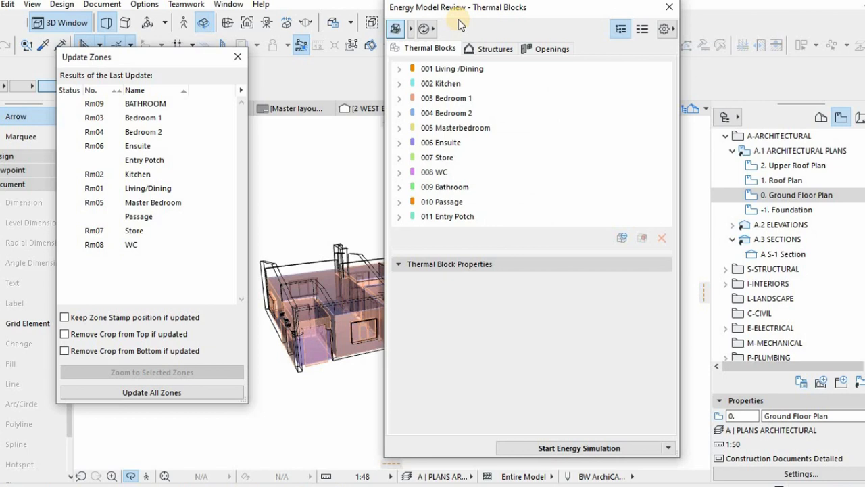
click(582, 449)
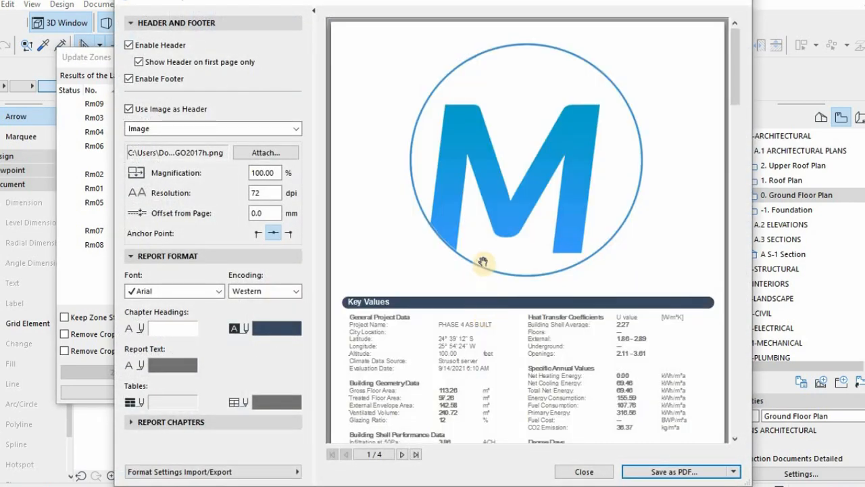
- Examine the energy evaluation report from its key values to the thermal blocks and environmental impact tables
scroll(480, 257, down, 15)
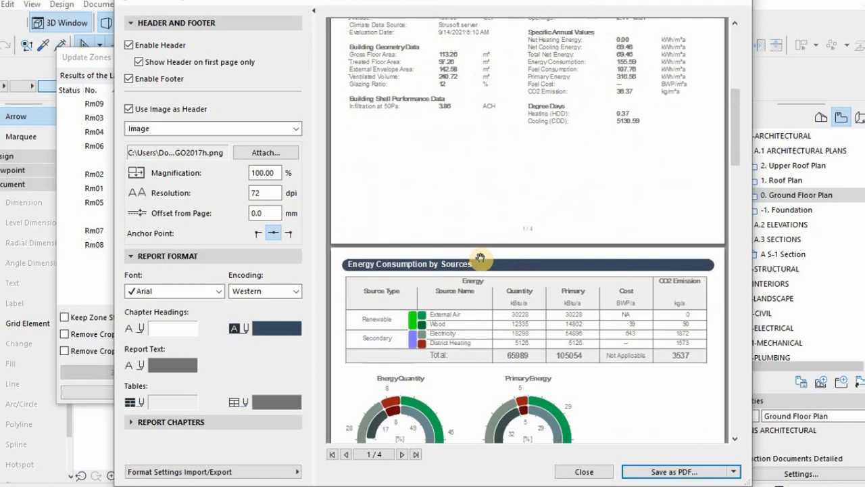
scroll(486, 274, up, 5)
scroll(486, 270, down, 3)
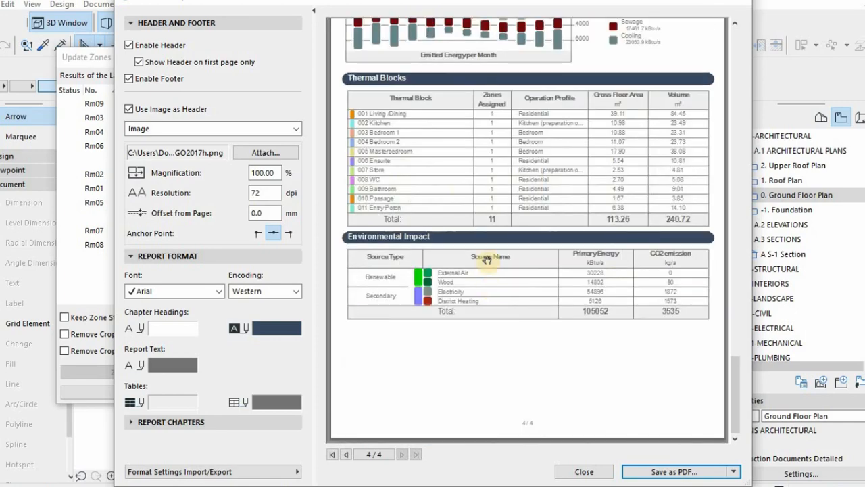
- Replace the report's header image with the MSBIM Emblem file from the YOUTUBE CHANNEL folder
scroll(486, 267, up, 3)
scroll(487, 260, down, 5)
scroll(487, 260, up, 15)
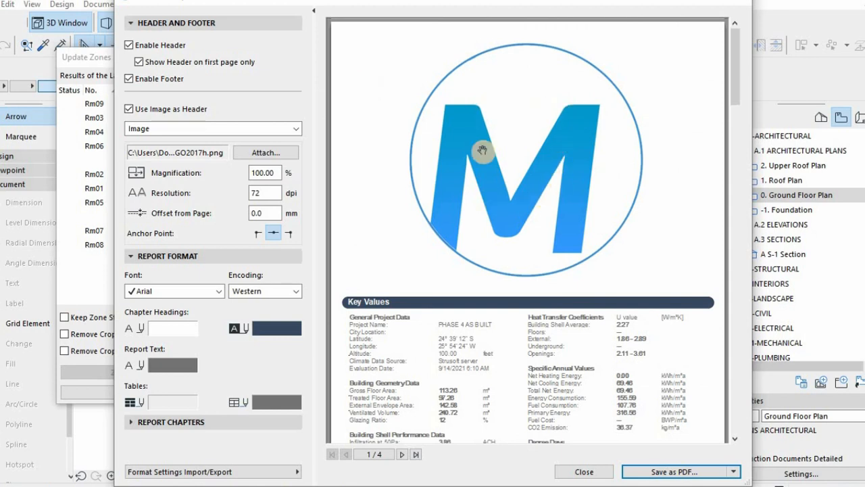
click(149, 125)
click(149, 124)
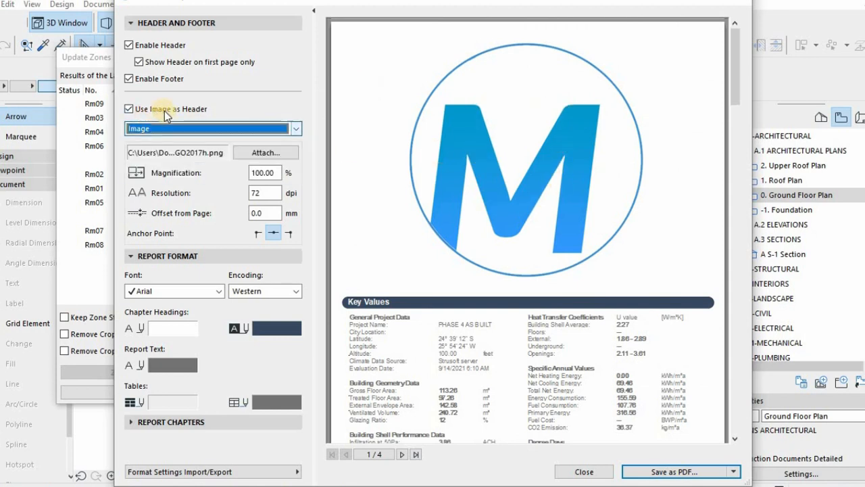
click(261, 153)
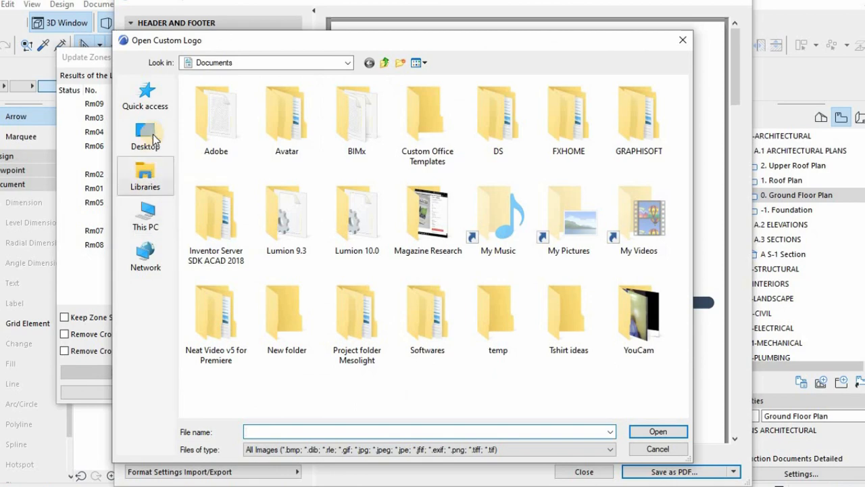
click(146, 98)
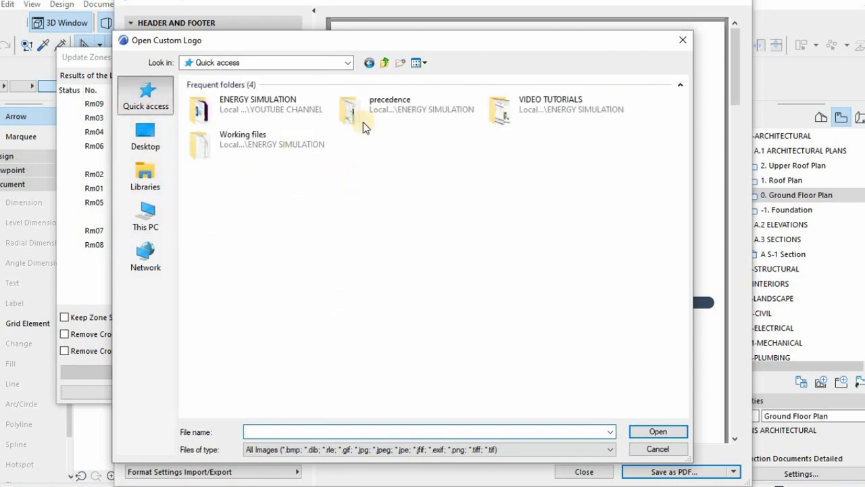
double_click(237, 100)
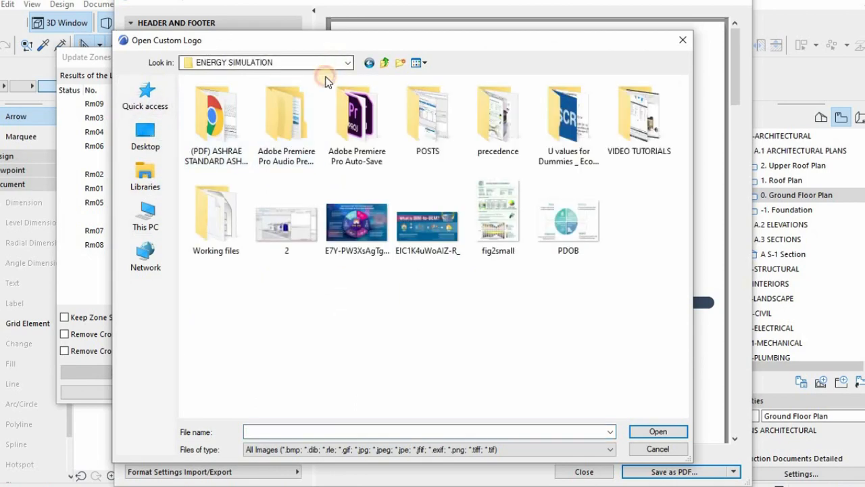
click(284, 62)
click(294, 125)
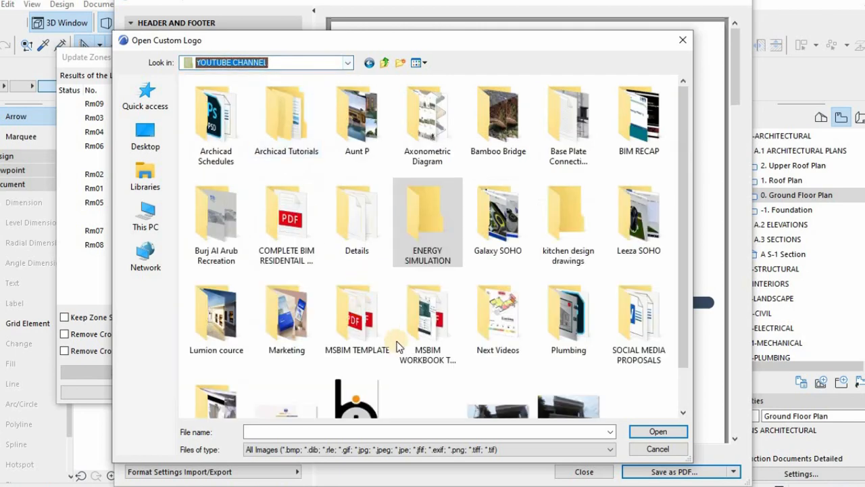
scroll(379, 351, down, 1)
click(356, 368)
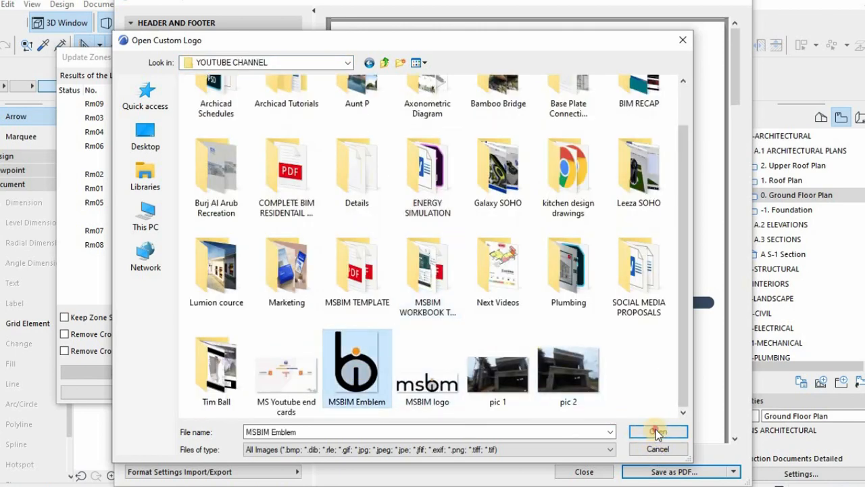
click(657, 433)
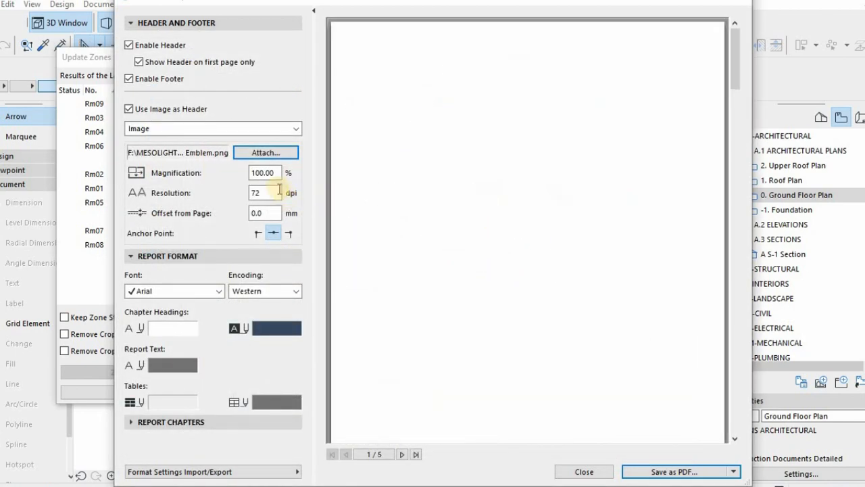
- Try header image resolutions of 20, 200 and 2000 dpi in the report preview
drag(278, 175, 221, 177)
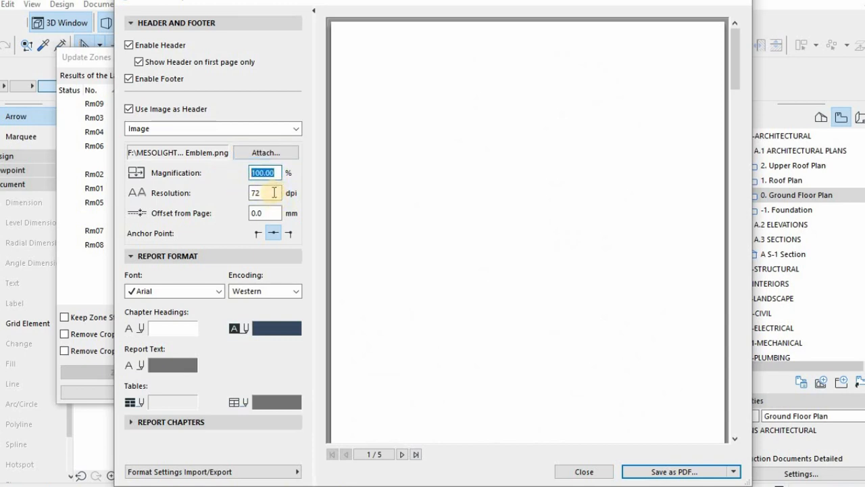
click(224, 196)
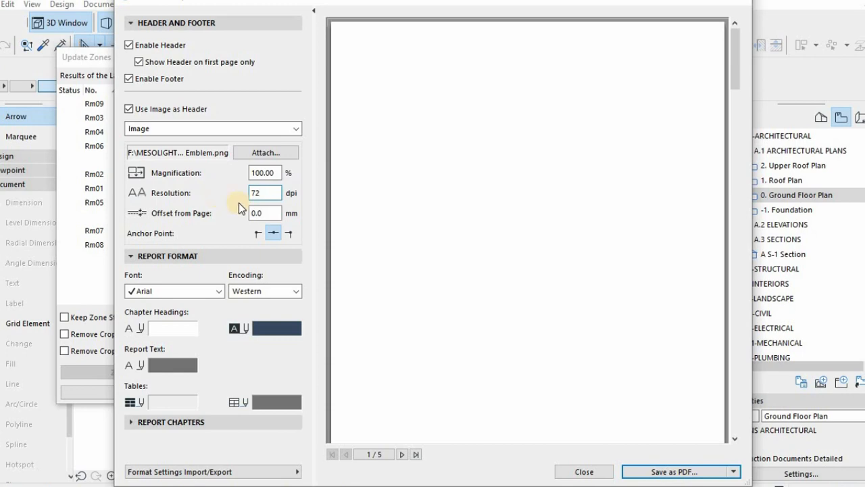
text(200)
click(269, 194)
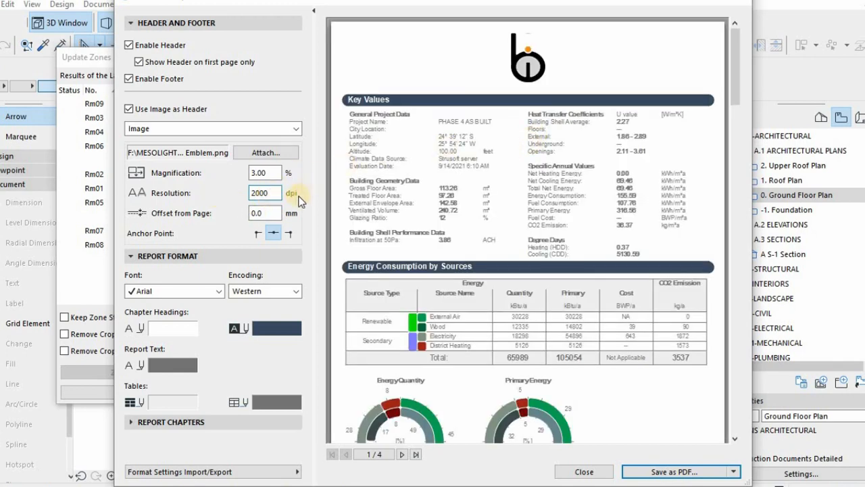
click(195, 193)
text(0)
click(313, 193)
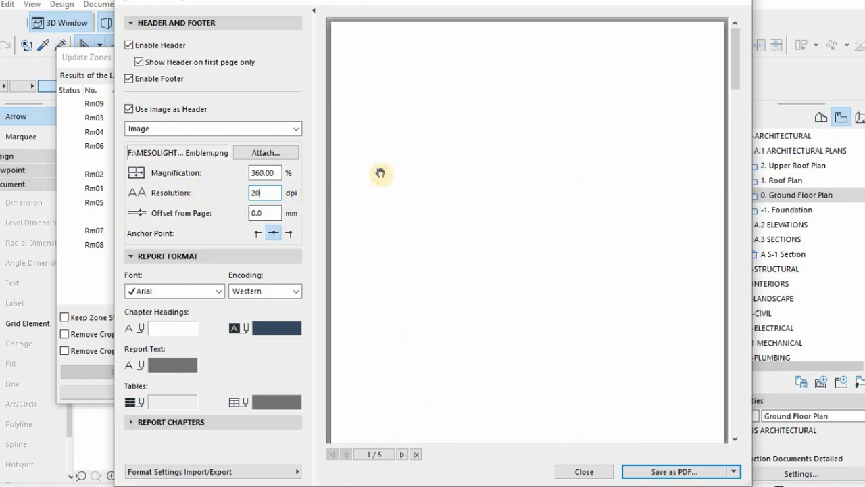
scroll(422, 194, down, 5)
scroll(369, 198, up, 5)
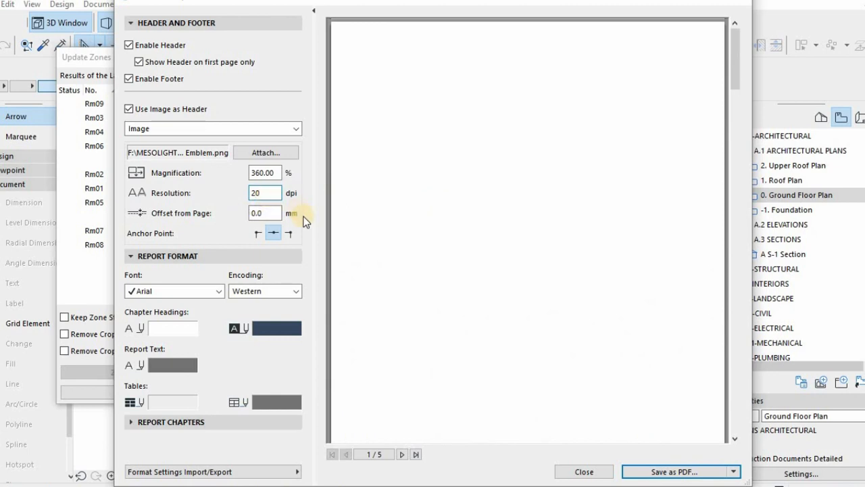
click(309, 218)
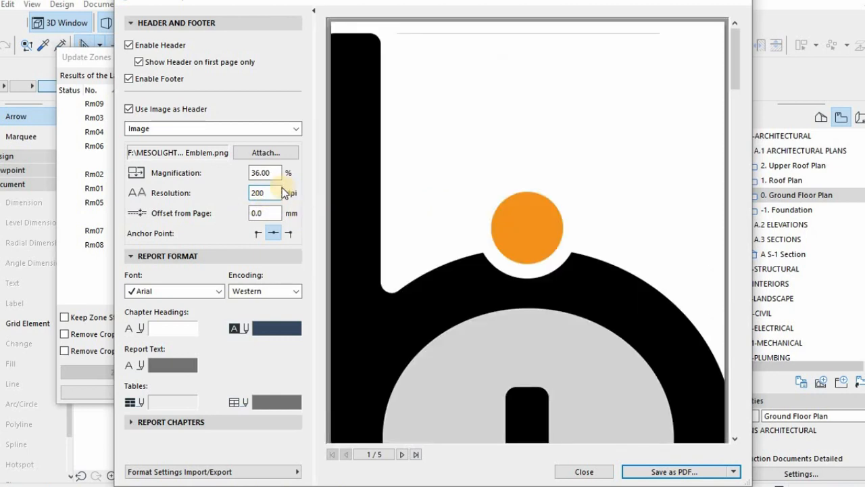
click(306, 217)
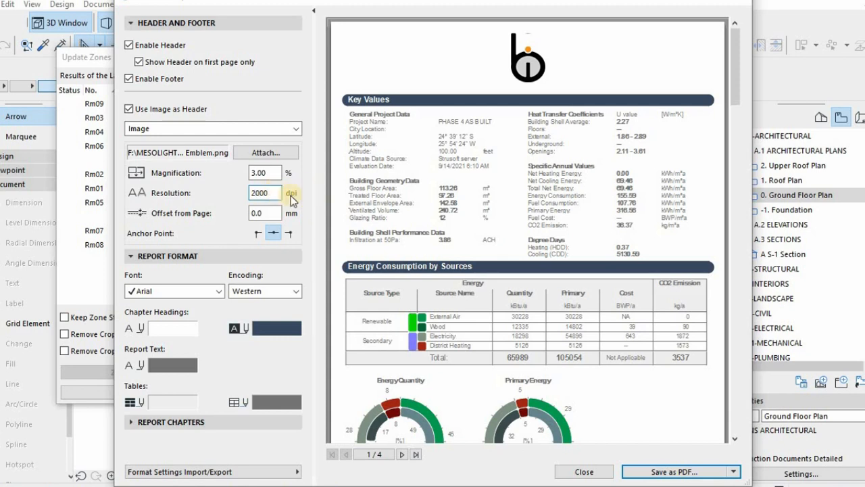
- Set the header image magnification to 20%
click(271, 175)
text(20)
click(306, 177)
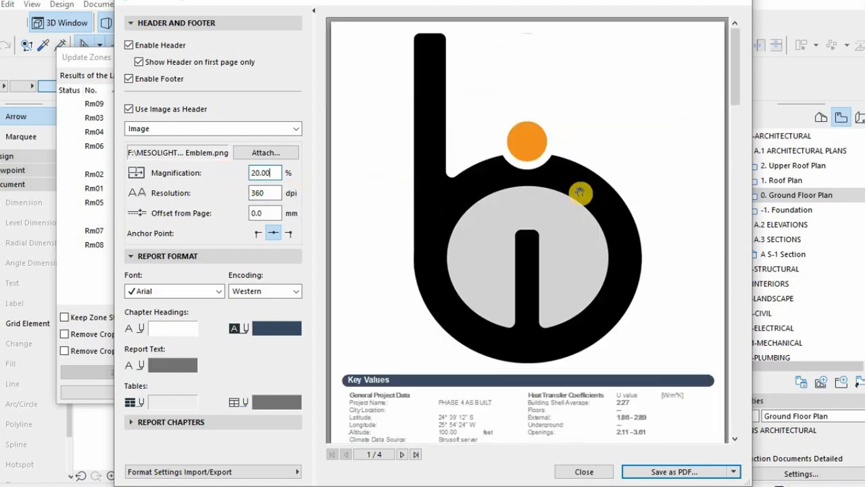
- Examine the report's key values and energy consumption by sources, and check the format settings import and export options
scroll(525, 216, down, 3)
scroll(523, 149, up, 3)
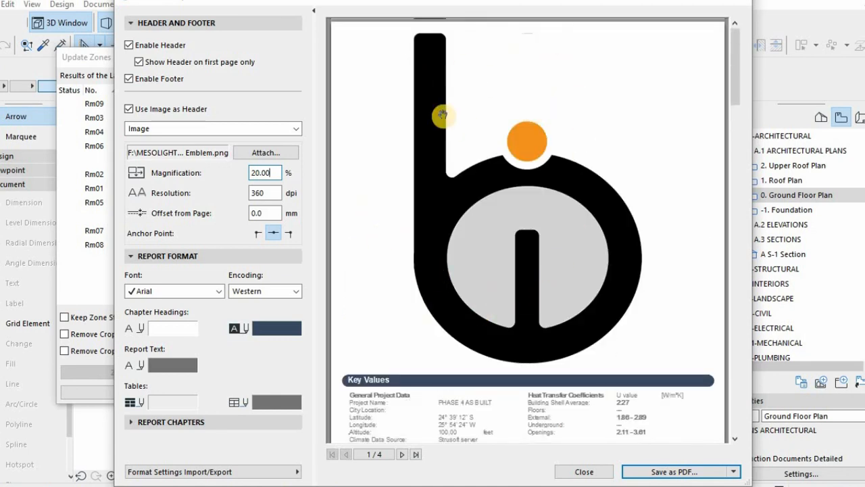
scroll(488, 93, down, 1)
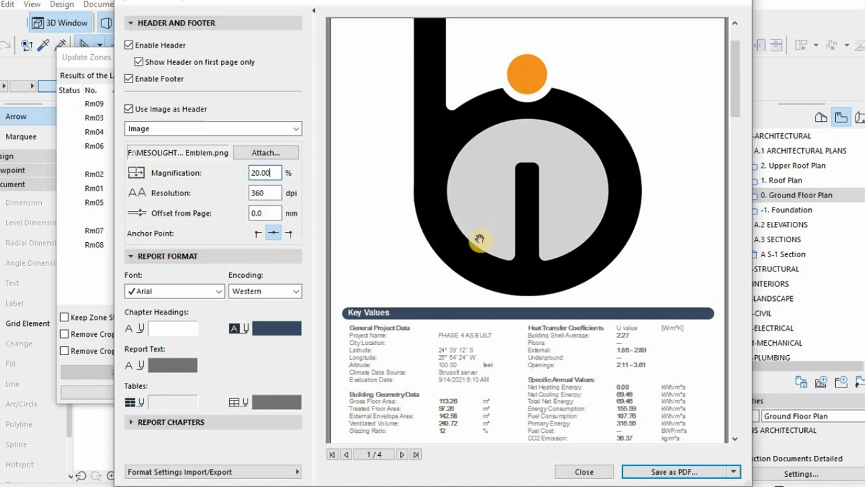
scroll(451, 254, down, 1)
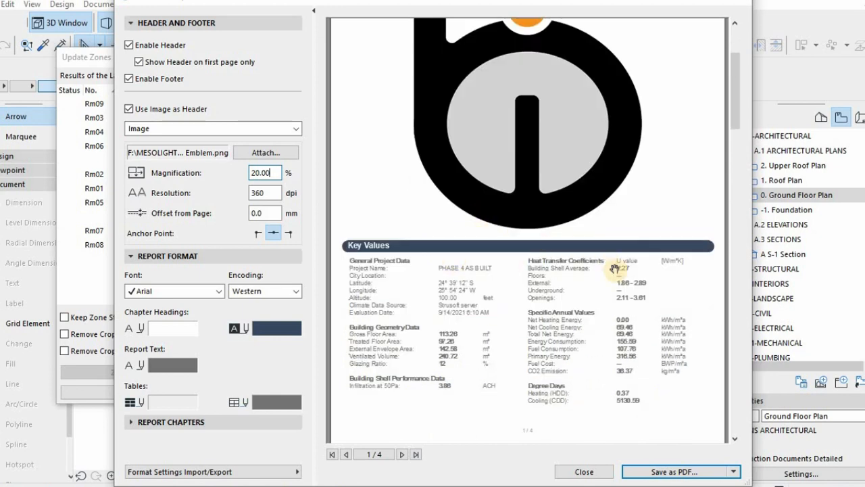
scroll(614, 269, down, 1)
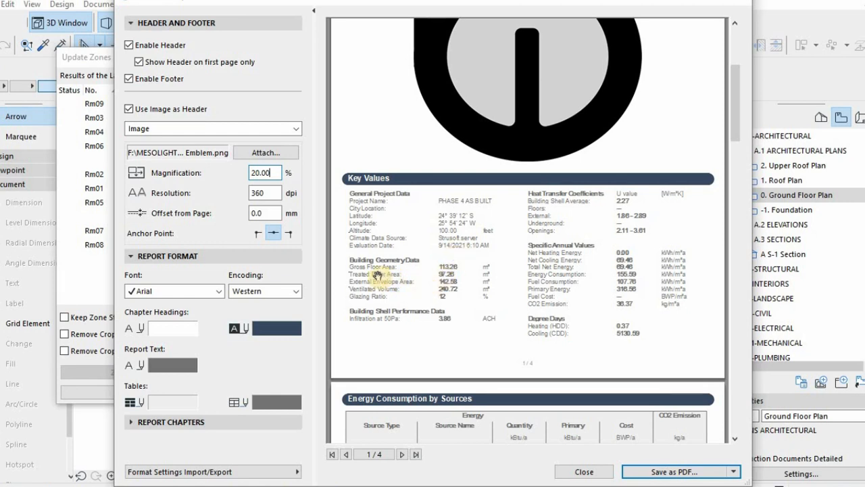
scroll(401, 253, down, 1)
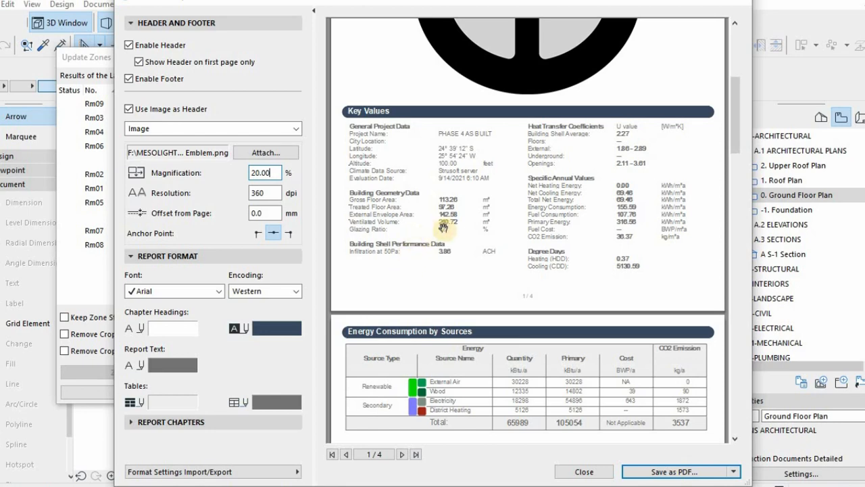
scroll(568, 287, down, 2)
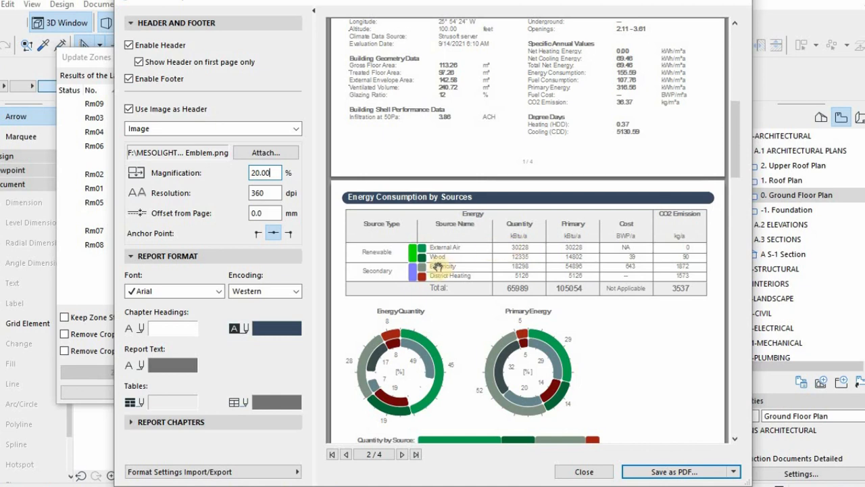
scroll(436, 270, down, 3)
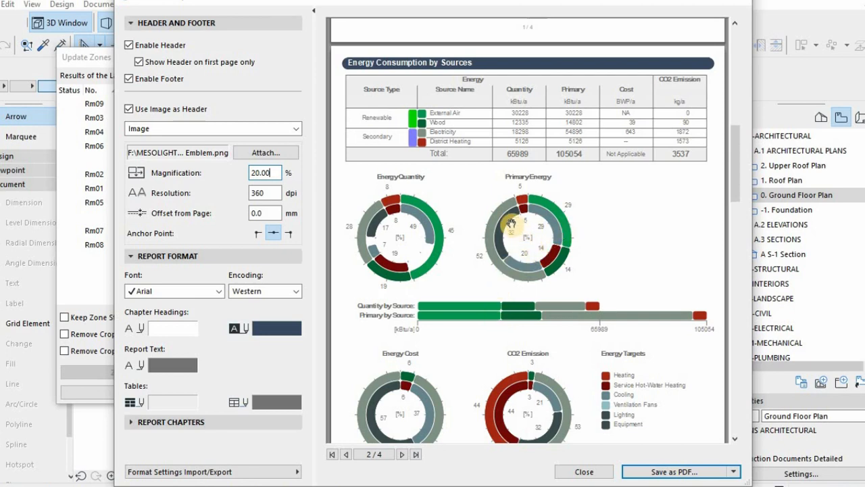
click(260, 475)
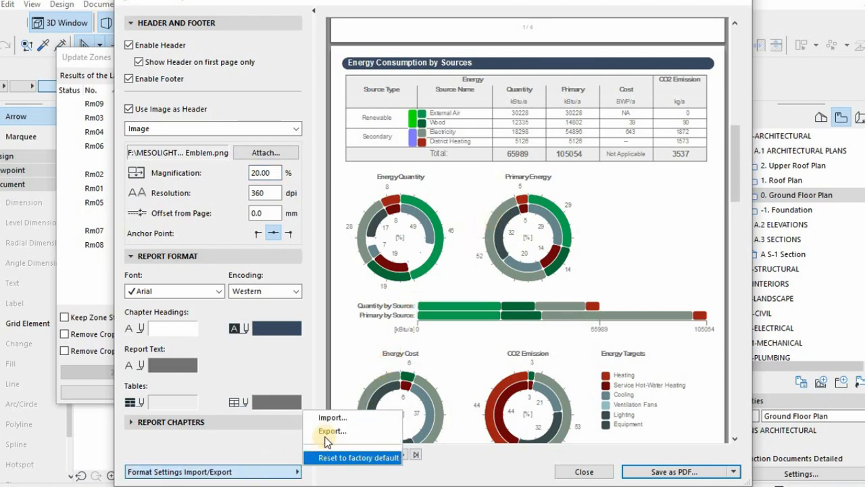
click(243, 431)
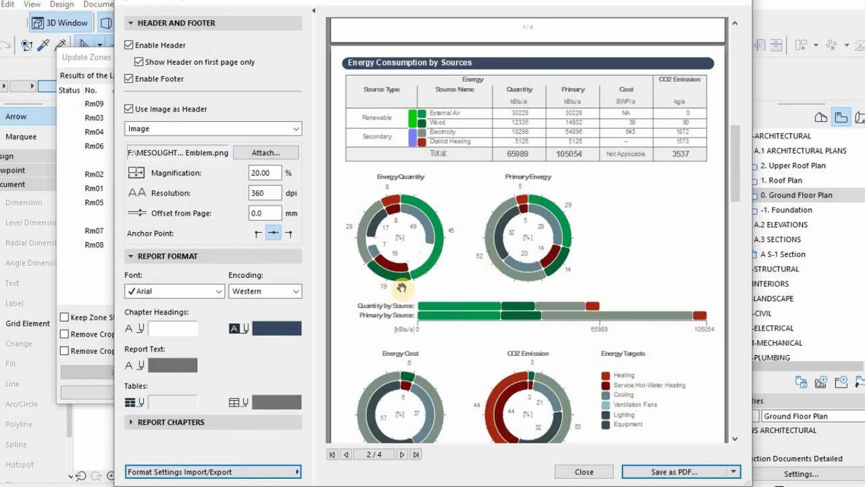
- Examine the report from the key values through energy consumption by sources and targets to the monthly project energy balance
scroll(432, 284, down, 5)
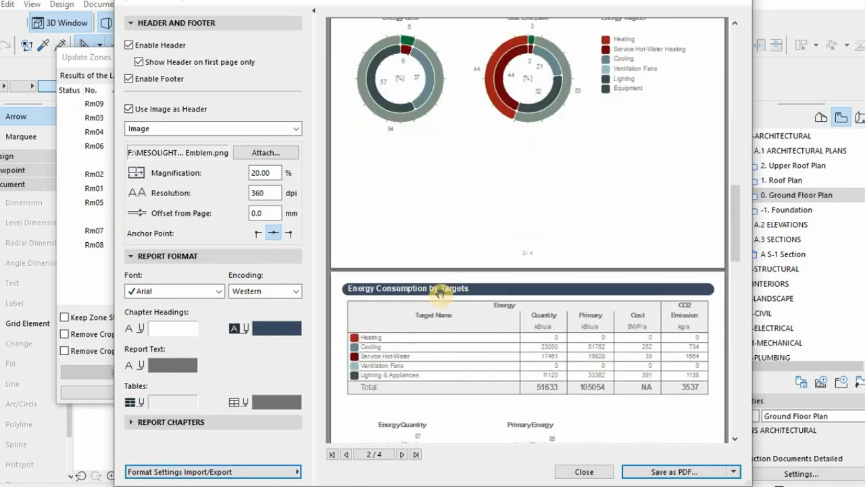
scroll(439, 292, up, 15)
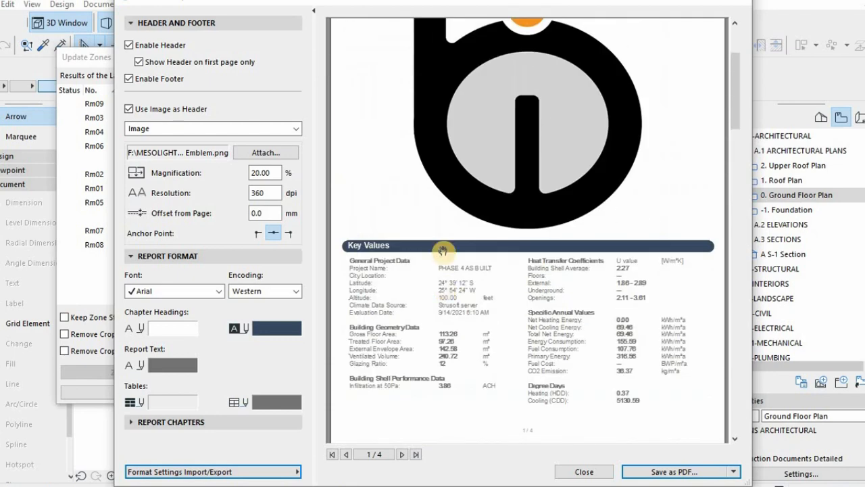
scroll(450, 193, down, 4)
scroll(419, 183, up, 1)
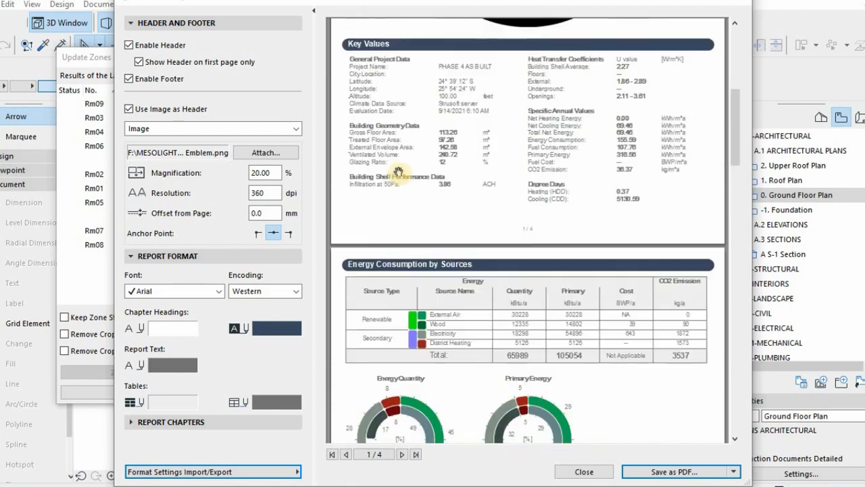
scroll(399, 172, up, 1)
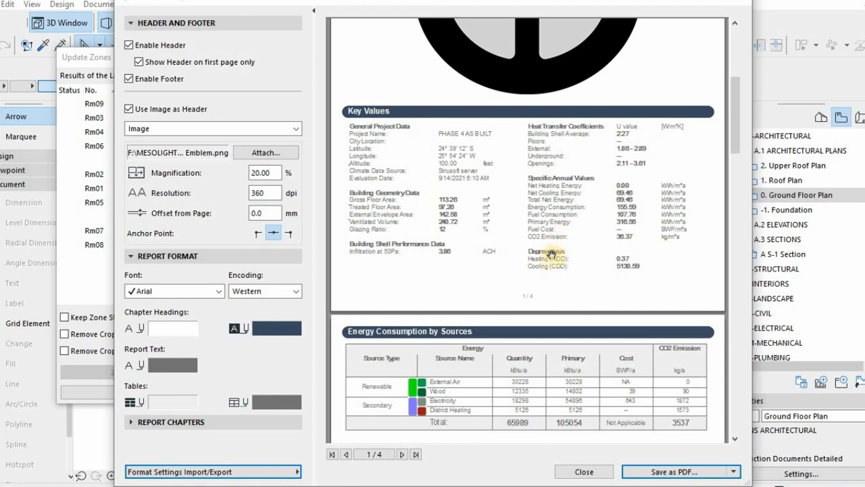
scroll(540, 254, down, 2)
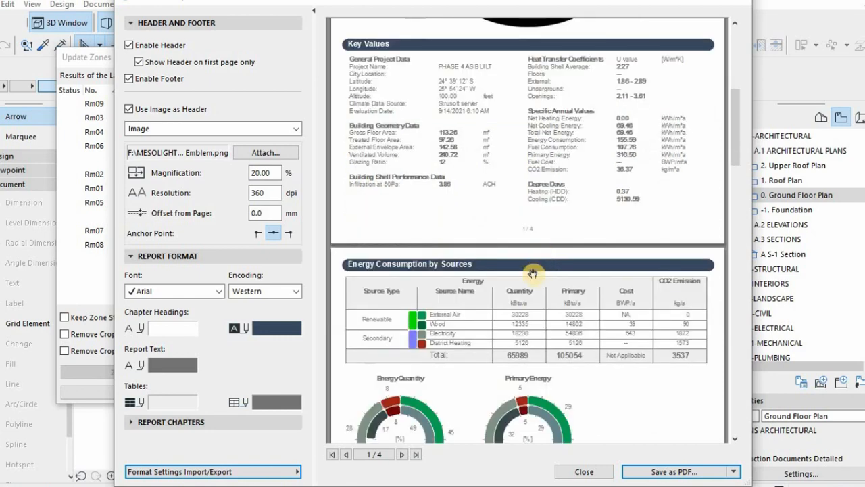
scroll(540, 289, down, 6)
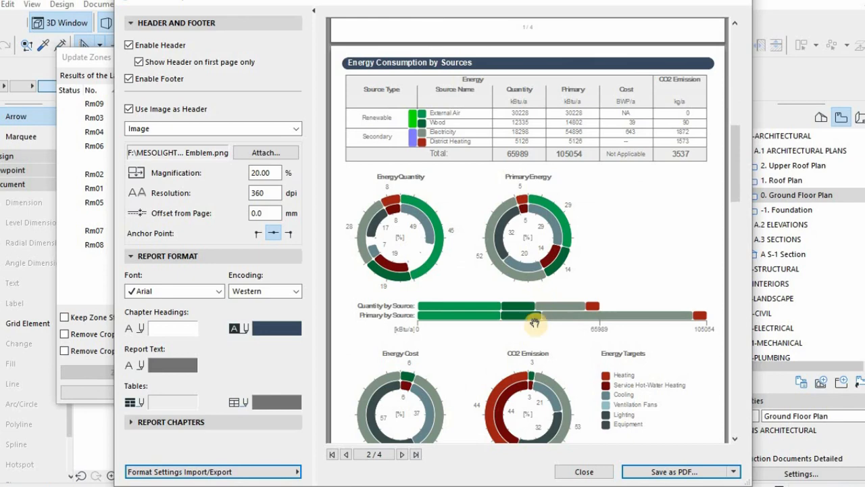
scroll(521, 298, down, 14)
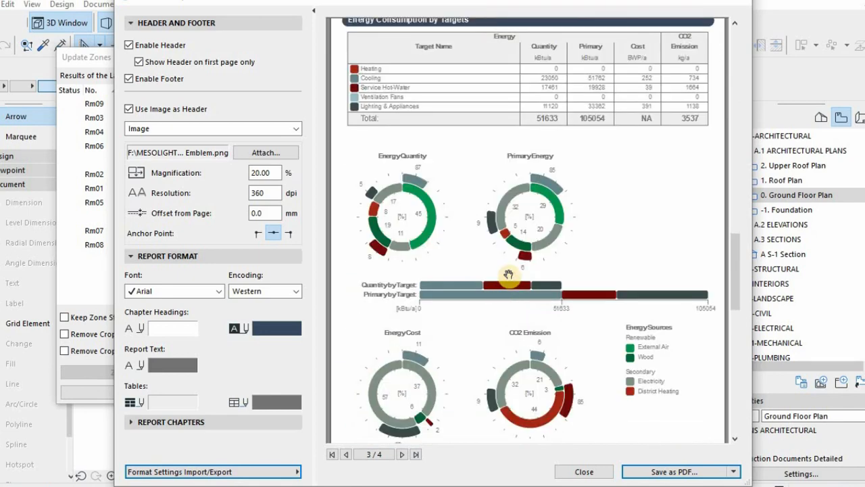
scroll(508, 274, up, 2)
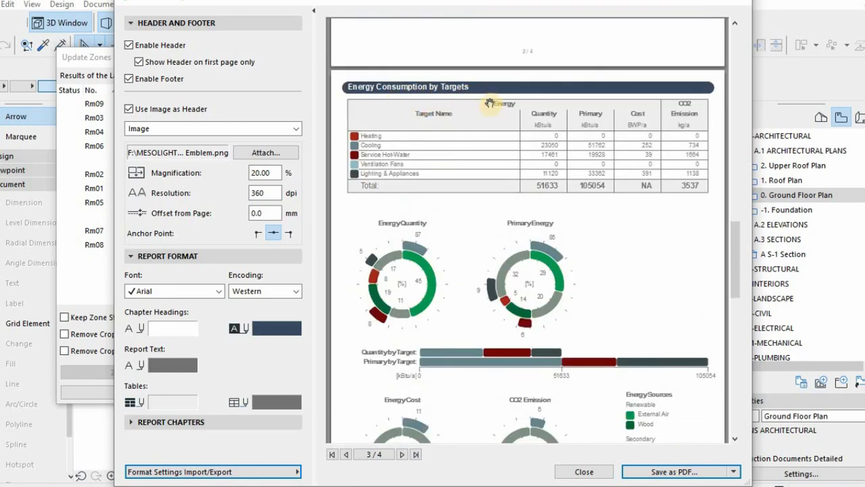
scroll(507, 264, down, 12)
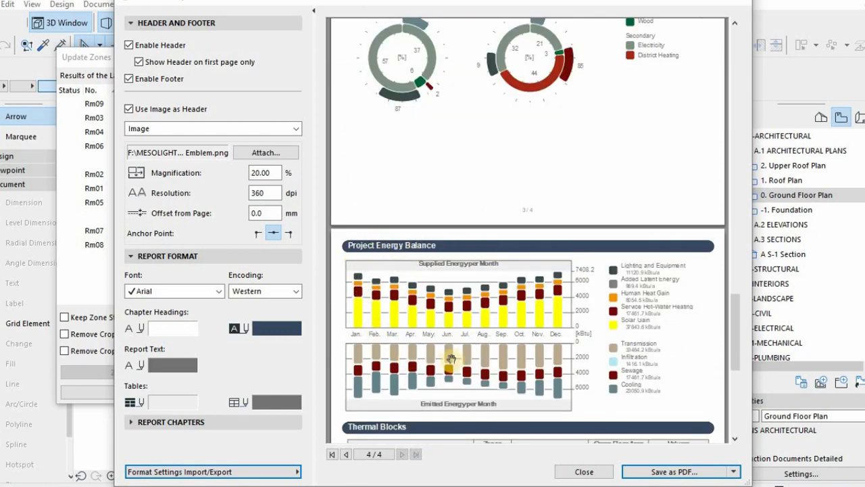
- Save the report as a PDF named Final Evaluation Report in the ENERGY SIMULATION project's Working files folder
click(673, 473)
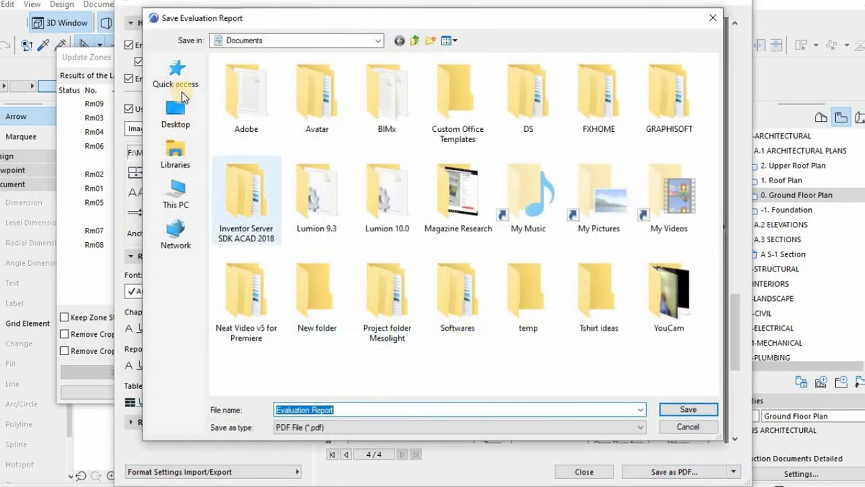
click(177, 80)
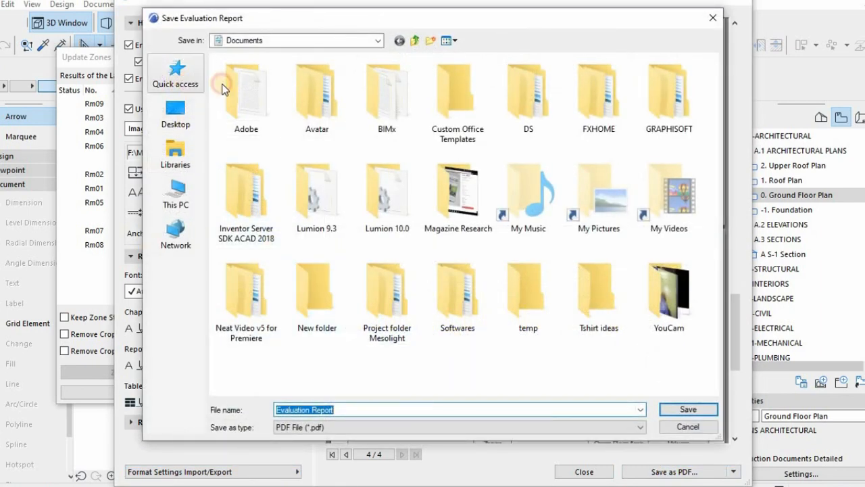
double_click(322, 99)
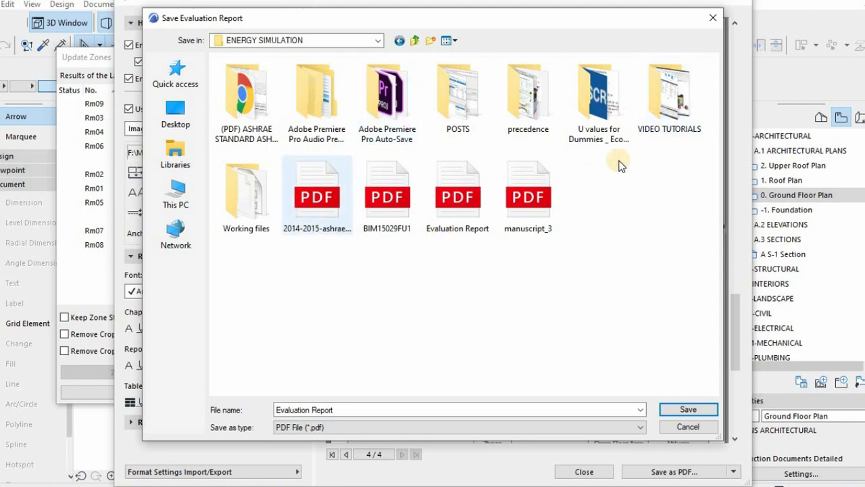
double_click(253, 222)
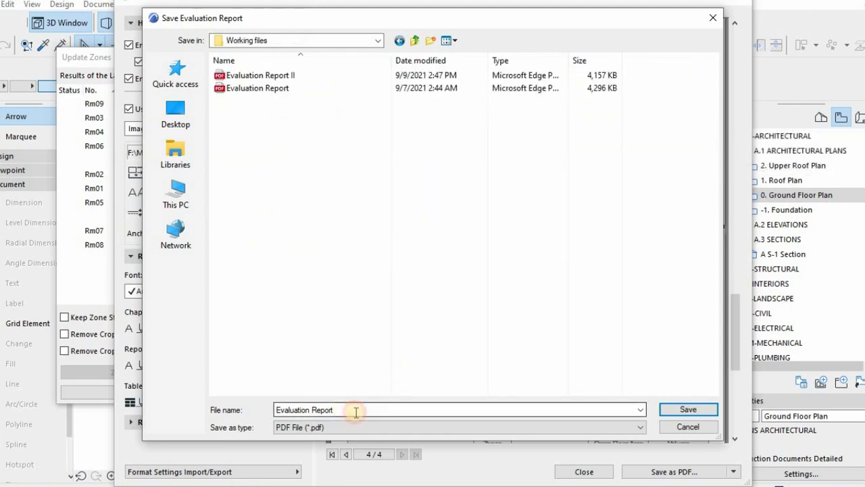
drag(356, 410, 277, 410)
click(277, 410)
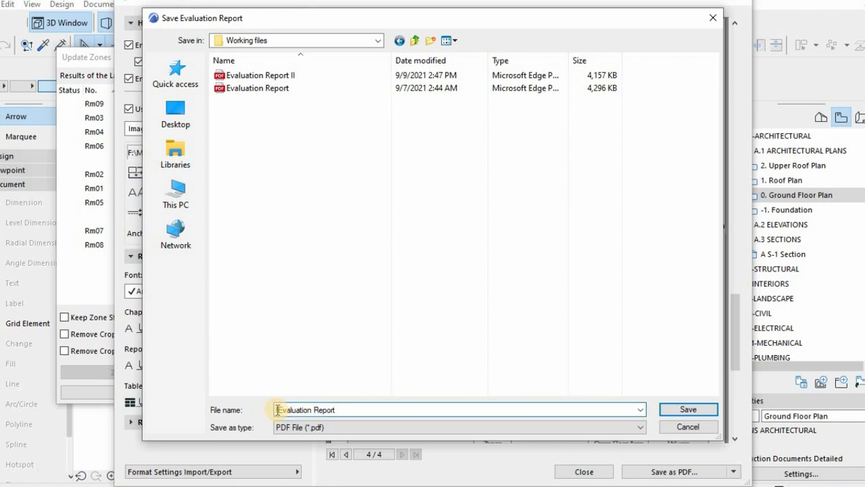
key(BackSpace)
text(Final)
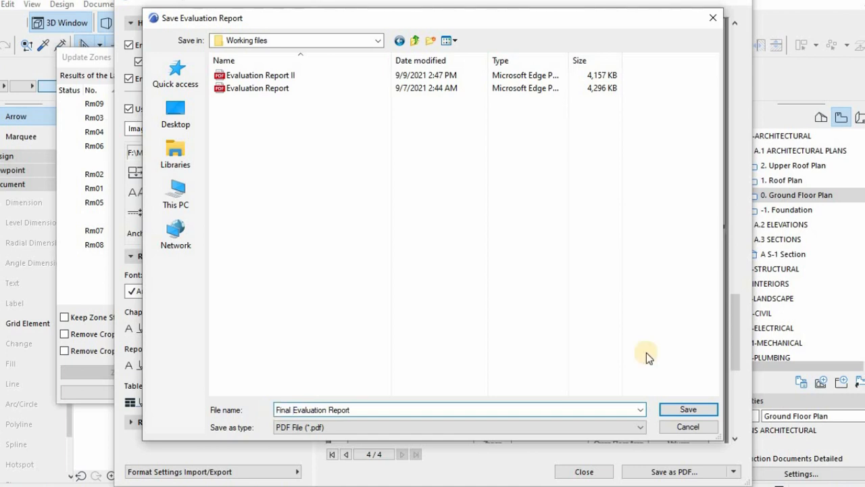
click(688, 410)
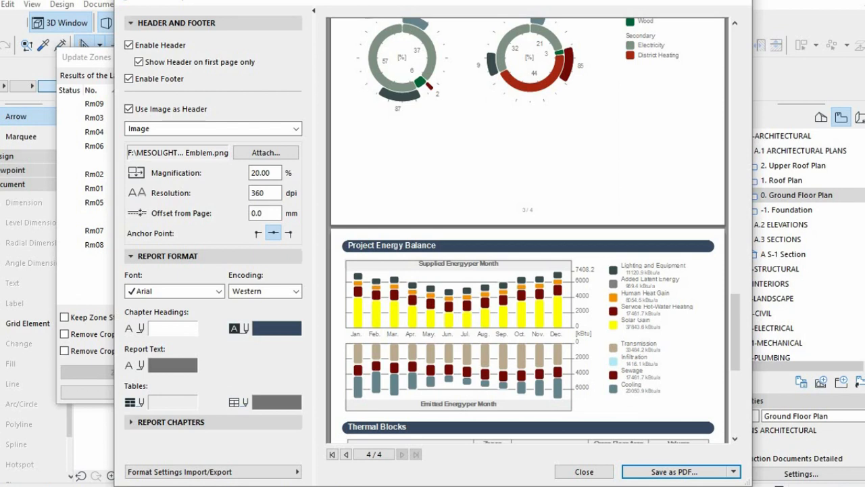
- Switch to File Explorer and open the Final Evaluation Report PDF from the Working files folder of ENERGY SIMULATION
mouse_move(368, 485)
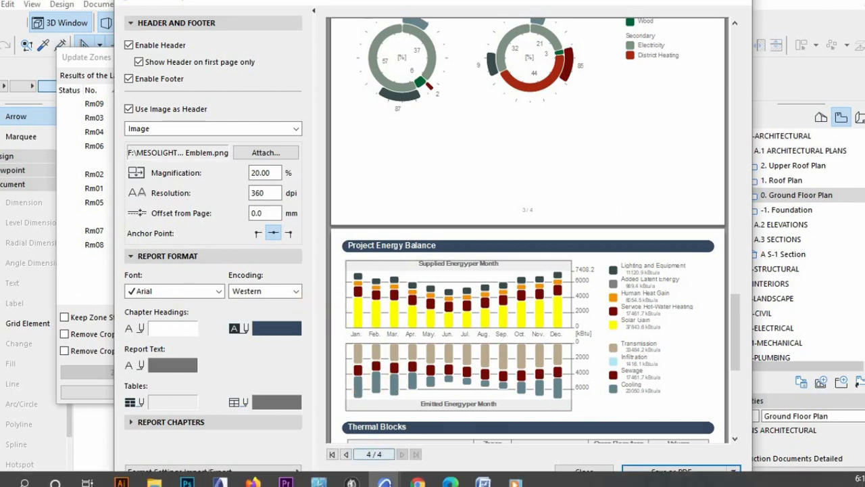
mouse_move(155, 480)
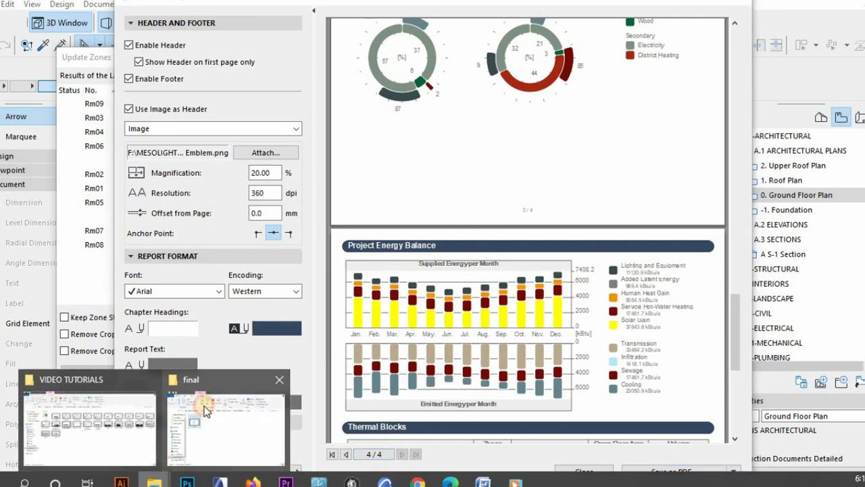
click(199, 417)
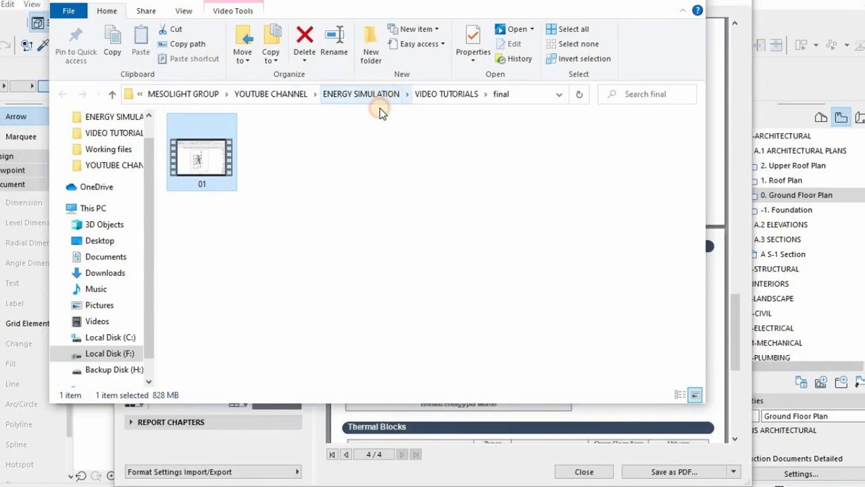
click(378, 96)
double_click(203, 264)
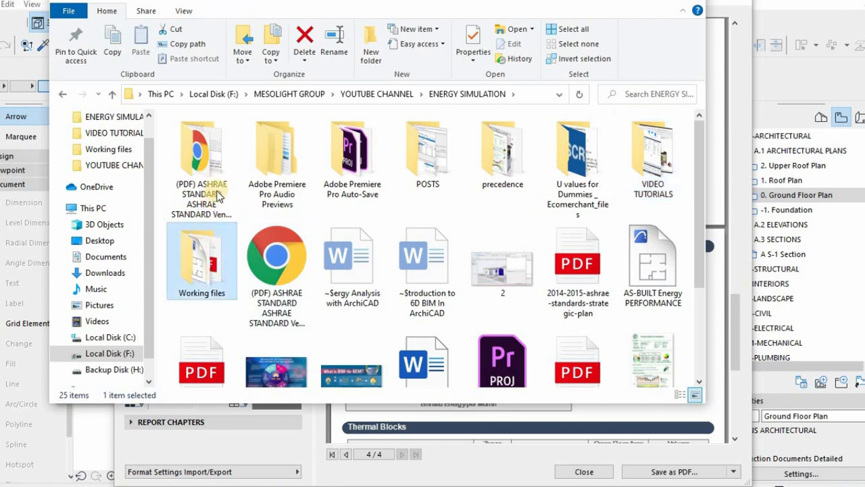
click(215, 226)
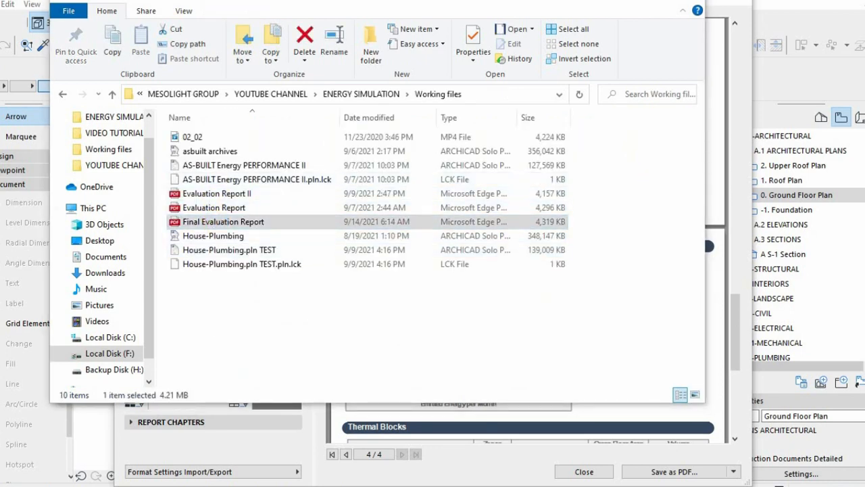
drag(27, 106, 409, 2)
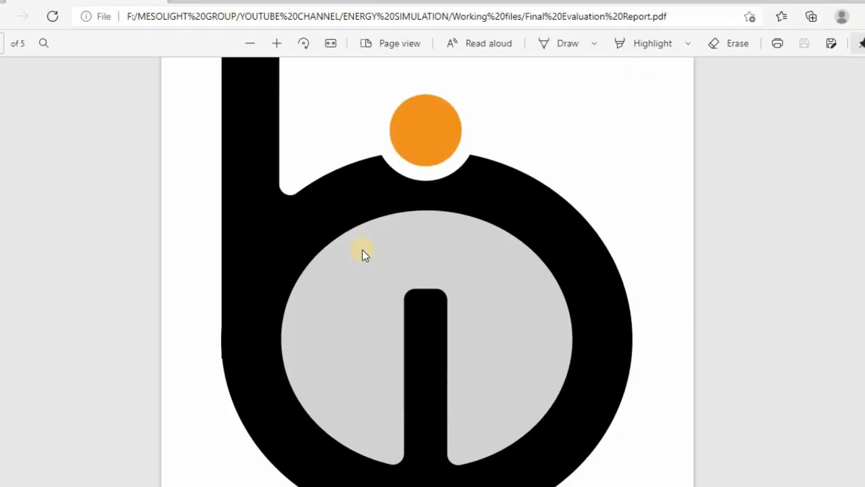
- Examine the saved PDF from the cover emblem through the key values and energy consumption by sources and by targets
scroll(362, 250, down, 10)
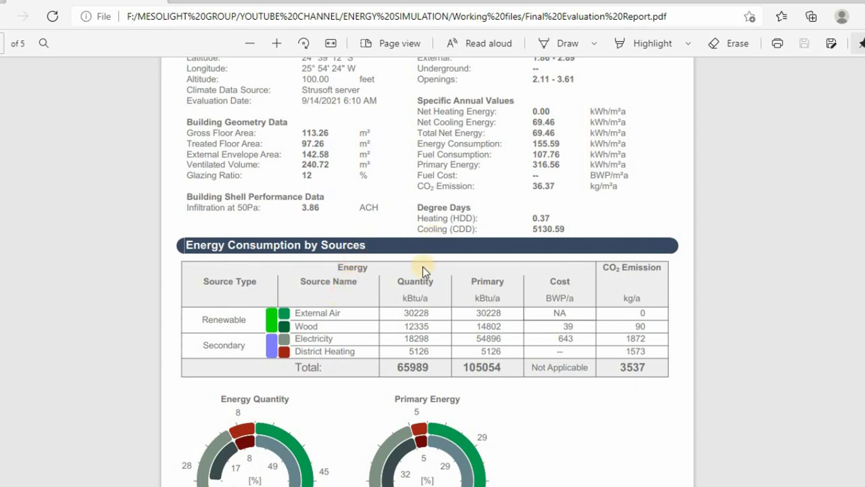
scroll(220, 299, down, 3)
scroll(220, 299, down, 1)
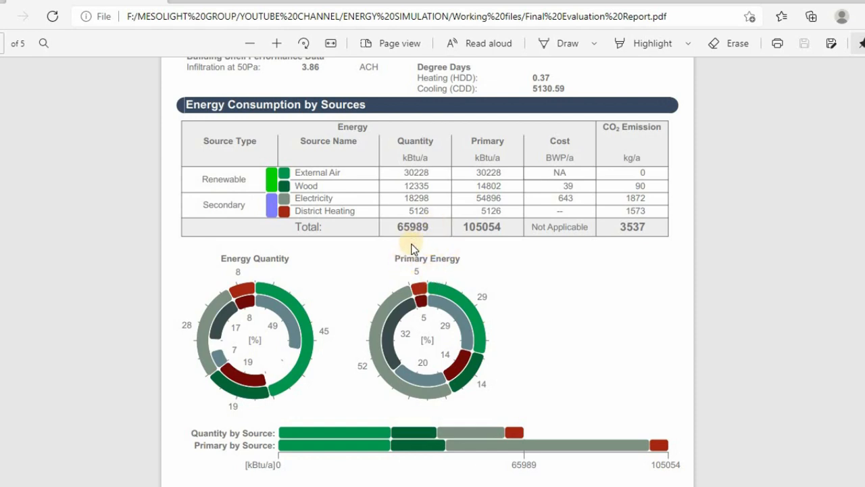
scroll(411, 244, down, 3)
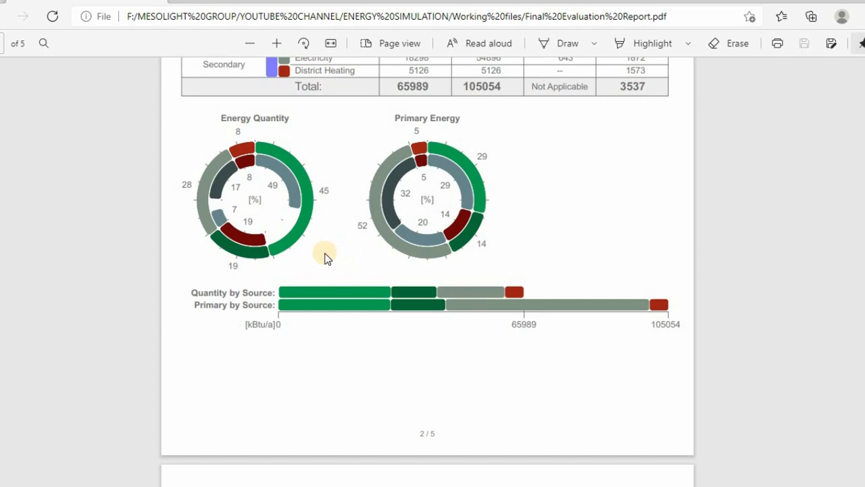
scroll(360, 242, down, 3)
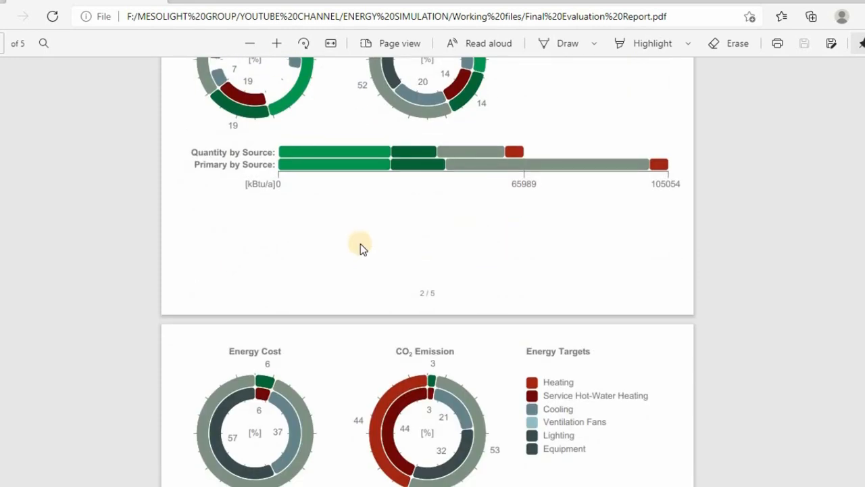
scroll(458, 237, down, 6)
scroll(457, 237, down, 5)
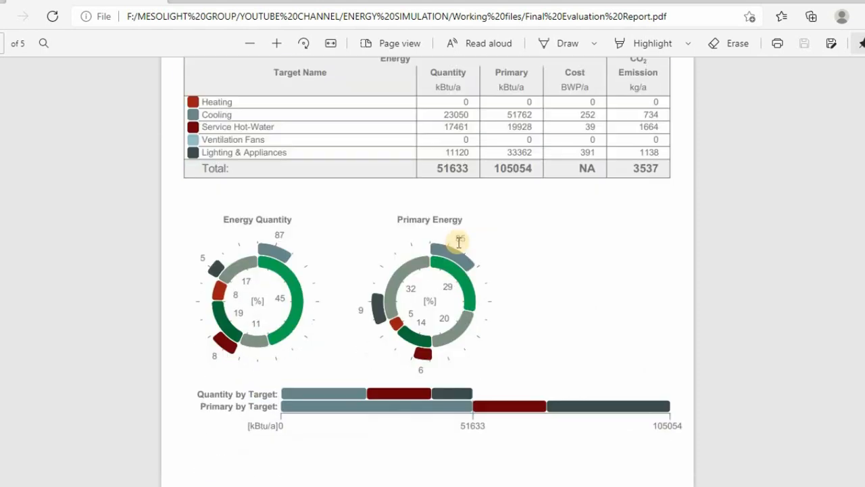
scroll(453, 242, up, 2)
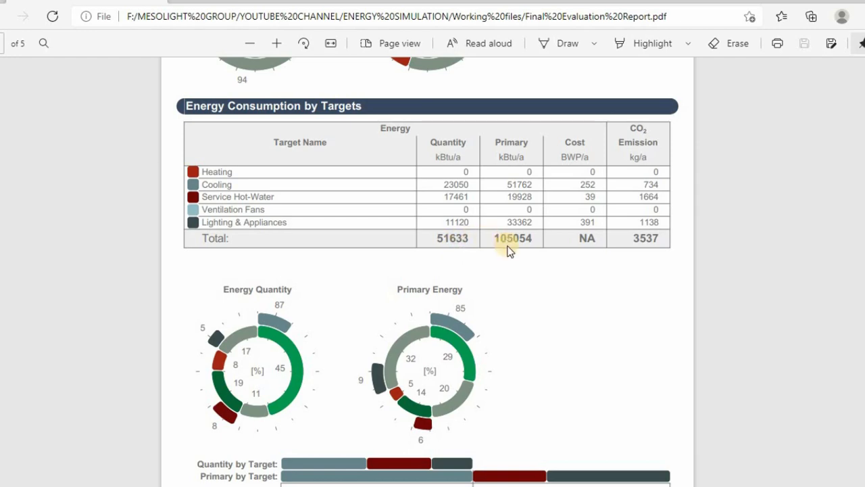
scroll(508, 257, down, 4)
scroll(508, 288, down, 8)
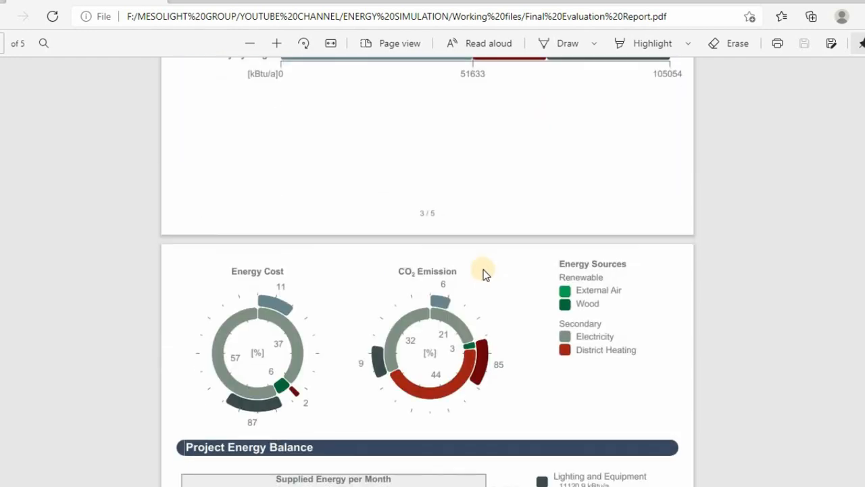
- Examine the PDF's monthly project energy balance, the thermal blocks table and the environmental impact section through to the last page
scroll(479, 255, down, 6)
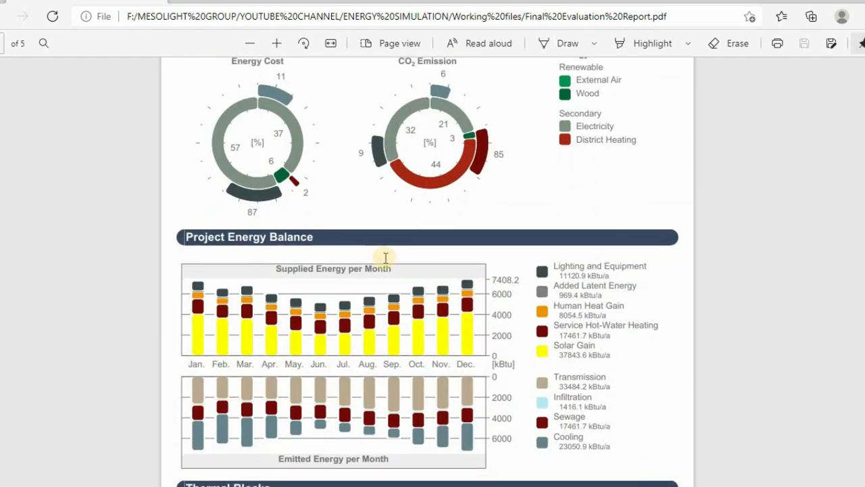
scroll(376, 227, down, 2)
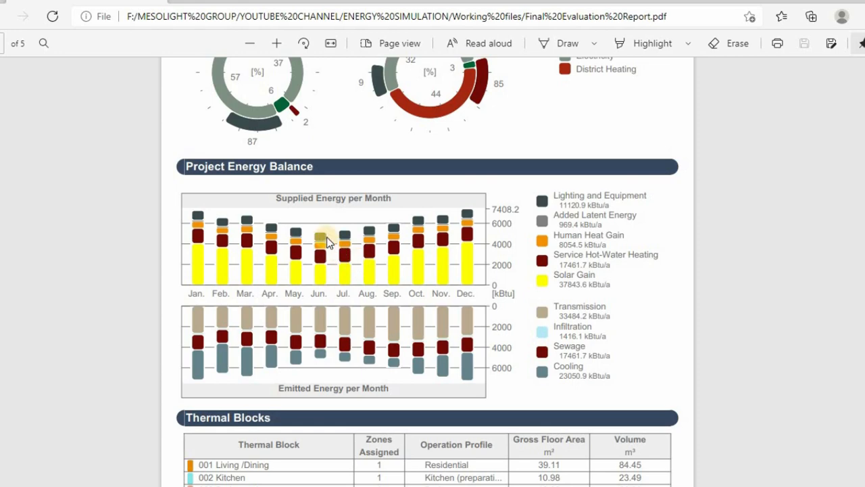
scroll(595, 217, down, 6)
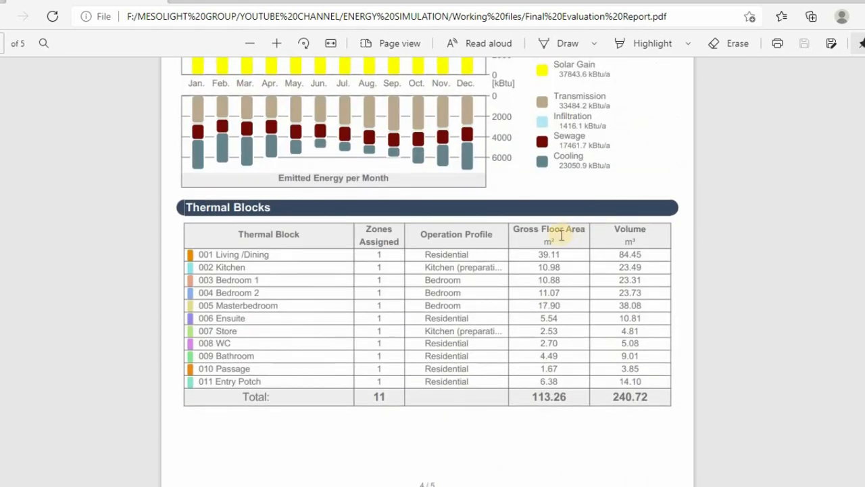
scroll(561, 233, up, 2)
scroll(565, 230, down, 2)
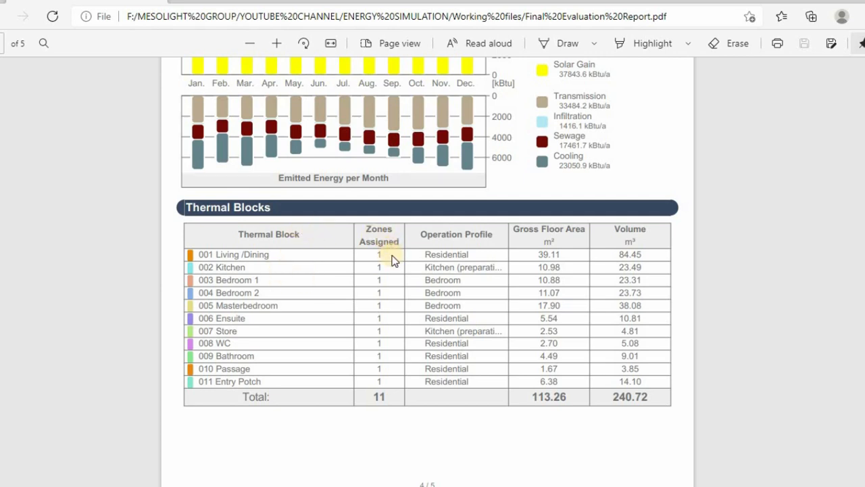
scroll(390, 269, down, 1)
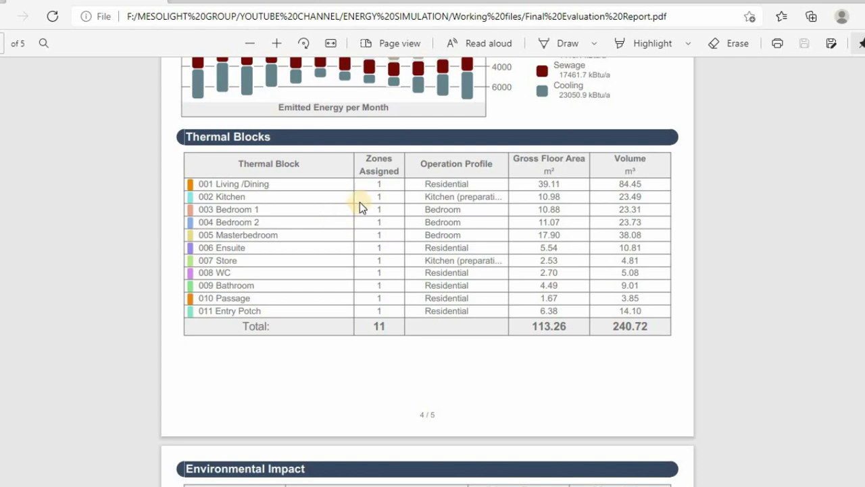
scroll(364, 301, down, 7)
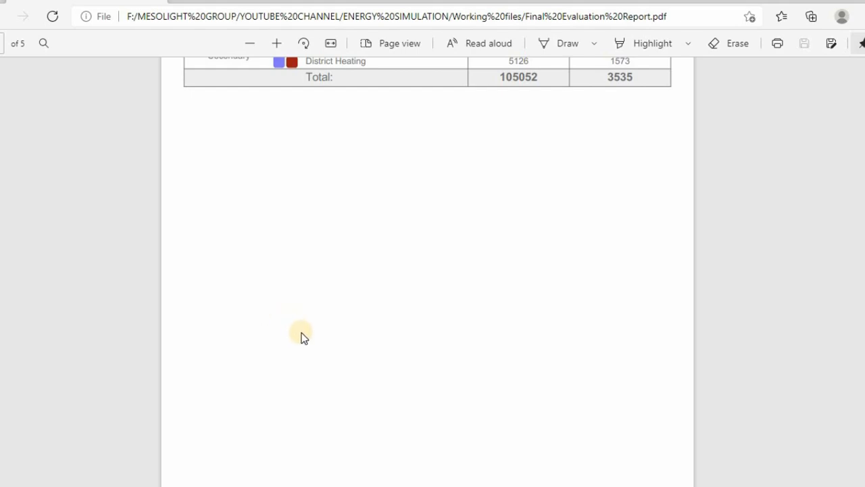
scroll(302, 339, down, 1)
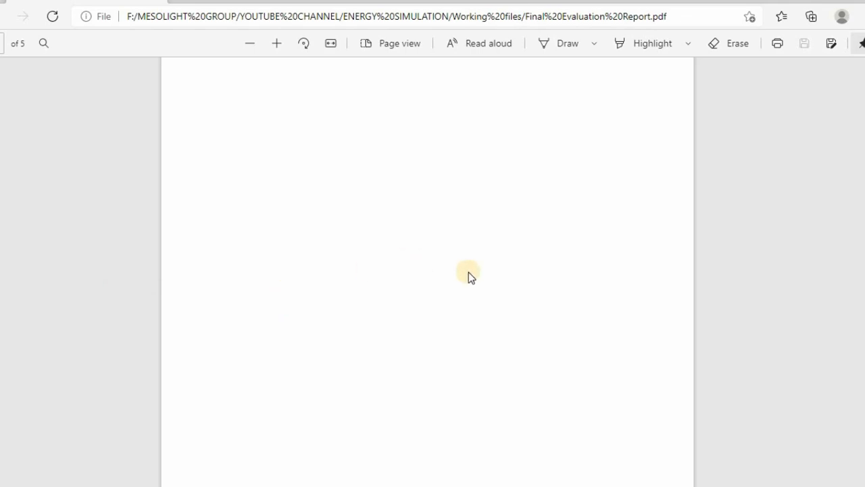
- Review the PDF backwards from the last page through the energy balance and key values to the cover emblem
scroll(469, 274, up, 1)
scroll(468, 274, up, 6)
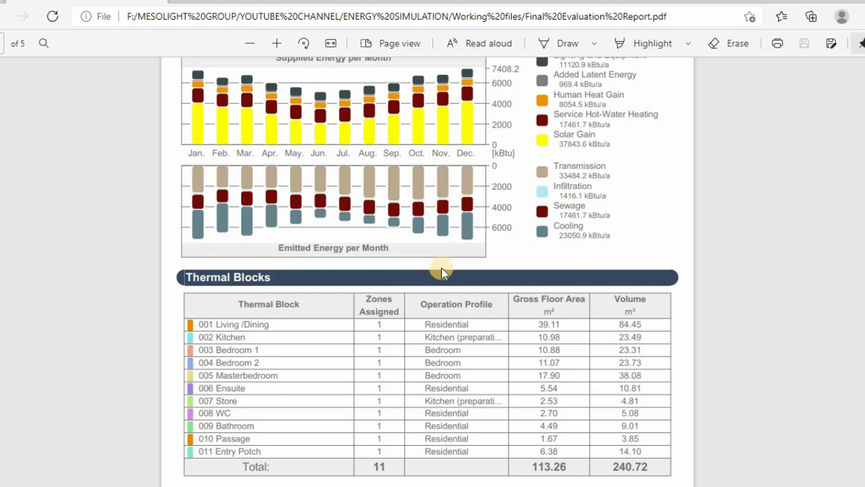
scroll(441, 269, up, 4)
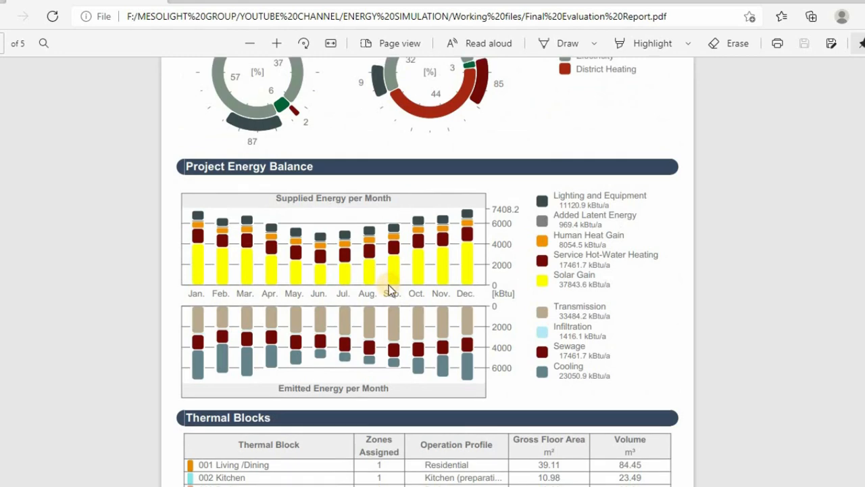
scroll(390, 289, up, 10)
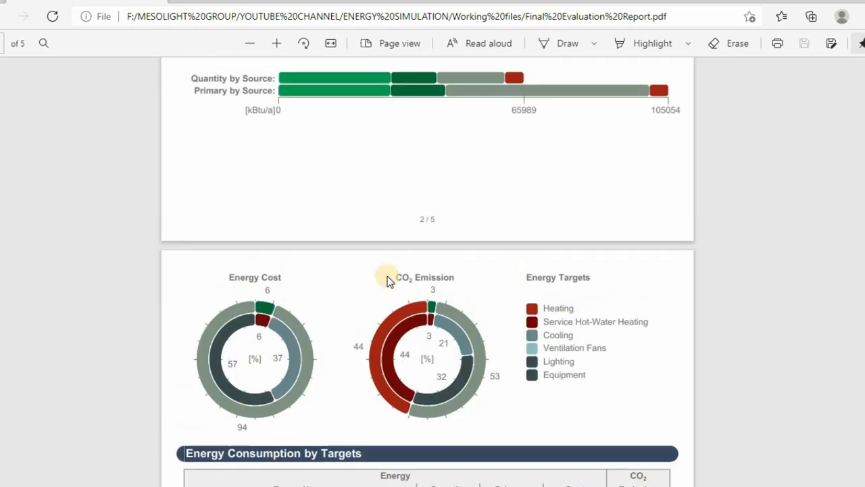
scroll(387, 276, up, 10)
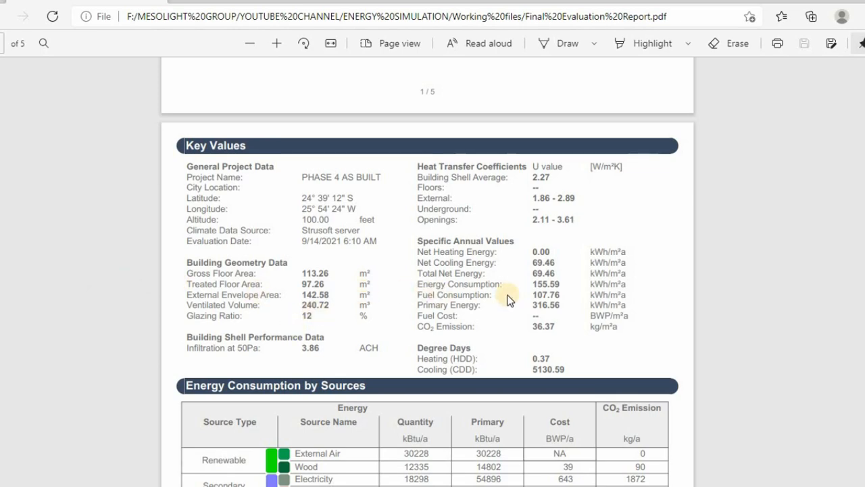
scroll(508, 300, up, 3)
scroll(509, 300, up, 7)
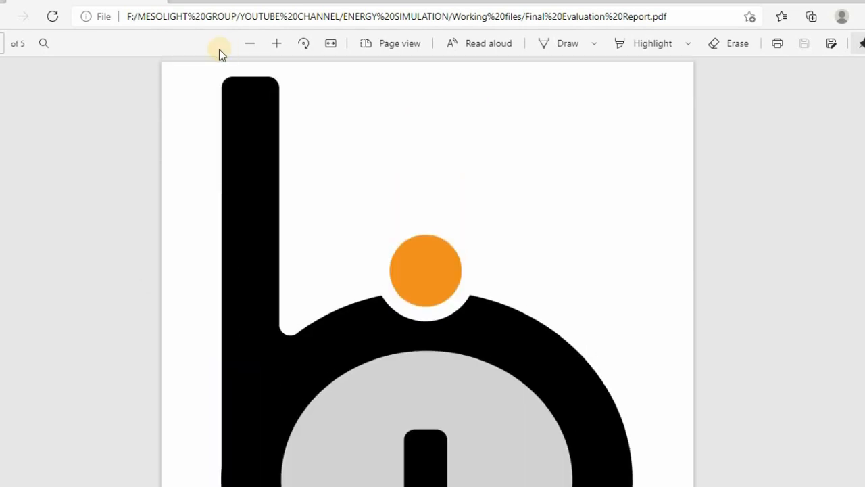
- Zoom the PDF out one level and review energy consumption by sources and targets, the project energy balance and the thermal blocks
click(247, 46)
scroll(430, 303, down, 10)
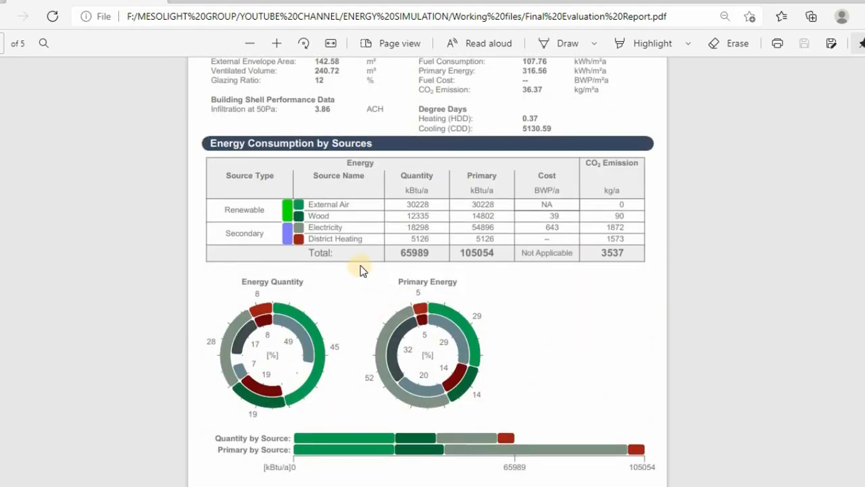
scroll(360, 266, down, 4)
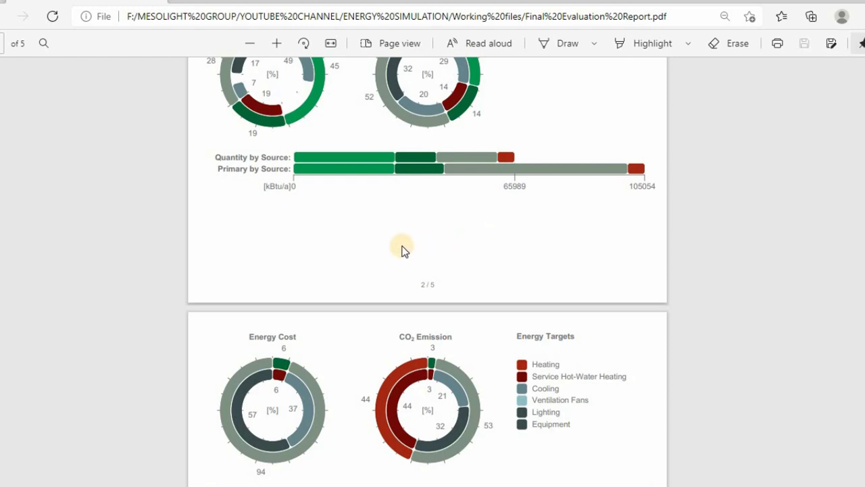
scroll(470, 285, down, 1)
scroll(470, 285, down, 4)
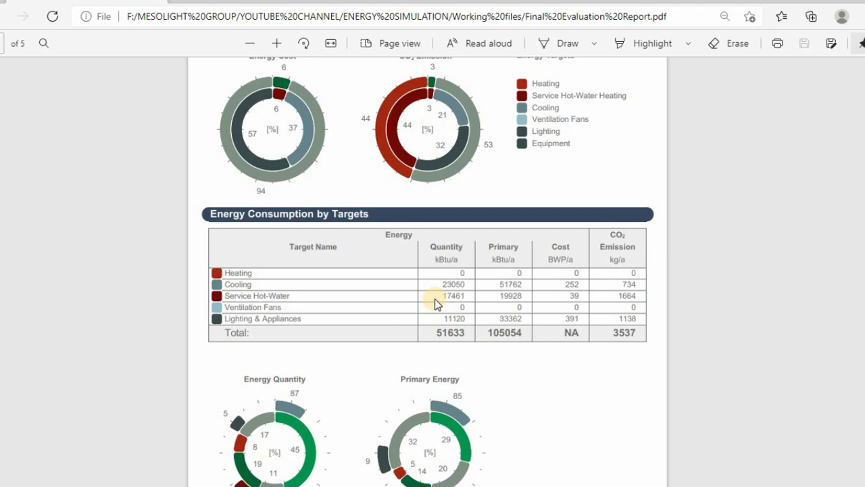
scroll(436, 305, down, 5)
scroll(436, 302, down, 5)
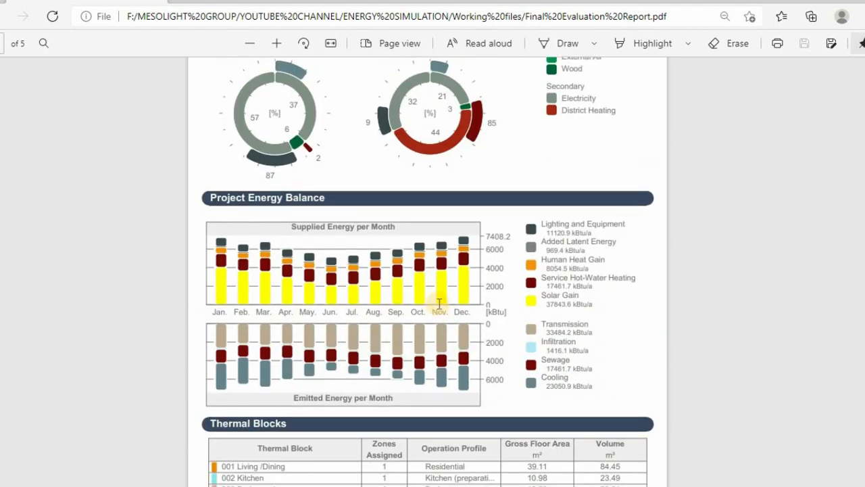
scroll(436, 305, down, 2)
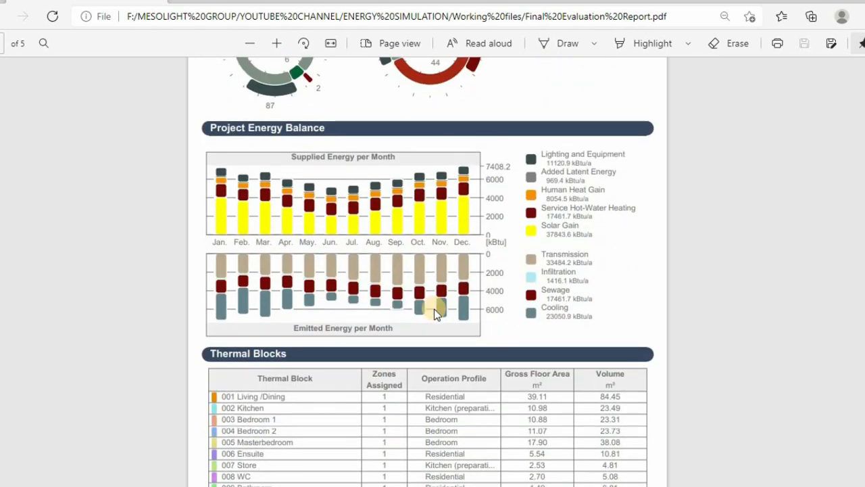